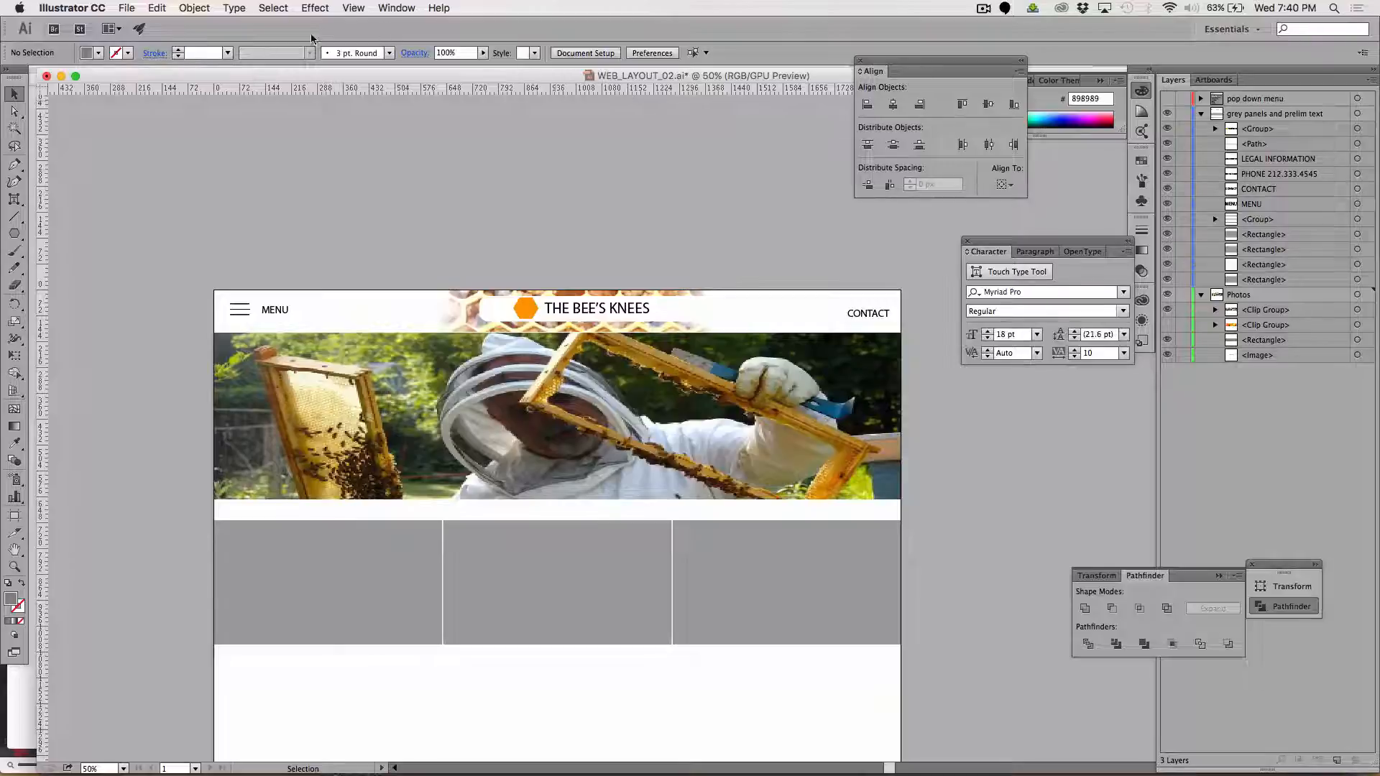
# Place the newest screenshot PNG of the search bar from the Desktop over the beekeeper photo, just below CONTACT, about 456 px wide
pyautogui.click(129, 8)
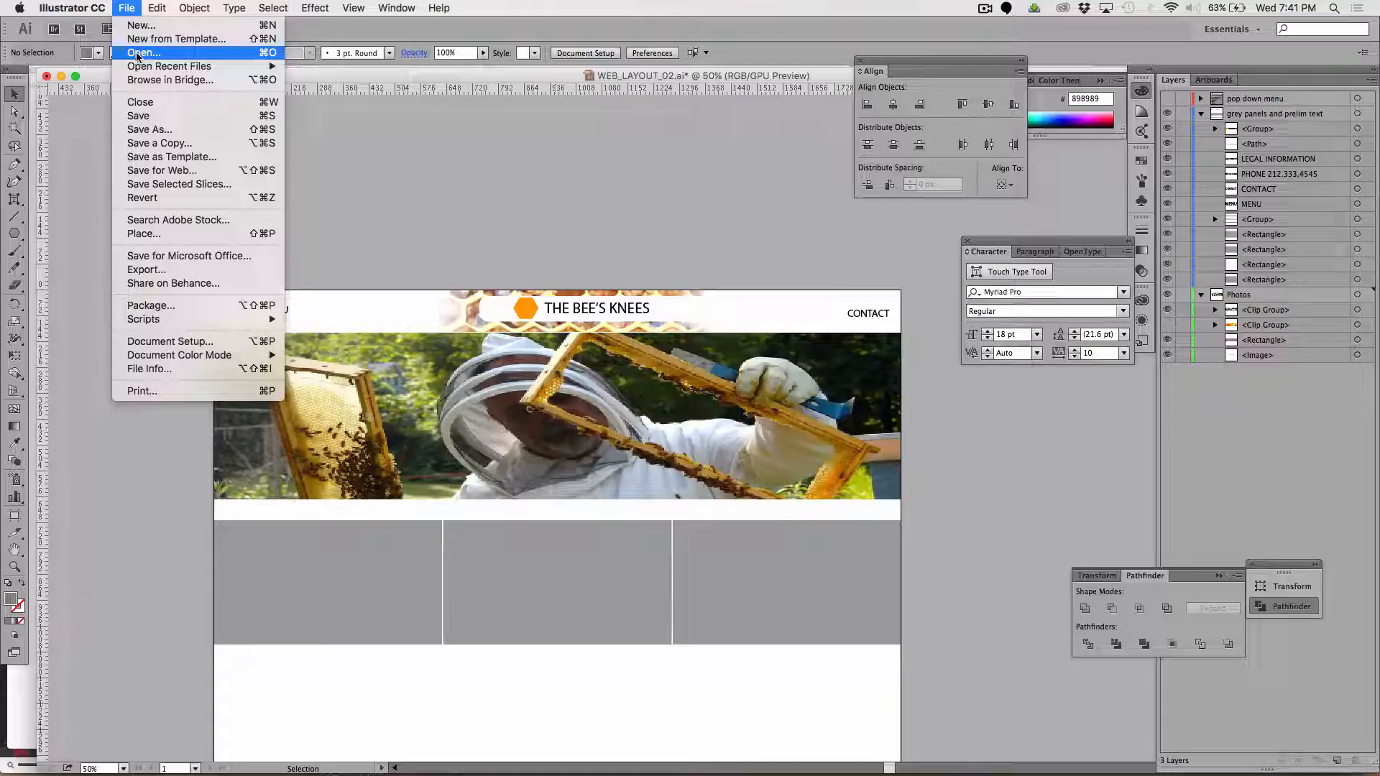
pyautogui.click(159, 238)
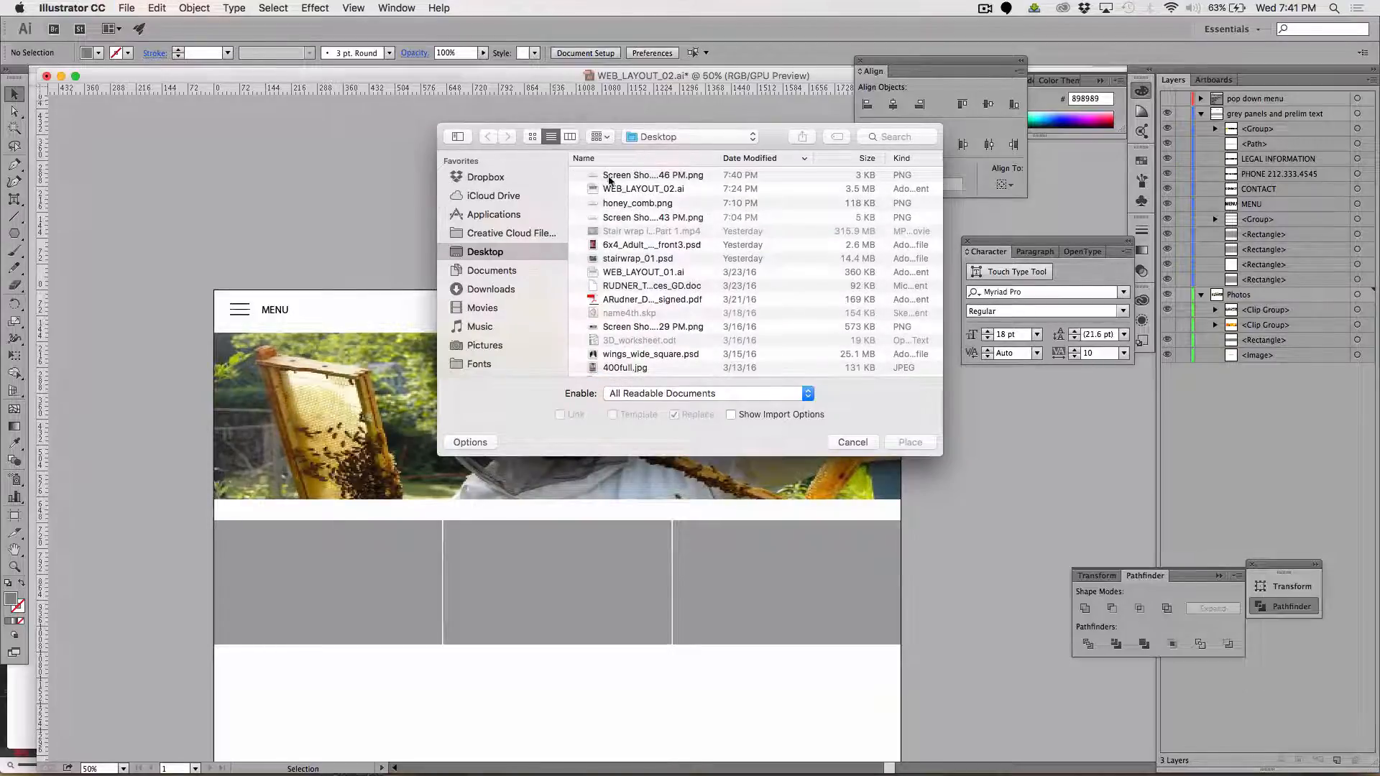
pyautogui.click(605, 176)
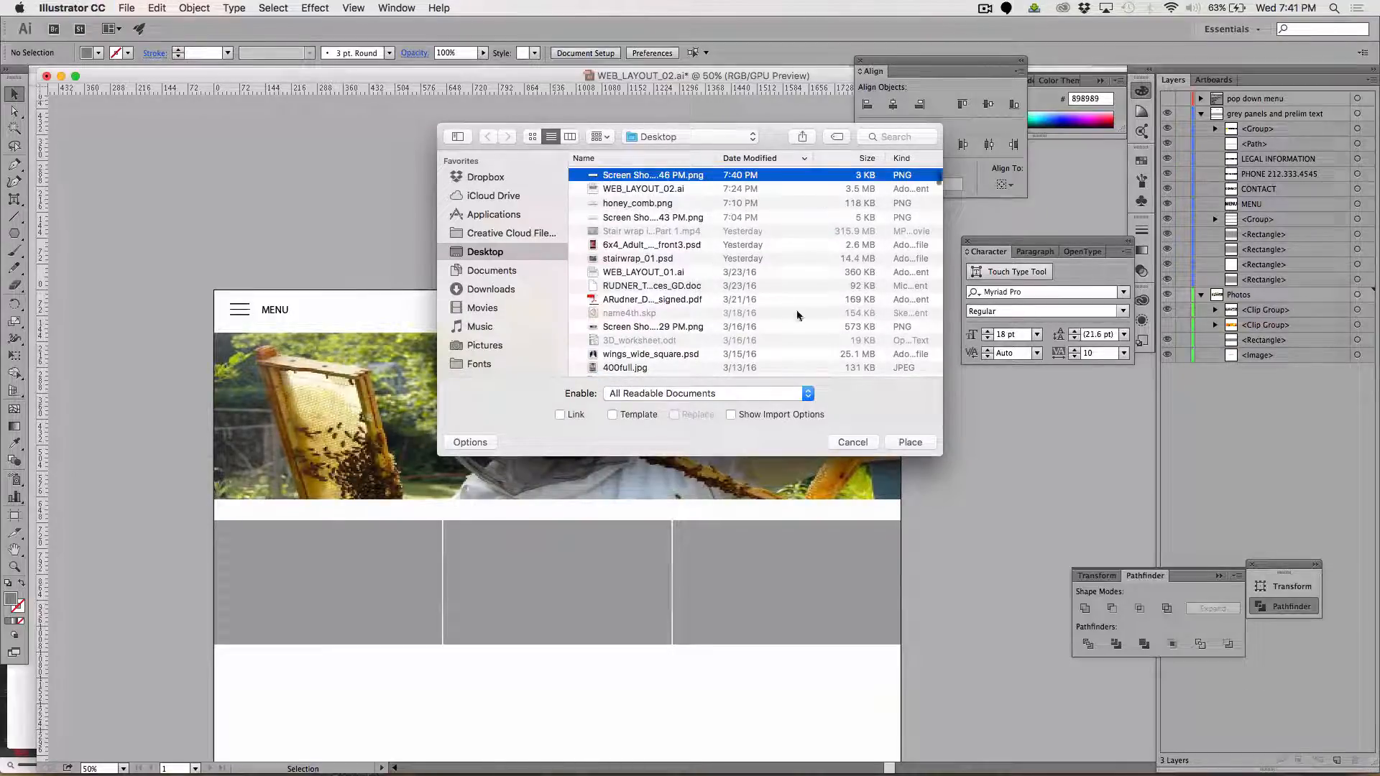
pyautogui.click(909, 442)
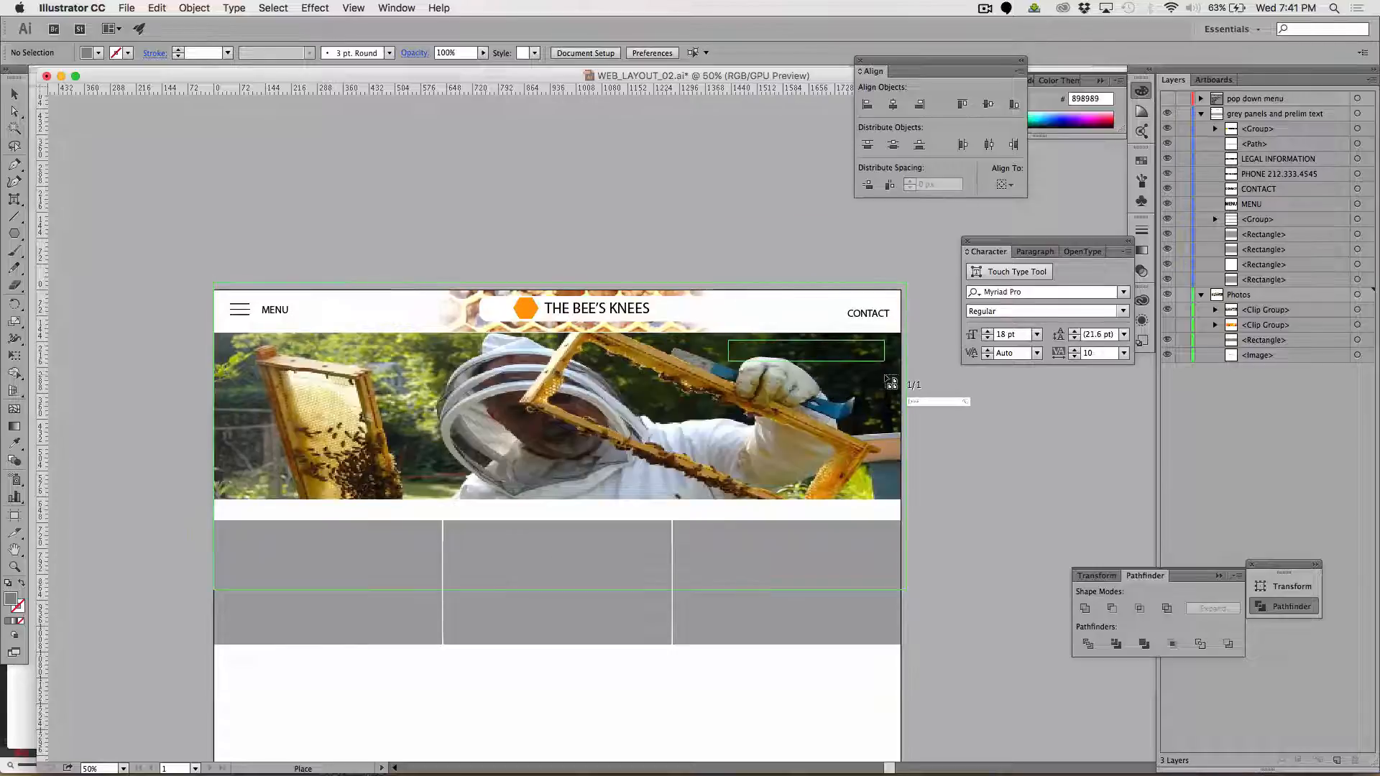
pyautogui.moveTo(885, 375); pyautogui.dragTo(892, 377)
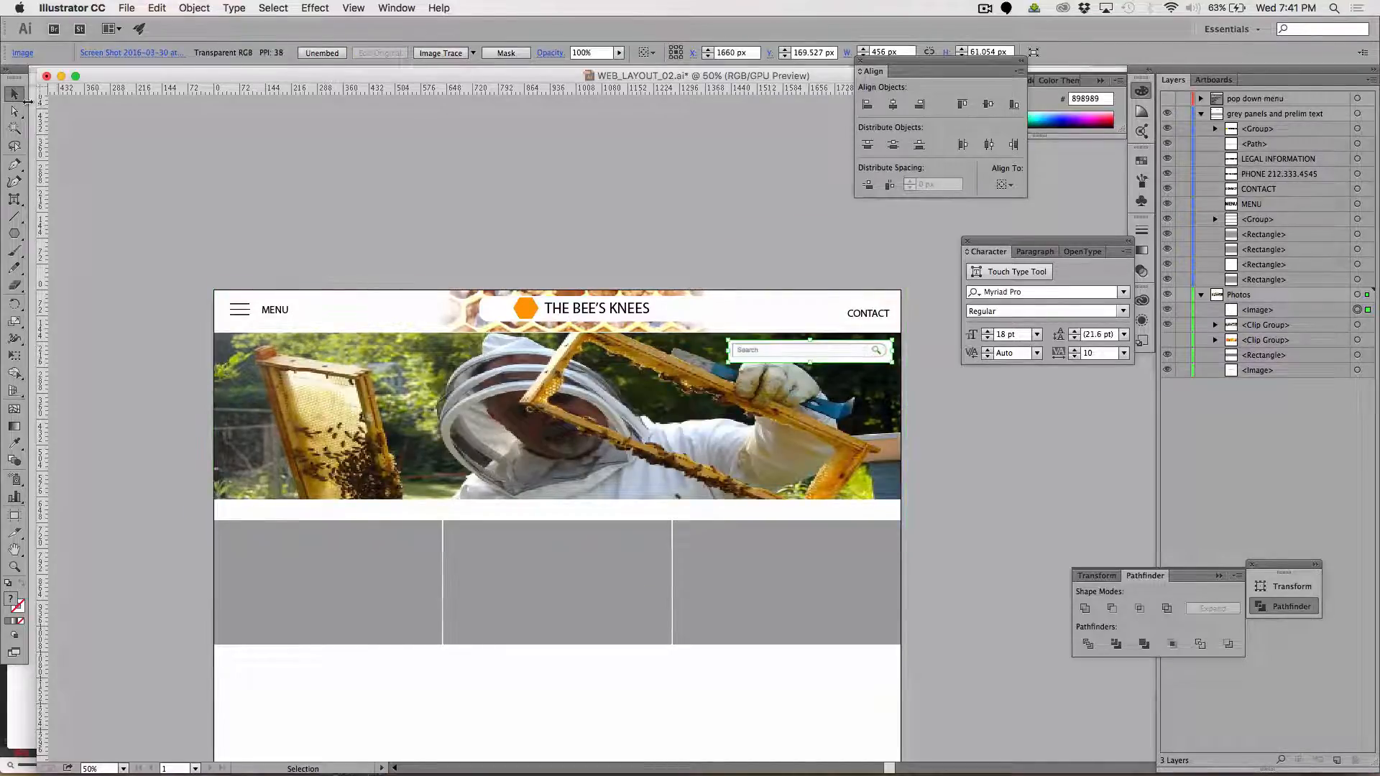
pyautogui.click(723, 277)
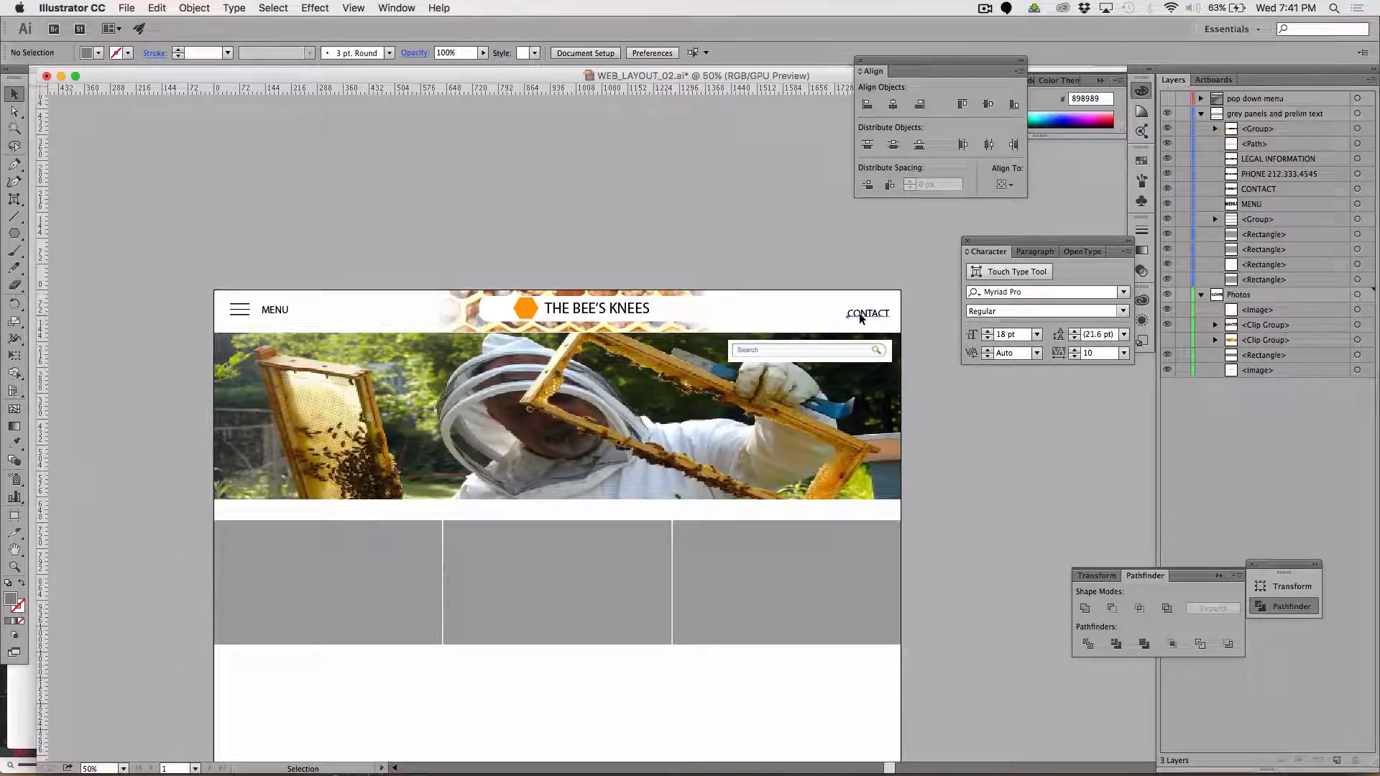
# Rearrange the header so the search bar sits in the white strip with the CONTACT text directly beneath it
pyautogui.moveTo(862, 318); pyautogui.dragTo(832, 316)
pyautogui.click(919, 332)
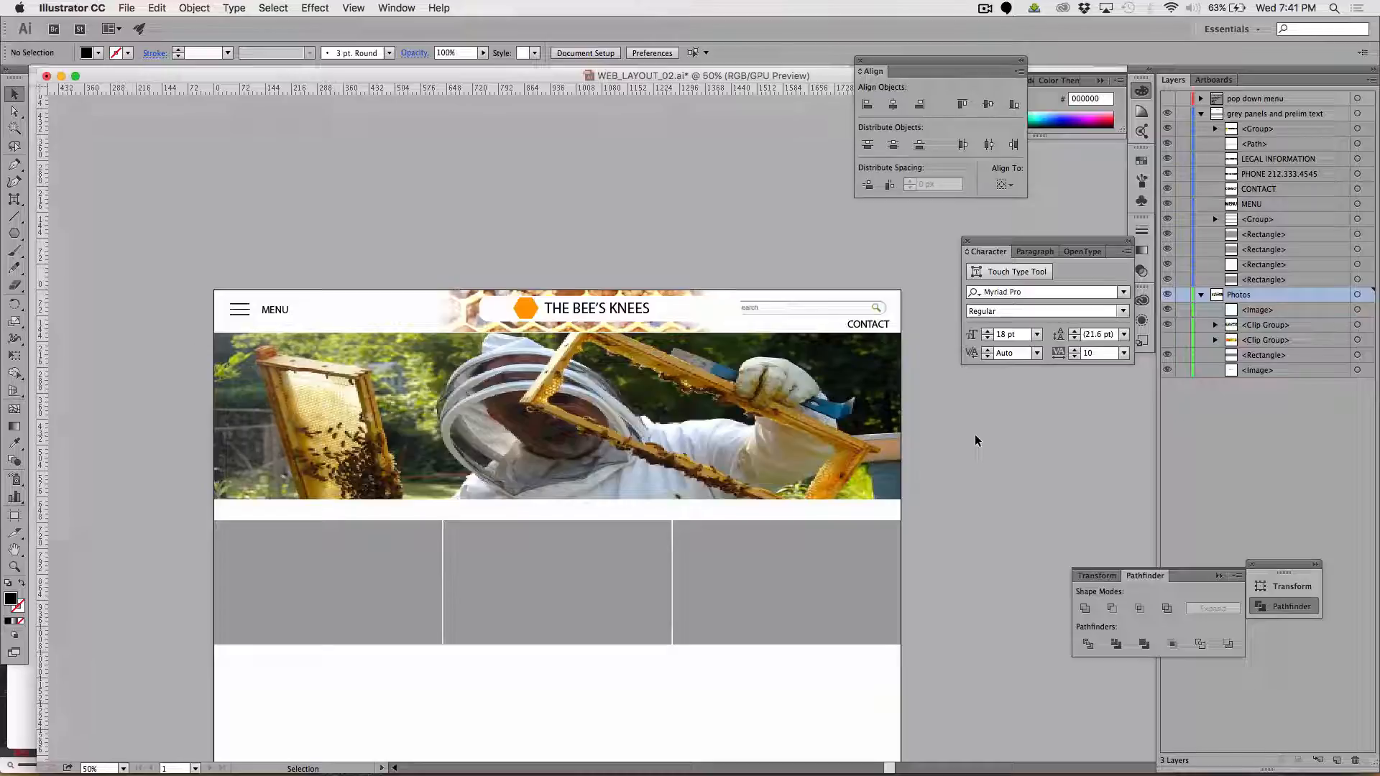
# Try to bring the search bar image forward by moving the whole Photos layer to the top of the layer stack
pyautogui.press('super+1')
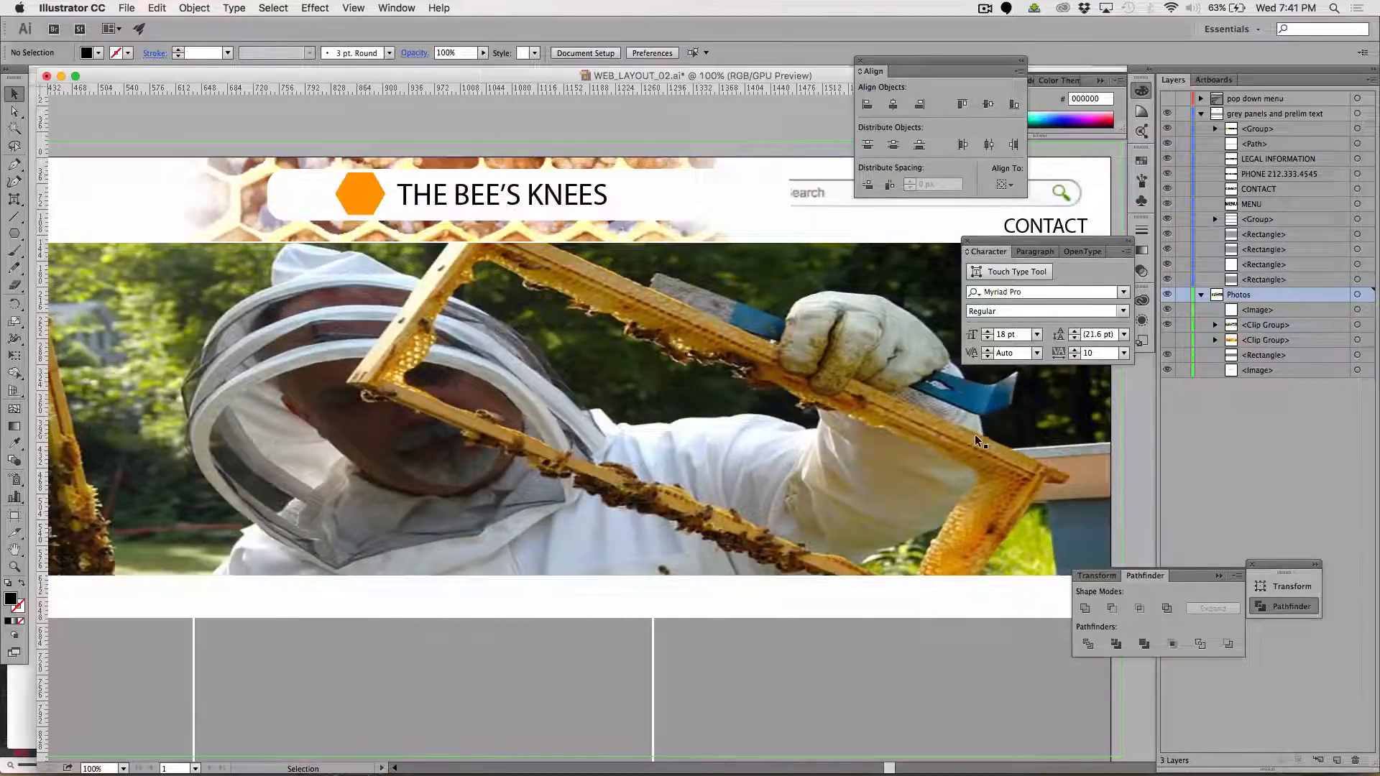
pyautogui.hscroll(5, 634, 250)
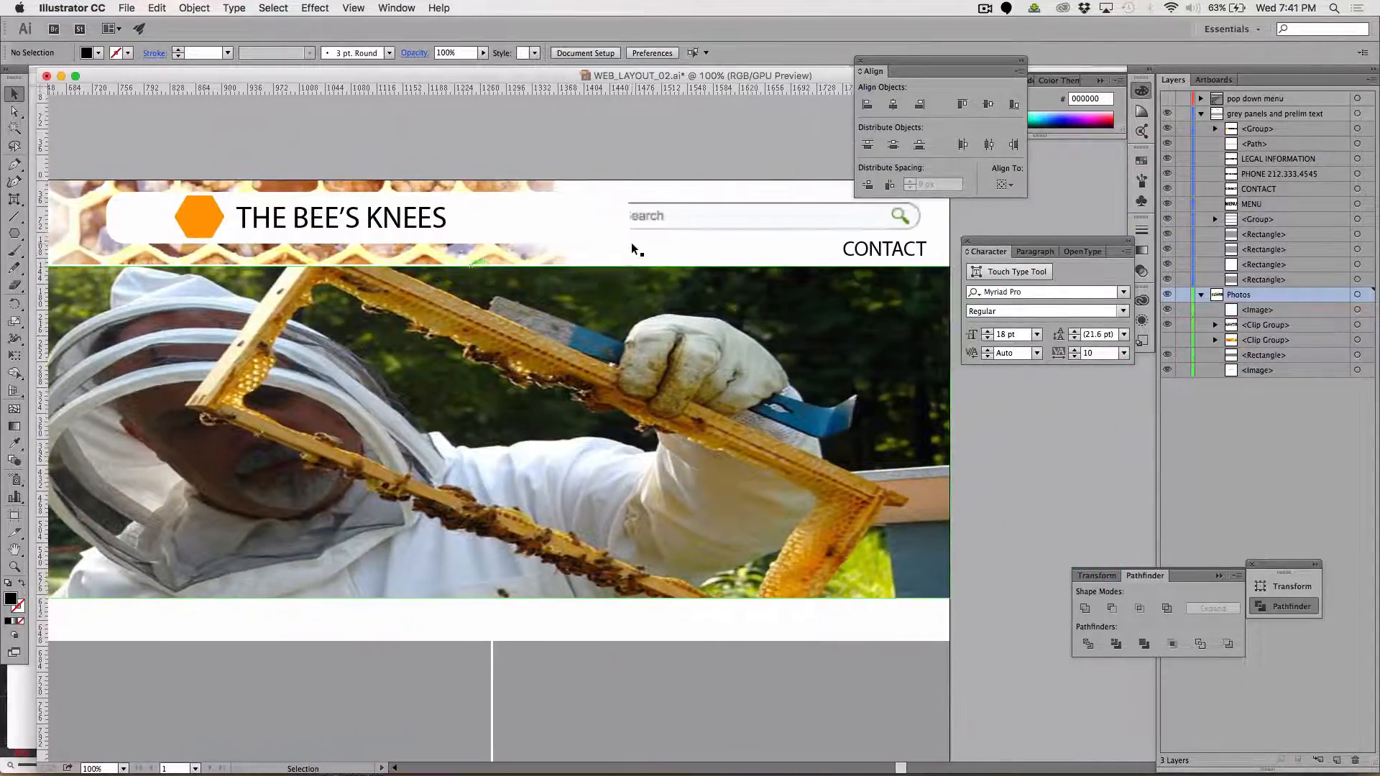
pyautogui.hscroll(1, 634, 251)
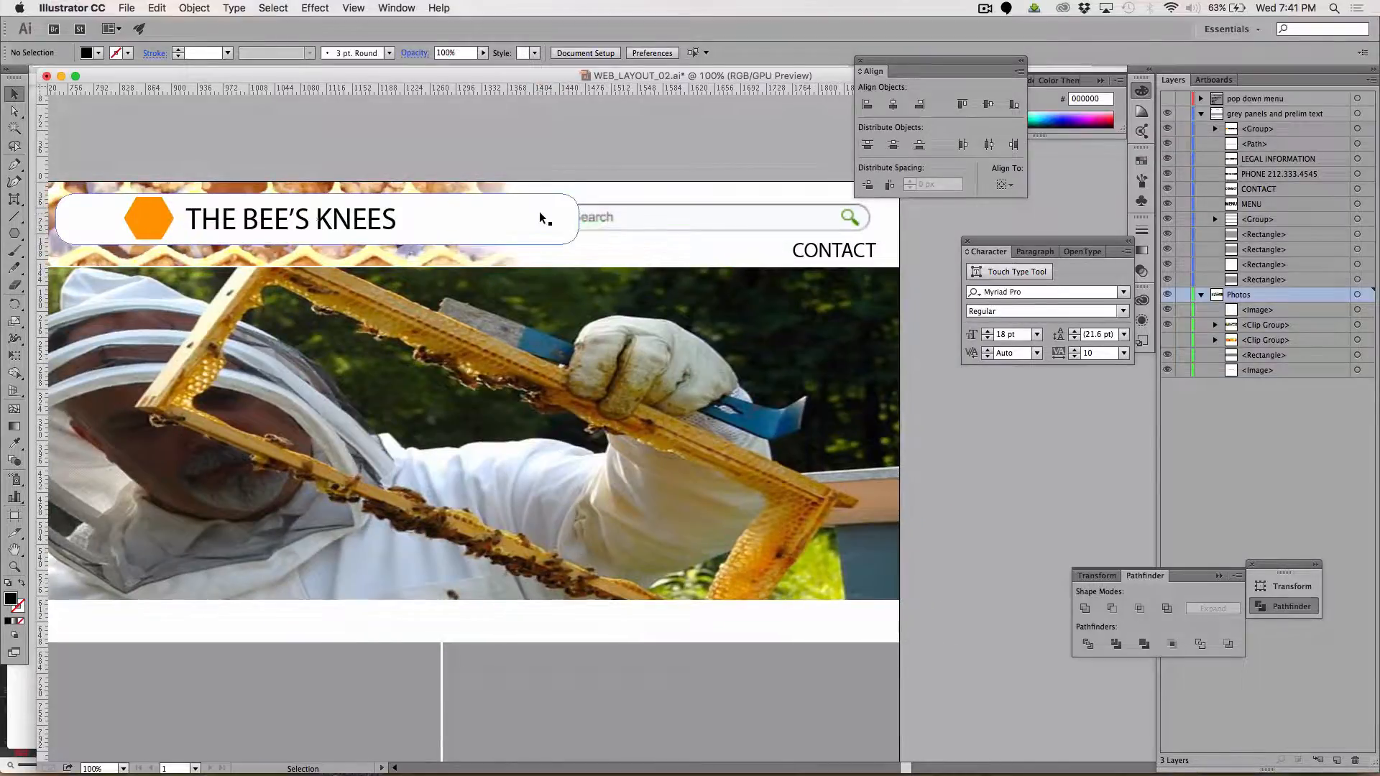
pyautogui.click(615, 215)
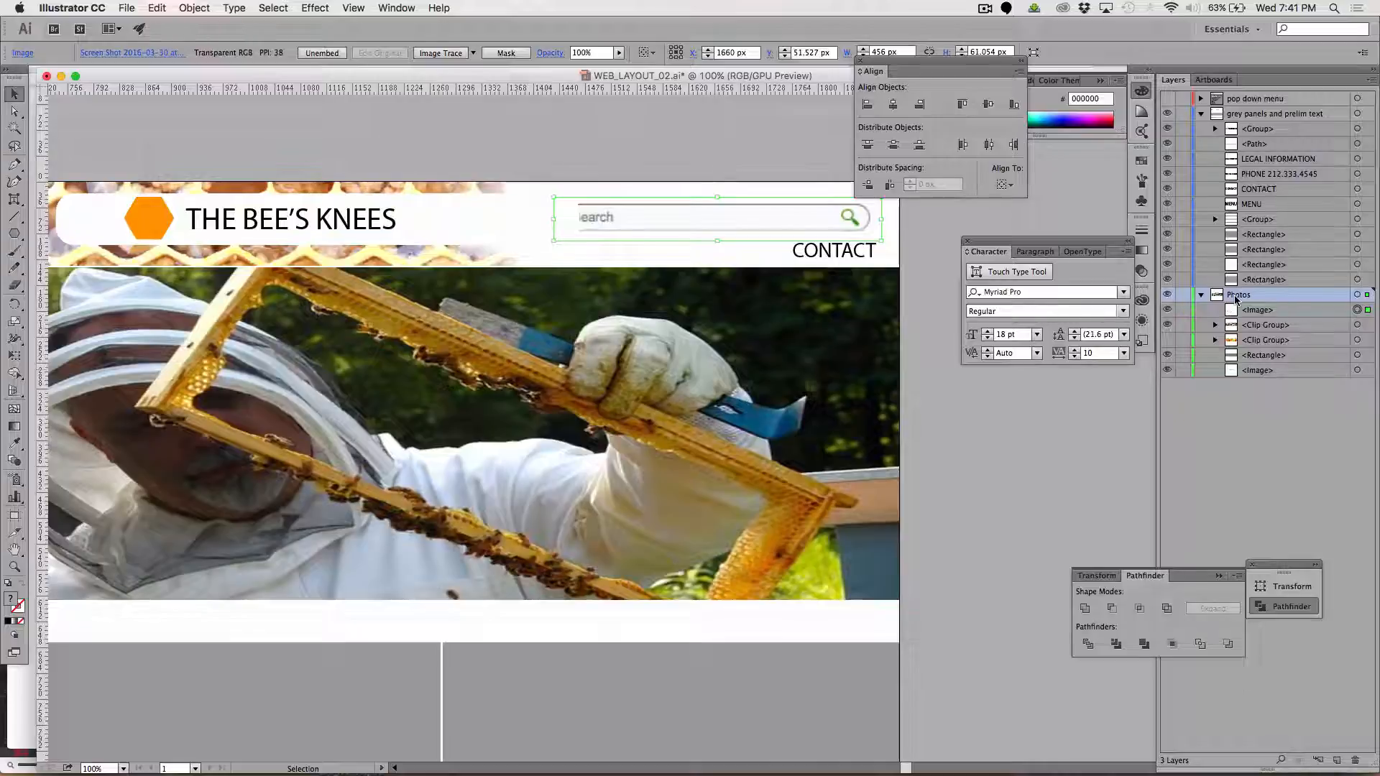
pyautogui.moveTo(1229, 295); pyautogui.dragTo(1237, 101)
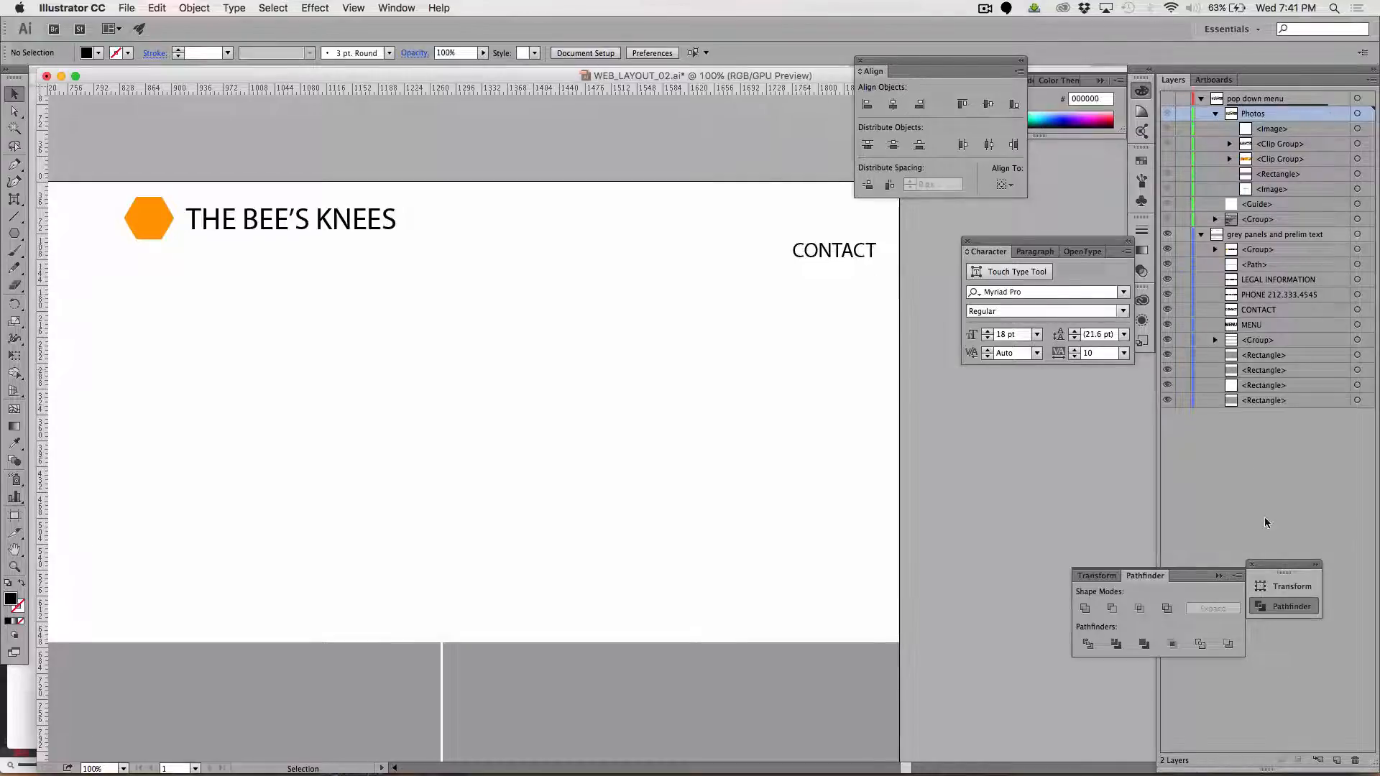
pyautogui.click(1216, 115)
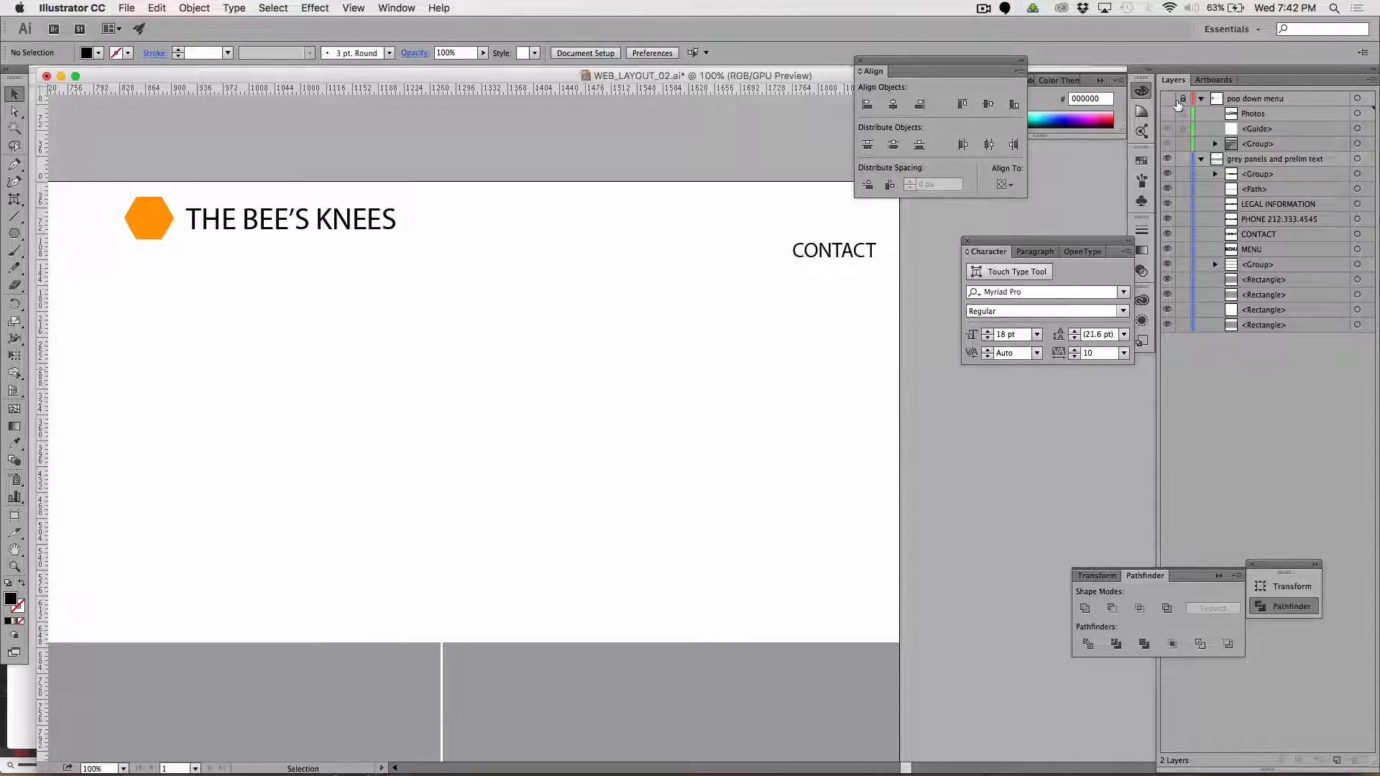
# Make the pop down menu layer visible and check the header artwork around the CONTACT text and search bar
pyautogui.click(1167, 98)
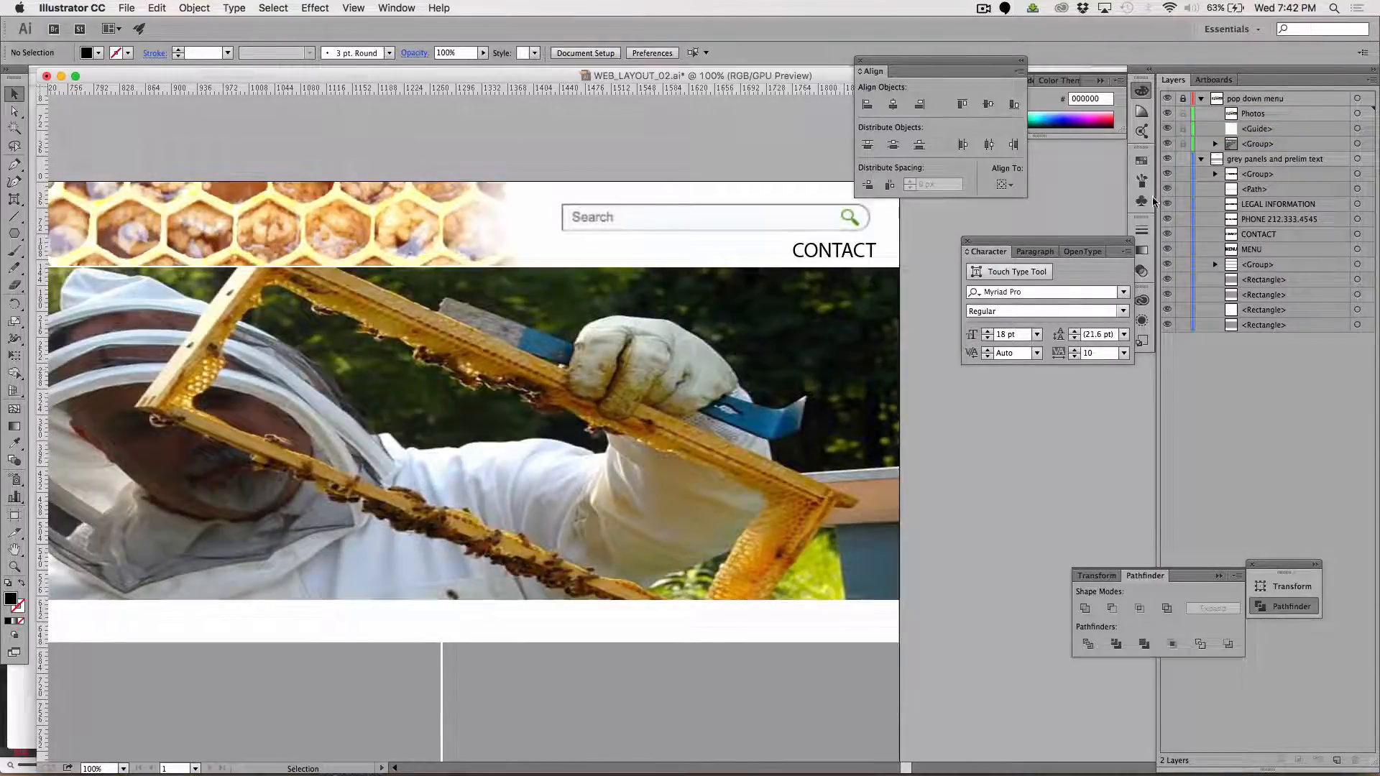
pyautogui.press('super+minus')
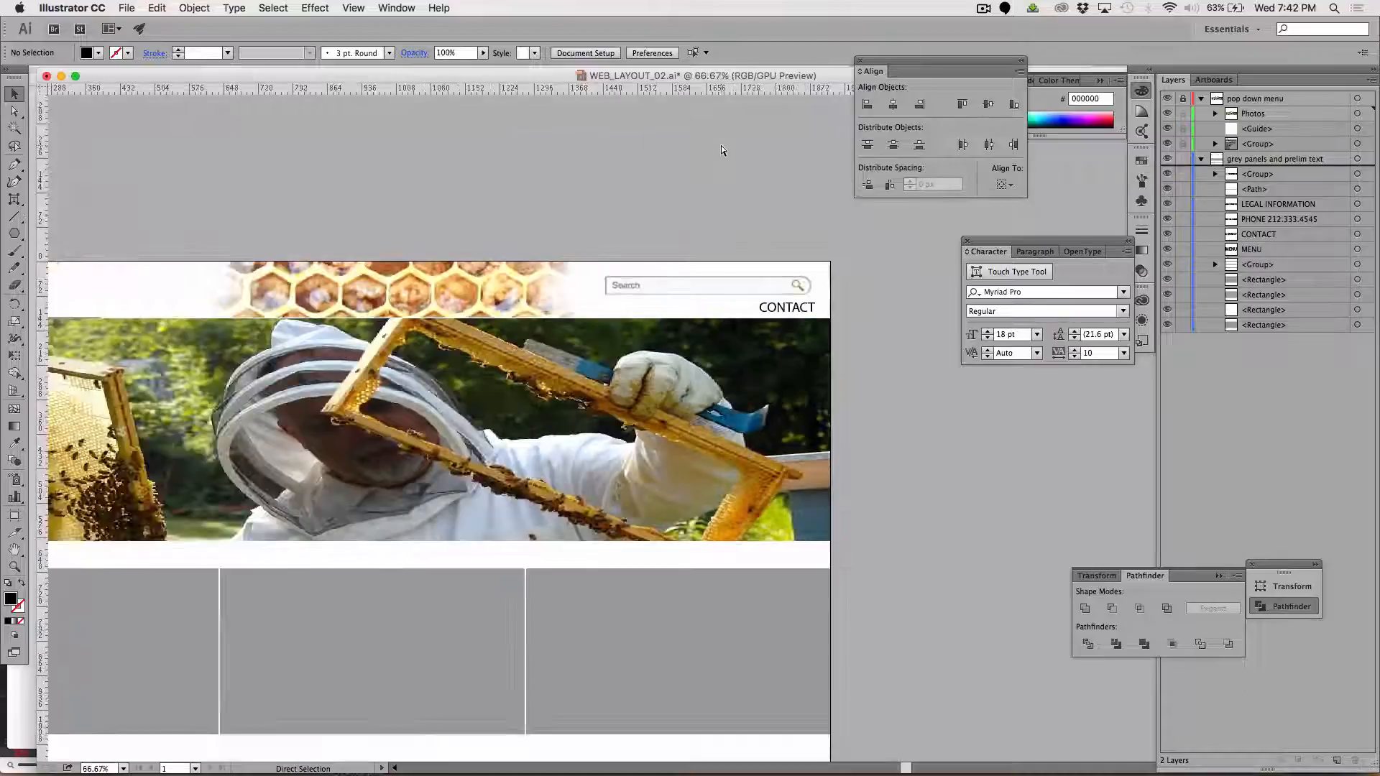
pyautogui.press('super+minus')
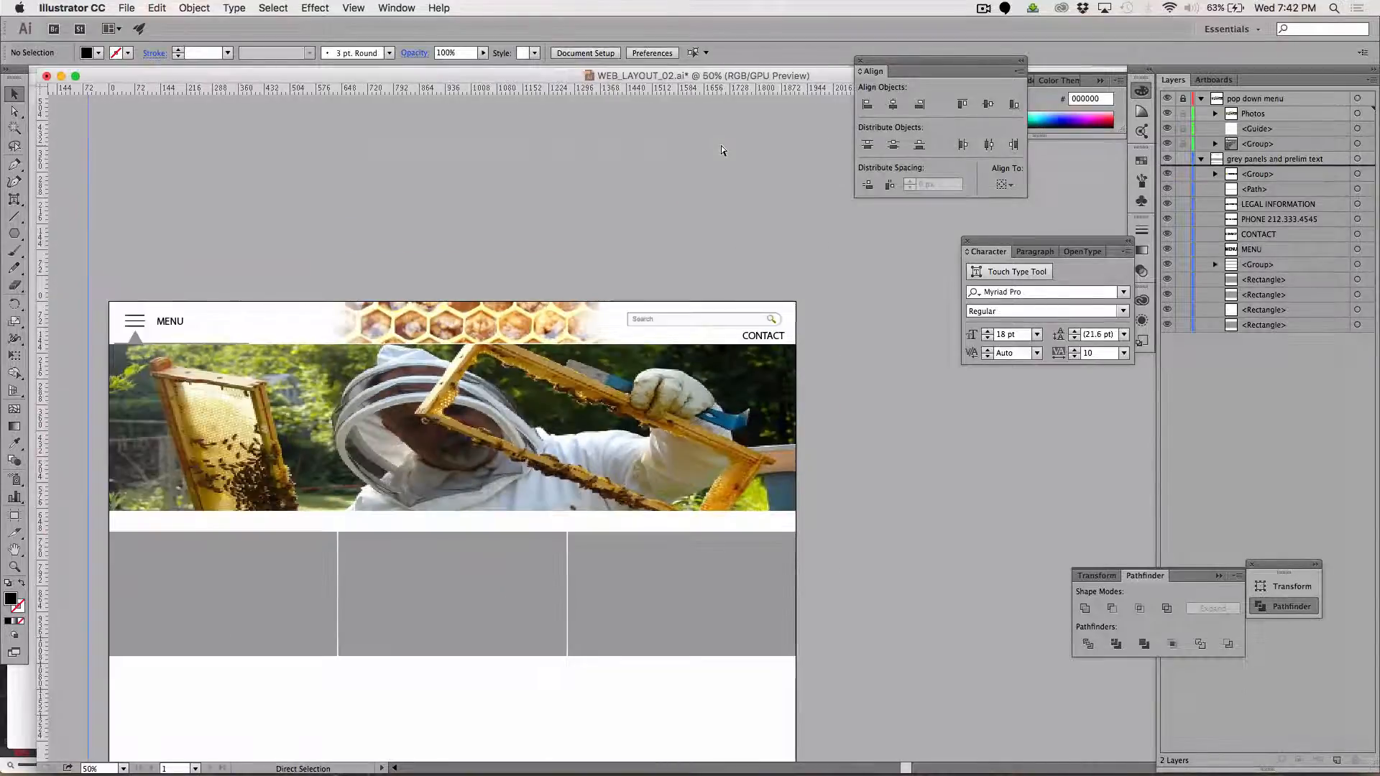
pyautogui.click(755, 339)
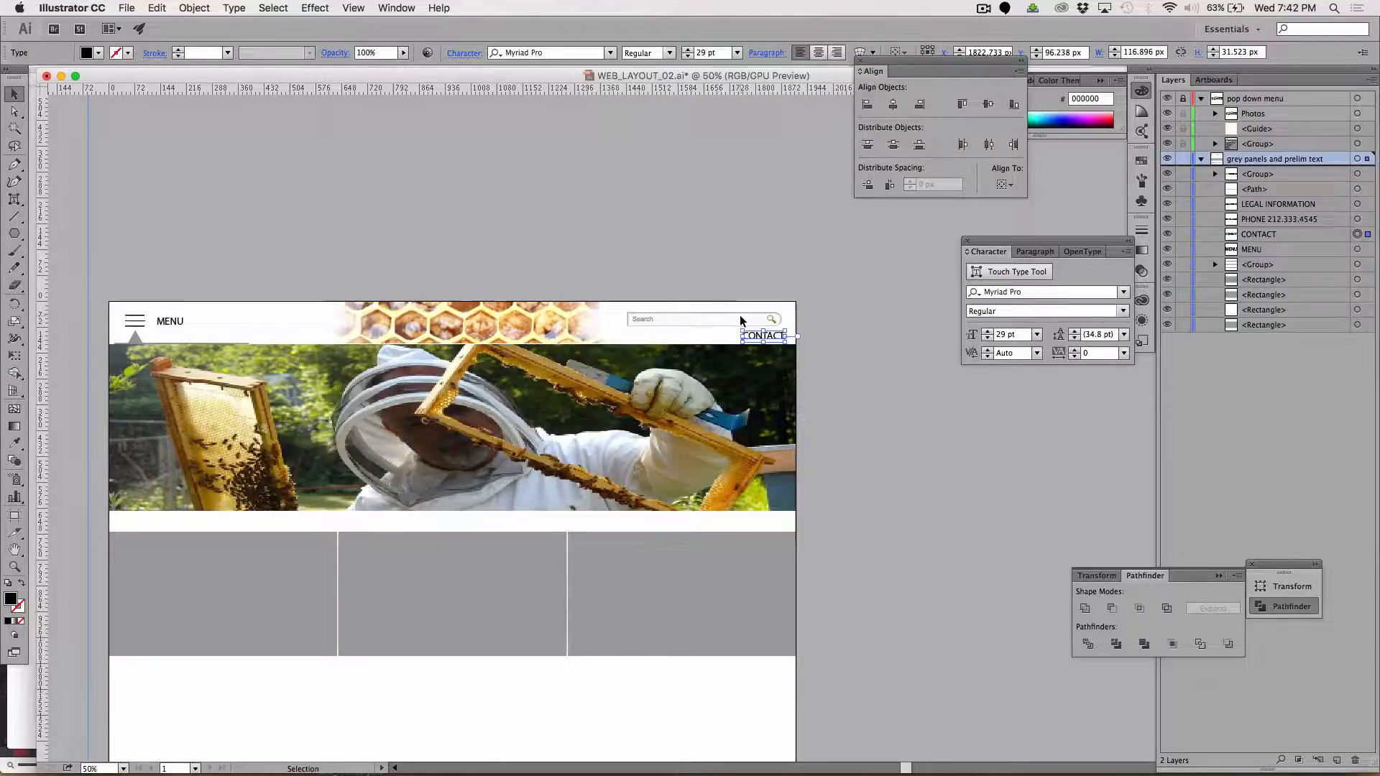
pyautogui.click(743, 320)
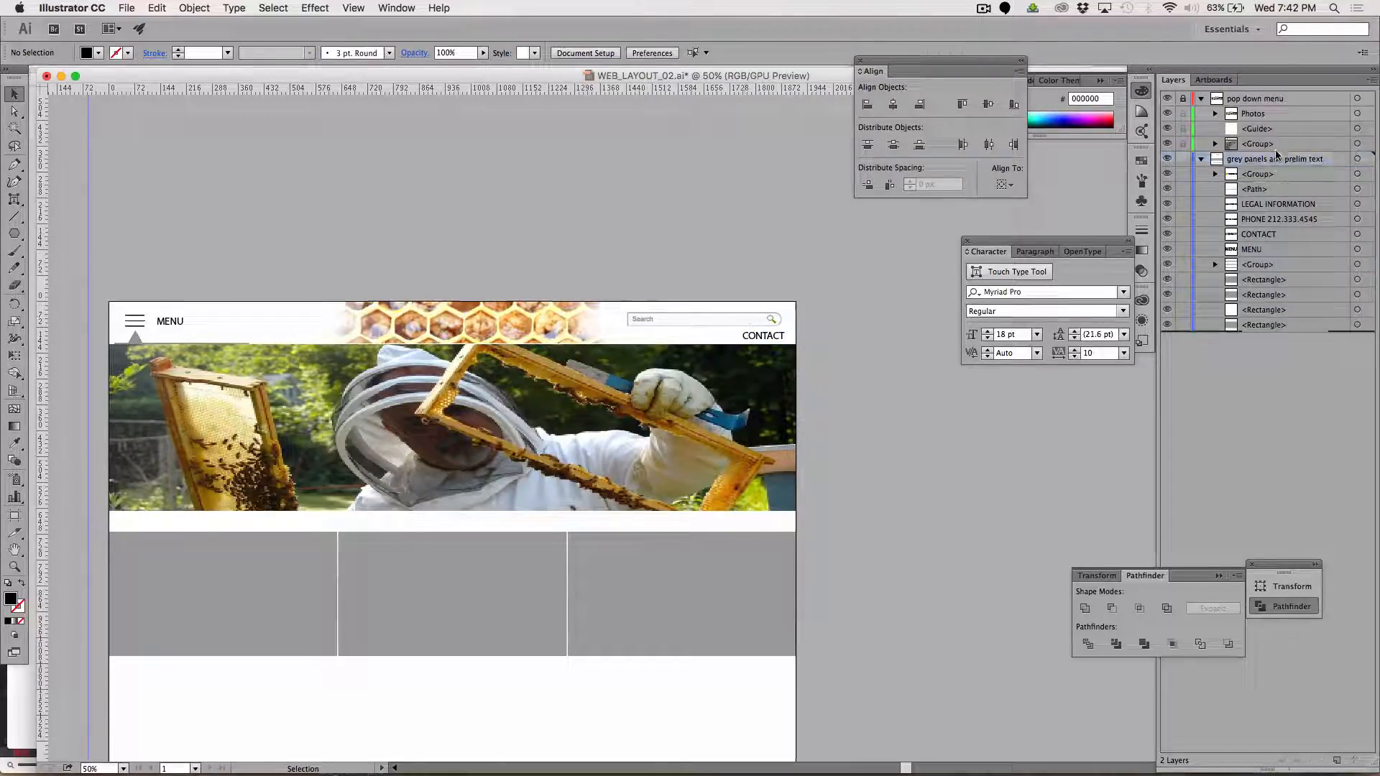
# Unlock the pop down menu layer and move the Photos layer out of it, below the grey panels and prelim text layer
pyautogui.click(1214, 115)
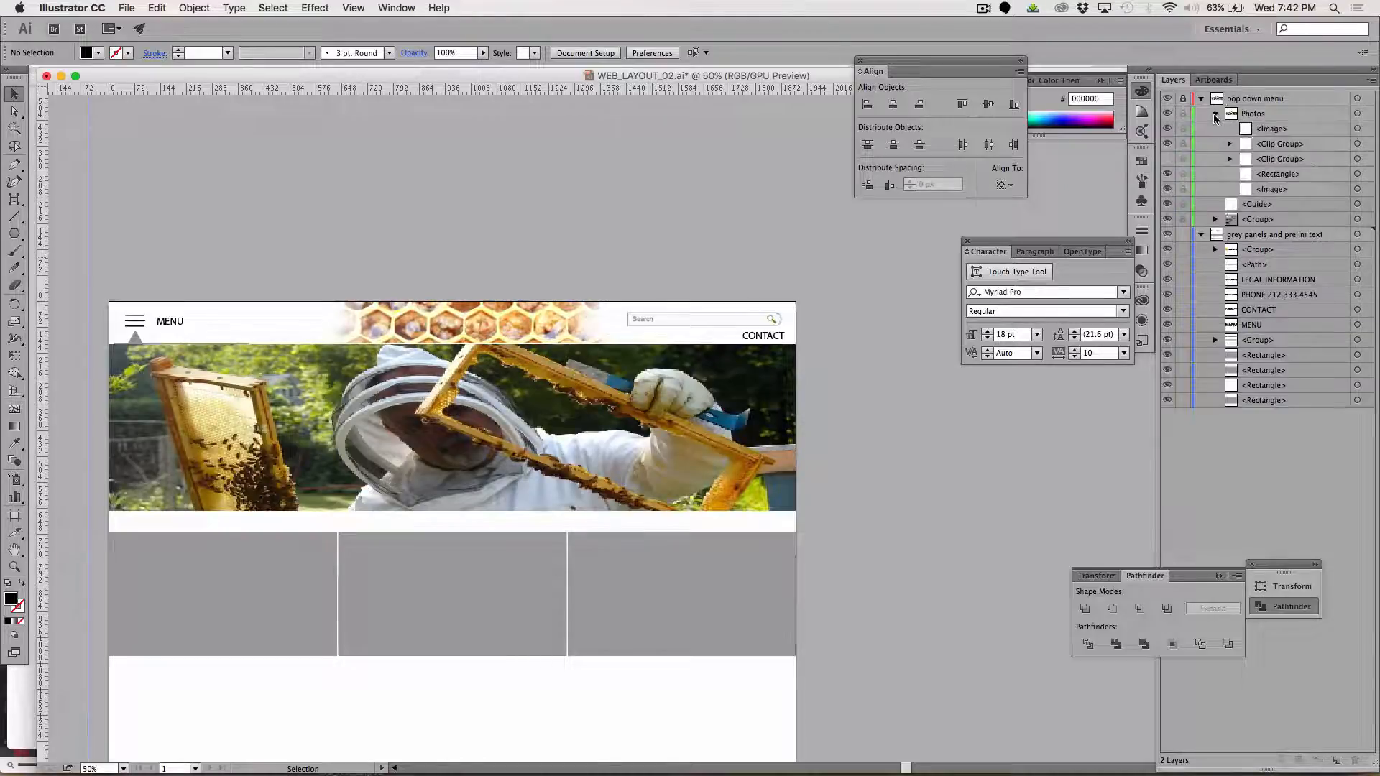
pyautogui.click(1214, 115)
pyautogui.click(1250, 114)
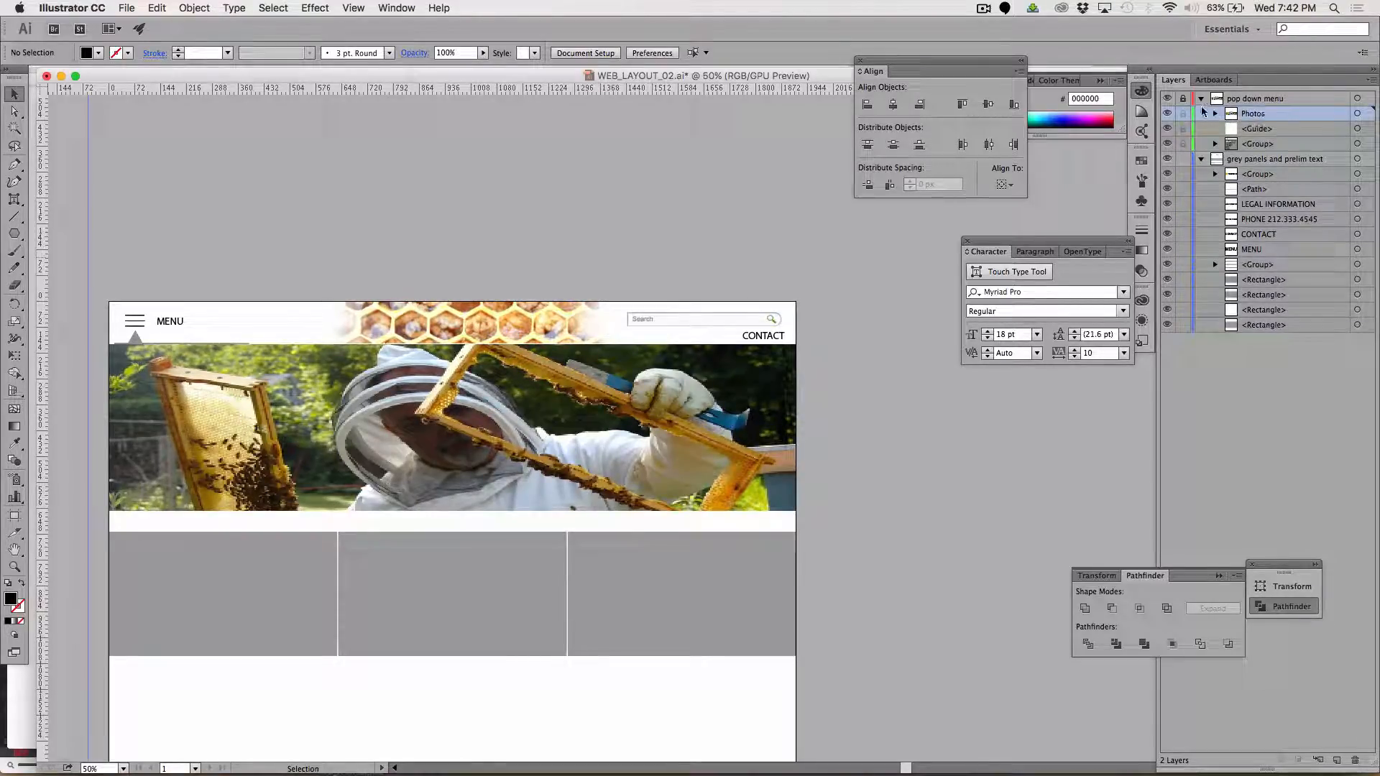
pyautogui.click(1183, 100)
pyautogui.click(1167, 100)
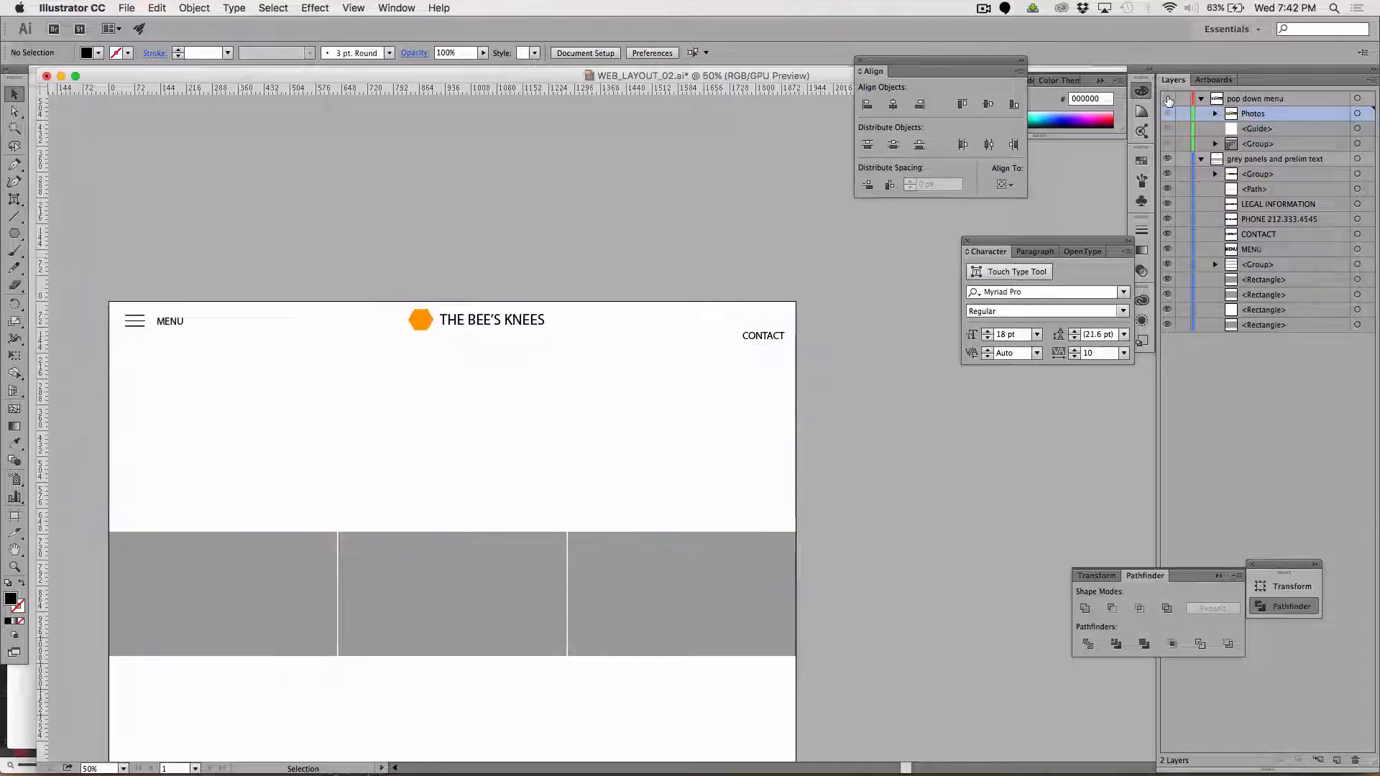
pyautogui.click(1167, 99)
pyautogui.moveTo(1258, 114); pyautogui.dragTo(1256, 351)
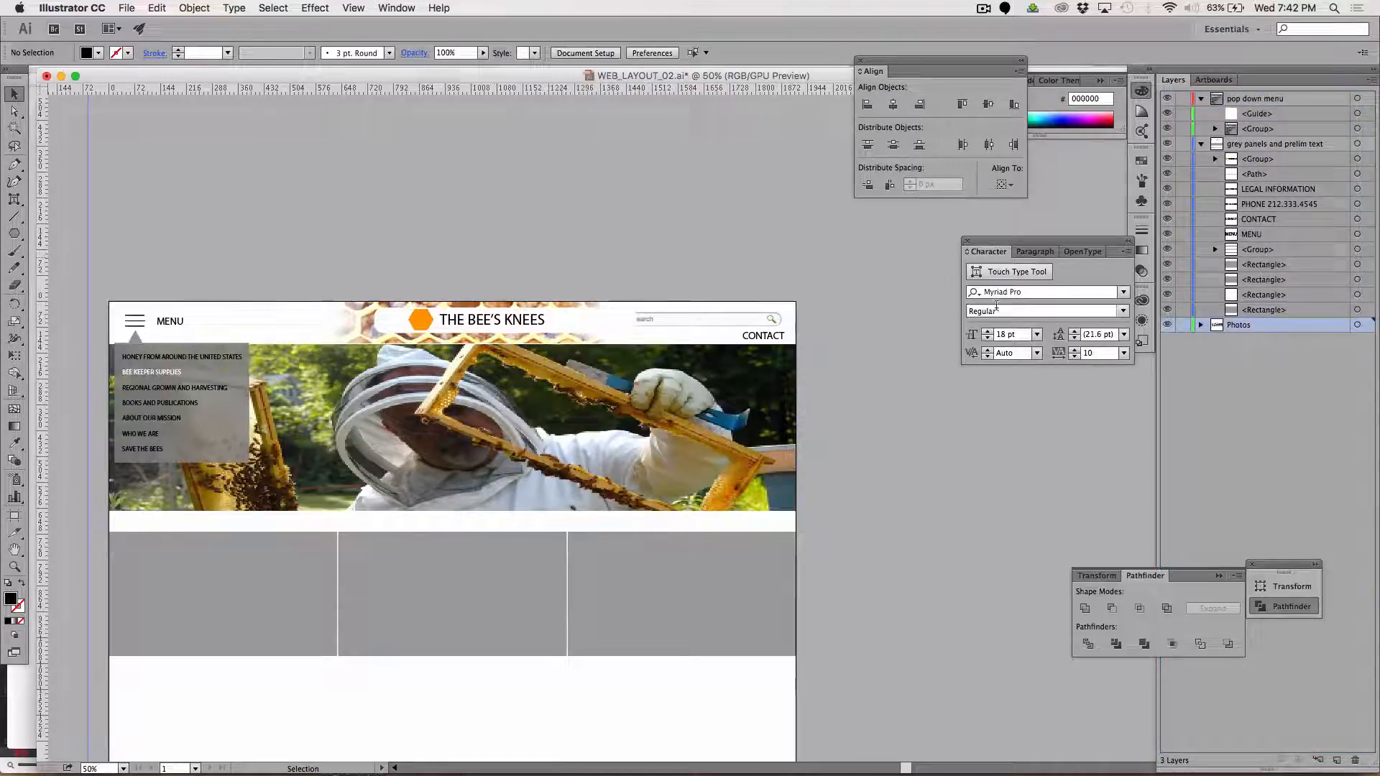
# Move the white rounded rectangle behind THE BEE'S KNEES title from the grey panels and prelim text layer to the Photos layer
pyautogui.click(594, 316)
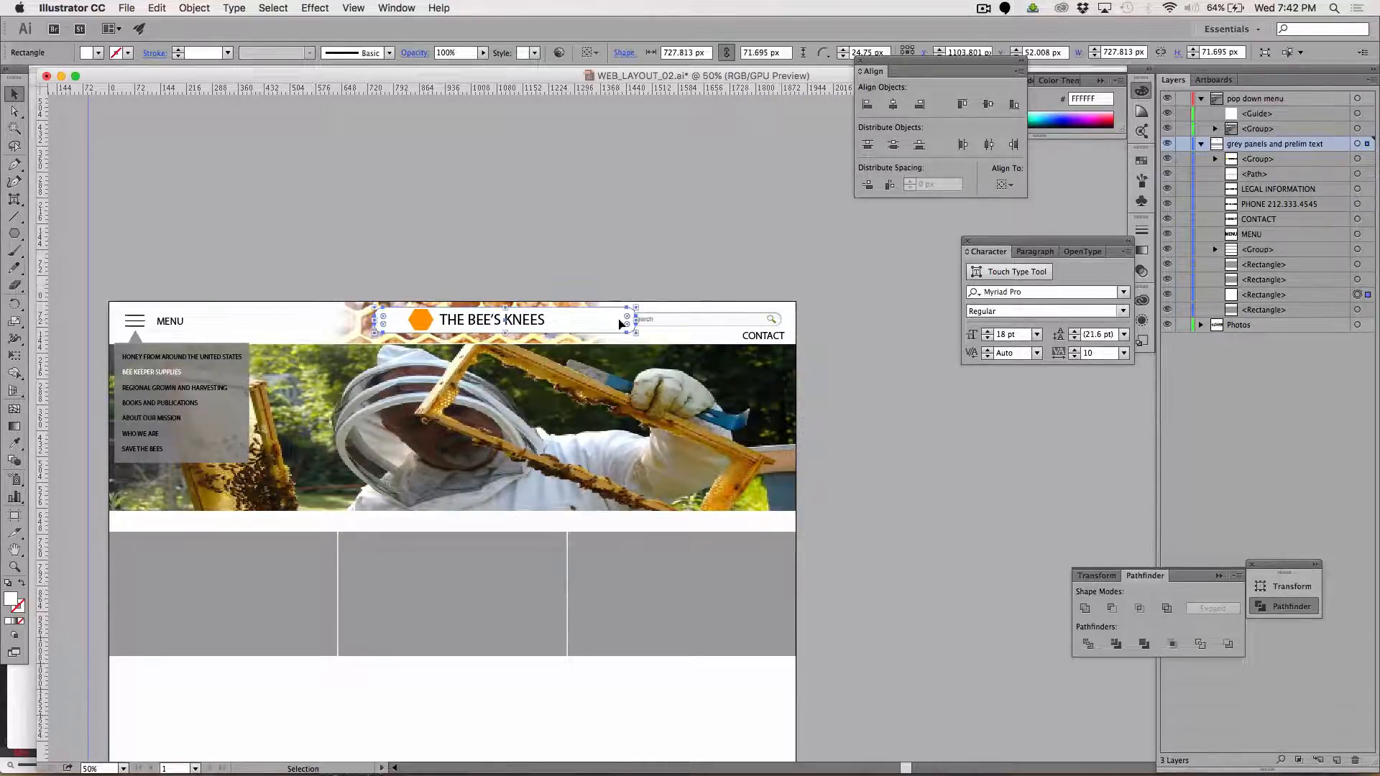
pyautogui.moveTo(1366, 296); pyautogui.dragTo(1367, 325)
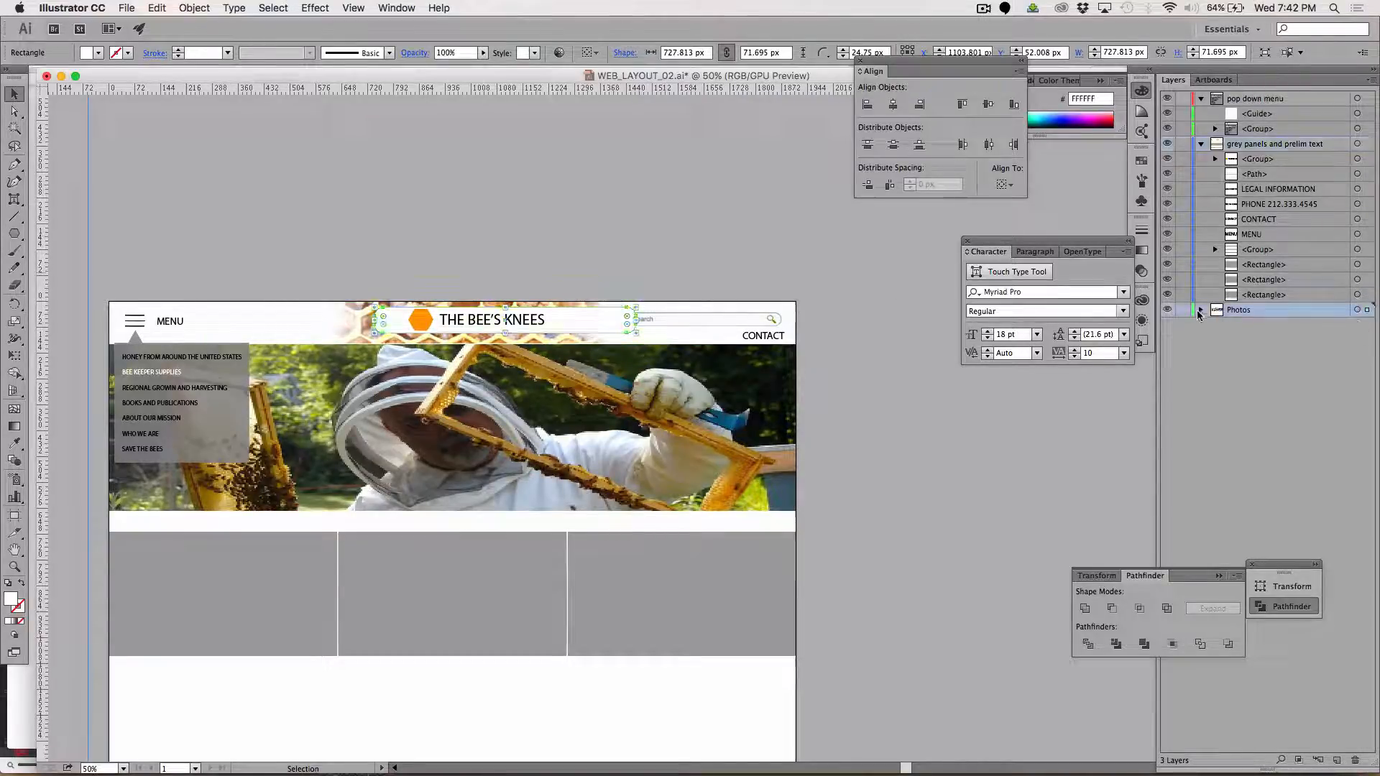
pyautogui.click(1201, 310)
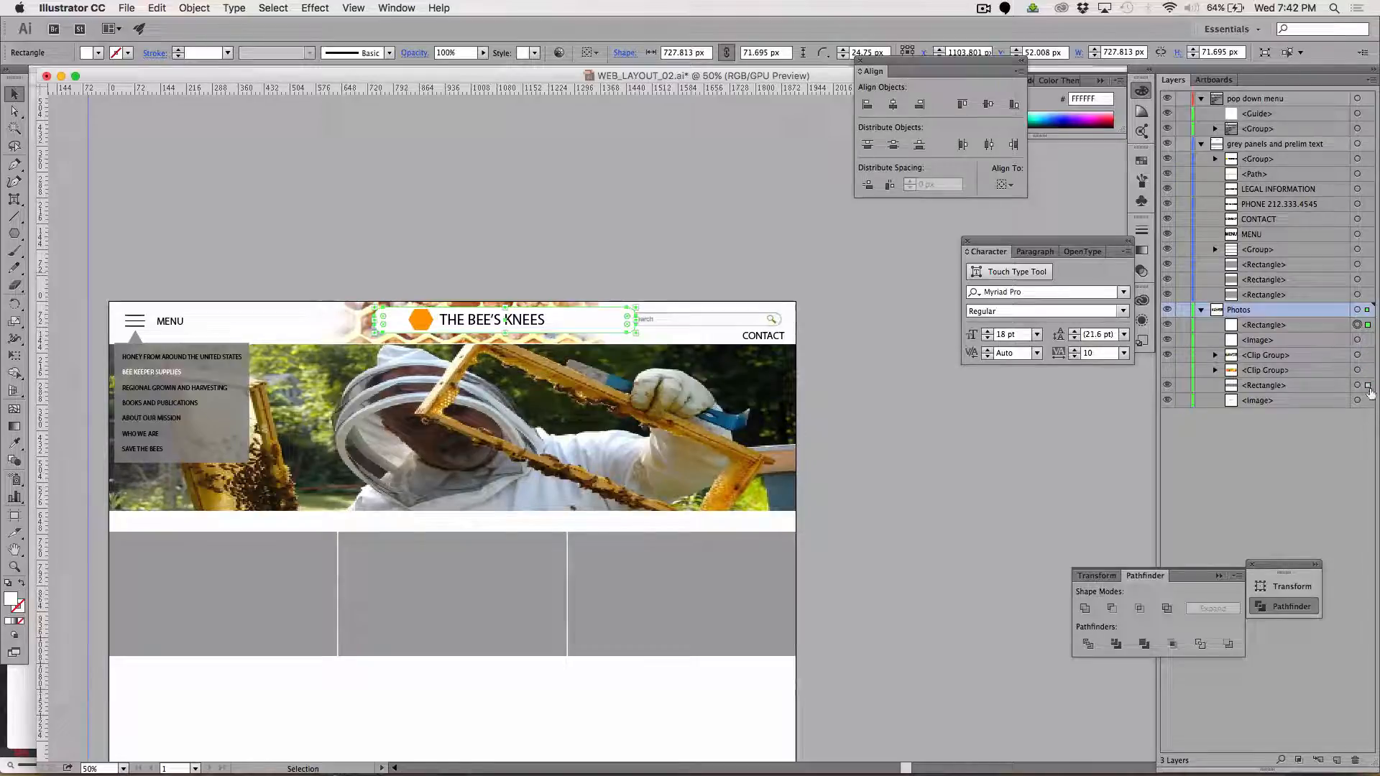
pyautogui.moveTo(1369, 391); pyautogui.dragTo(1364, 346)
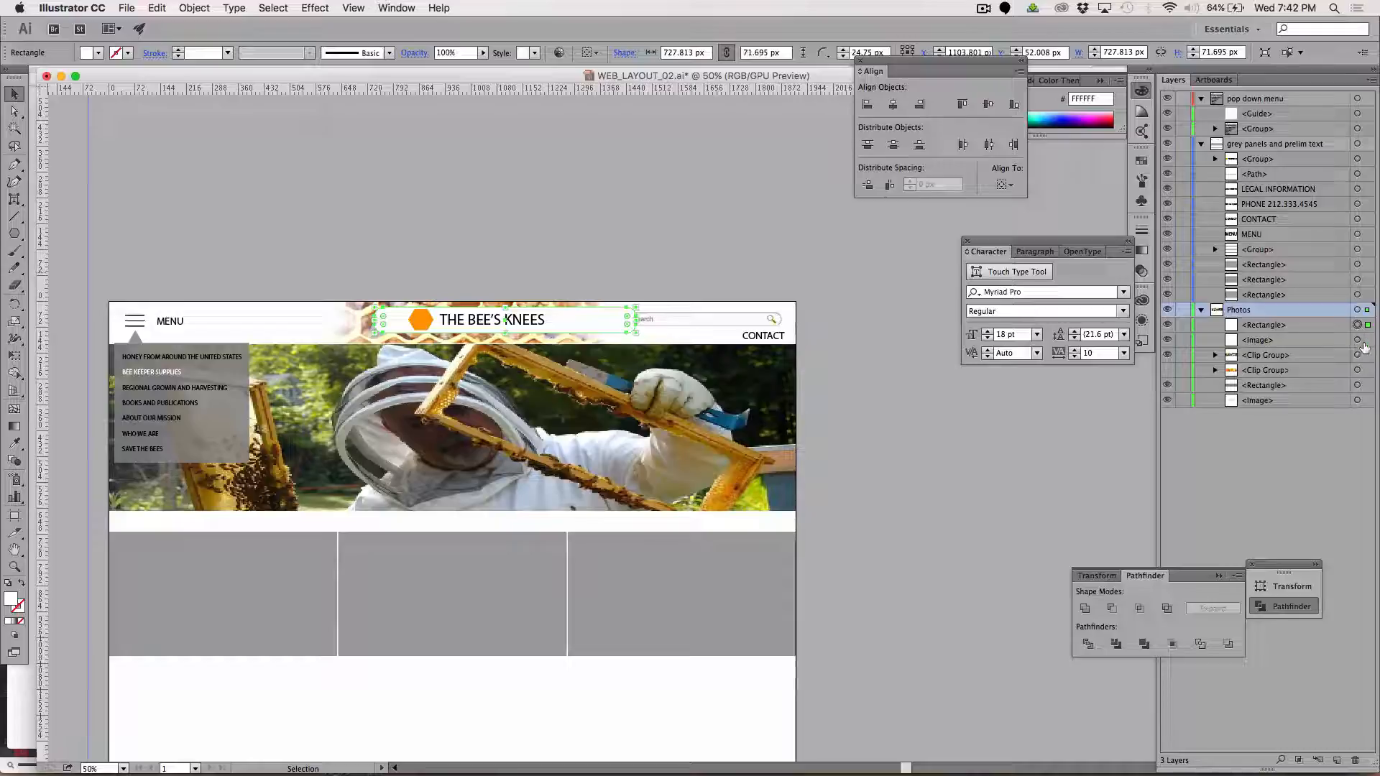
pyautogui.click(800, 197)
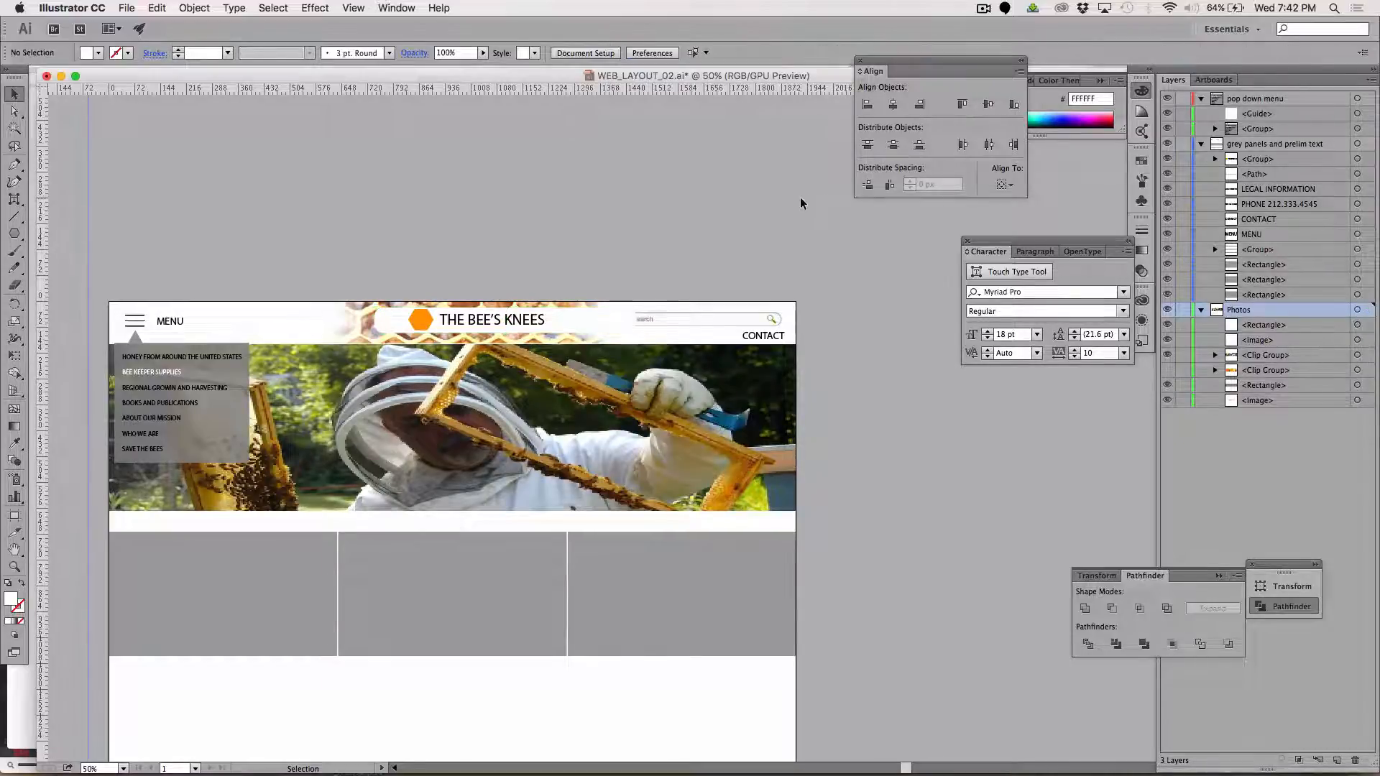
# Reorder the search bar image above the white rounded rectangle within the Photos layer
pyautogui.click(658, 316)
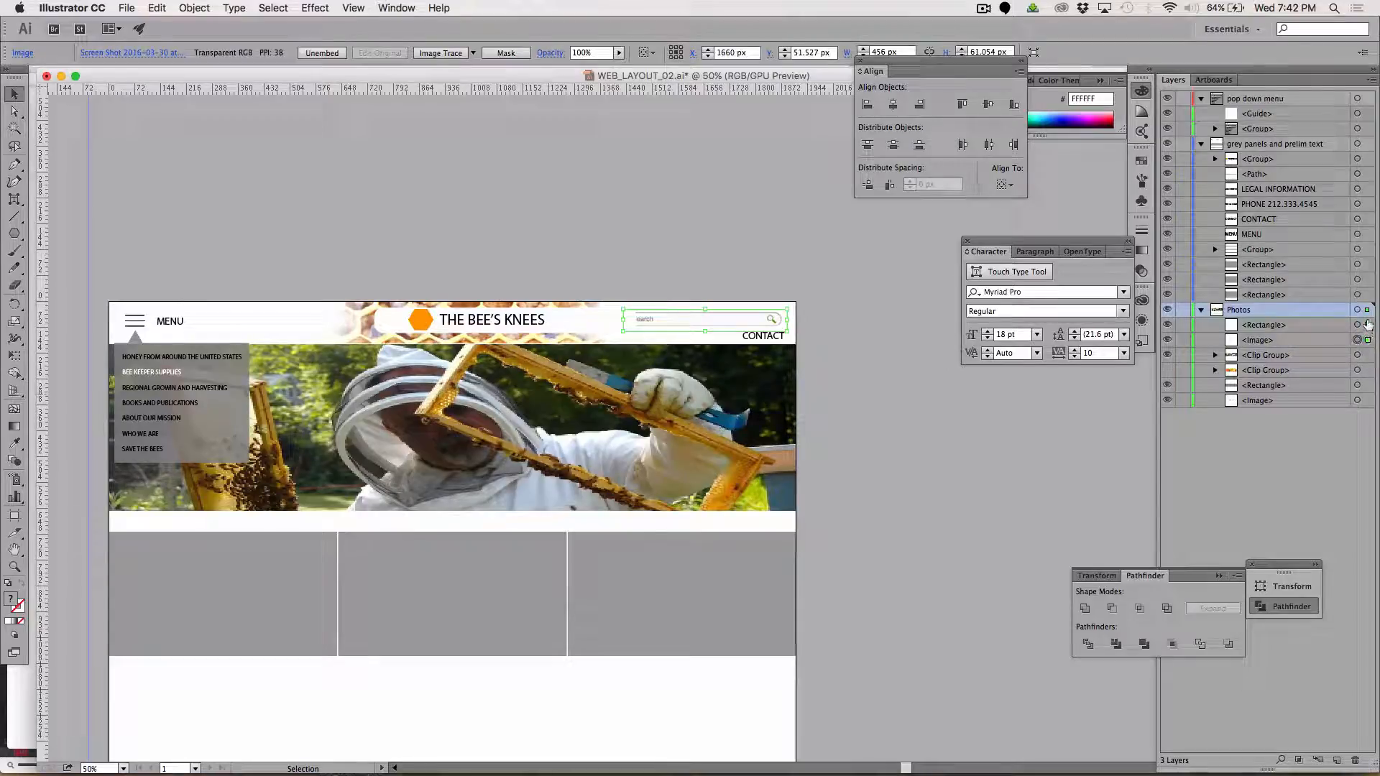
pyautogui.moveTo(1306, 340); pyautogui.dragTo(1304, 316)
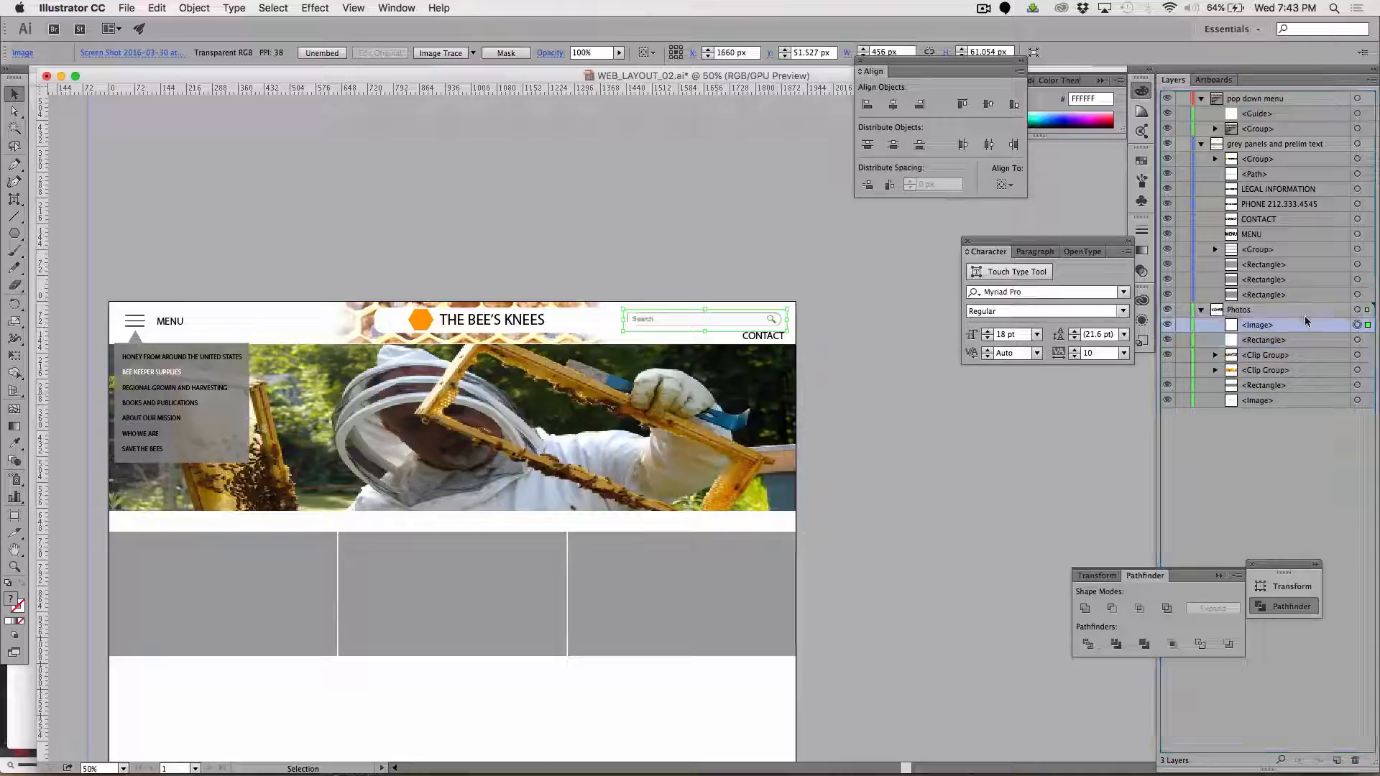
pyautogui.click(982, 539)
# Copy the first of the three grey panels below the banner photo and switch to Photoshop
pyautogui.scroll(-3, 982, 540)
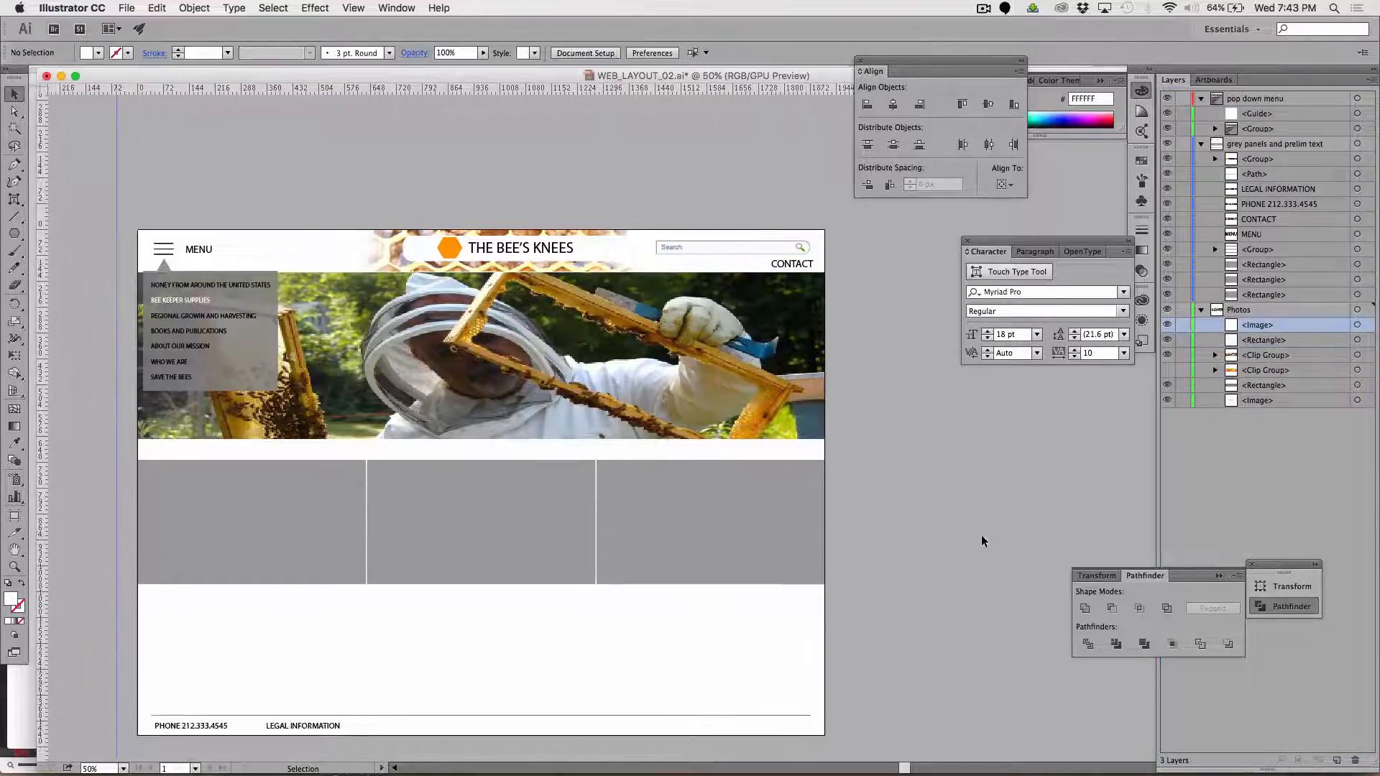
pyautogui.scroll(-4, 982, 540)
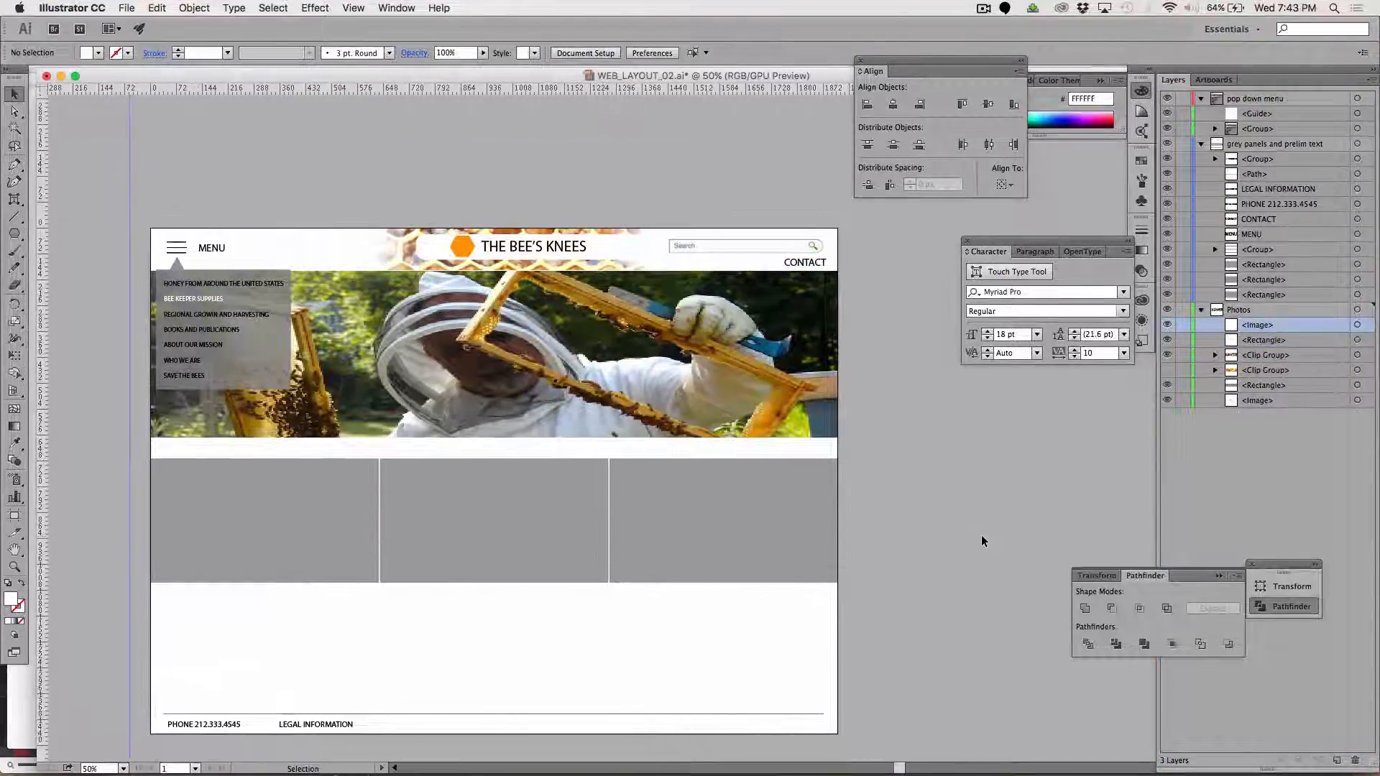
pyautogui.scroll(-1, 981, 535)
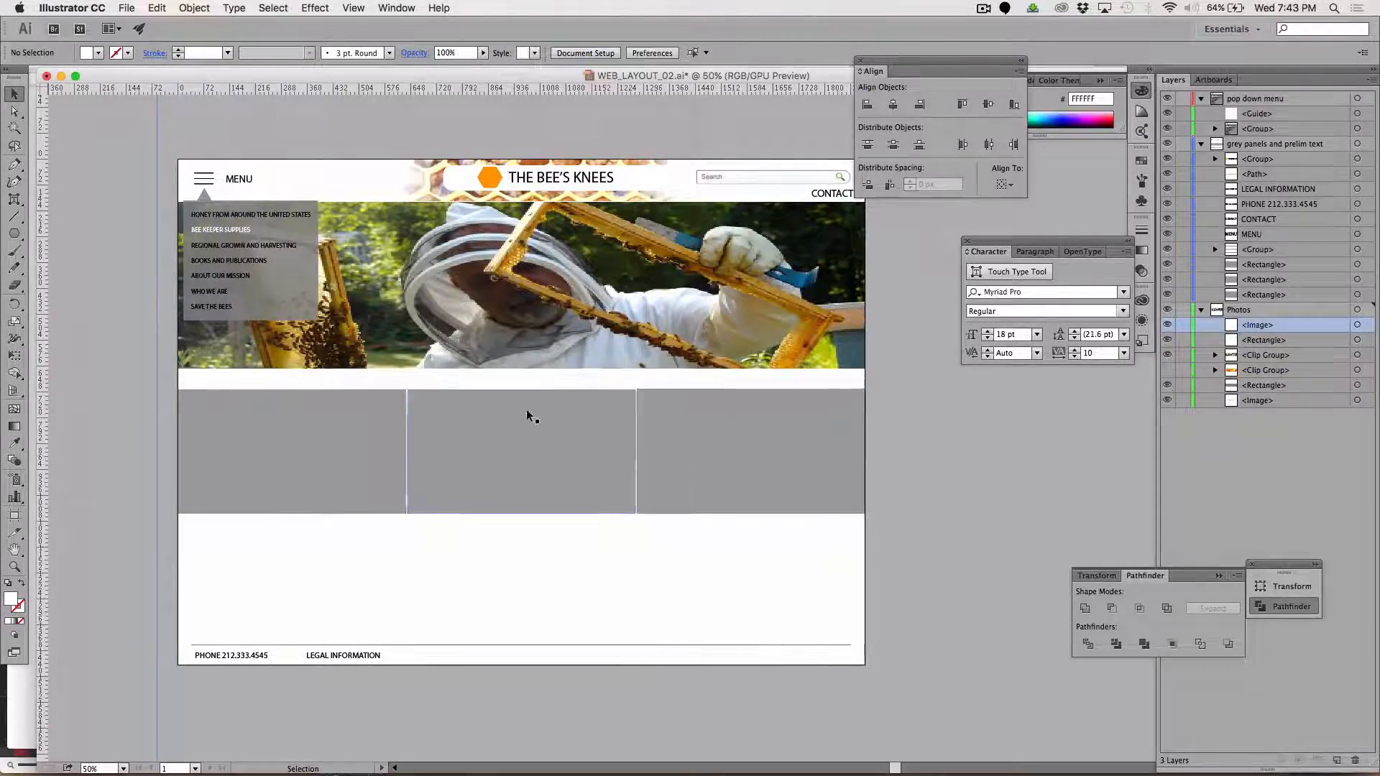
pyautogui.click(355, 450)
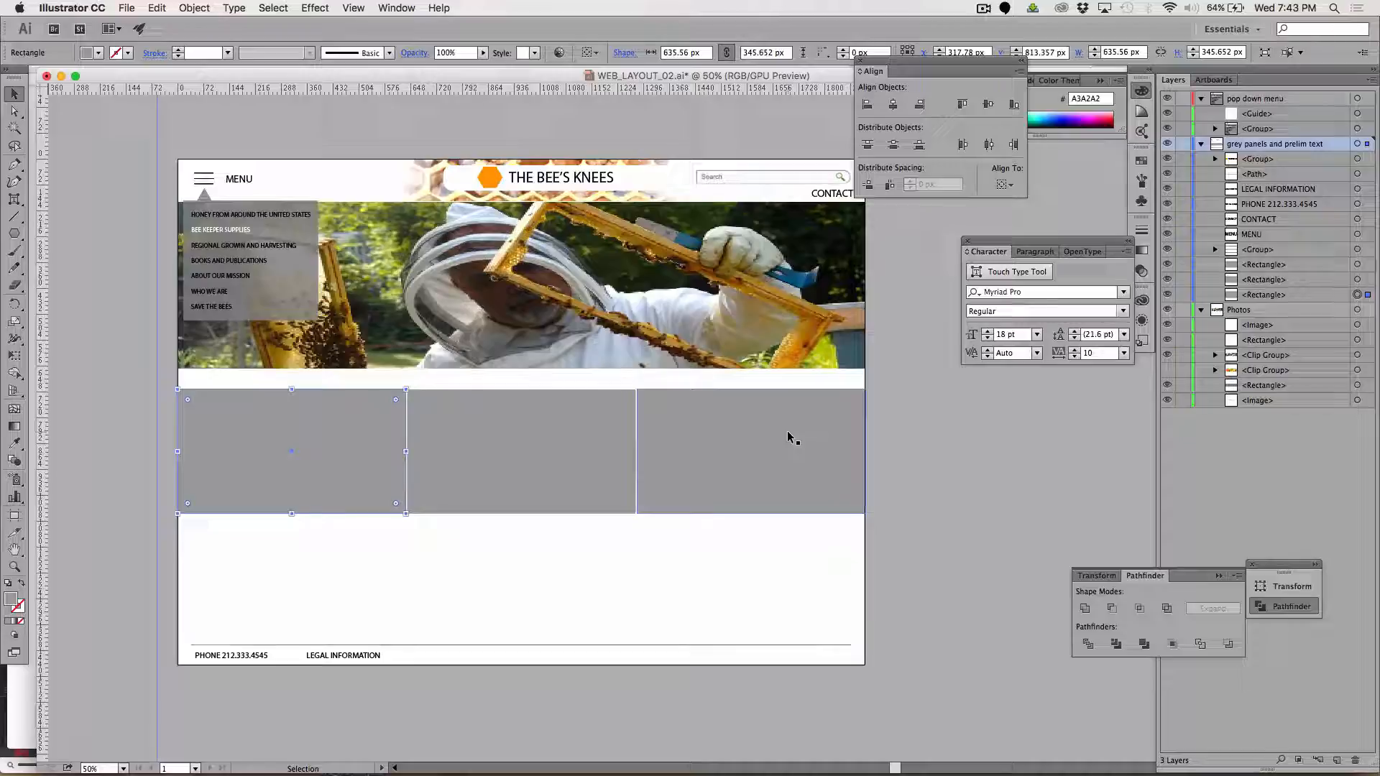
pyautogui.press('super+Tab')
pyautogui.press('super+Tab')
pyautogui.press('super+Tab')
pyautogui.press('super+Tab')
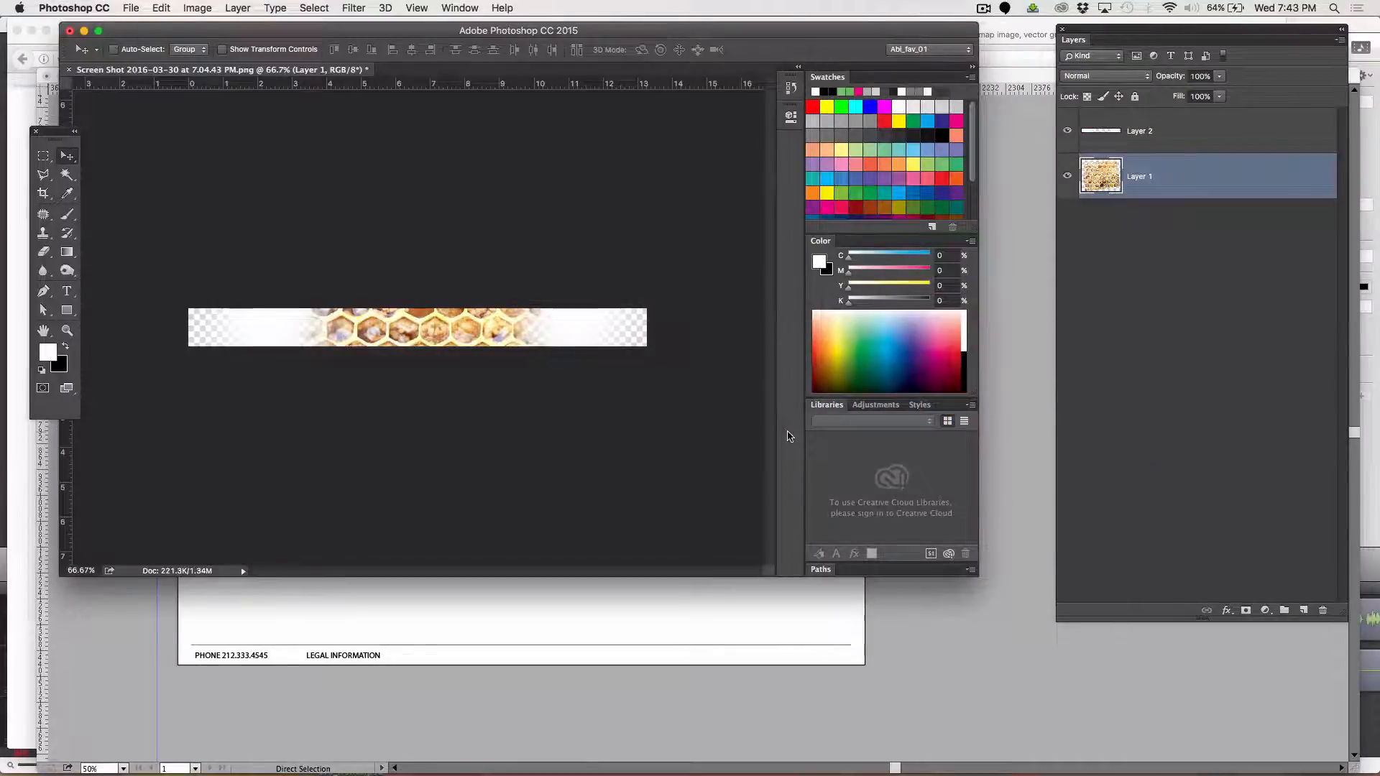
# Create a transparent 636 × 346 px document at 72 pixels/inch and paste the copied grey panel into it as pixels
pyautogui.press('super+n')
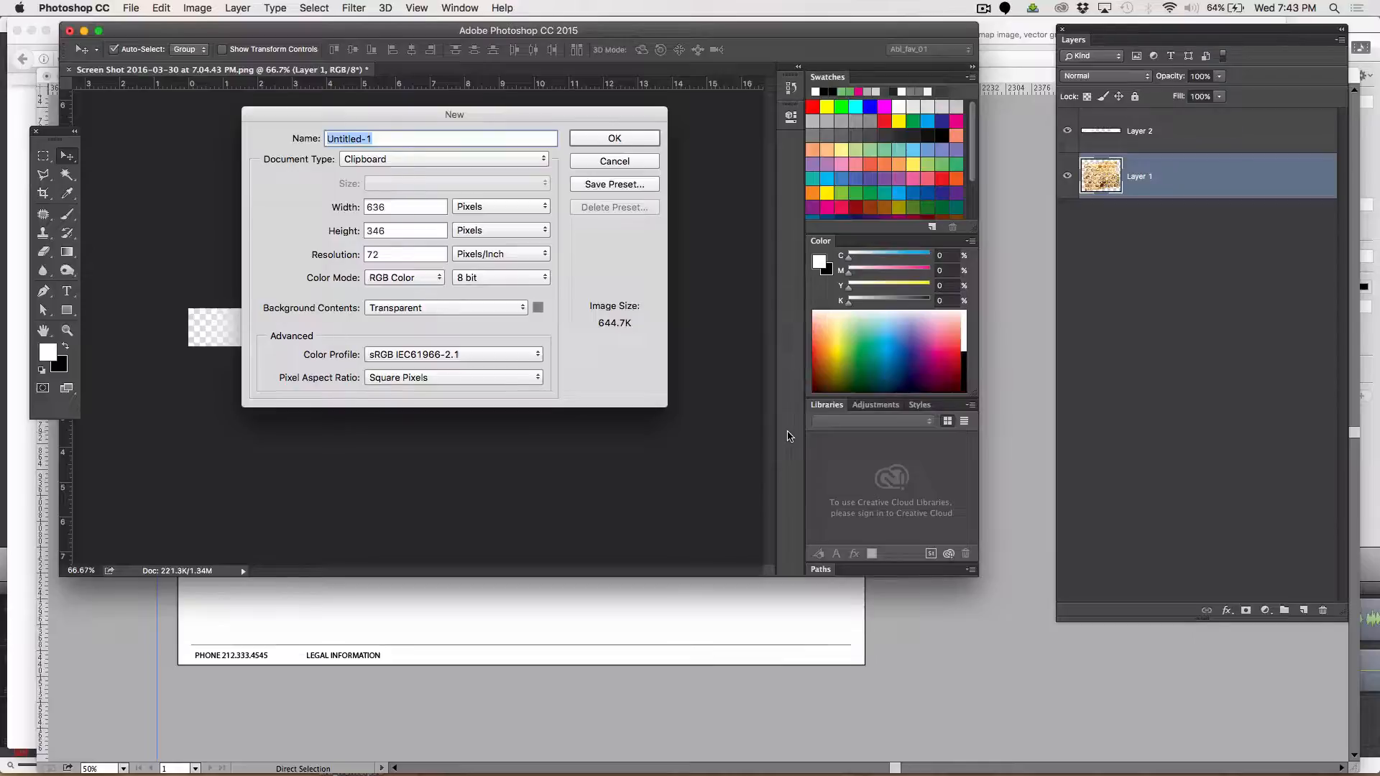
pyautogui.press('Return')
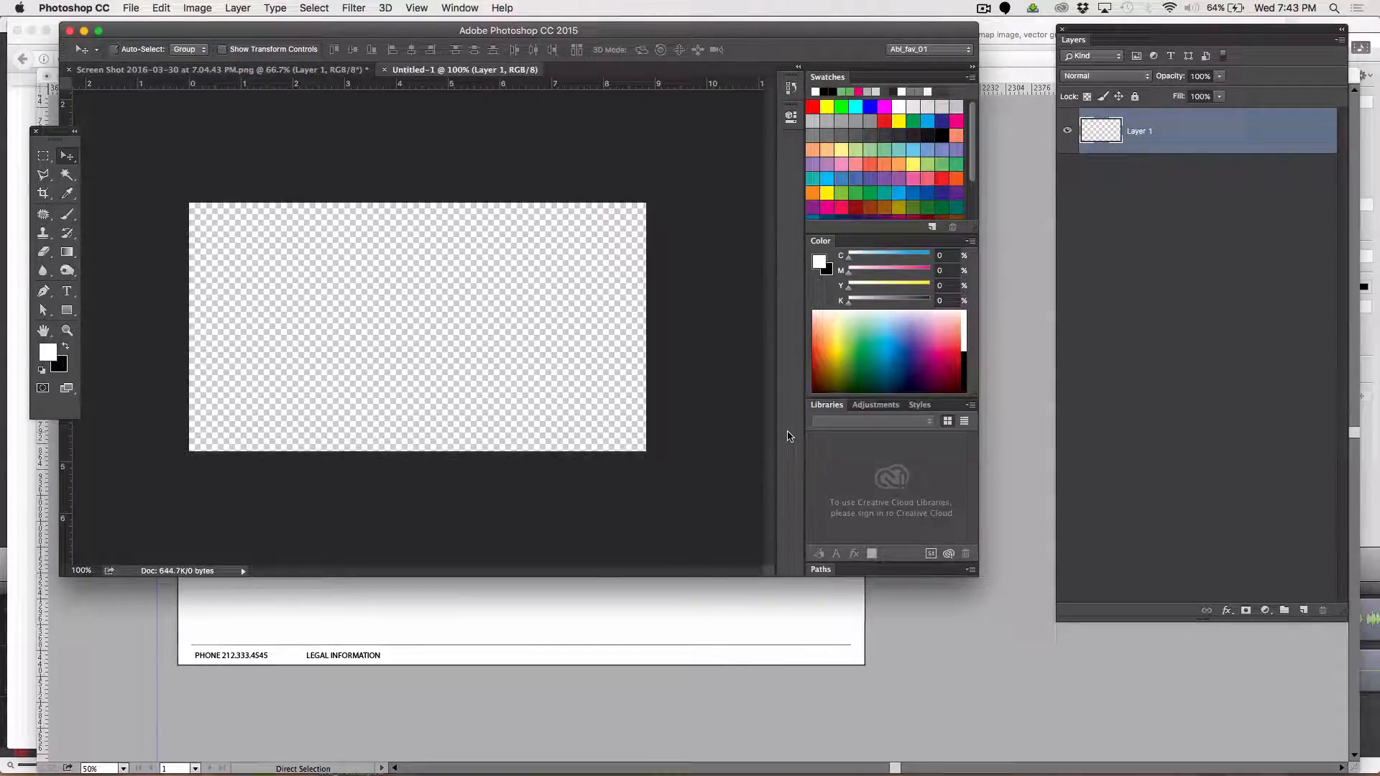
pyautogui.press('super+v')
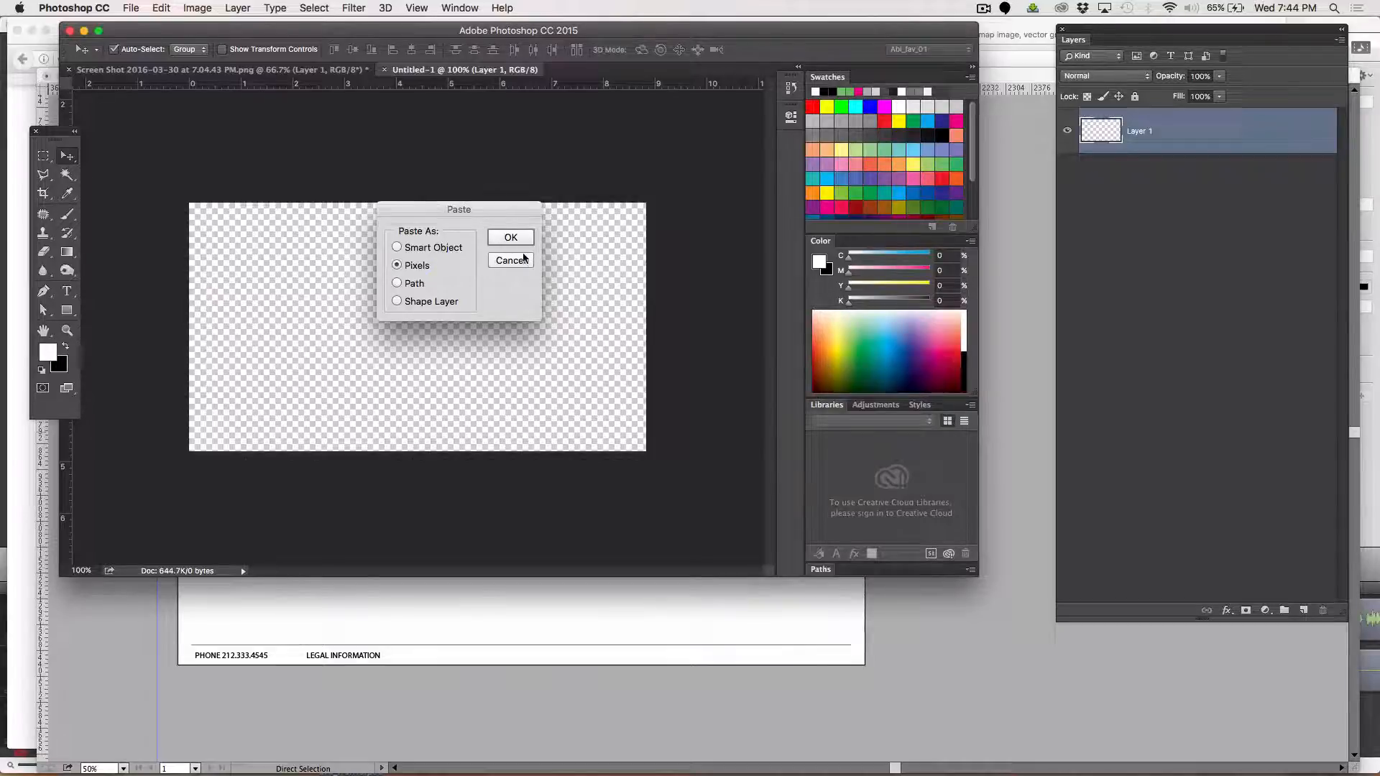
pyautogui.click(503, 237)
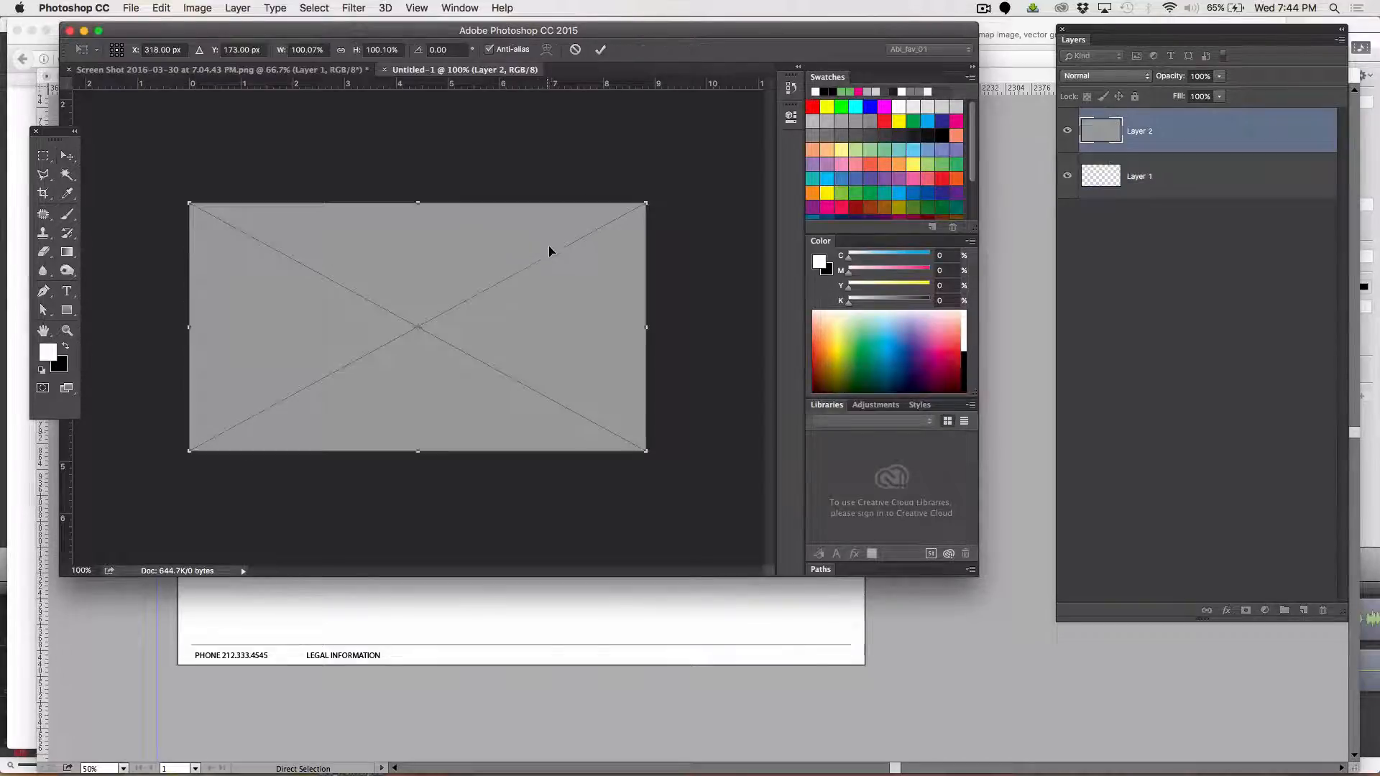
pyautogui.press('Return')
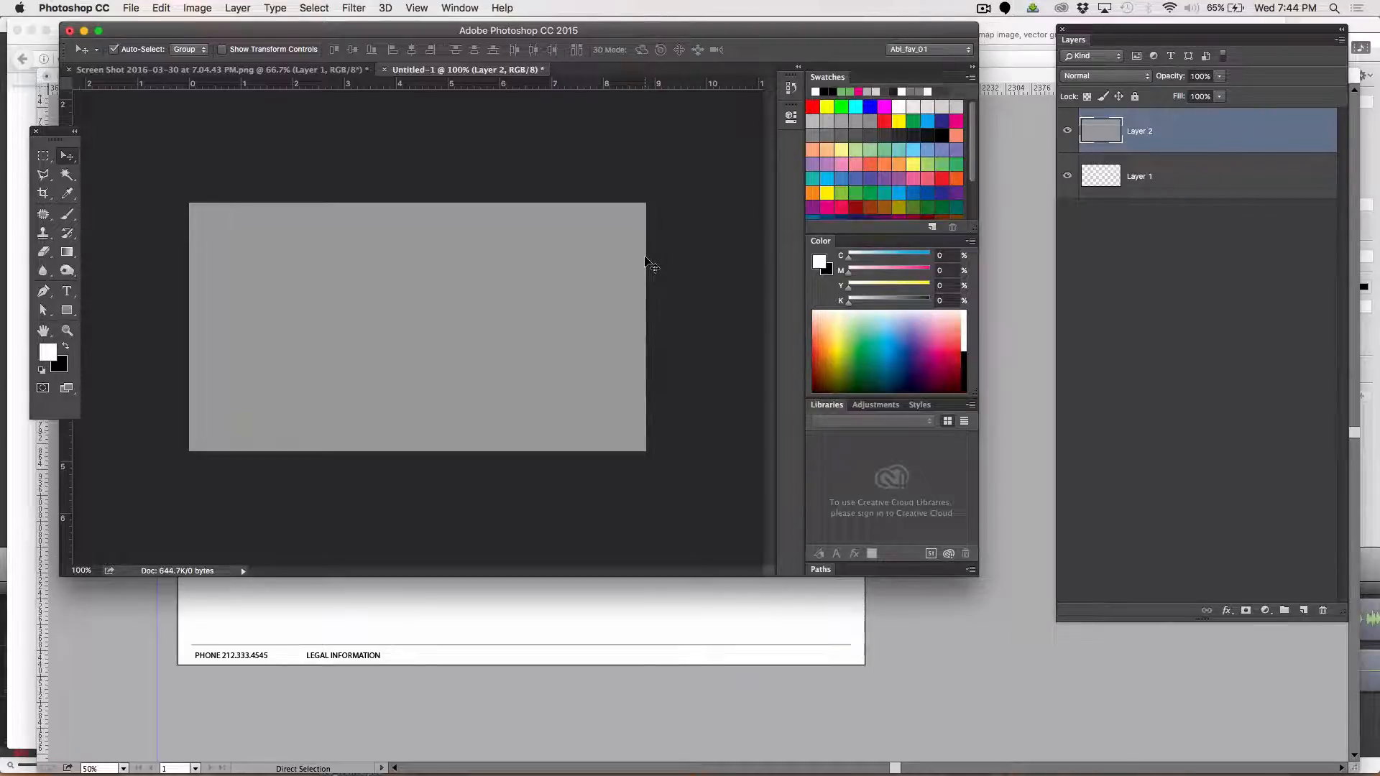
# Switch to Firefox and search the web for "save the bees"
pyautogui.press('super+Tab')
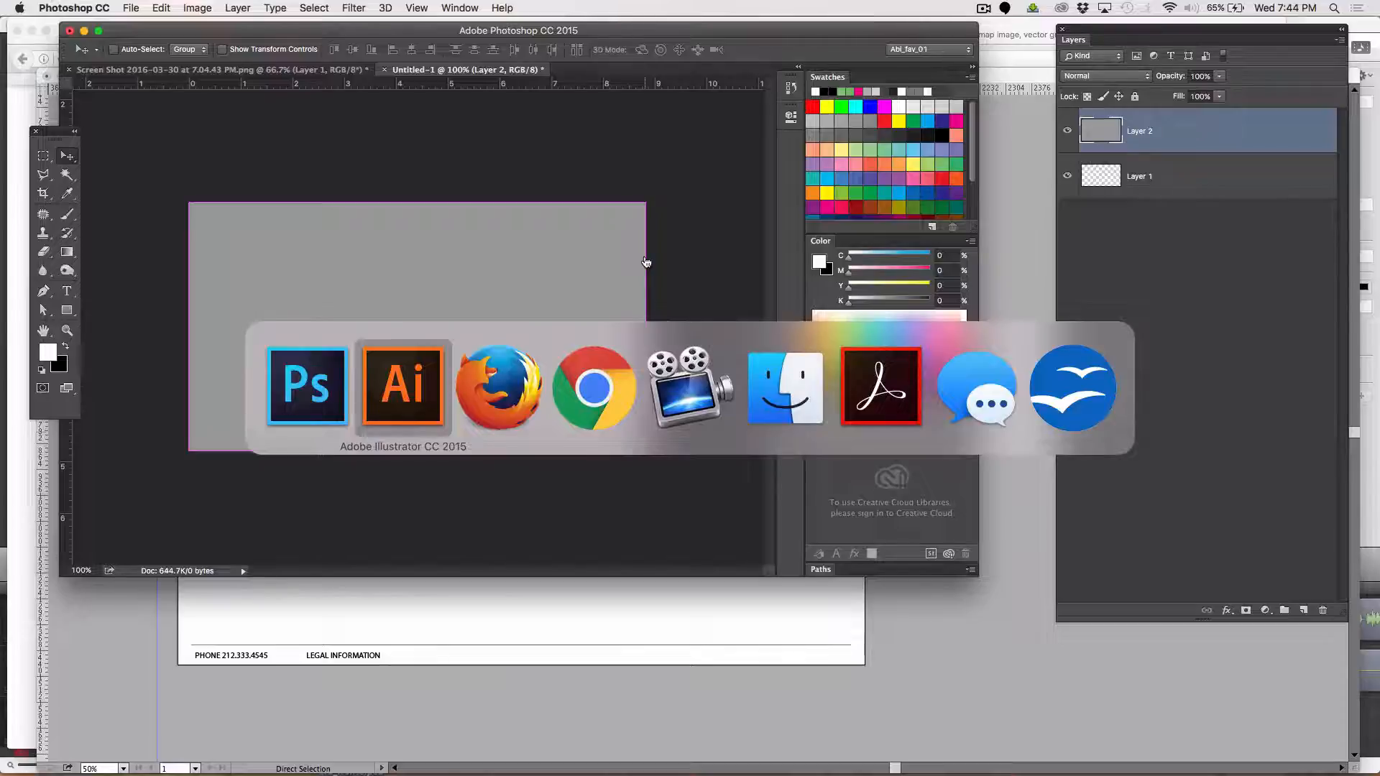
pyautogui.press('super+Tab')
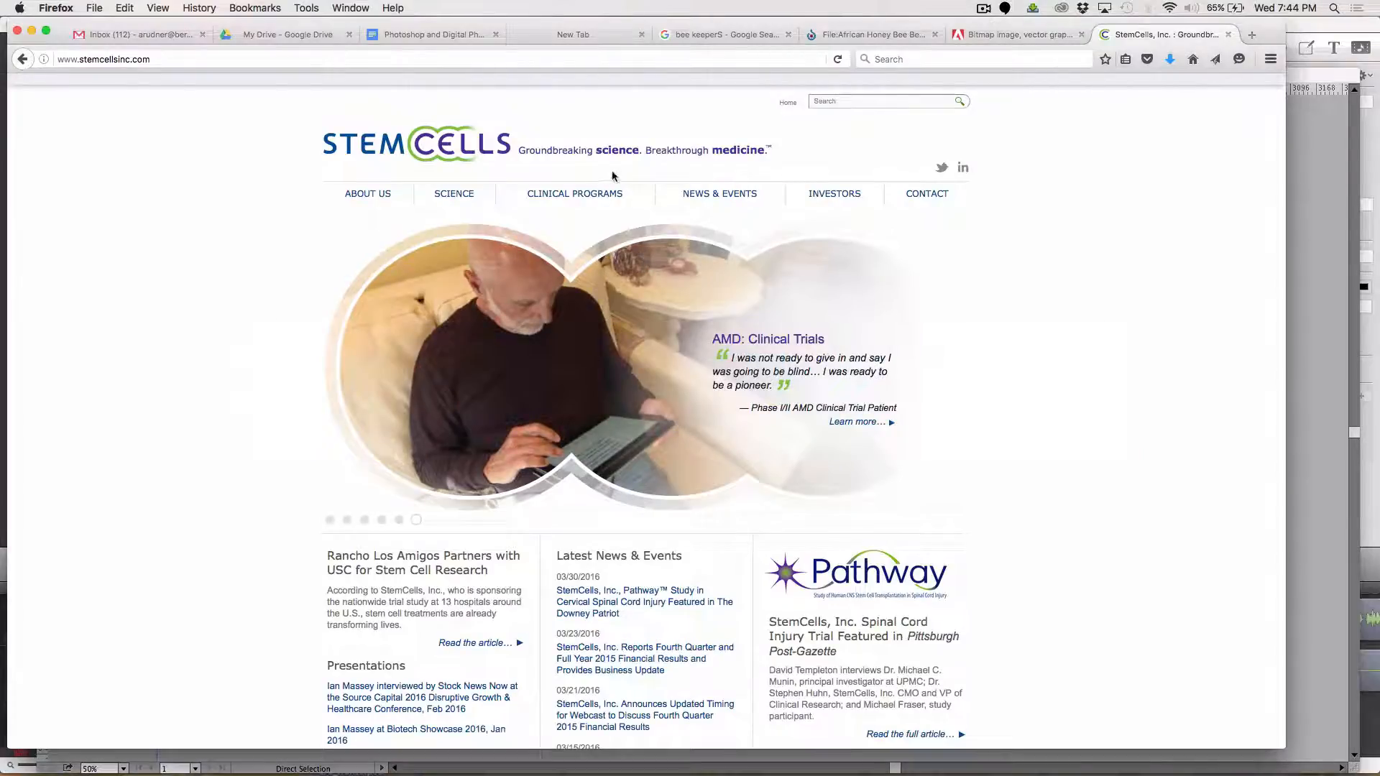
pyautogui.click(915, 60)
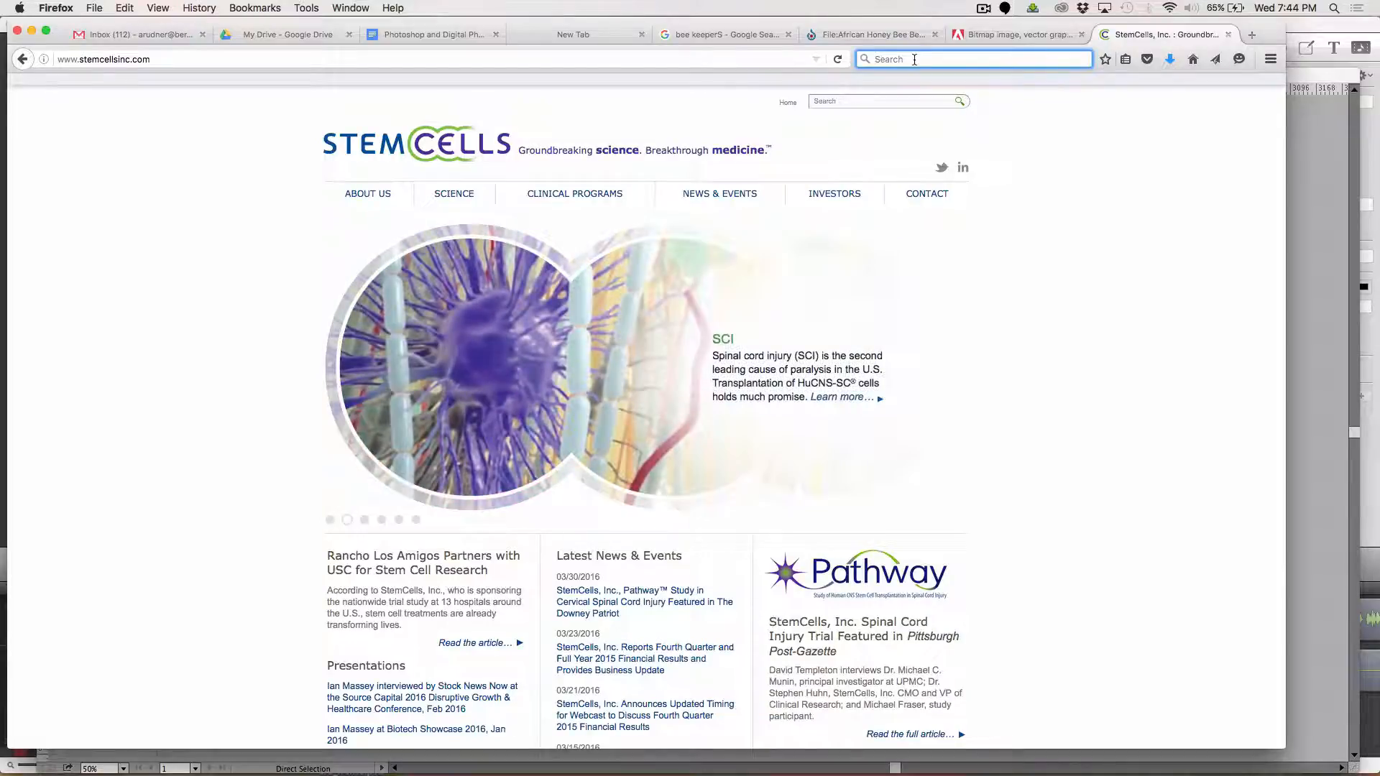
pyautogui.write('sa')
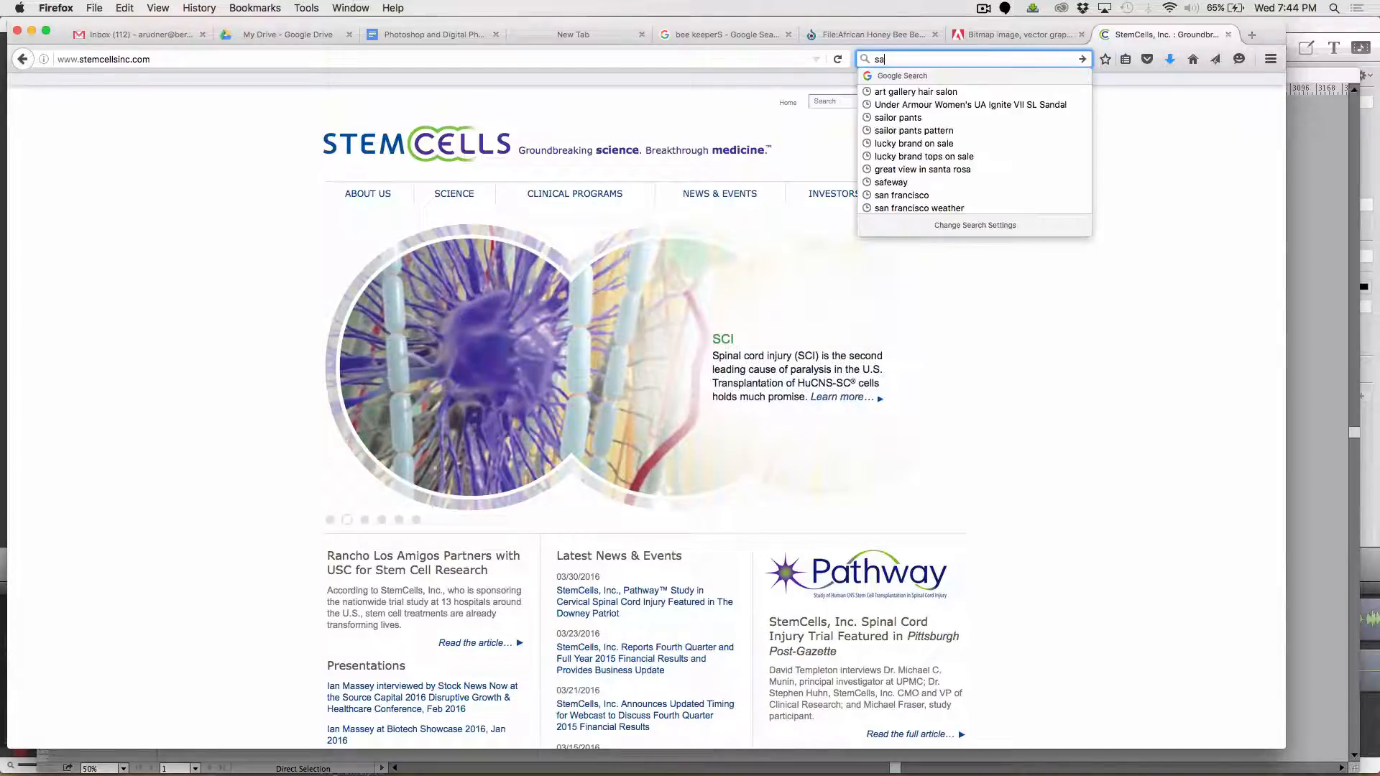
pyautogui.write('ve the bees')
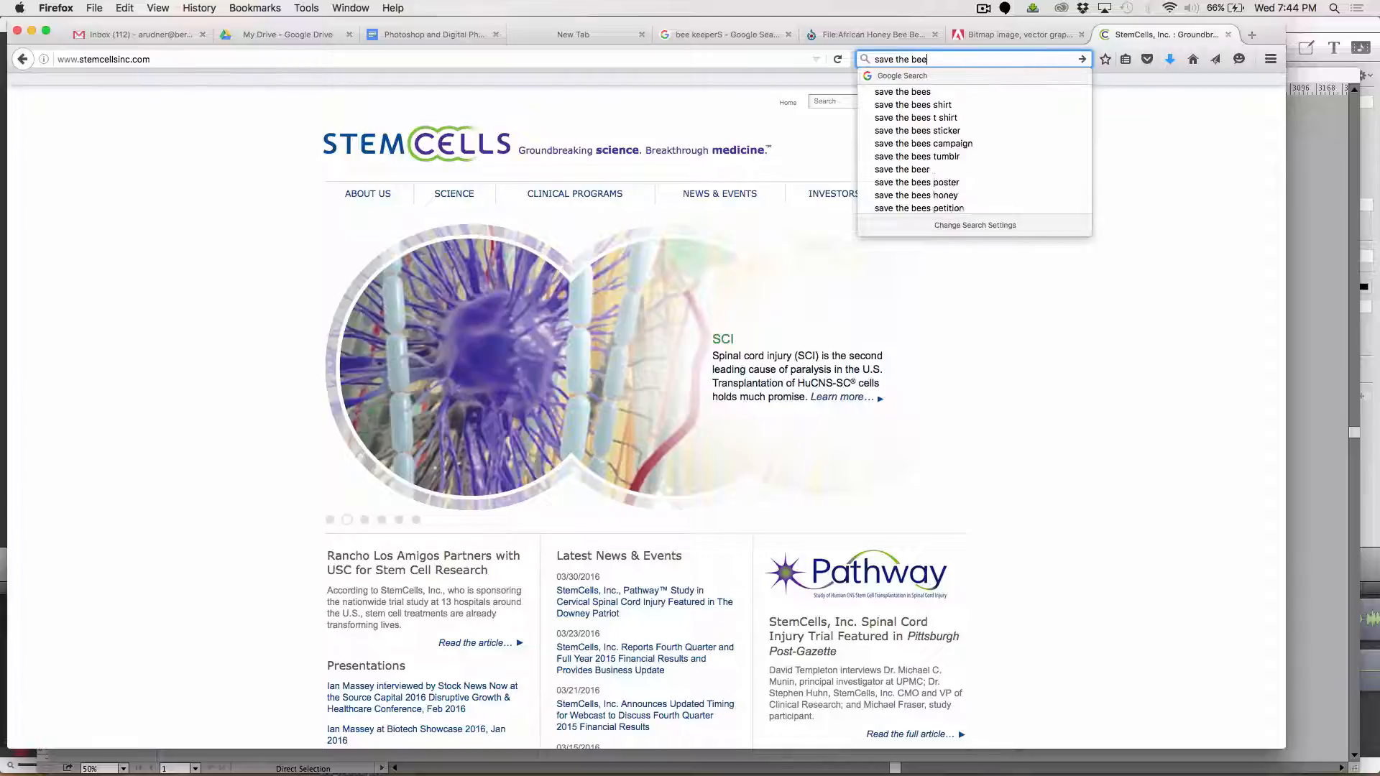
pyautogui.press('Return')
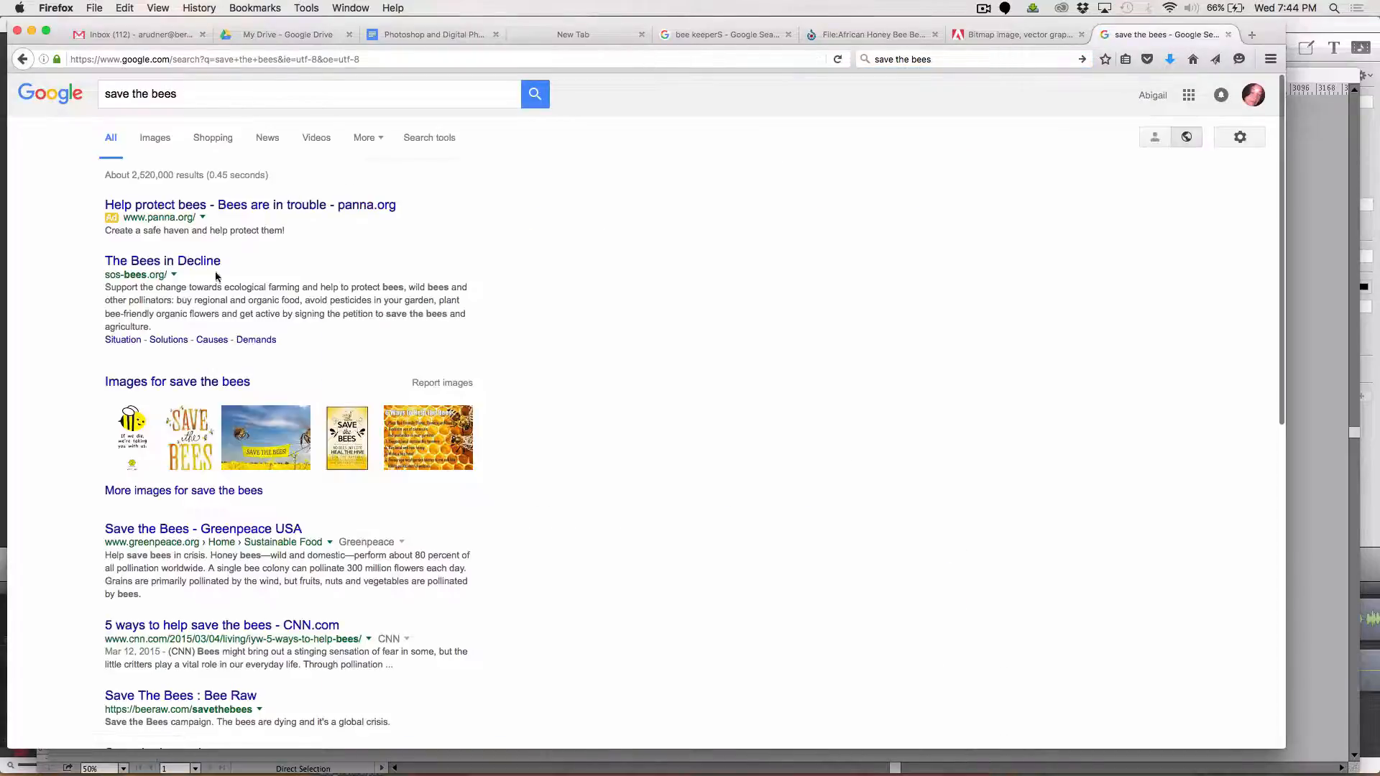
# Browse the image results and copy the yellow 1920 × 1080 SAVE THE BEES image with the honeycomb circle
pyautogui.click(154, 137)
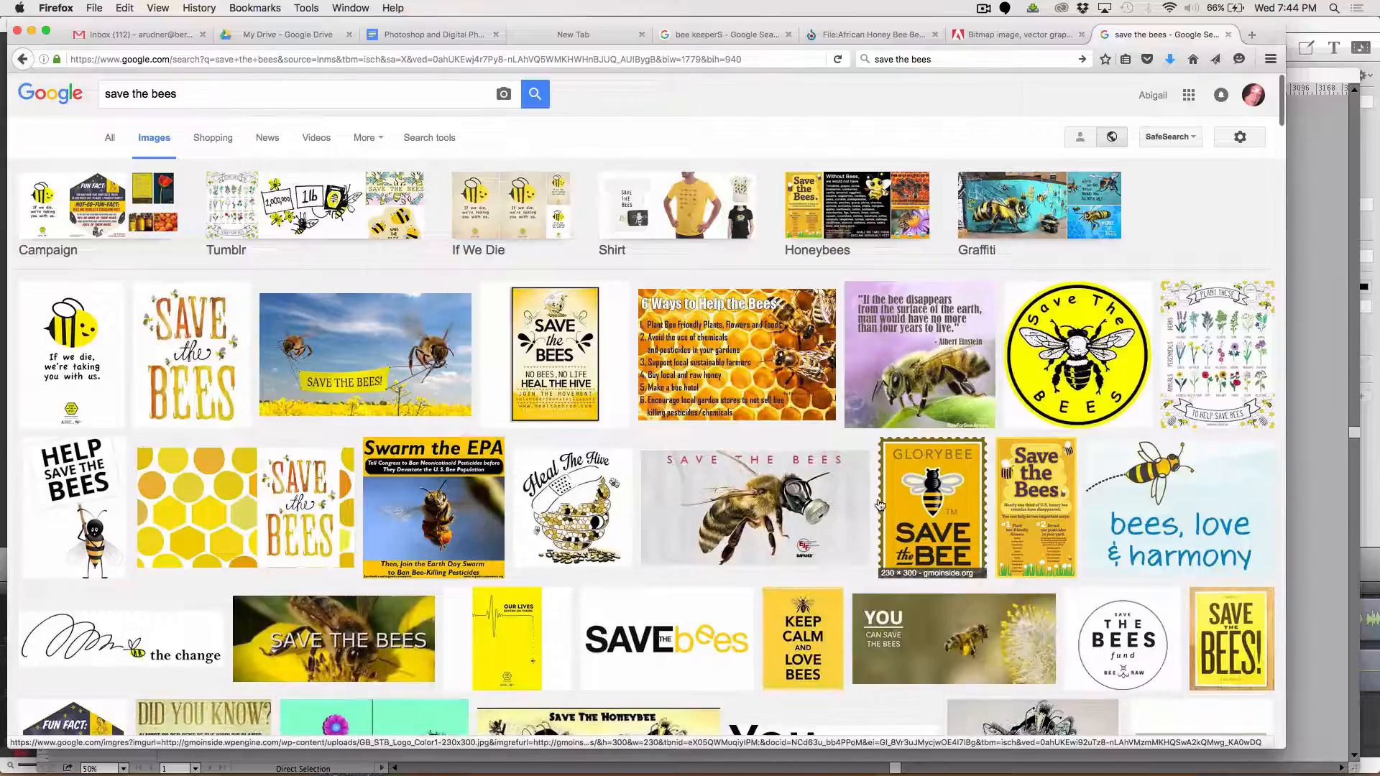
pyautogui.scroll(-1, 880, 505)
pyautogui.scroll(-3, 879, 505)
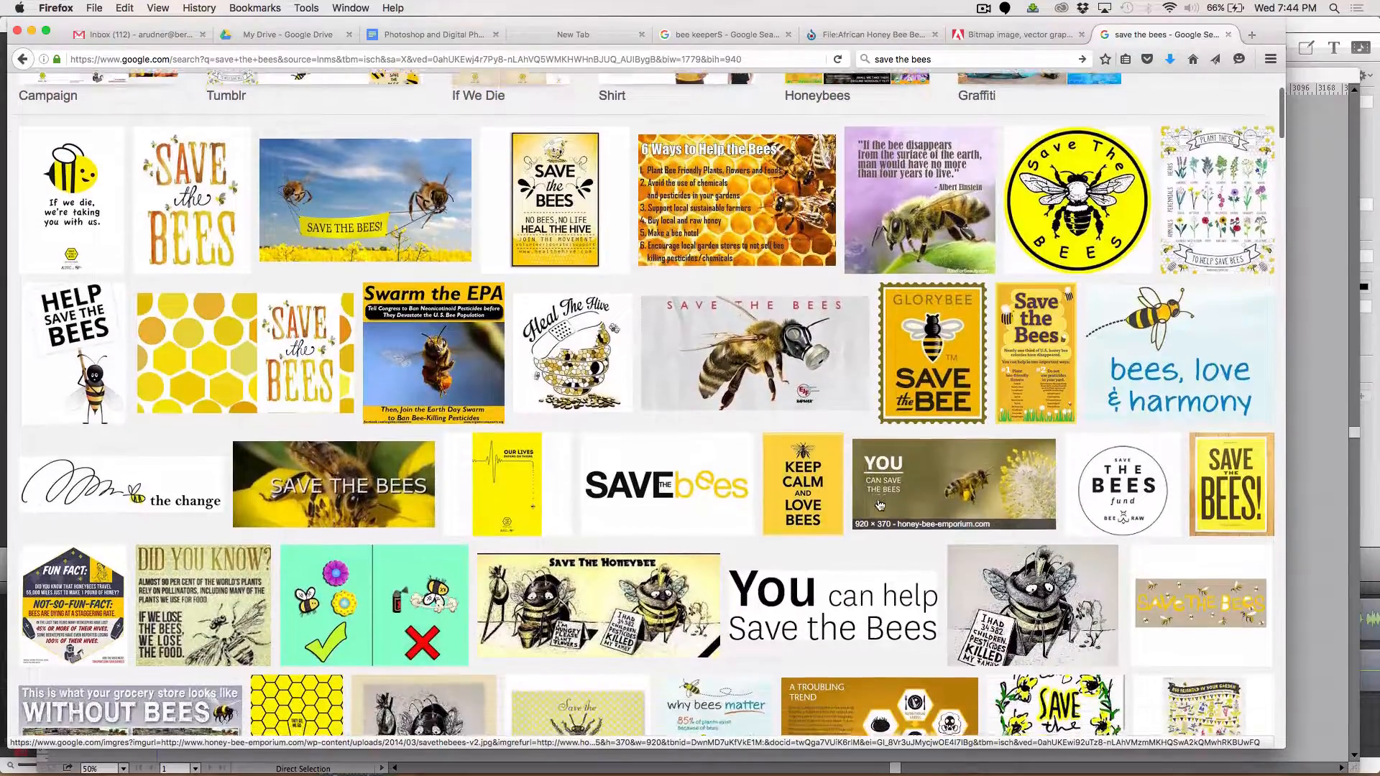
pyautogui.scroll(-2, 708, 517)
pyautogui.click(203, 547)
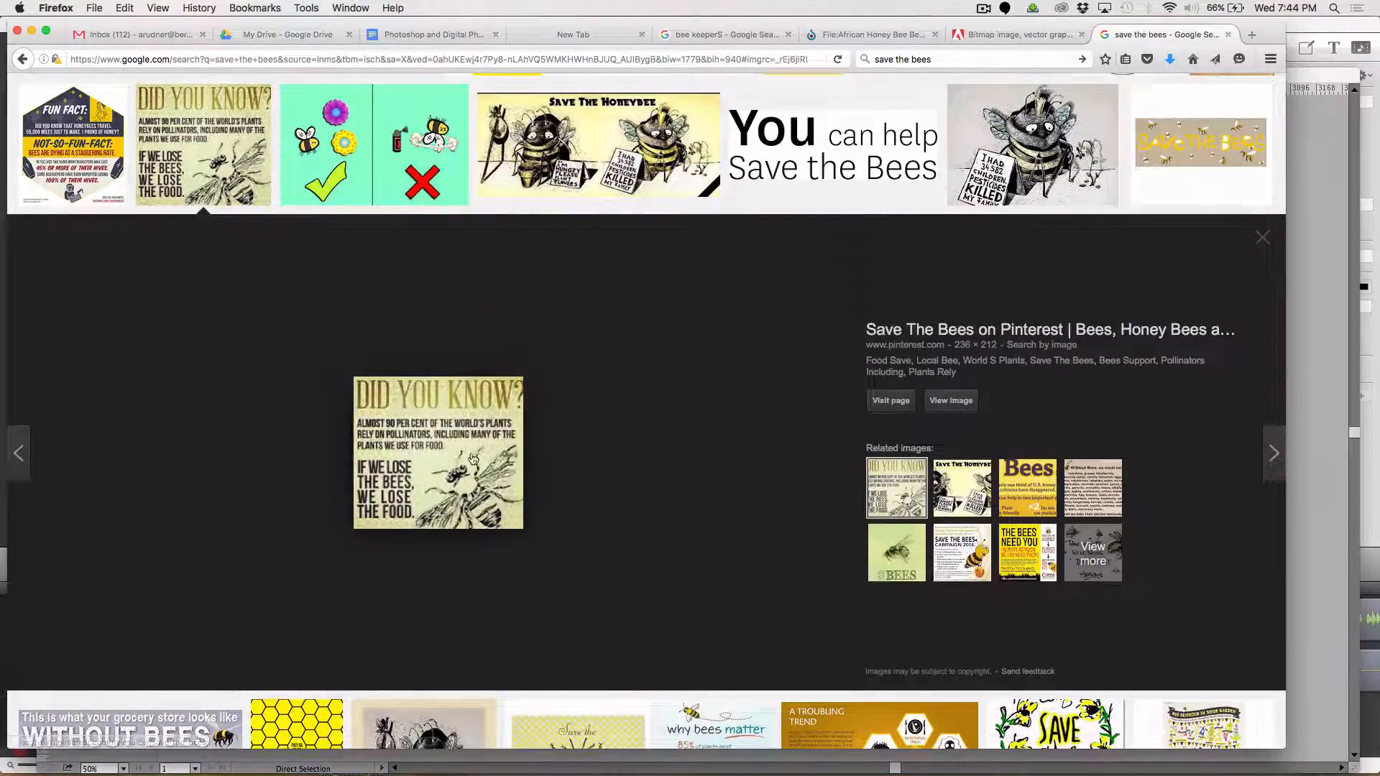
pyautogui.scroll(-3, 779, 454)
pyautogui.scroll(-5, 781, 456)
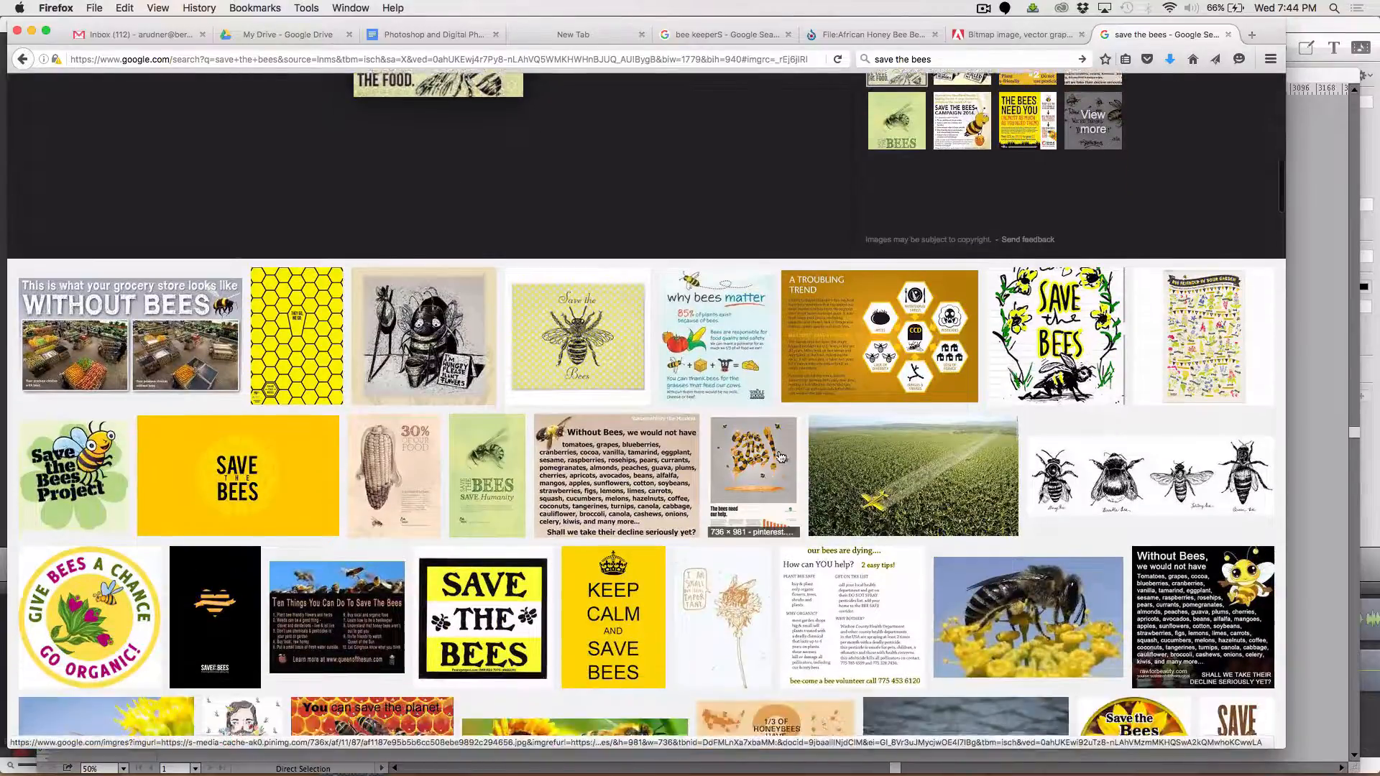
pyautogui.scroll(-1, 780, 457)
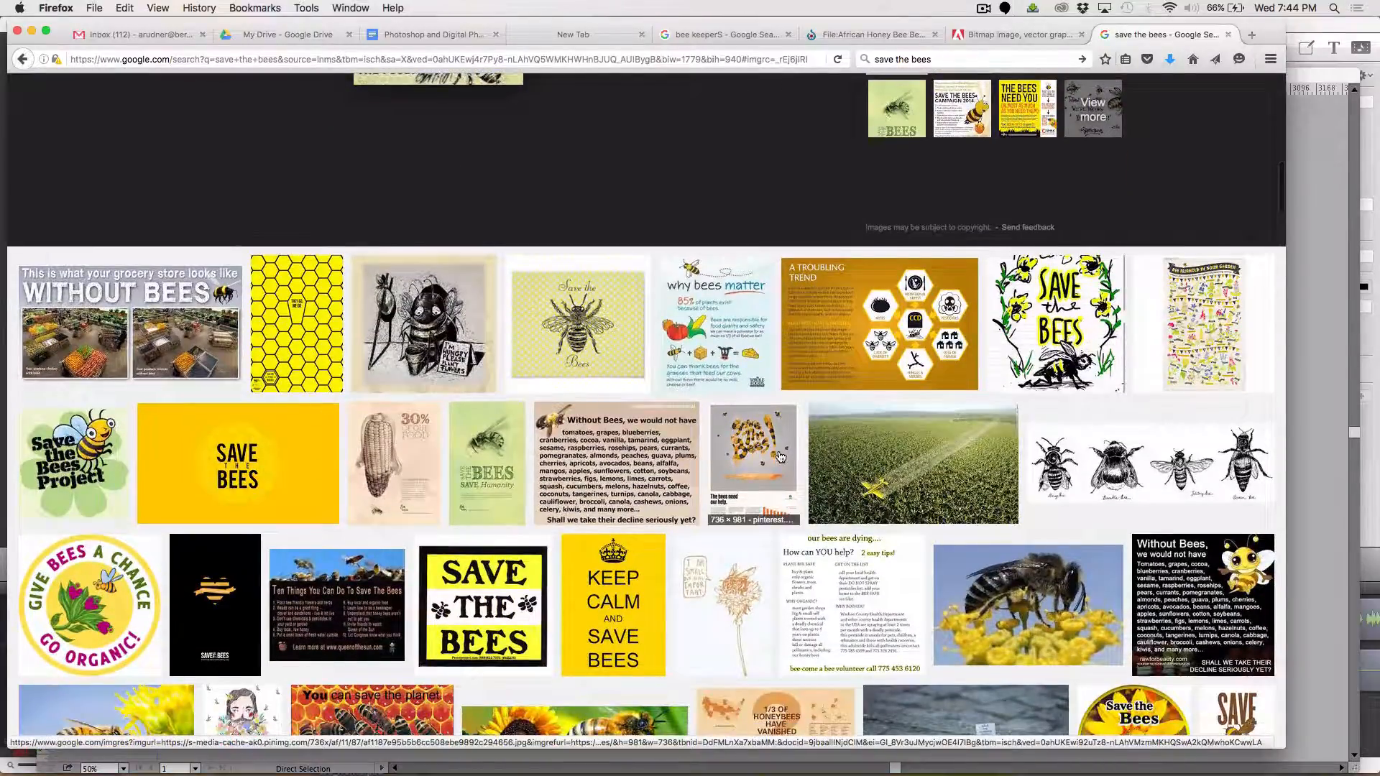
pyautogui.click(274, 455)
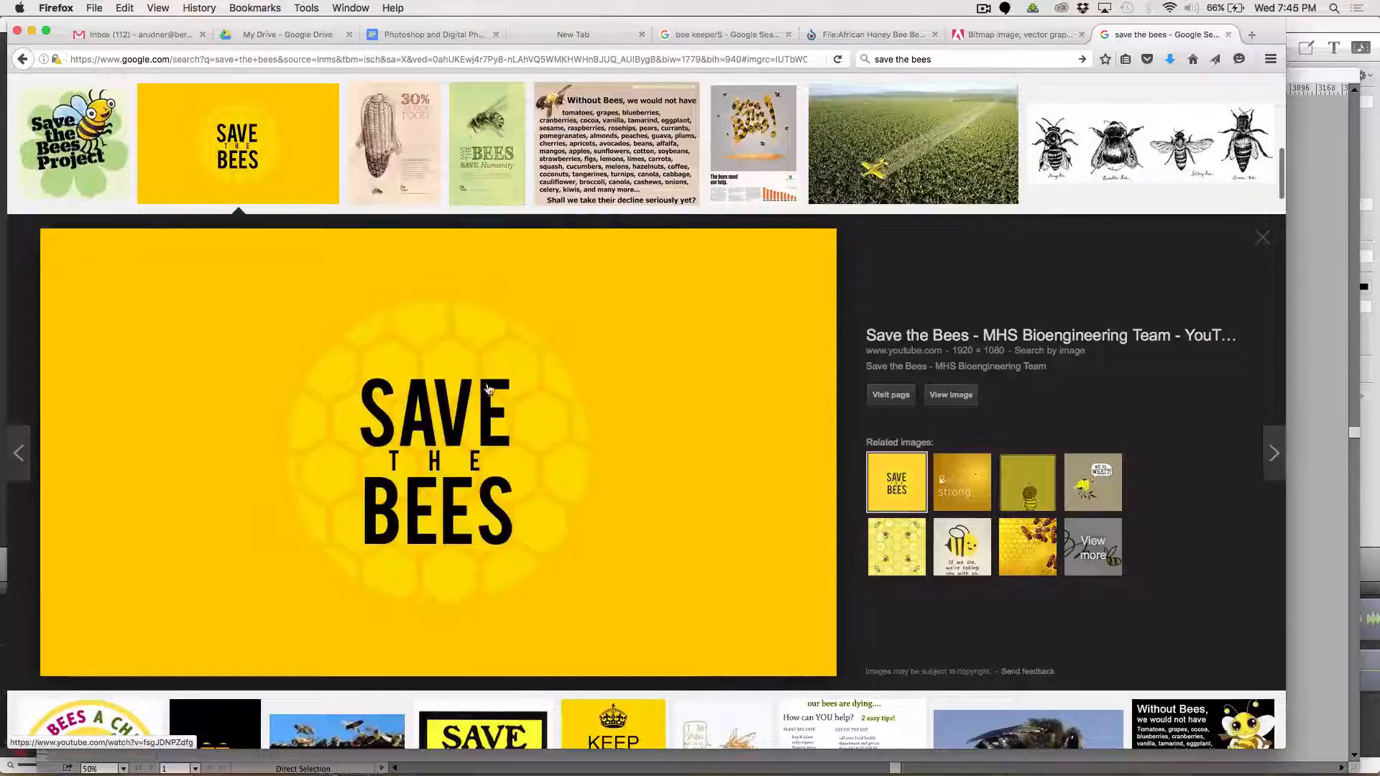
pyautogui.rightClick(502, 413)
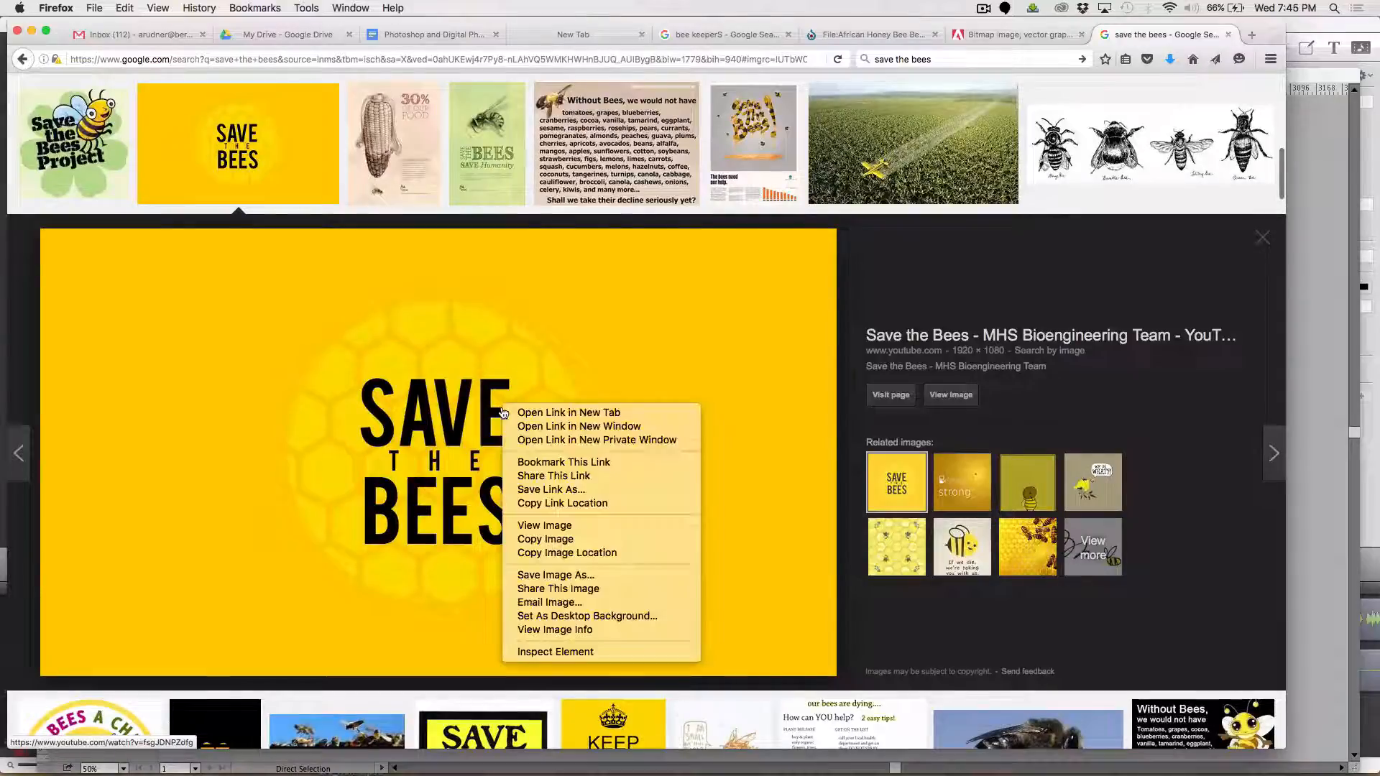
pyautogui.click(545, 540)
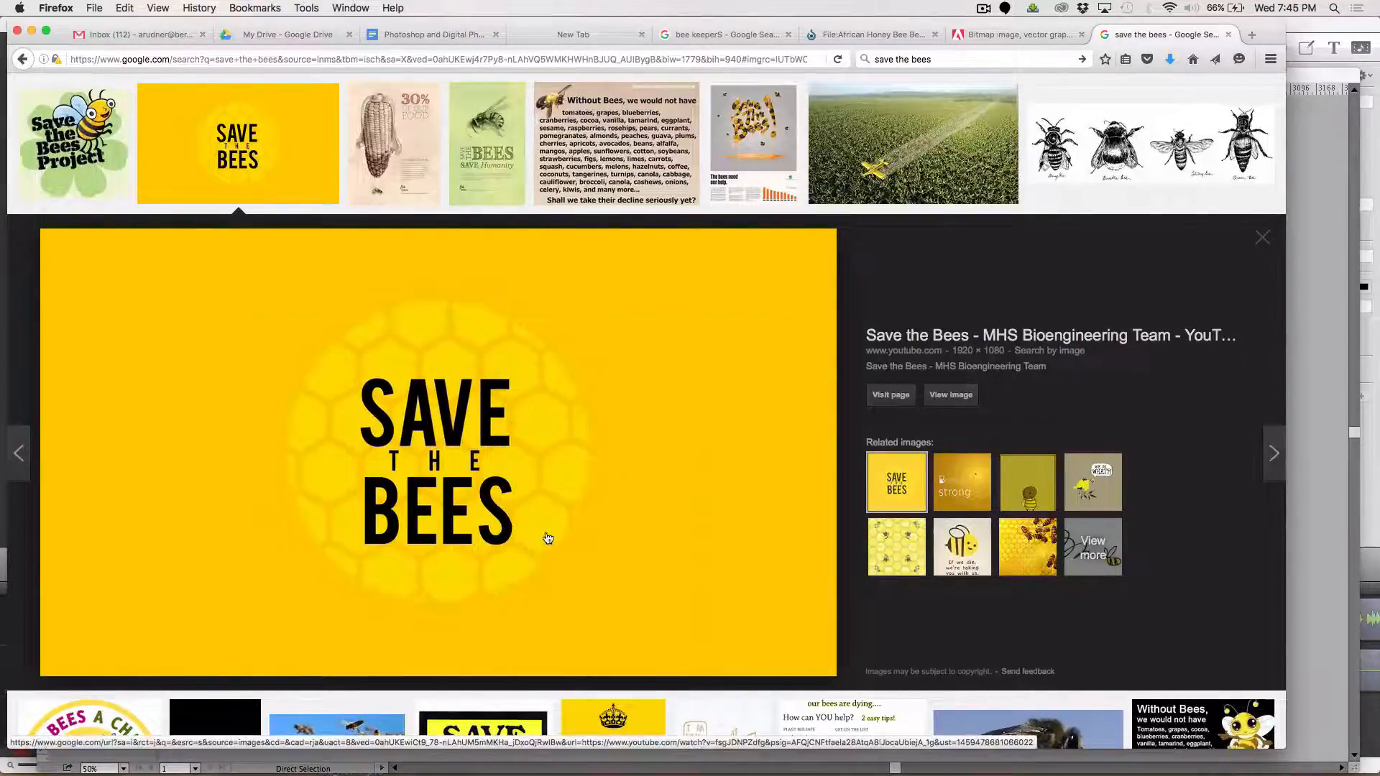
# Paste the SAVE THE BEES image into the new Photoshop document, scale it to about 57% and centre its lettering over the grey panel
pyautogui.press('super+Tab')
pyautogui.press('super+v')
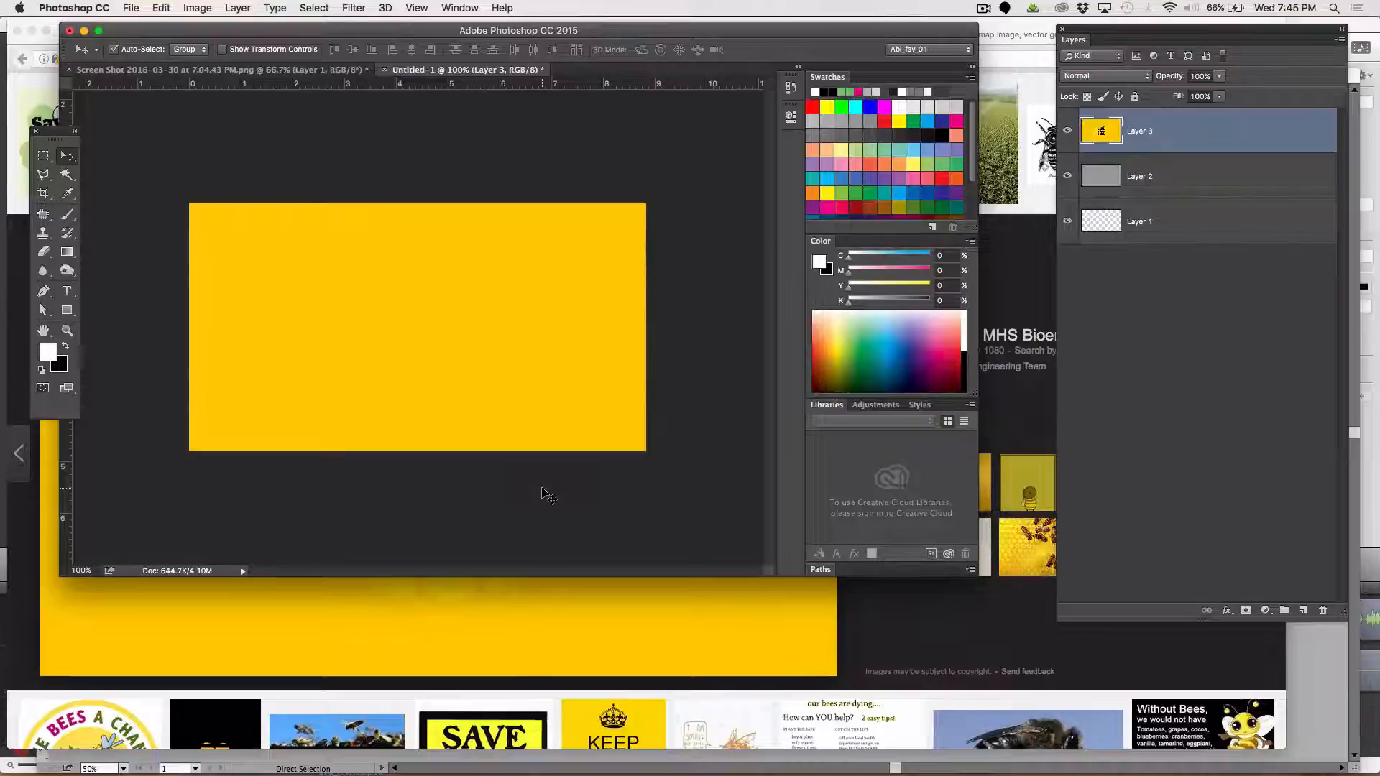
pyautogui.press('super+t')
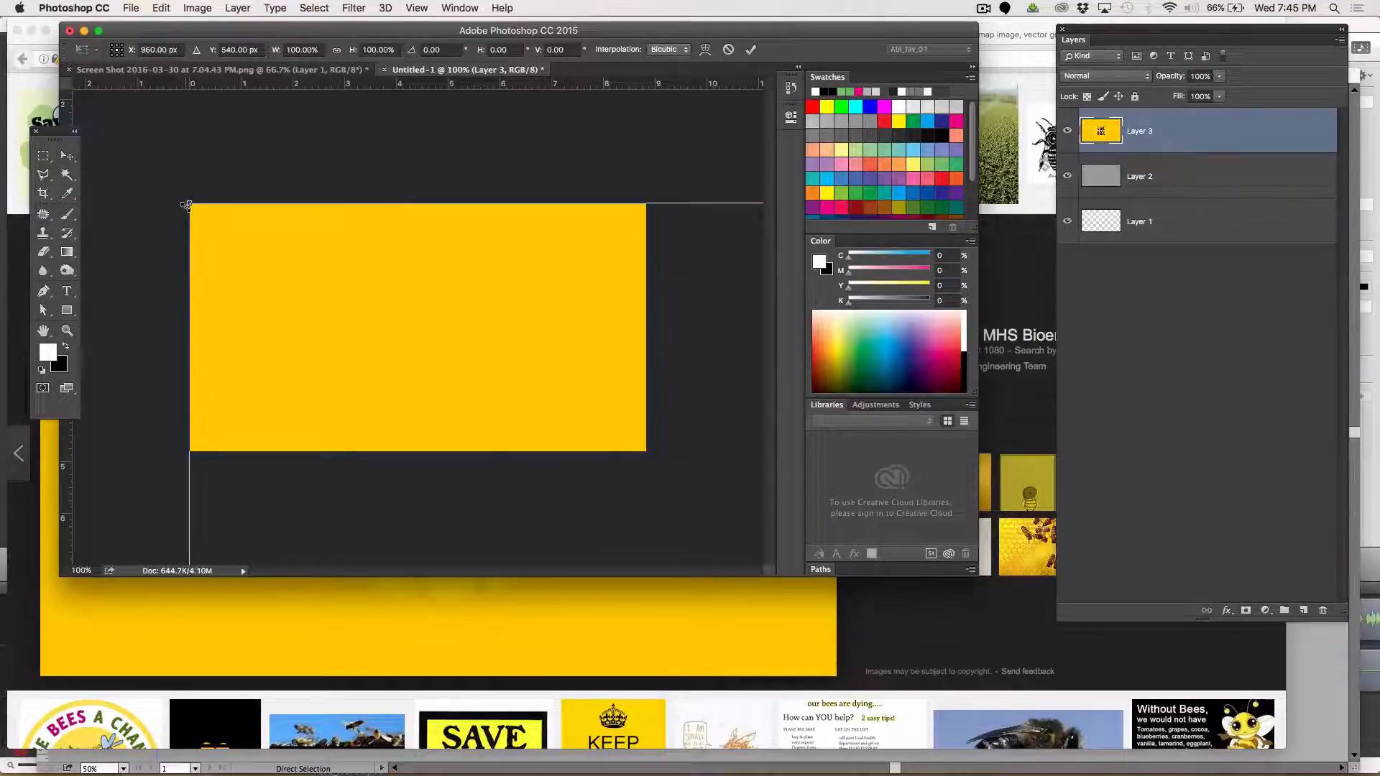
pyautogui.moveTo(186, 205); pyautogui.dragTo(60, 158)
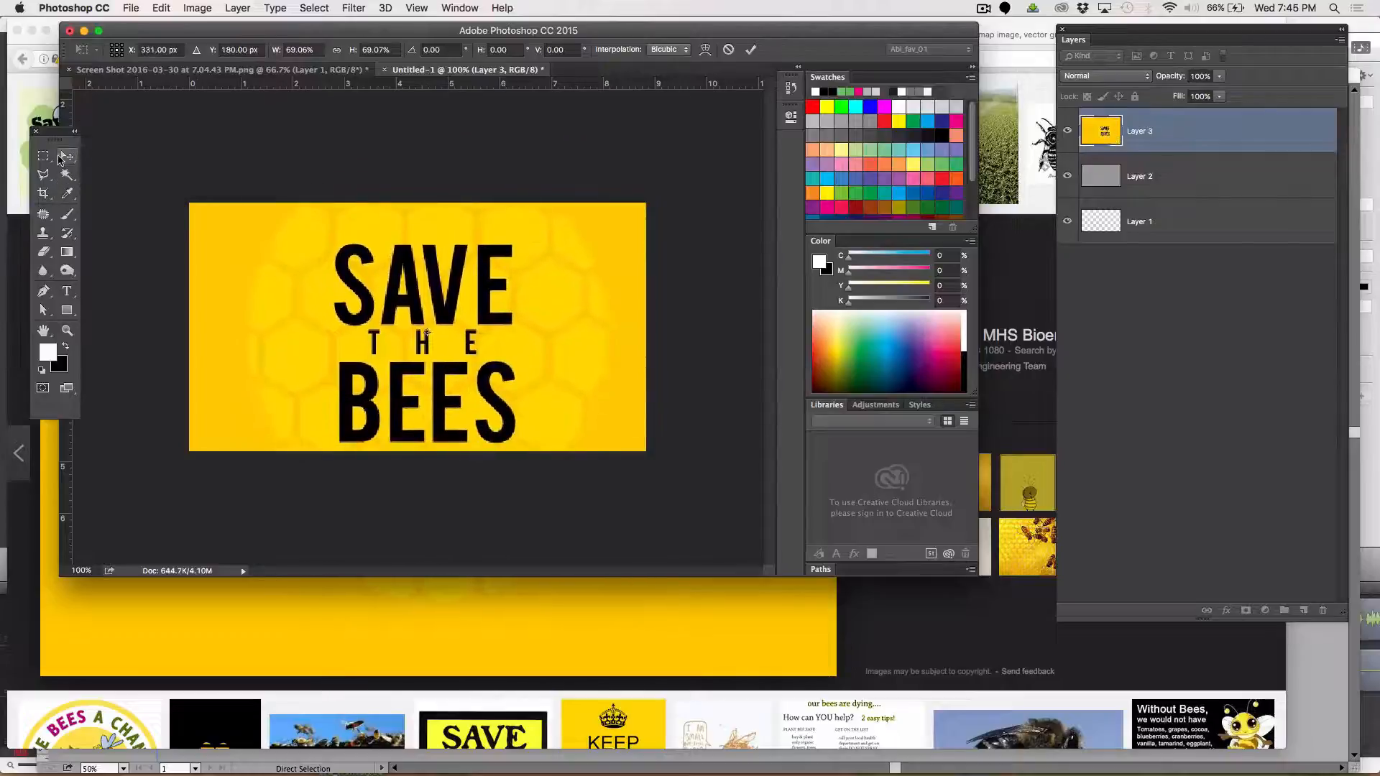
pyautogui.press('super+minus')
pyautogui.press('super+minus')
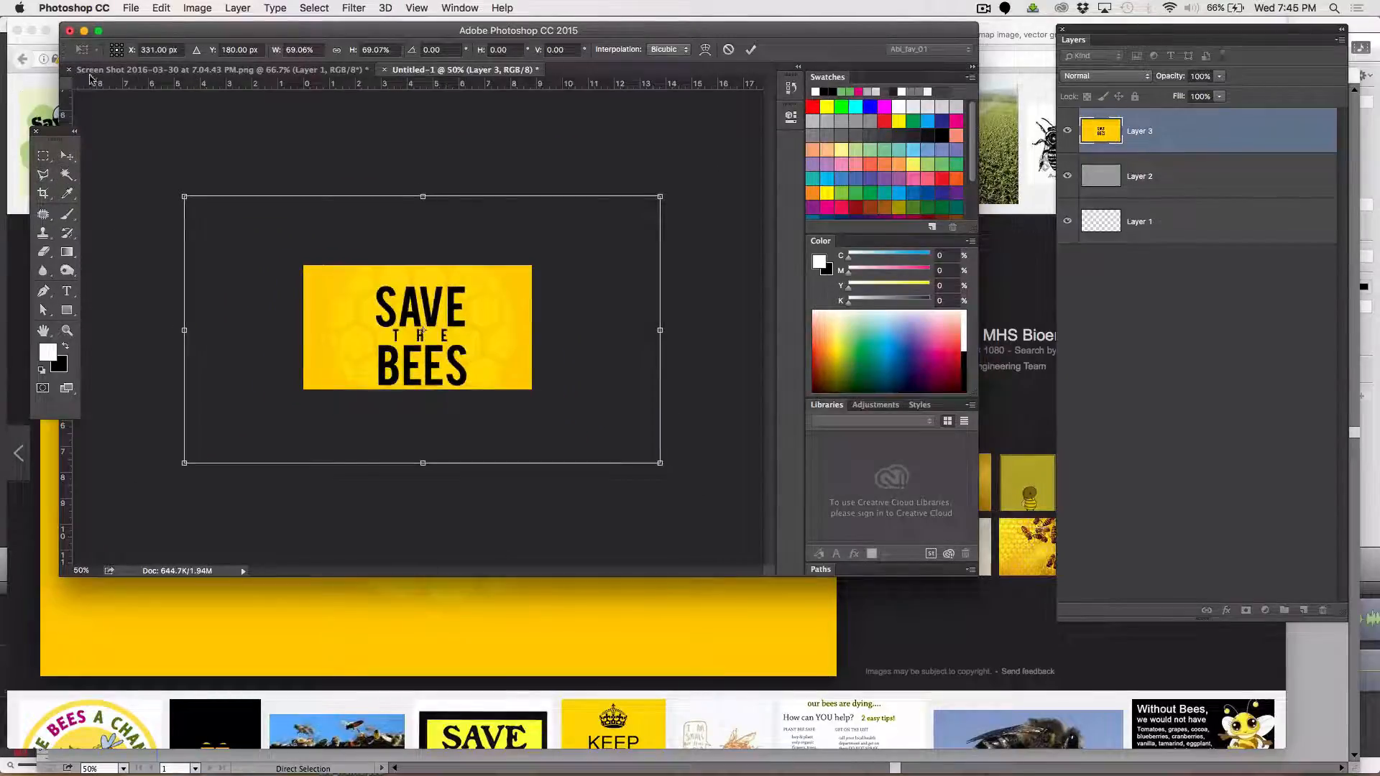
pyautogui.moveTo(185, 196); pyautogui.dragTo(266, 243)
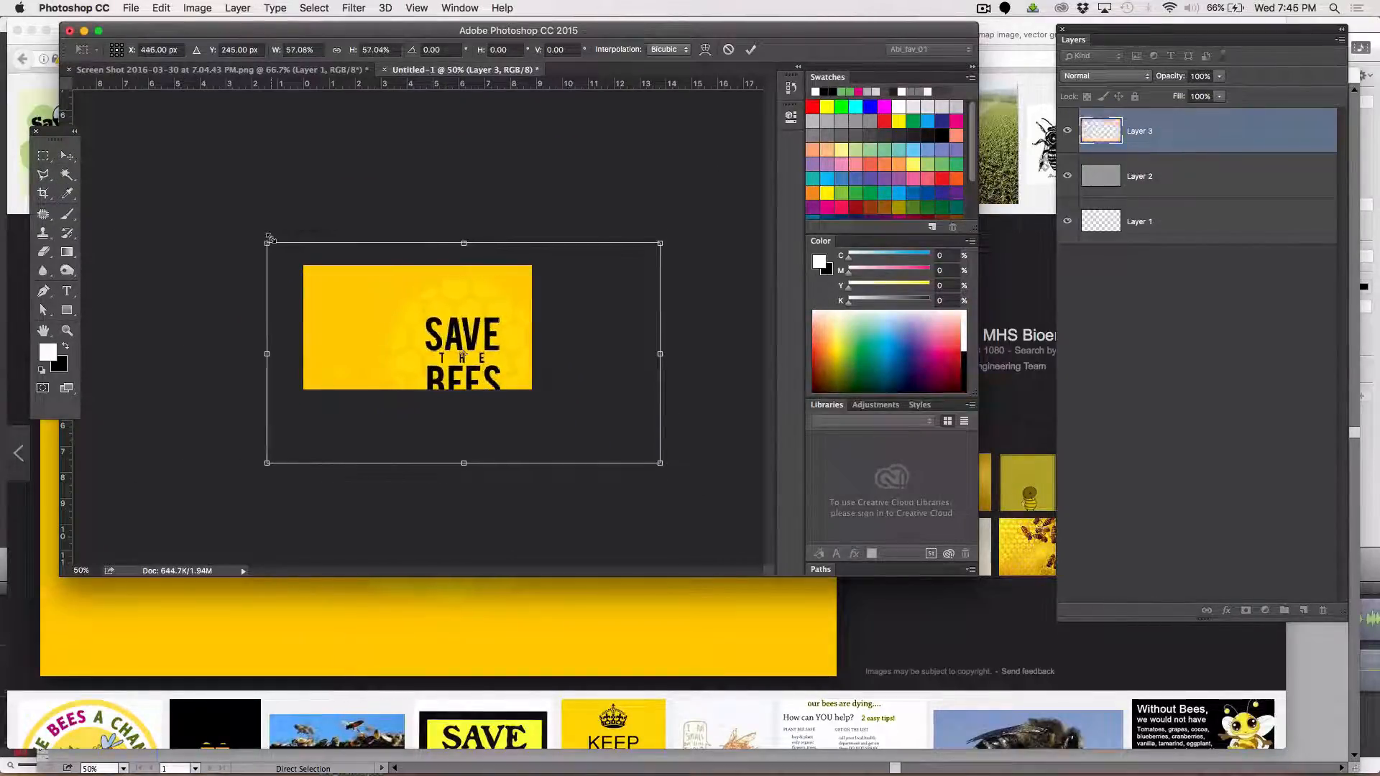
pyautogui.moveTo(502, 328); pyautogui.dragTo(438, 316)
pyautogui.press('Return')
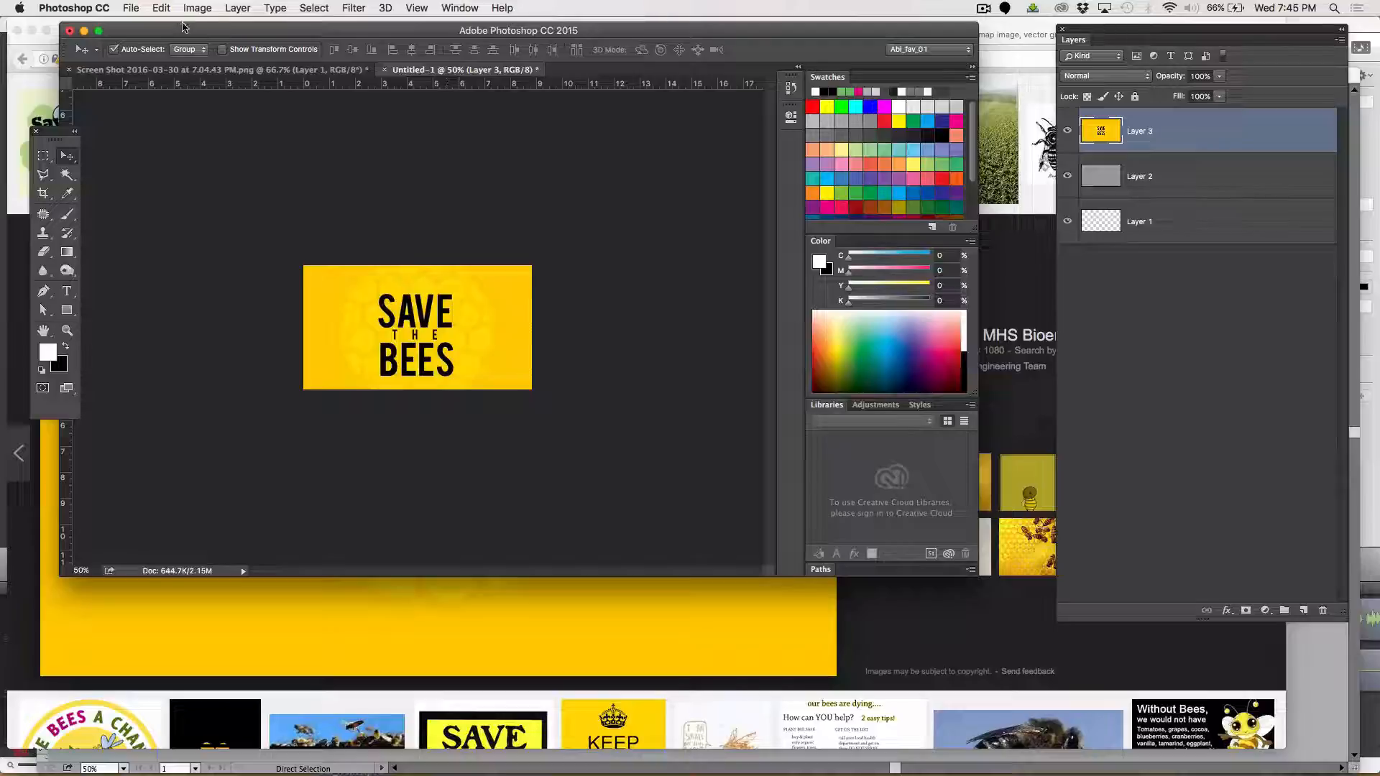
# Save the SAVE THE BEES graphic to the Desktop as saveBees.png with smallest compression and no interlacing
pyautogui.click(163, 8)
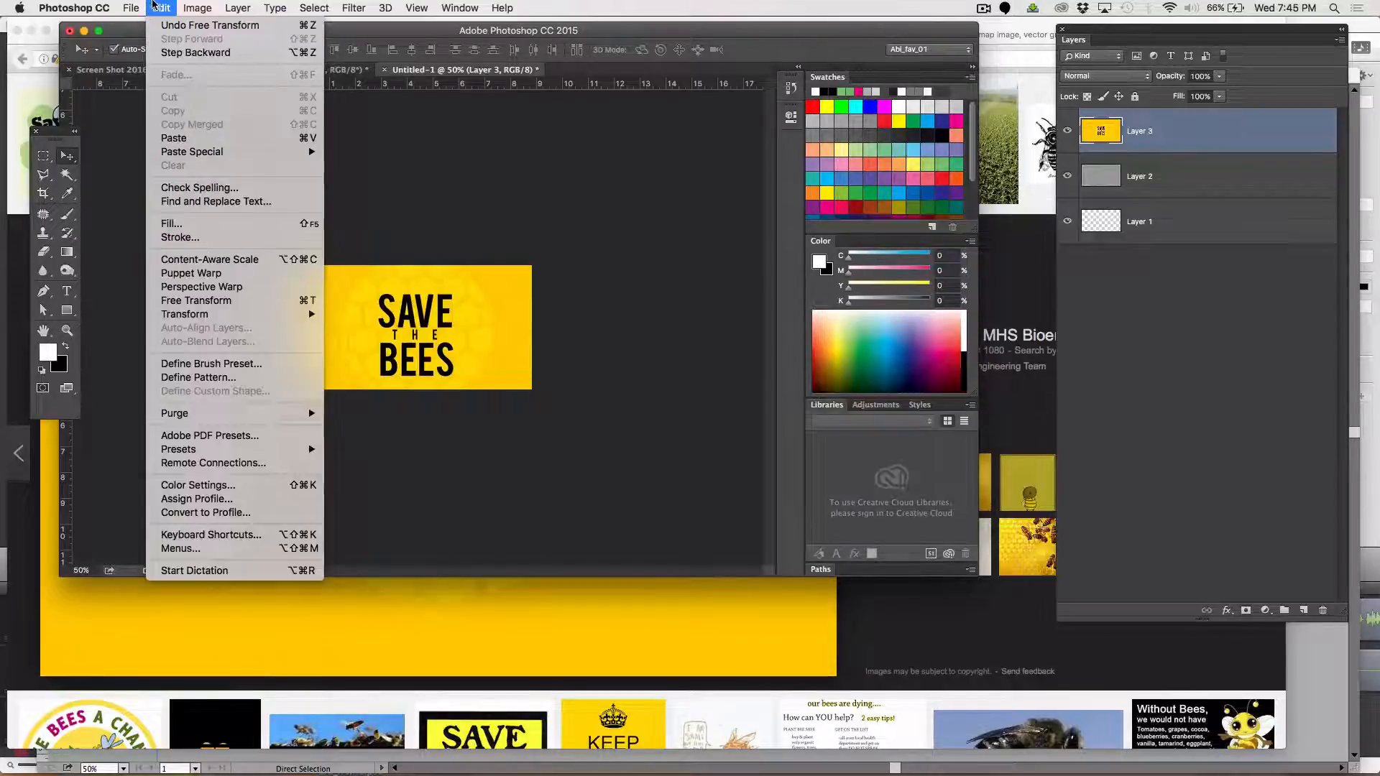
pyautogui.moveTo(131, 8)
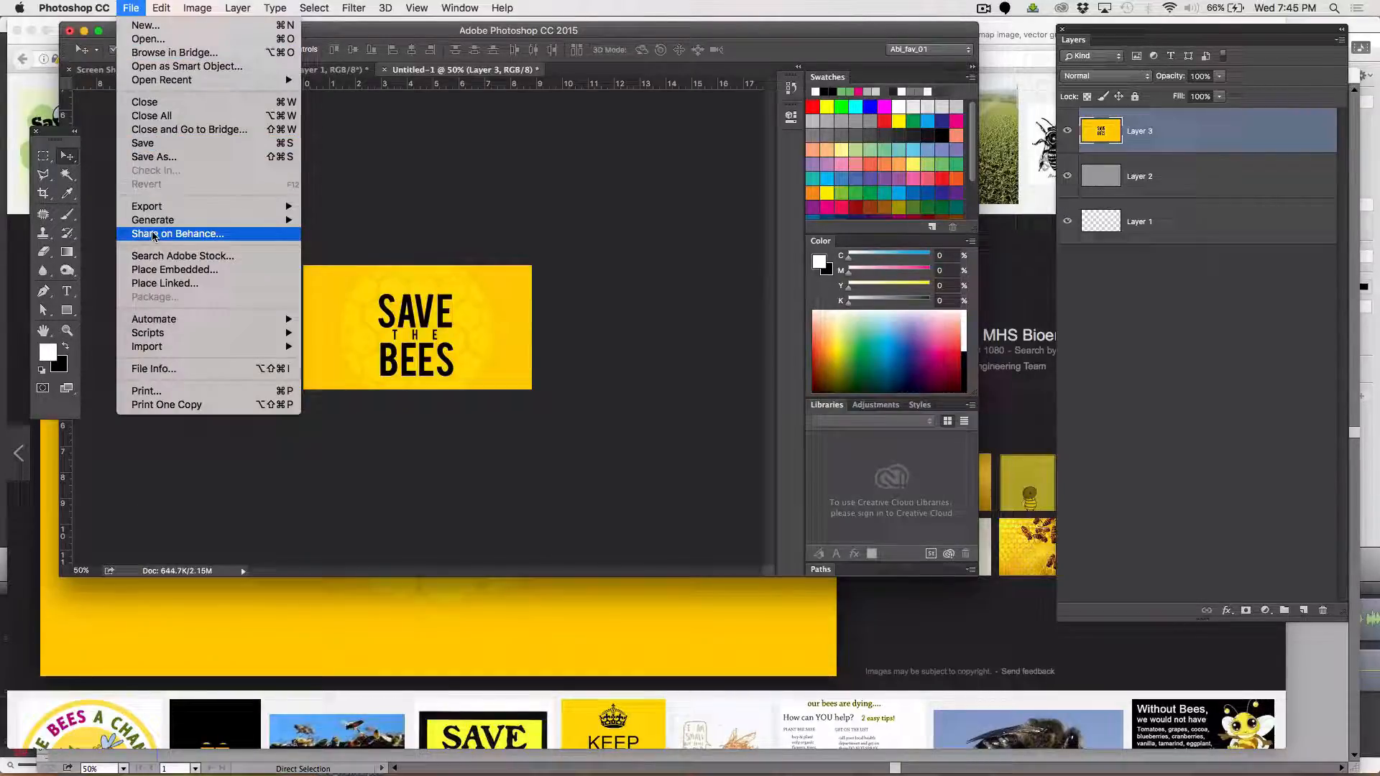
pyautogui.click(153, 156)
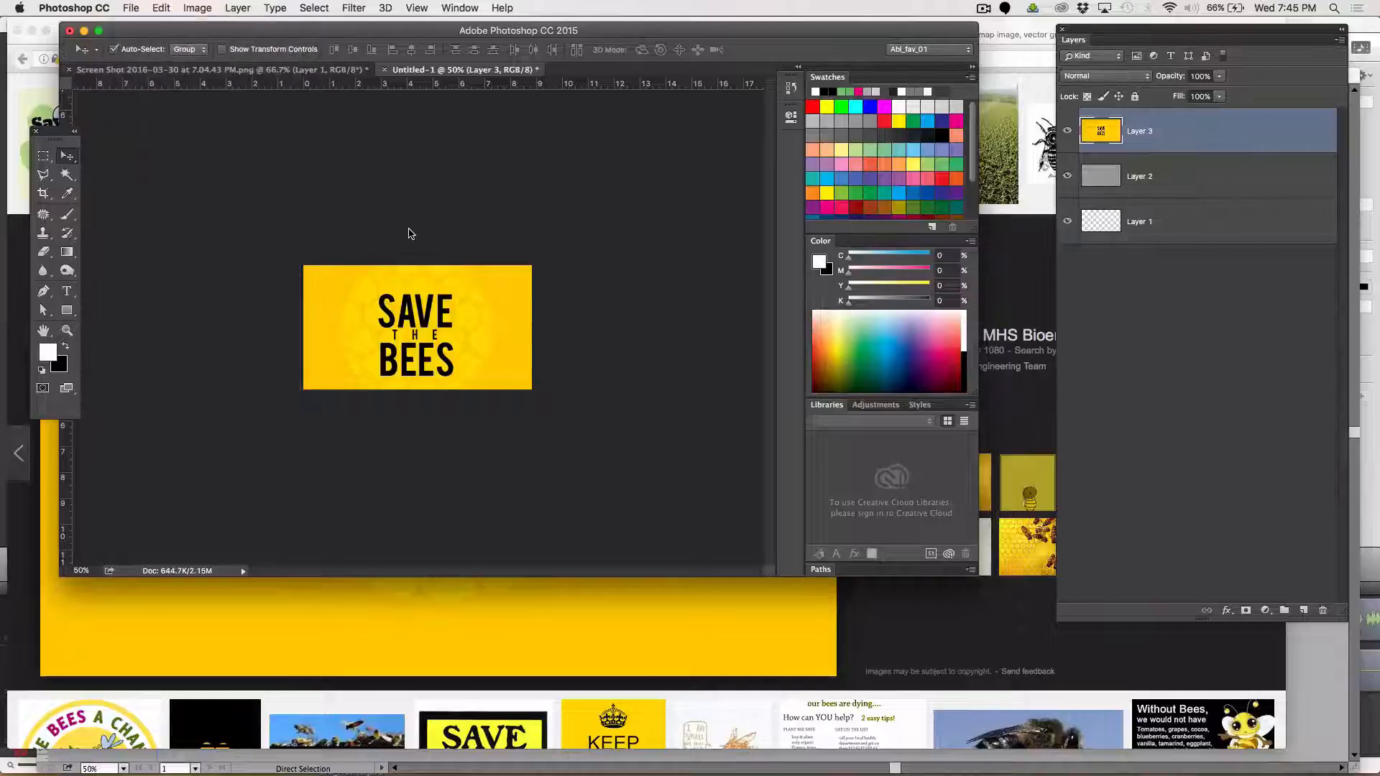
pyautogui.scroll(-2, 654, 302)
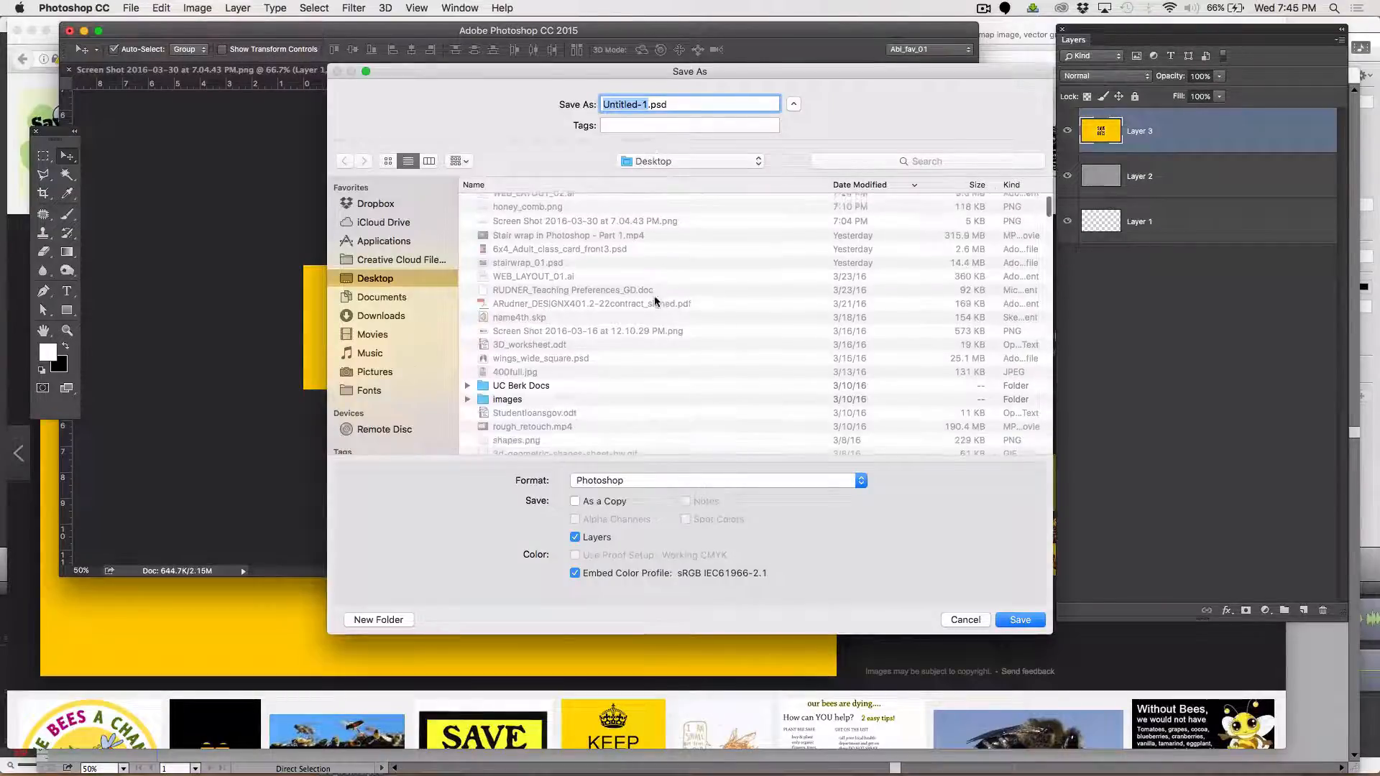
pyautogui.click(610, 480)
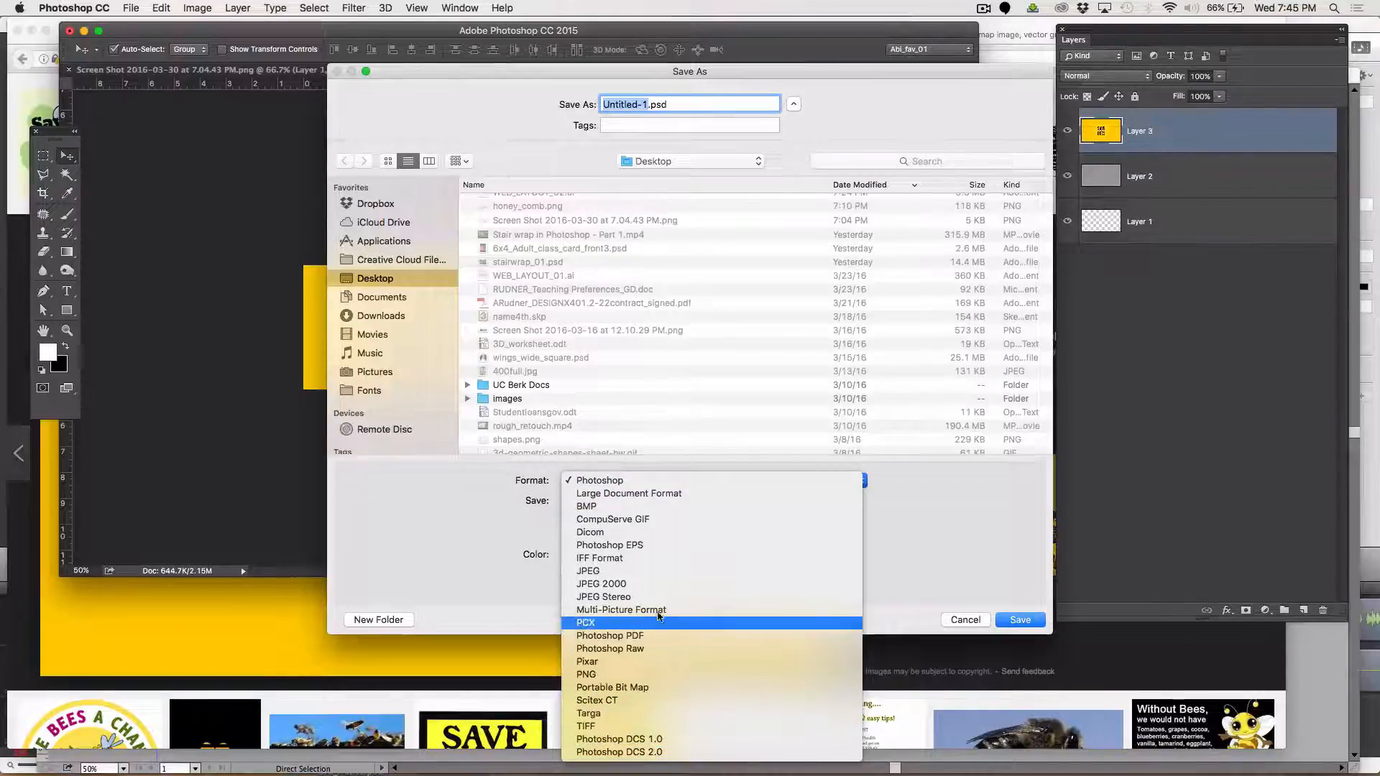
pyautogui.click(690, 675)
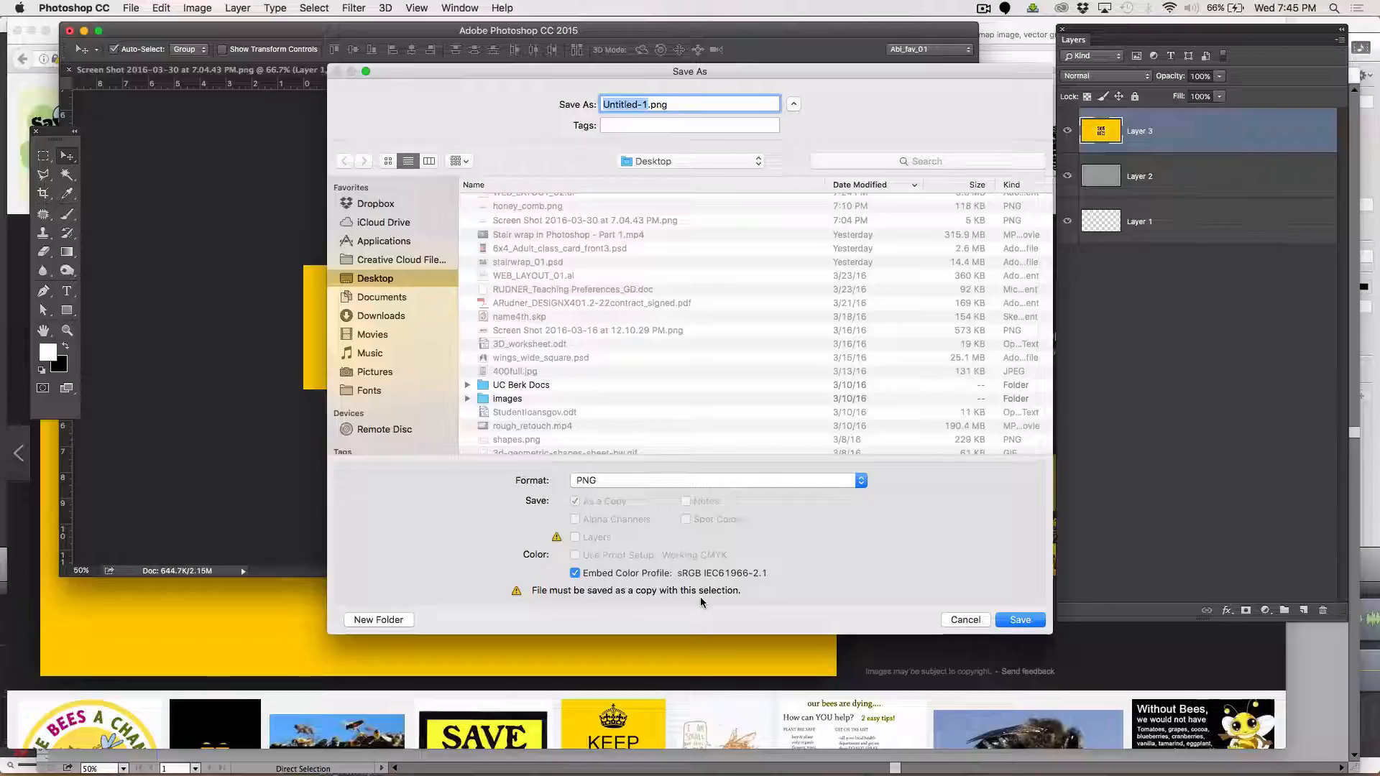
pyautogui.write('saveBee')
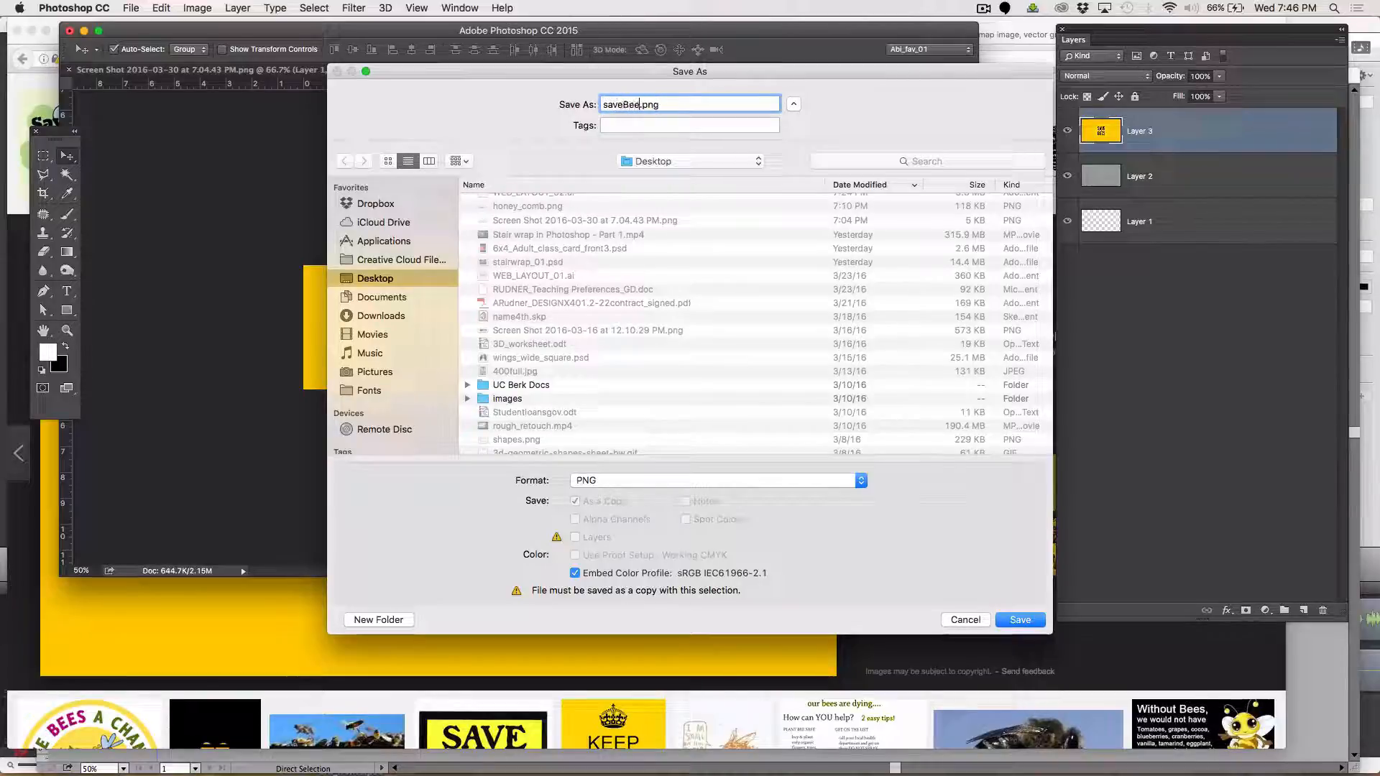
pyautogui.write('s')
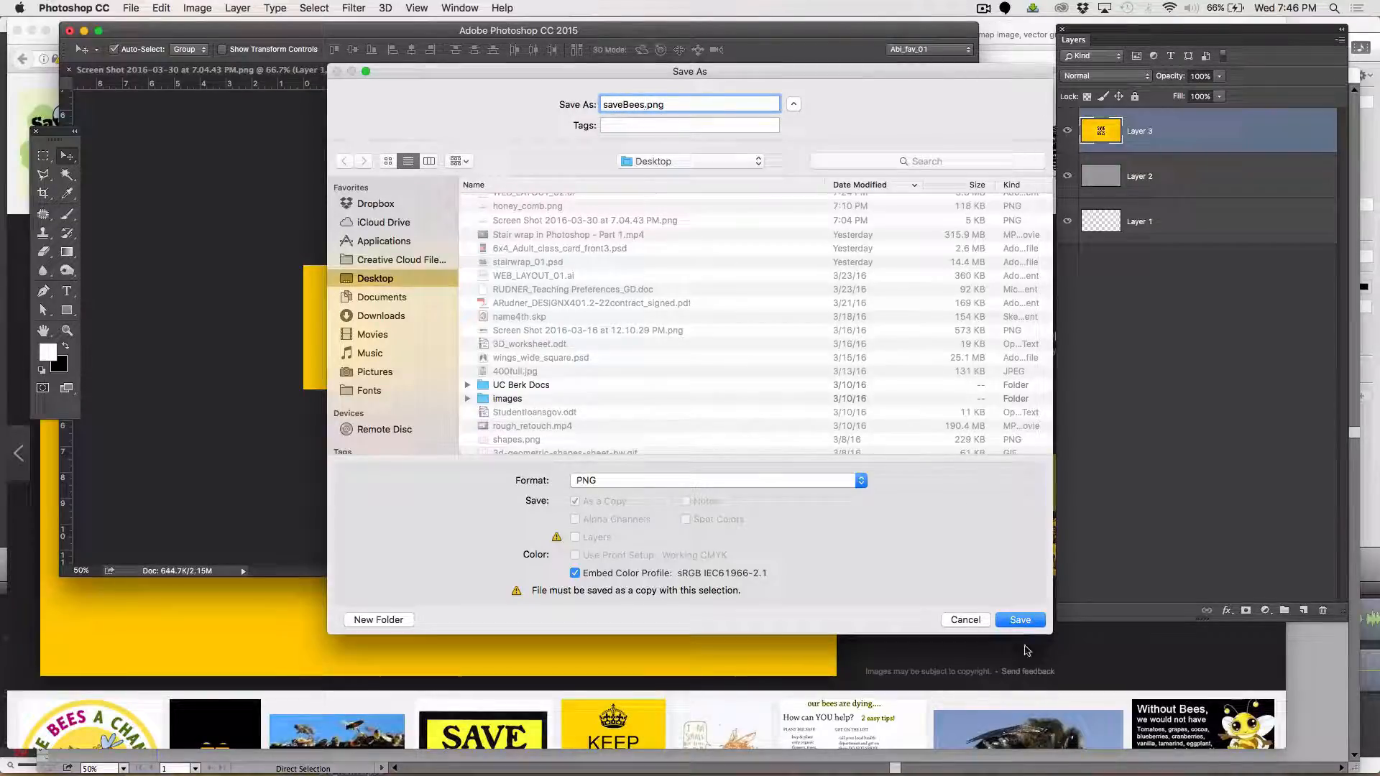
pyautogui.click(1021, 621)
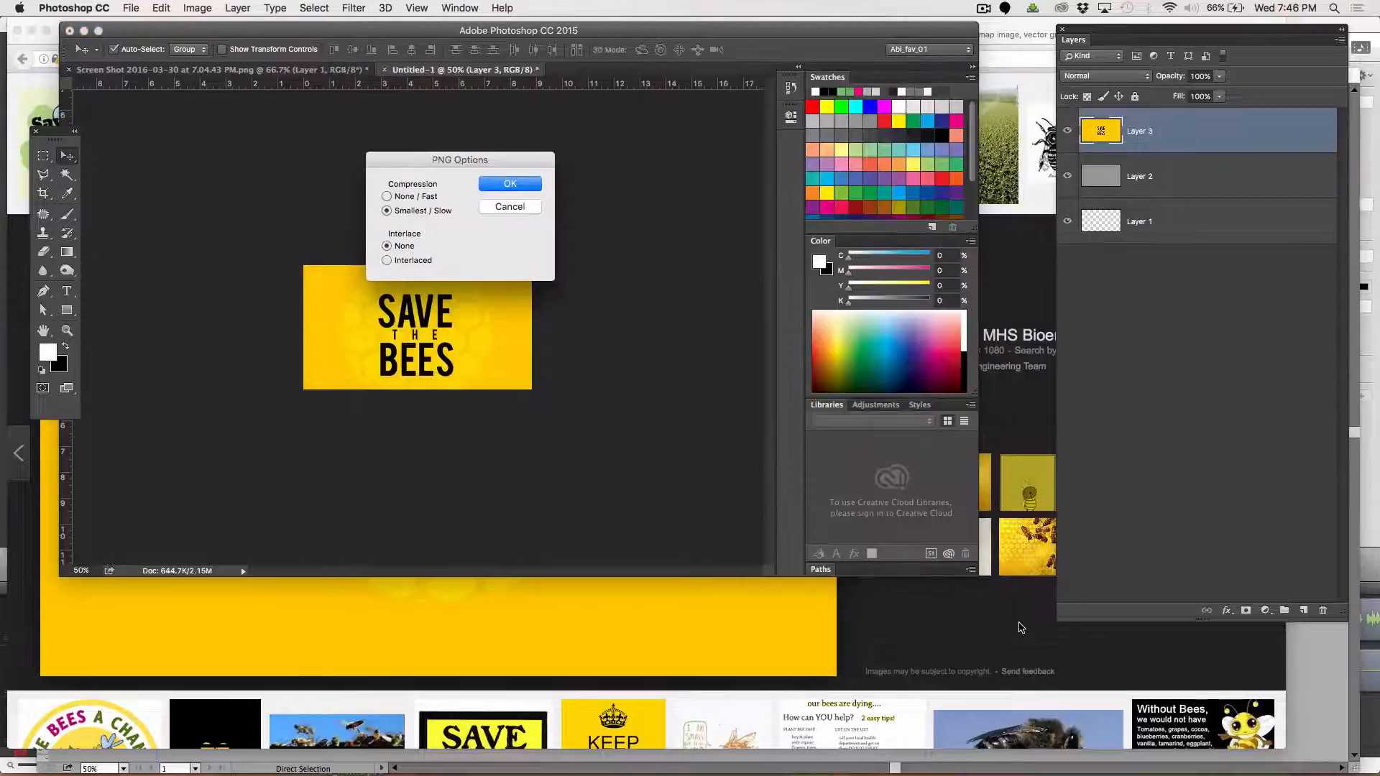
pyautogui.press('Return')
# Switch to Illustrator and place saveBees.png over the first grey panel, sized to cover it
pyautogui.press('super+Tab')
pyautogui.press('super+Tab')
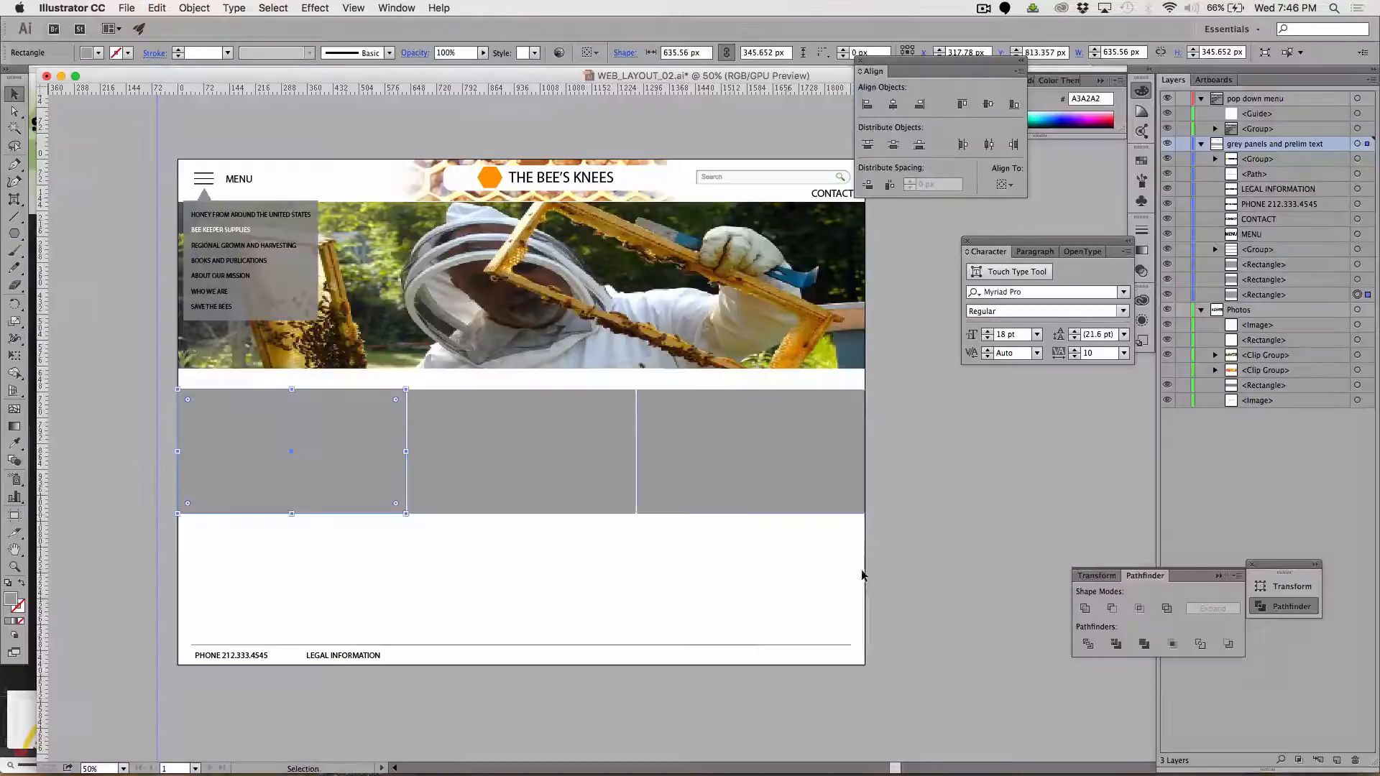
pyautogui.click(128, 8)
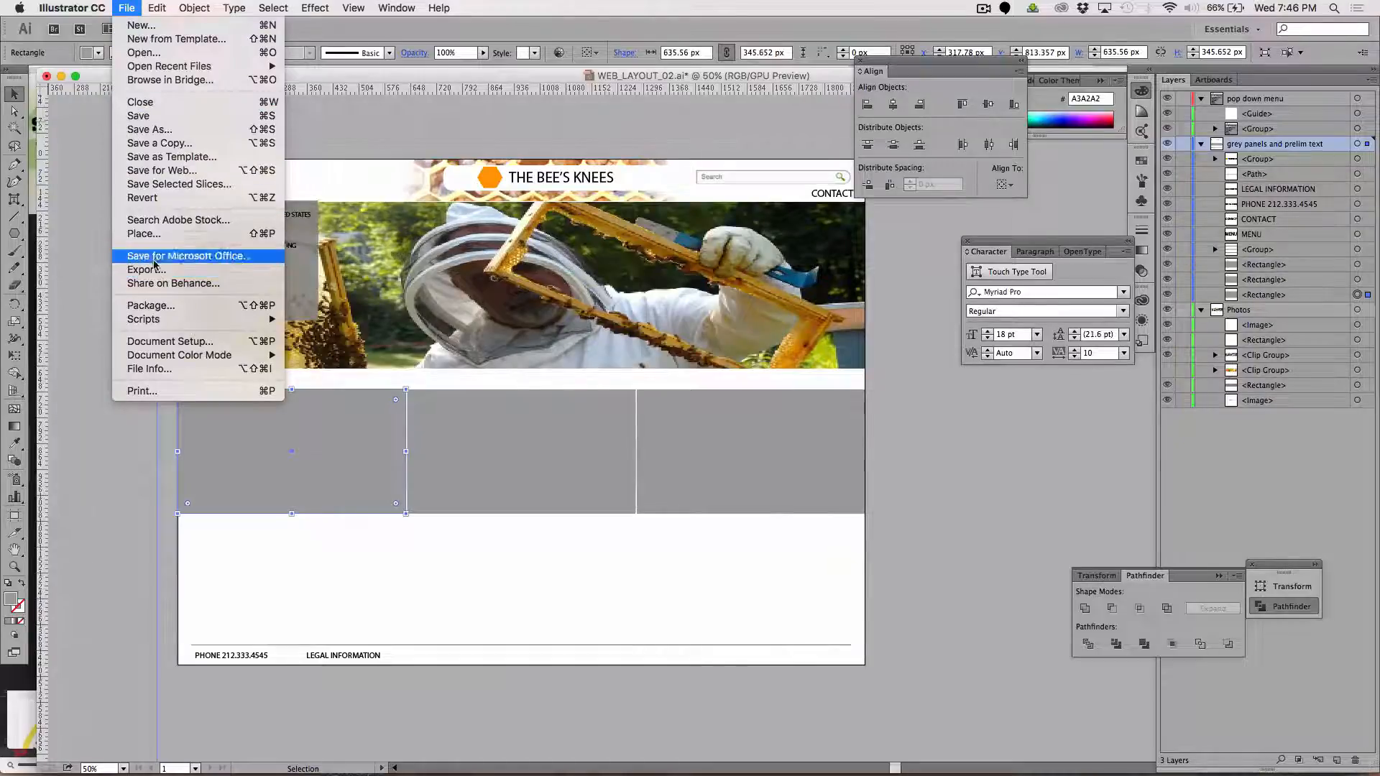
pyautogui.click(147, 233)
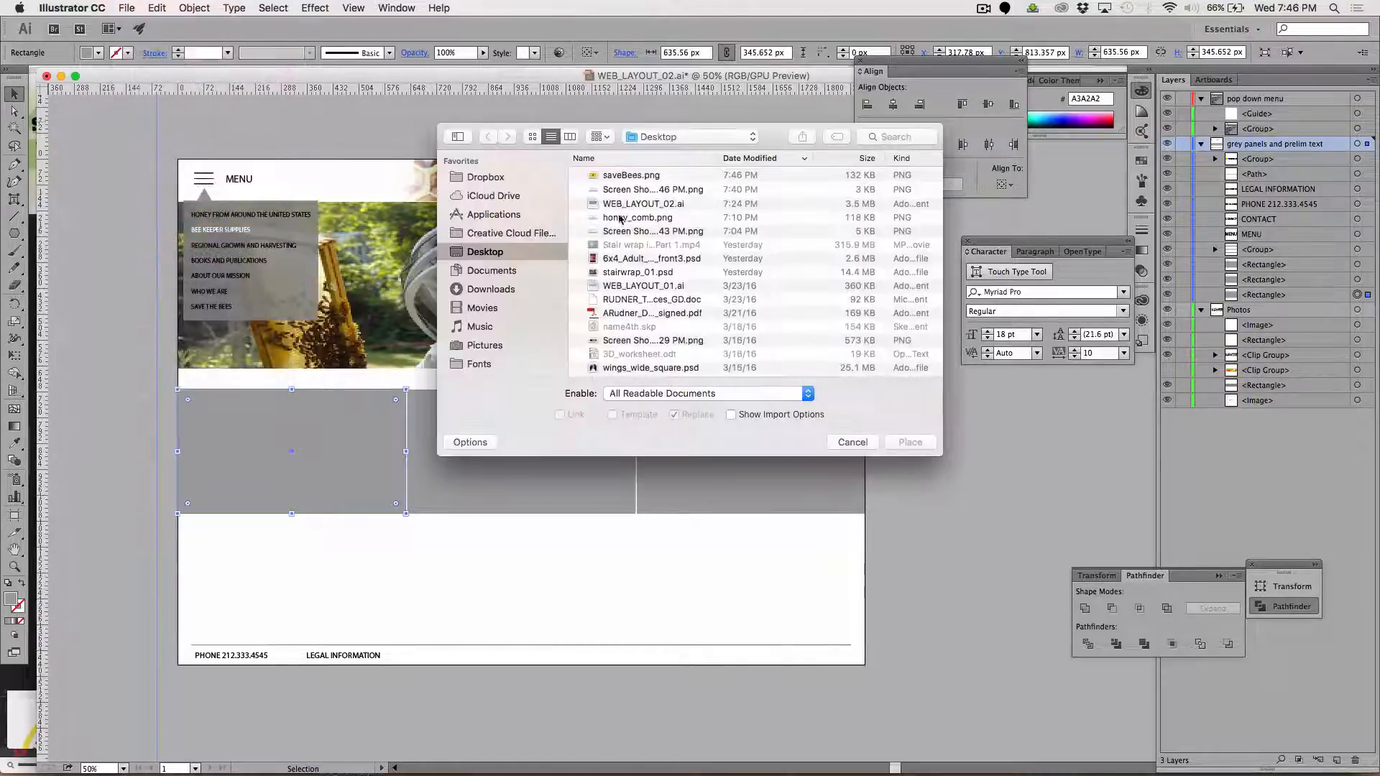
pyautogui.click(622, 177)
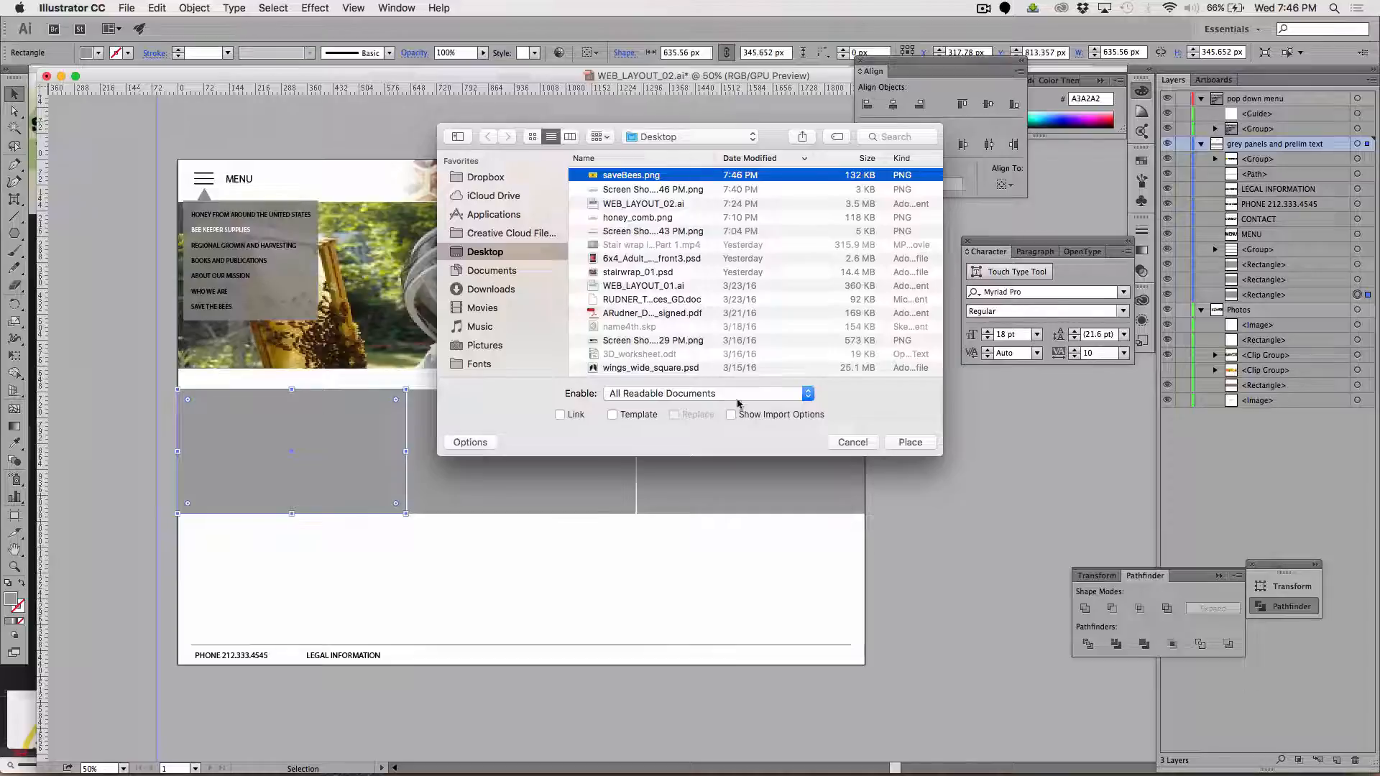
pyautogui.click(910, 441)
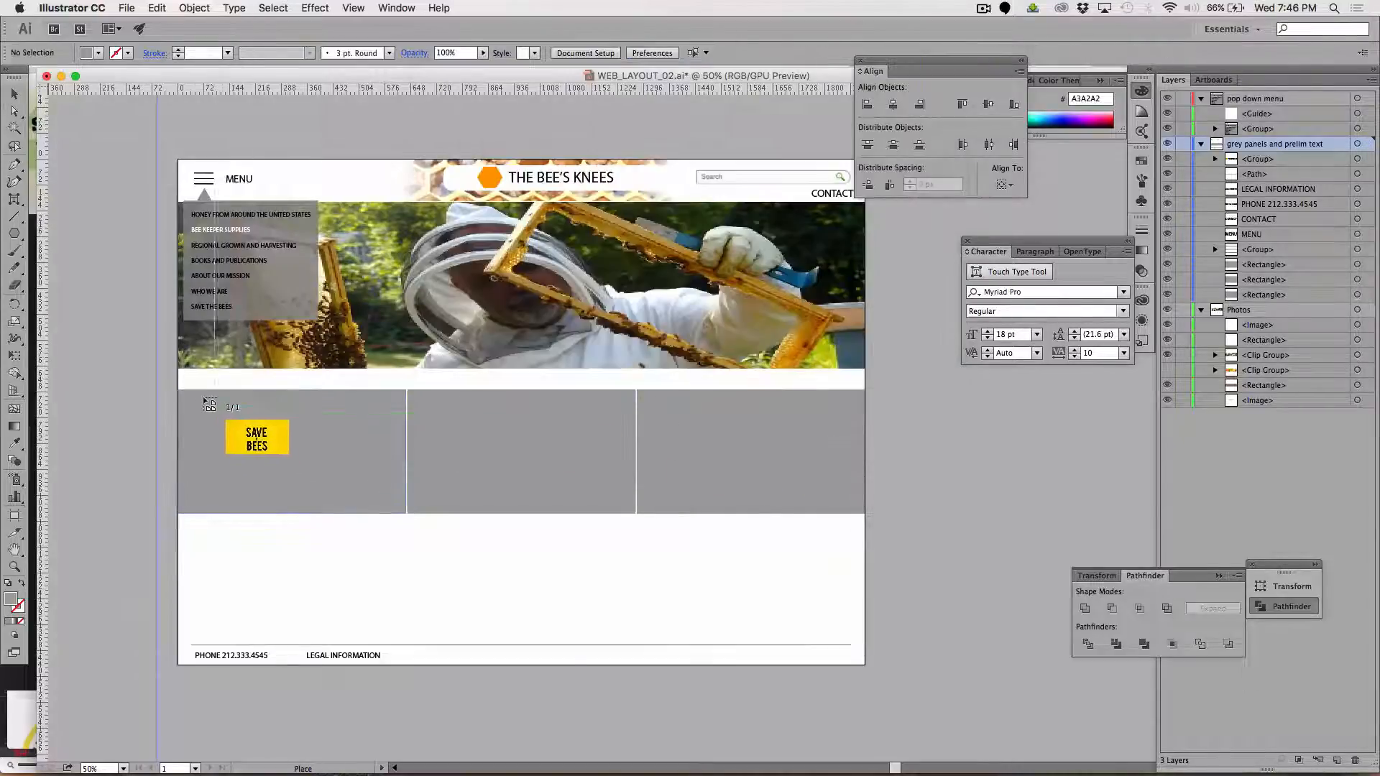
pyautogui.moveTo(182, 395); pyautogui.dragTo(407, 525)
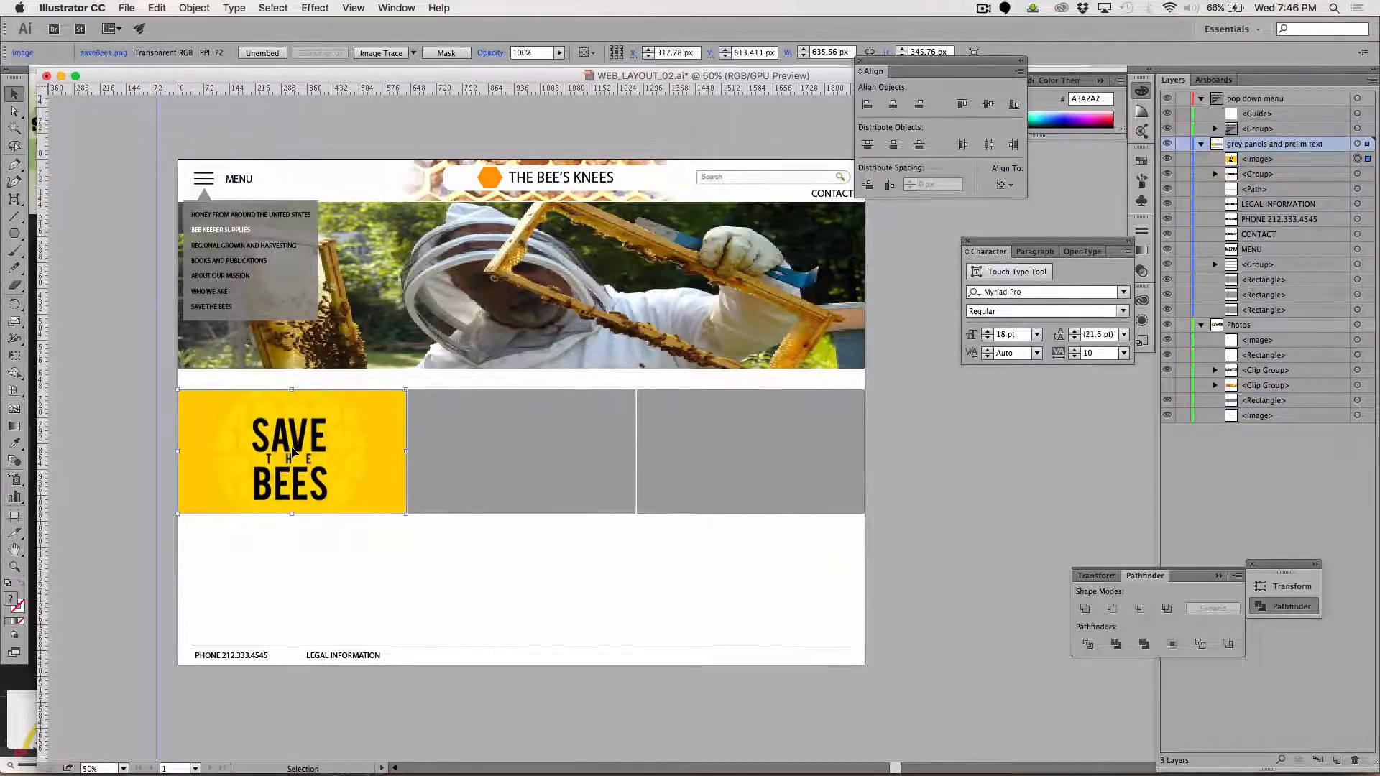
# Shift the placed SAVE THE BEES image down 70 px and delete the grey rectangle exposed behind it
pyautogui.moveTo(290, 447); pyautogui.dragTo(293, 451)
pyautogui.hotkey('shift', 'Down')
pyautogui.hotkey('shift', 'Down')
pyautogui.hotkey('shift', 'Down')
pyautogui.hotkey('shift', 'Down')
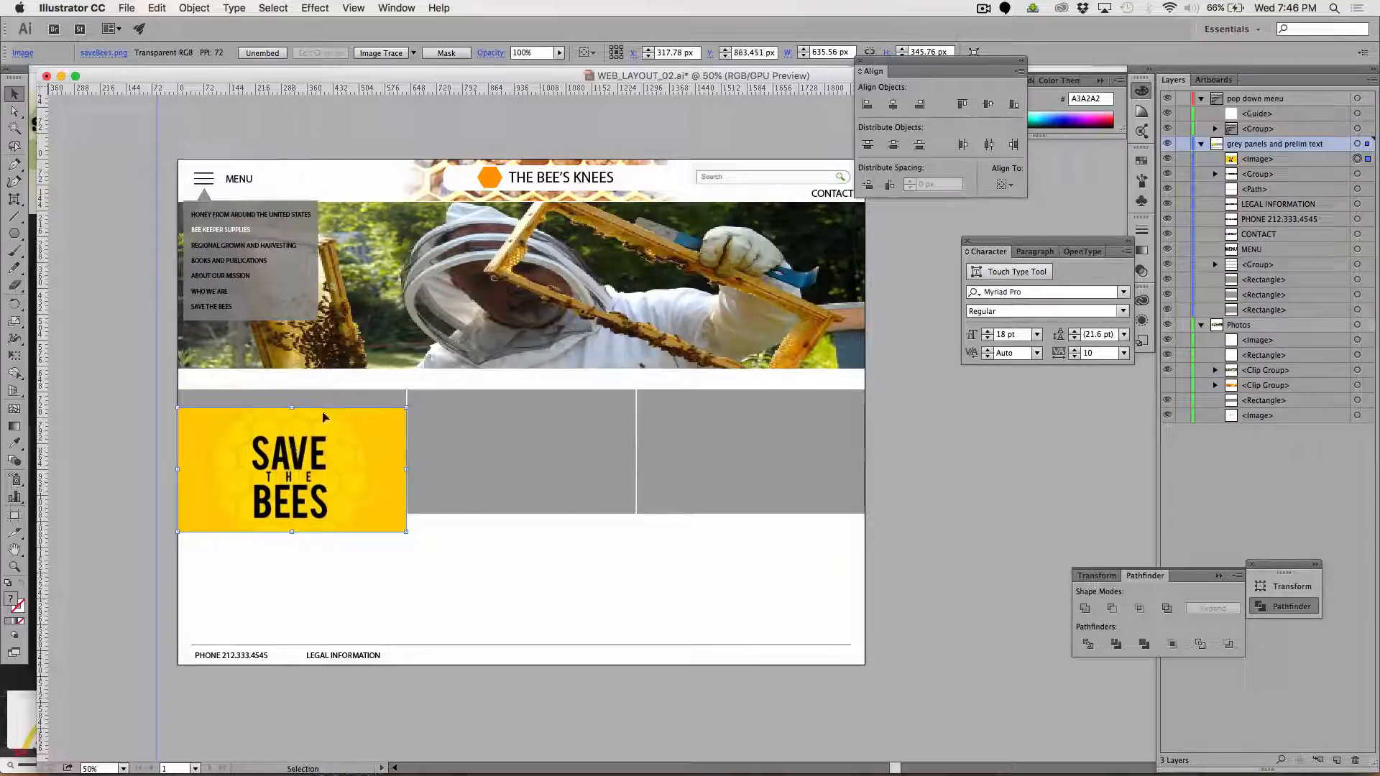
pyautogui.click(300, 401)
pyautogui.press('Delete')
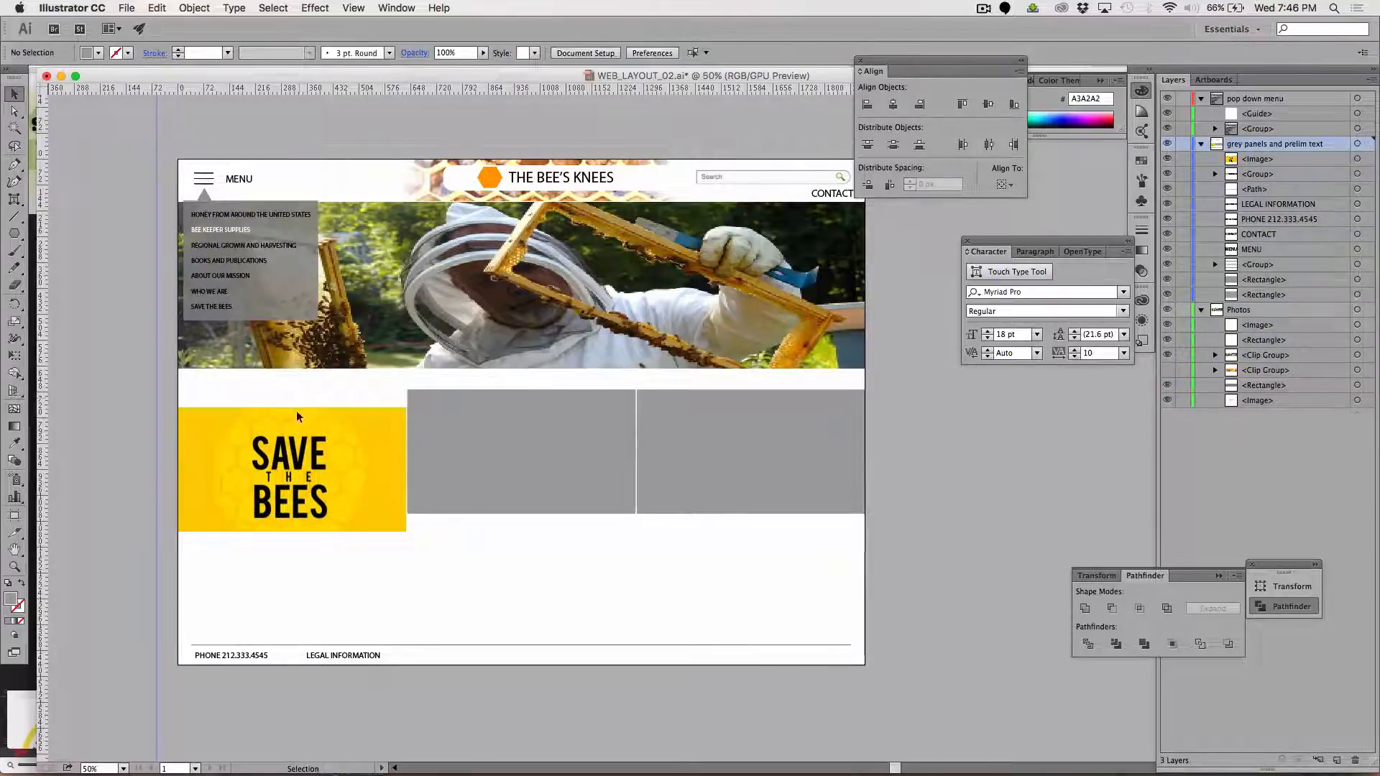
# Move the SAVE THE BEES image back up 70 px into line with the two grey panels and deselect it
pyautogui.click(286, 451)
pyautogui.hotkey('shift', 'Up')
pyautogui.hotkey('shift', 'Up')
pyautogui.hotkey('shift', 'Up')
pyautogui.hotkey('shift', 'Up')
pyautogui.hotkey('shift', 'Up')
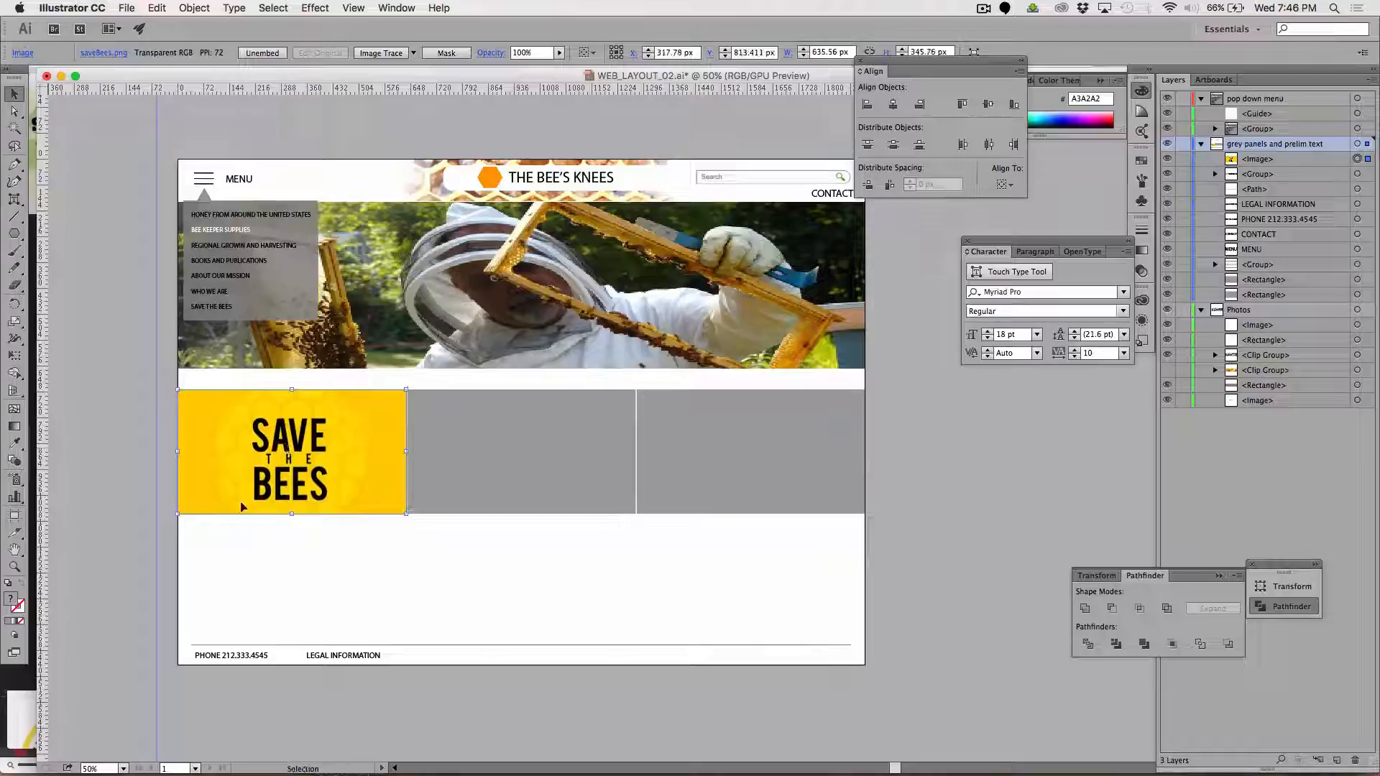
pyautogui.click(406, 585)
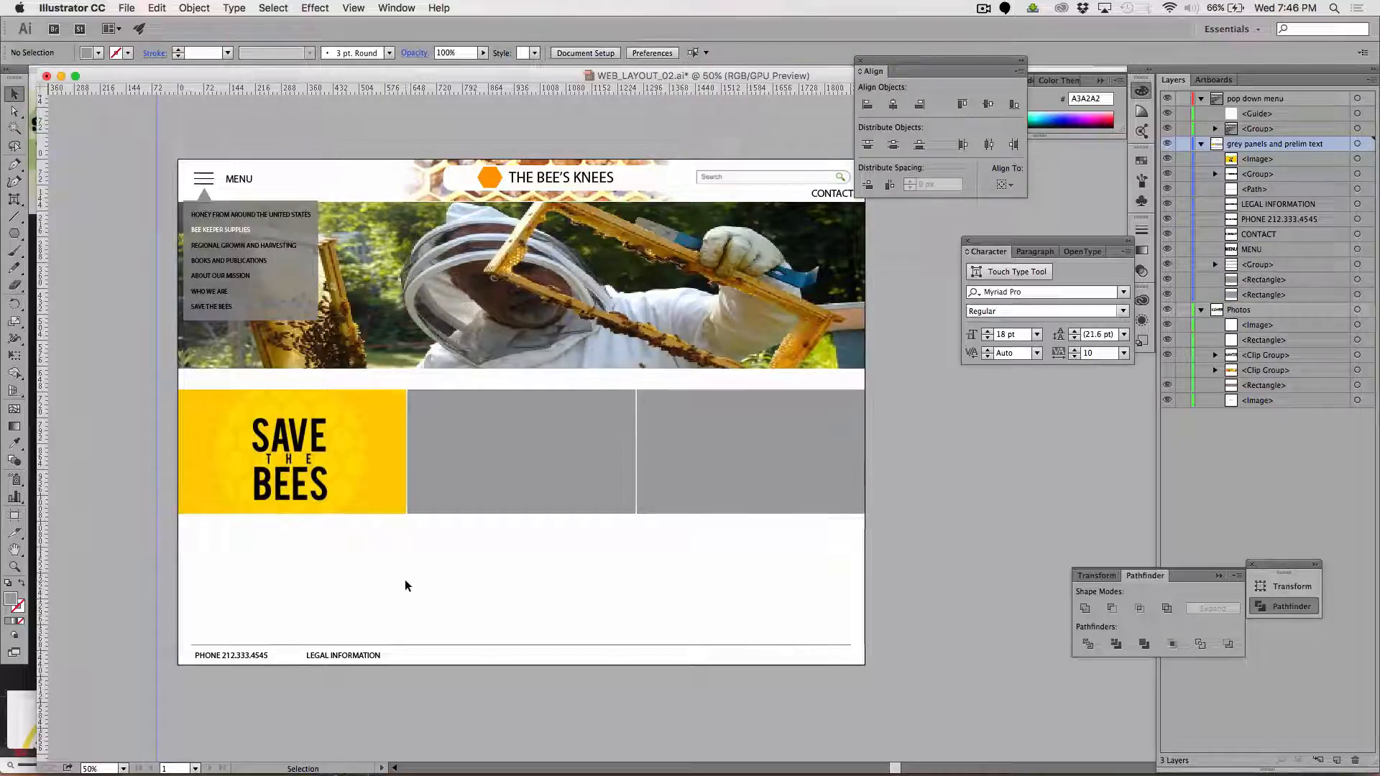
# Switch to Photoshop and hide the SAVE THE BEES layer so the grey panel shows
pyautogui.press('super+Tab')
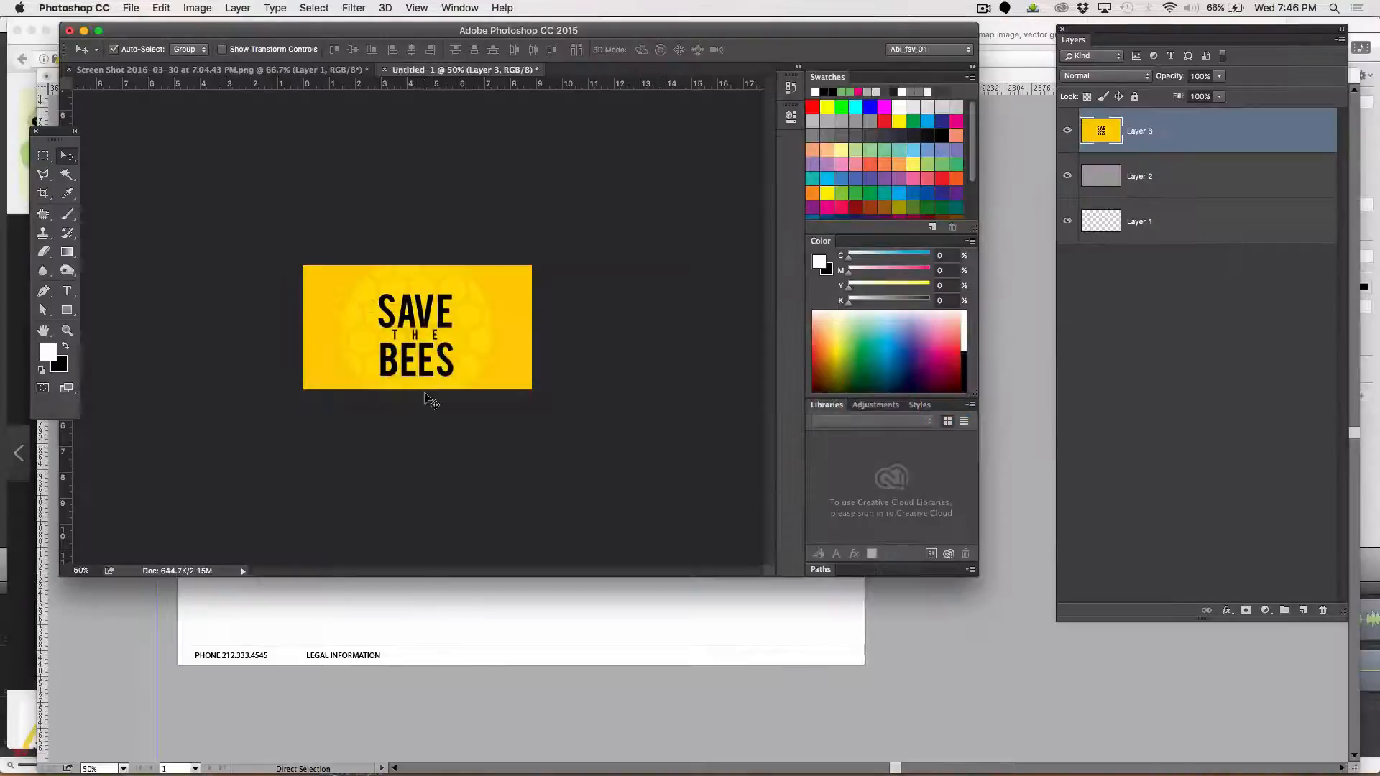
pyautogui.click(1068, 132)
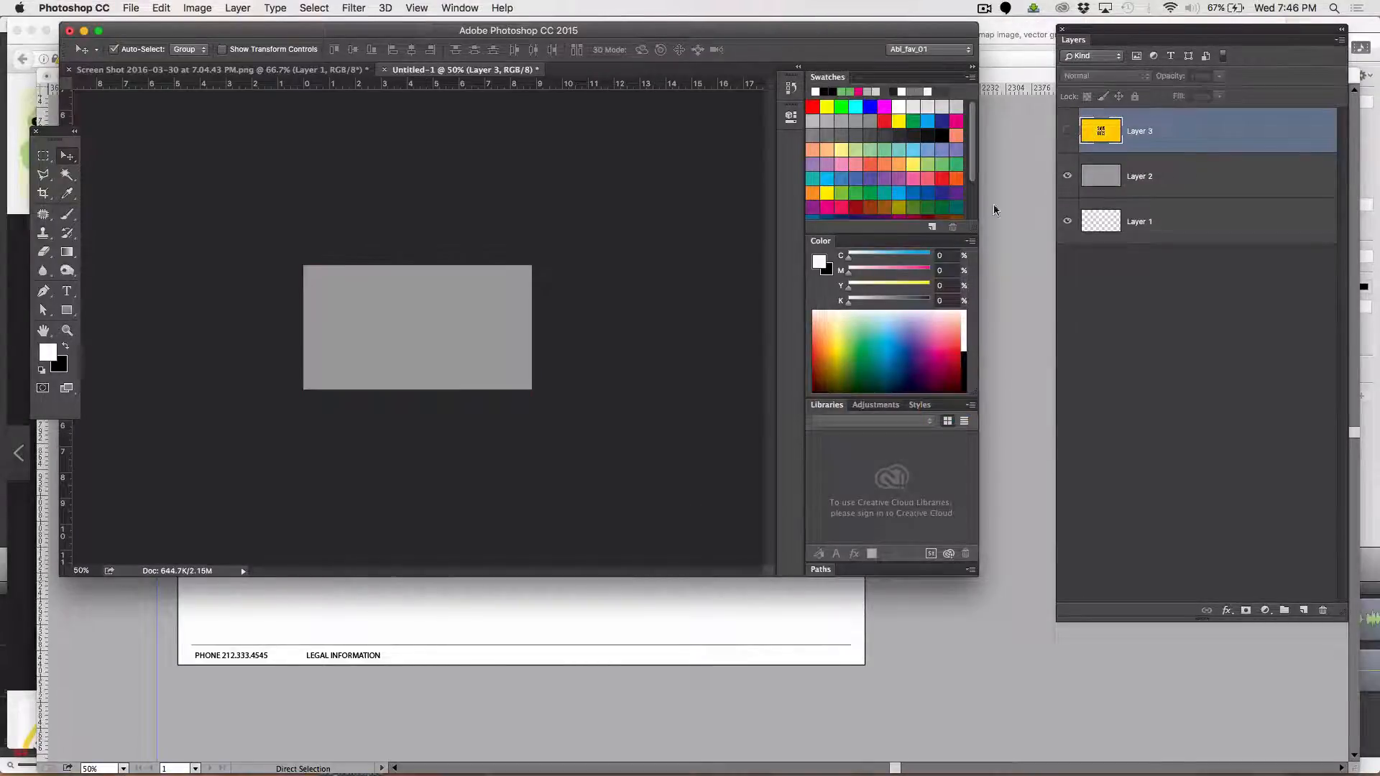
# Switch to Firefox and look through the "save the bees" image results for another panel picture
pyautogui.press('super+Tab')
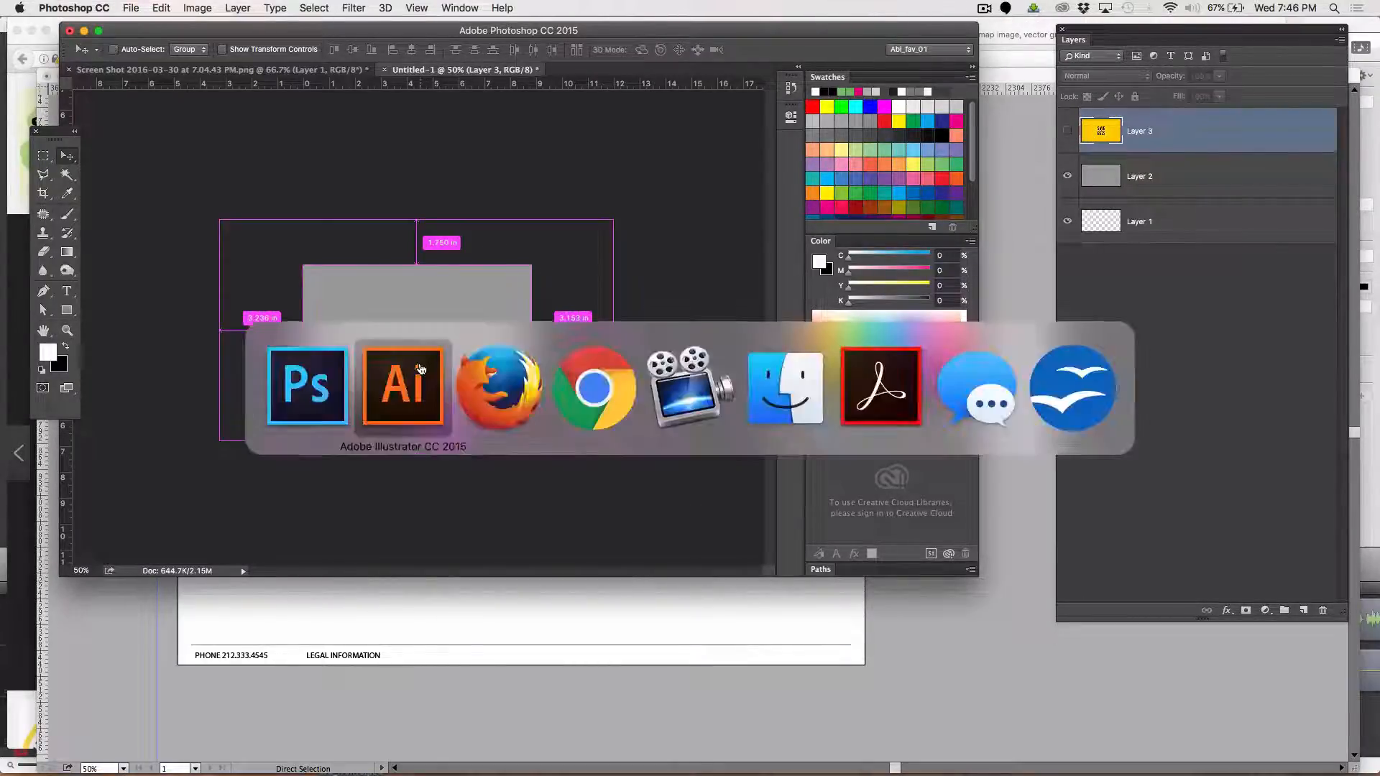
pyautogui.press('super+Tab')
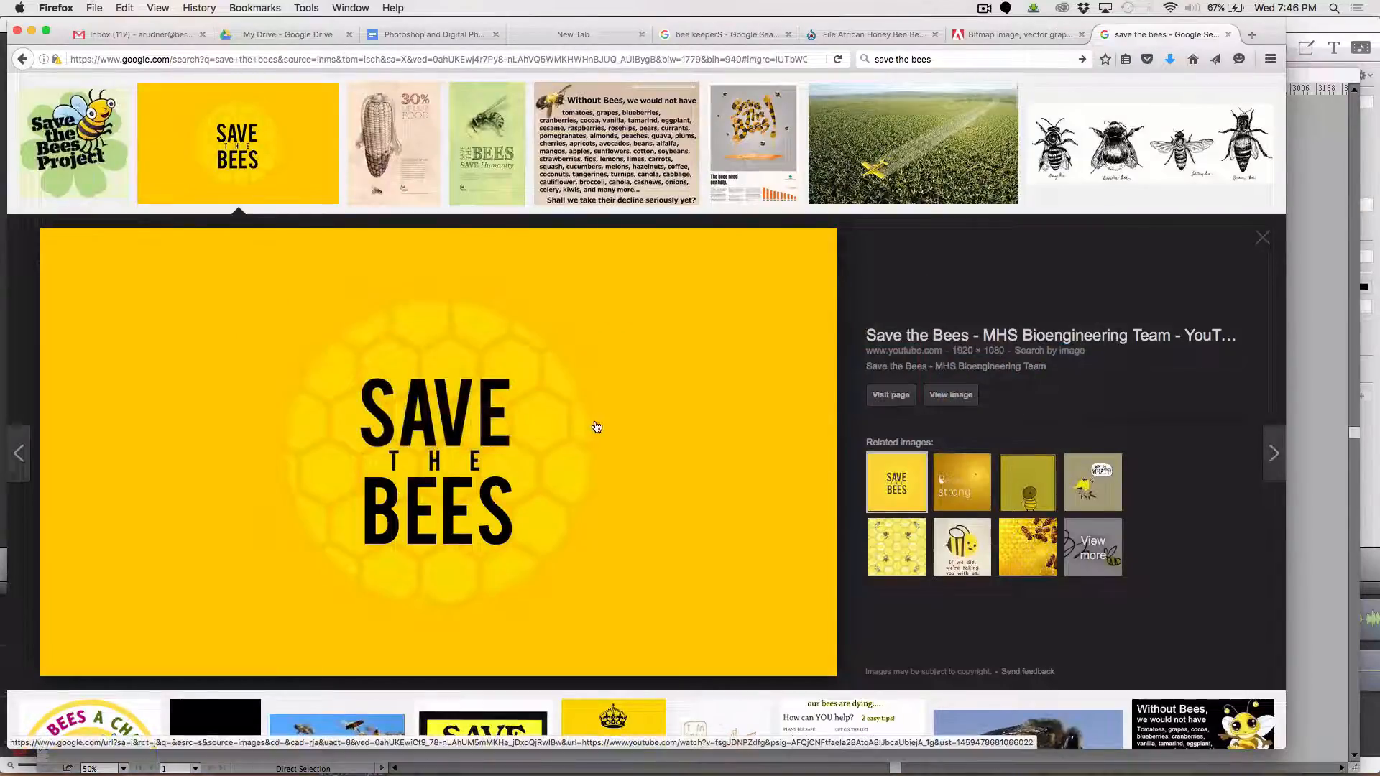
pyautogui.scroll(-1, 597, 427)
pyautogui.scroll(3, 596, 427)
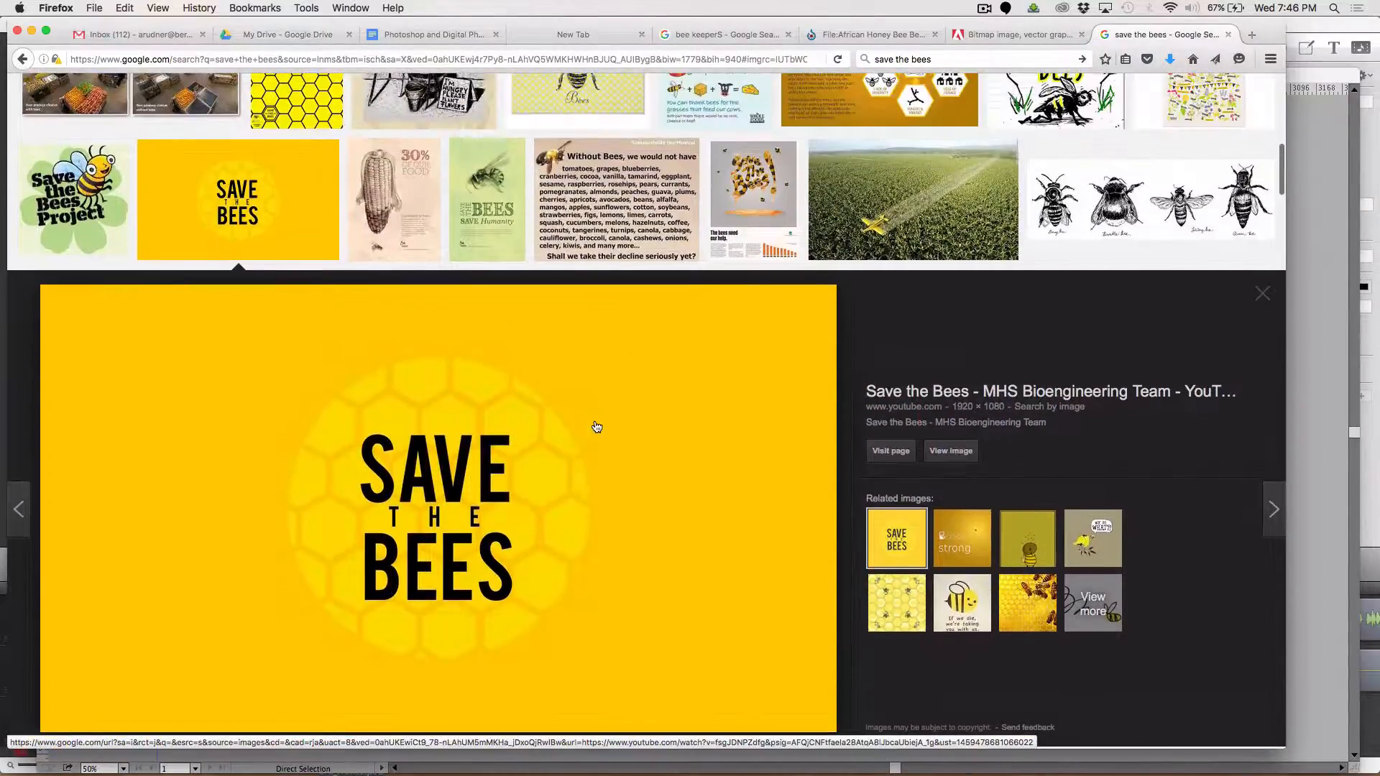
pyautogui.scroll(-1, 596, 427)
pyautogui.scroll(1, 596, 426)
pyautogui.scroll(-5, 596, 427)
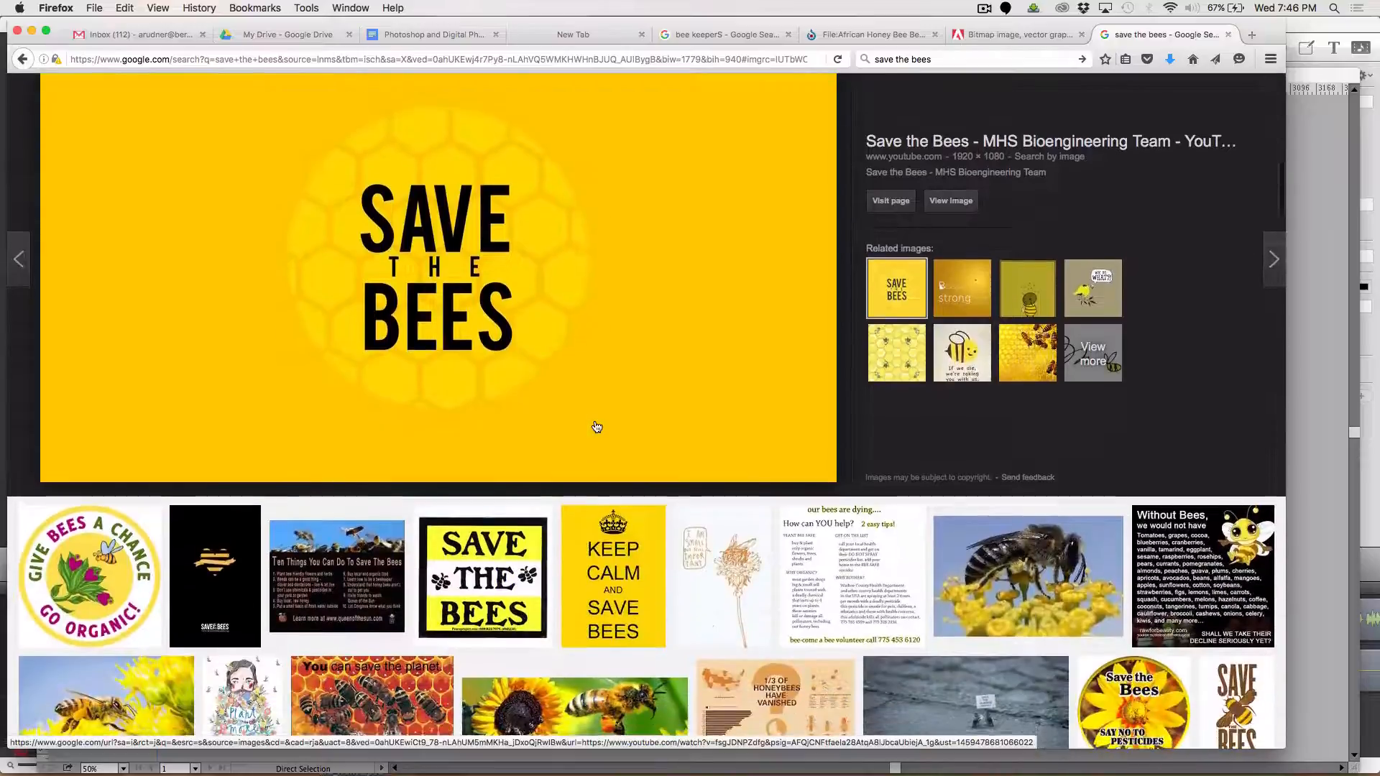
pyautogui.scroll(-4, 597, 427)
pyautogui.scroll(-1, 597, 426)
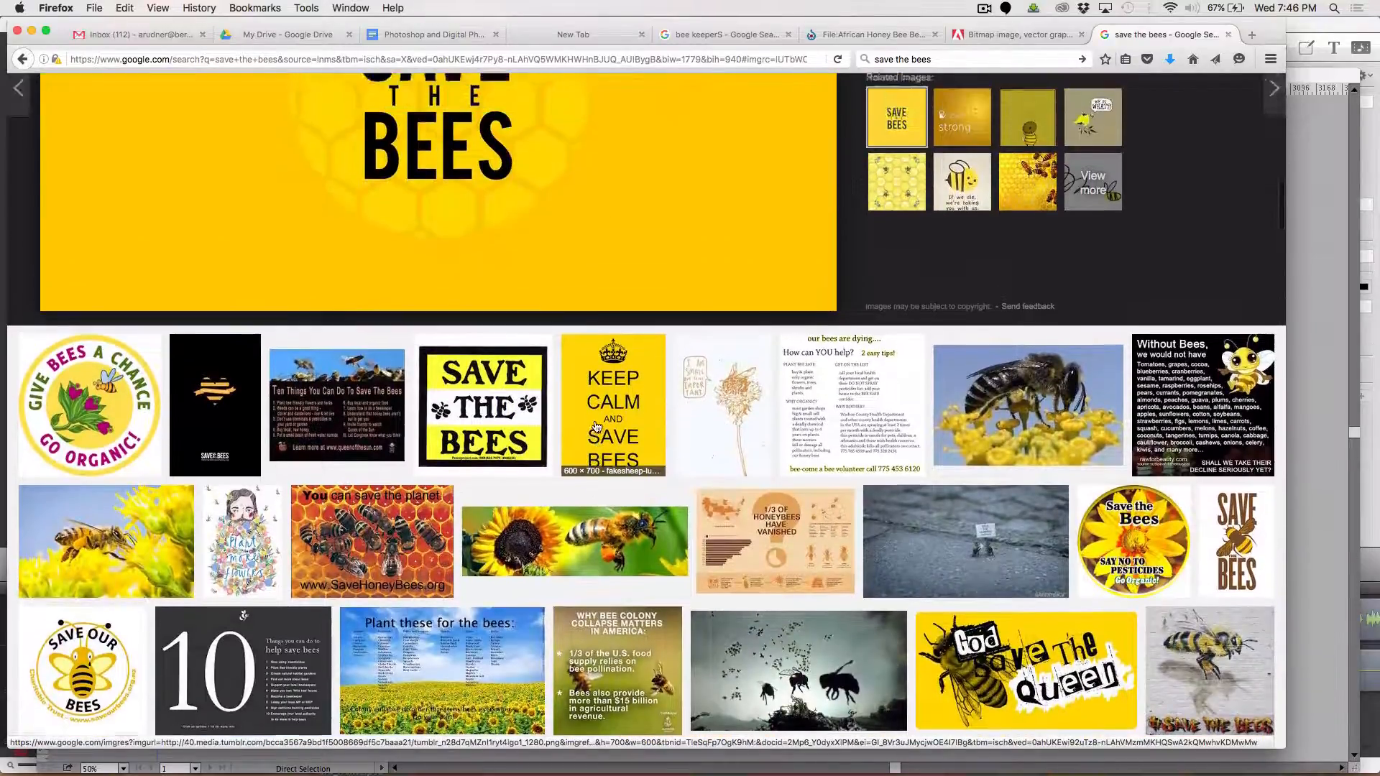
pyautogui.scroll(10, 594, 429)
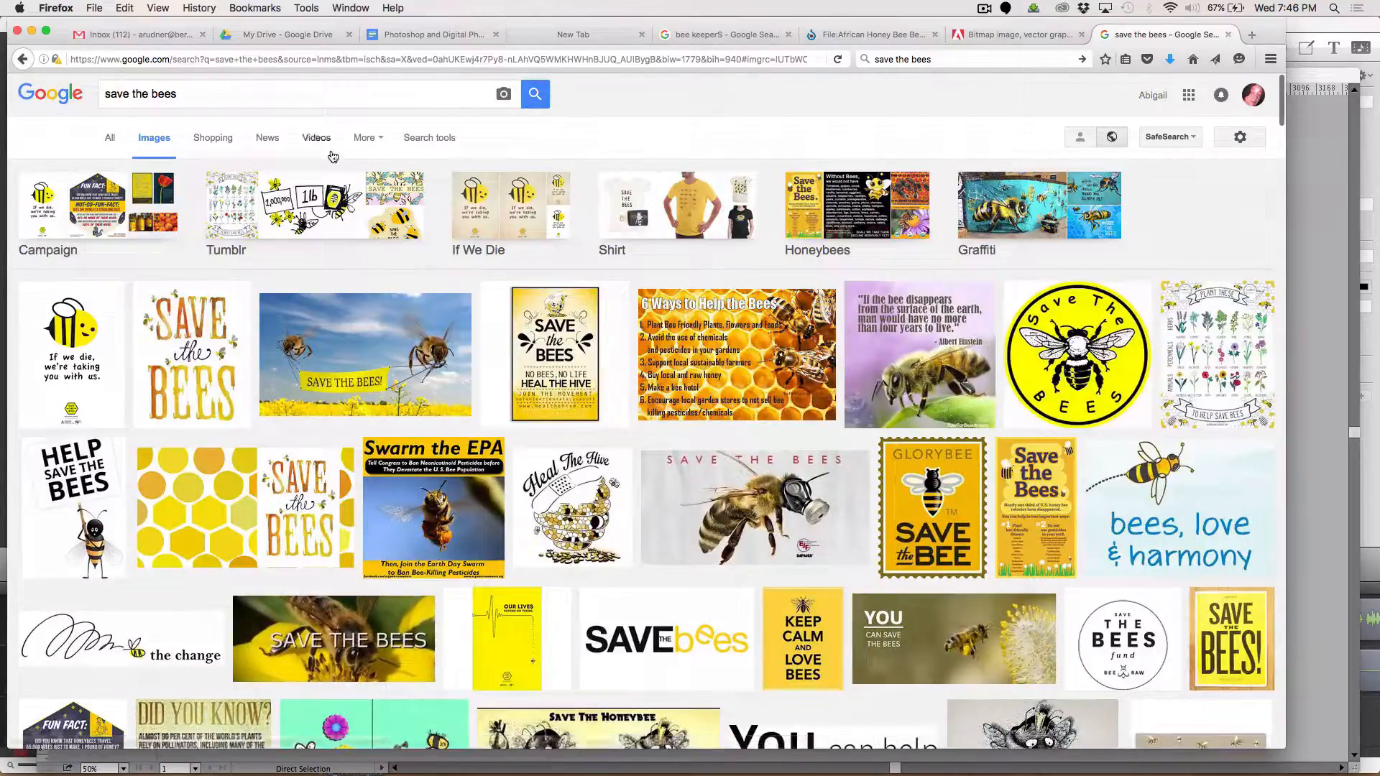
# Search images for "bee house" and copy the 400 × 400 teardrop-shaped mason bee house picture
pyautogui.moveTo(253, 93); pyautogui.dragTo(46, 71)
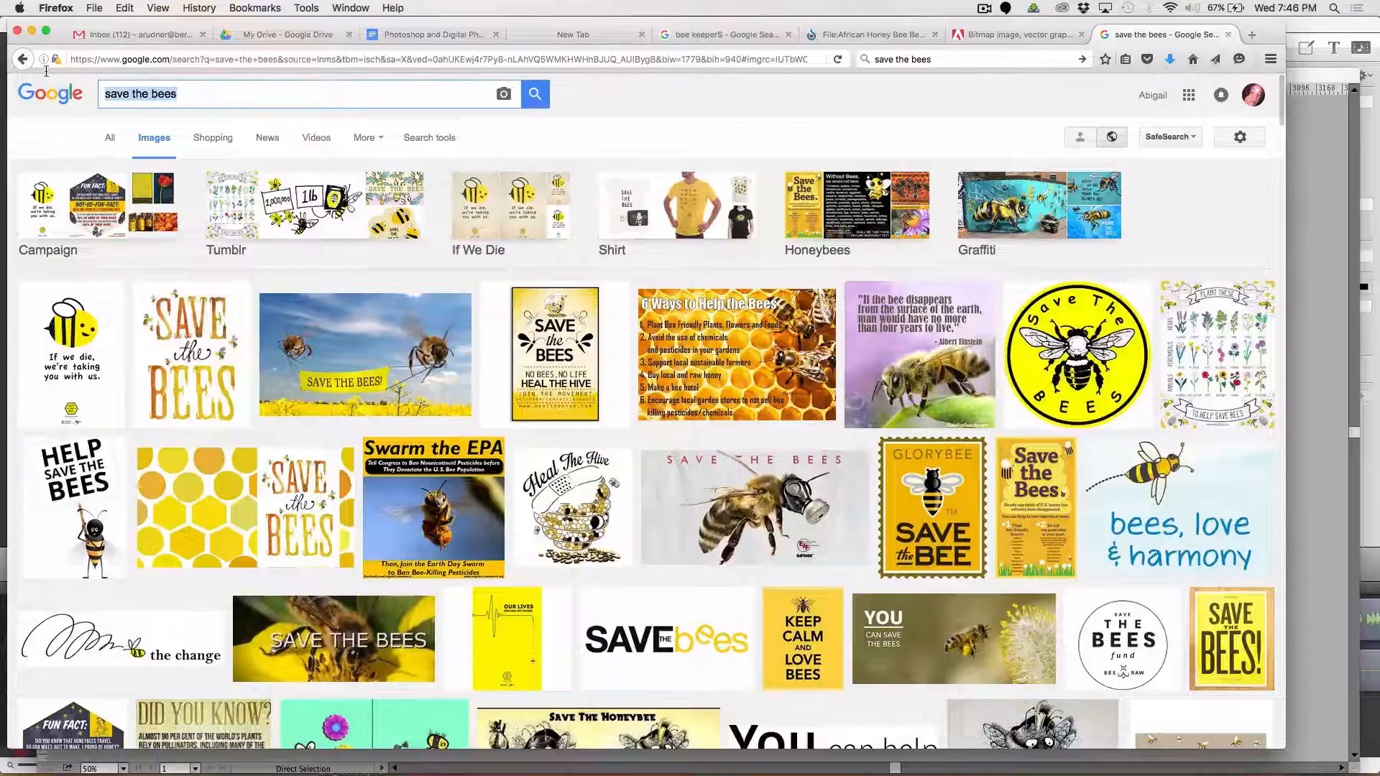
pyautogui.write('bee hous')
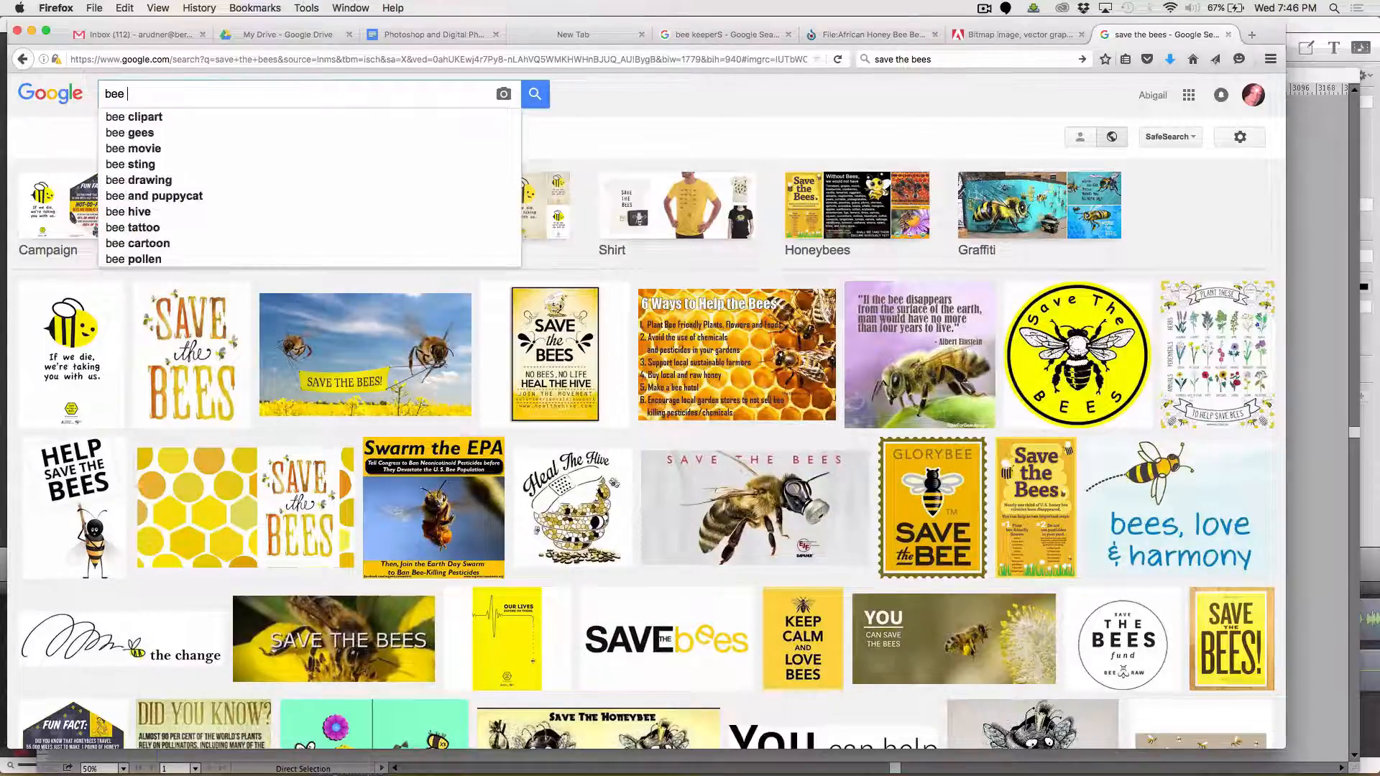
pyautogui.write('e')
pyautogui.press('Return')
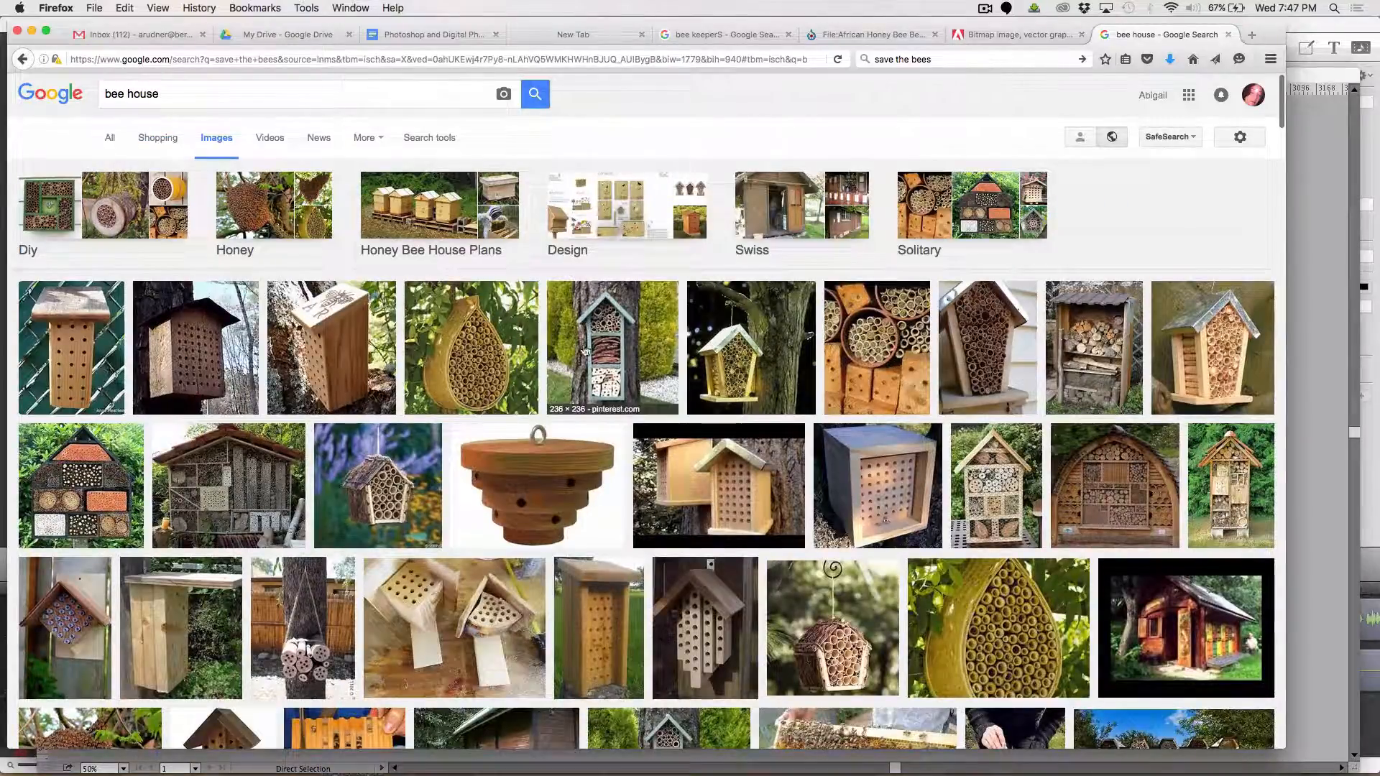
pyautogui.click(523, 352)
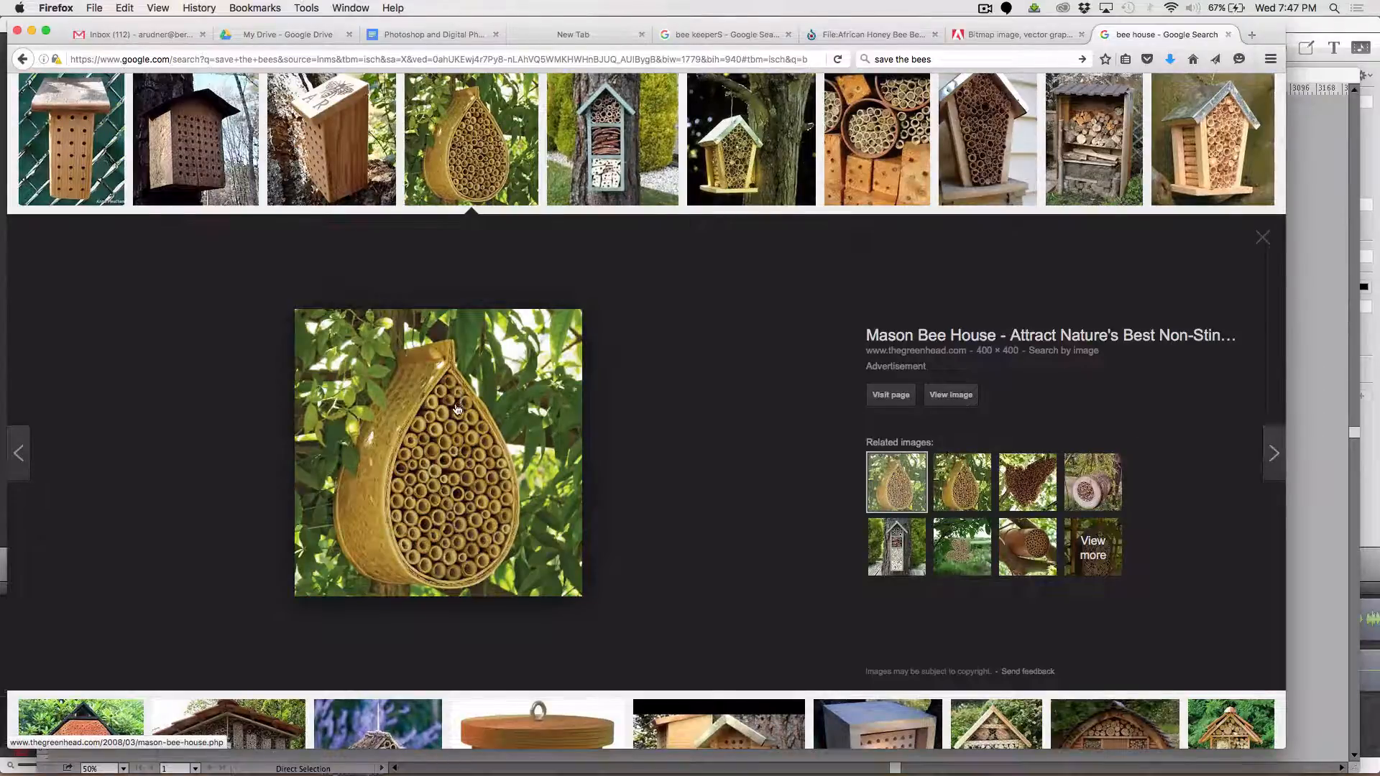
pyautogui.rightClick(457, 410)
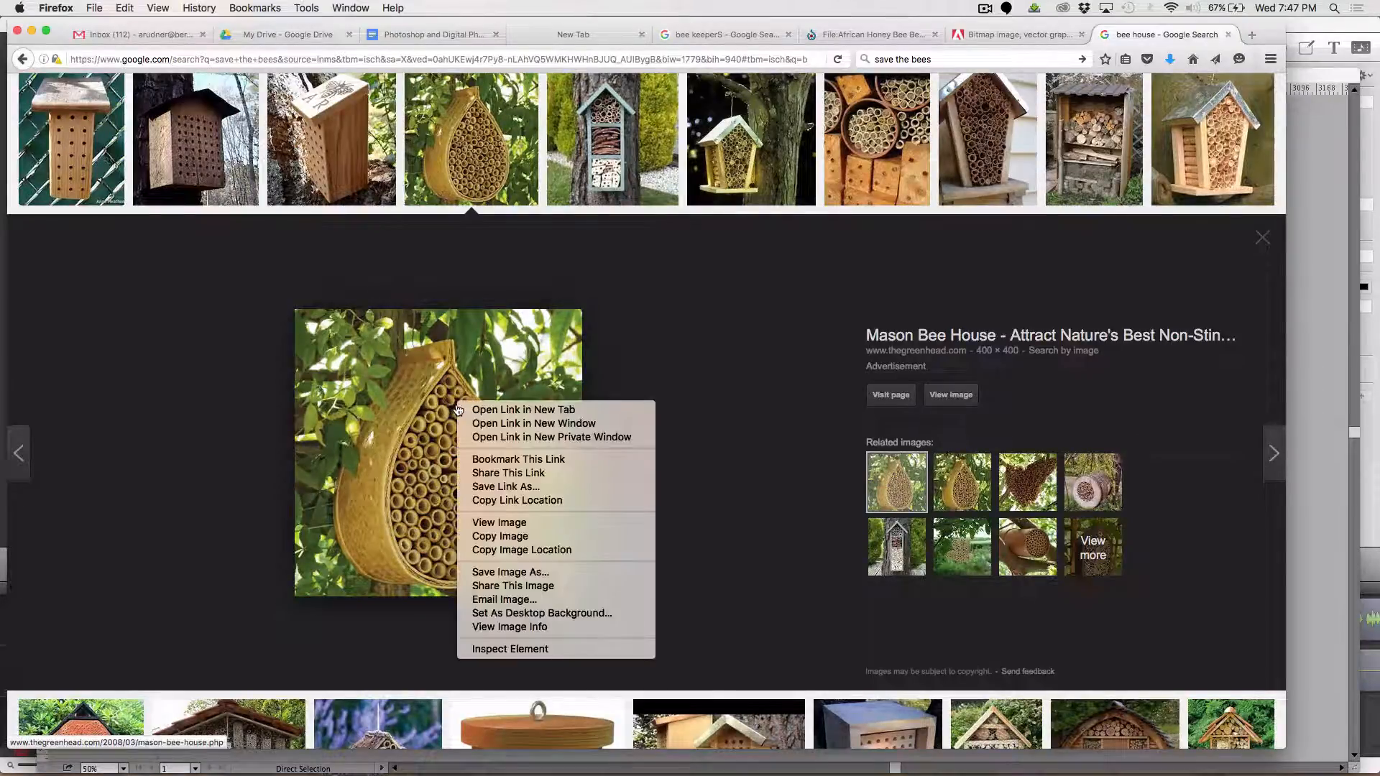
pyautogui.click(512, 537)
# Switch to Photoshop, paste the bee house picture and stretch it to about 174.5% width and 102.75% height, shifting it up to cover the grey panel
pyautogui.press('super+Tab')
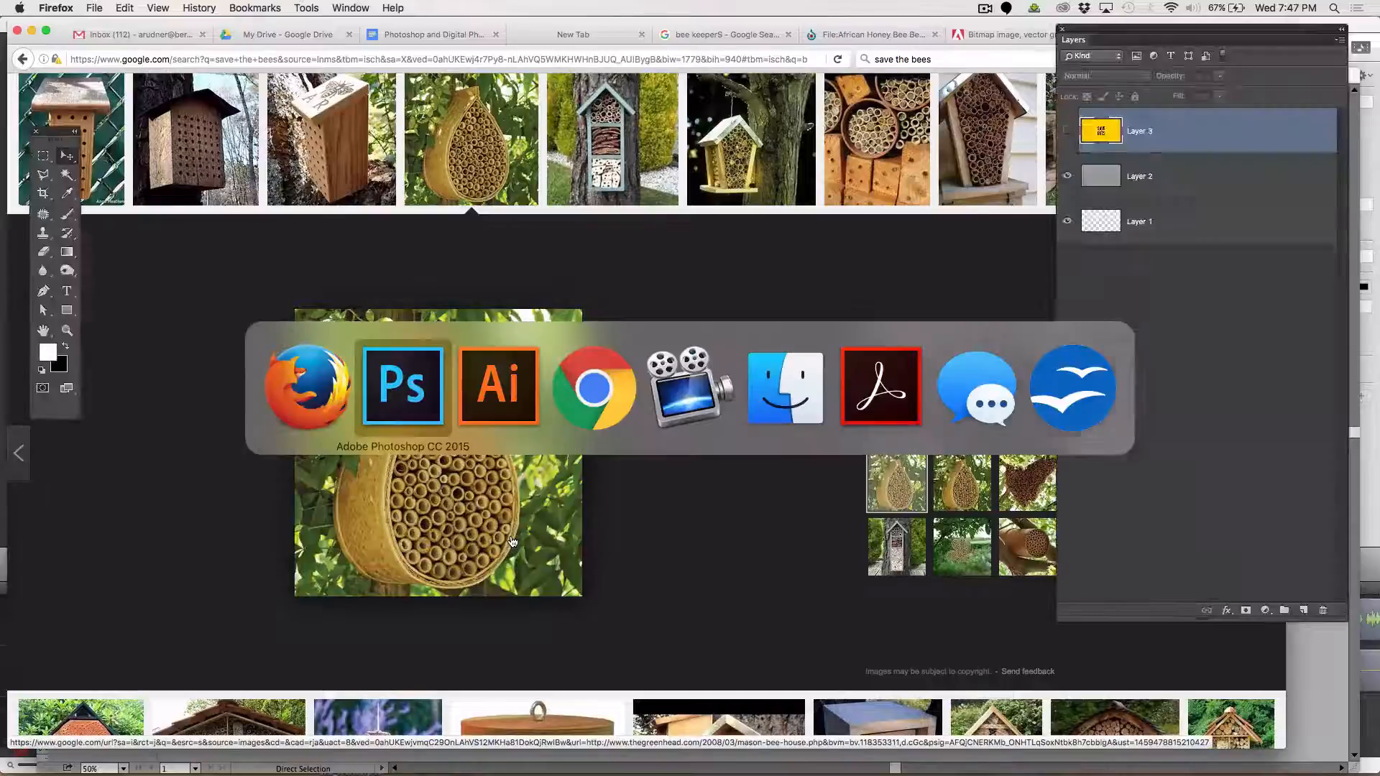
pyautogui.press('super+v')
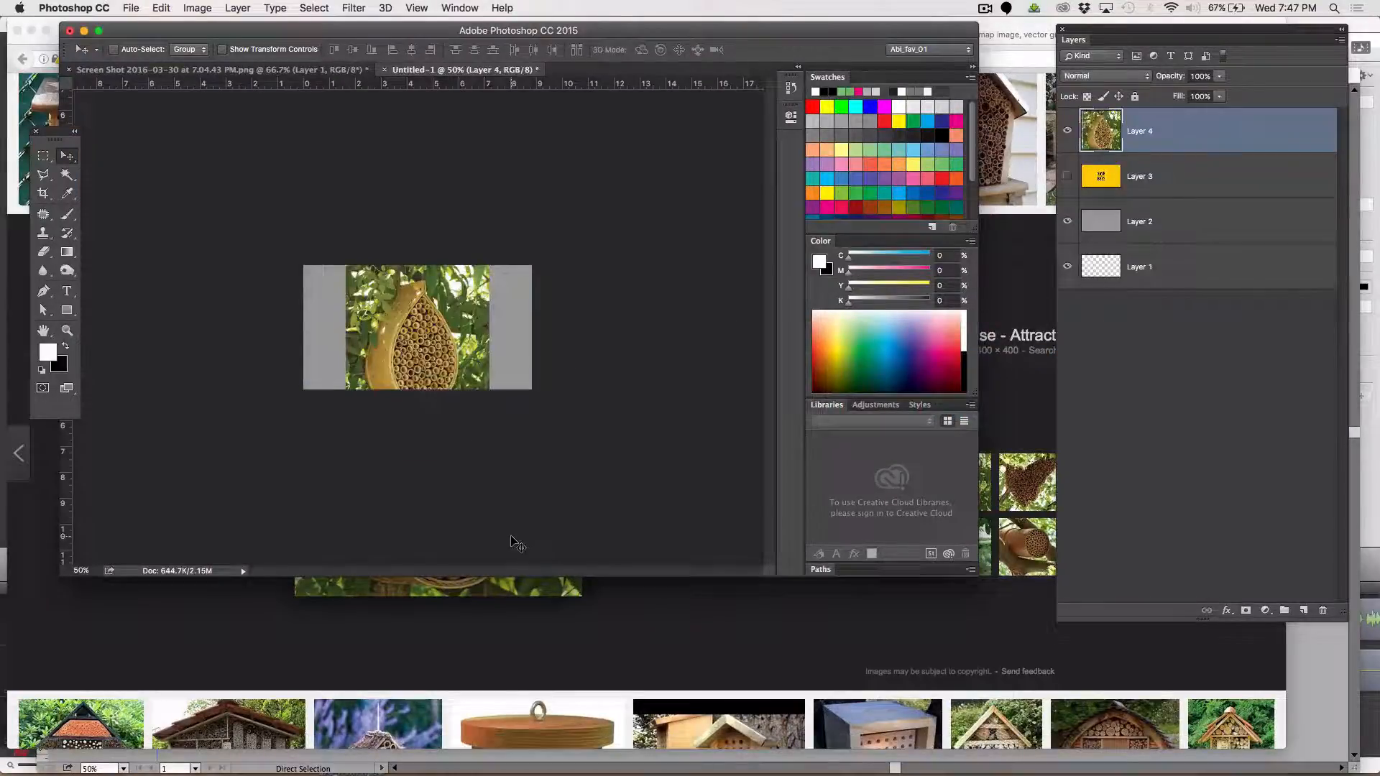
pyautogui.press('super+t')
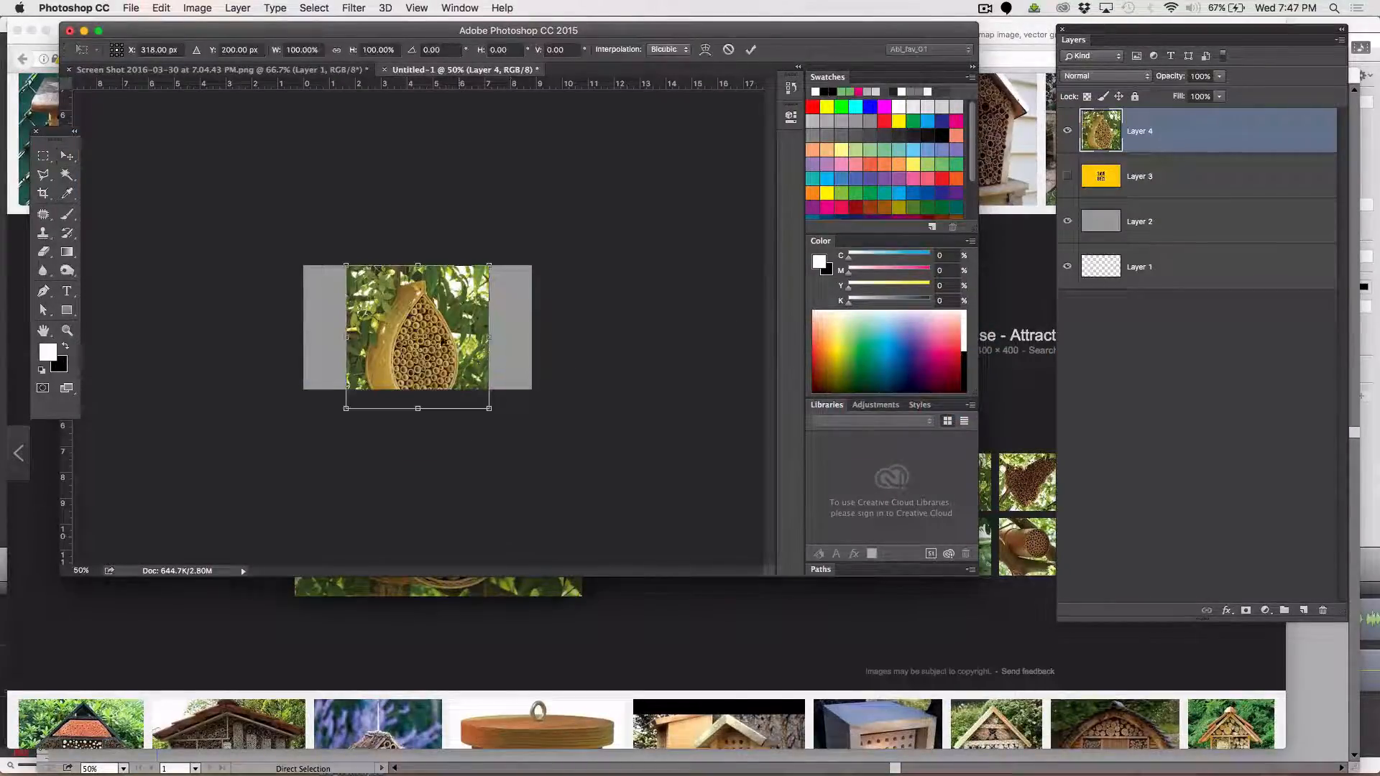
pyautogui.moveTo(347, 267); pyautogui.dragTo(291, 261)
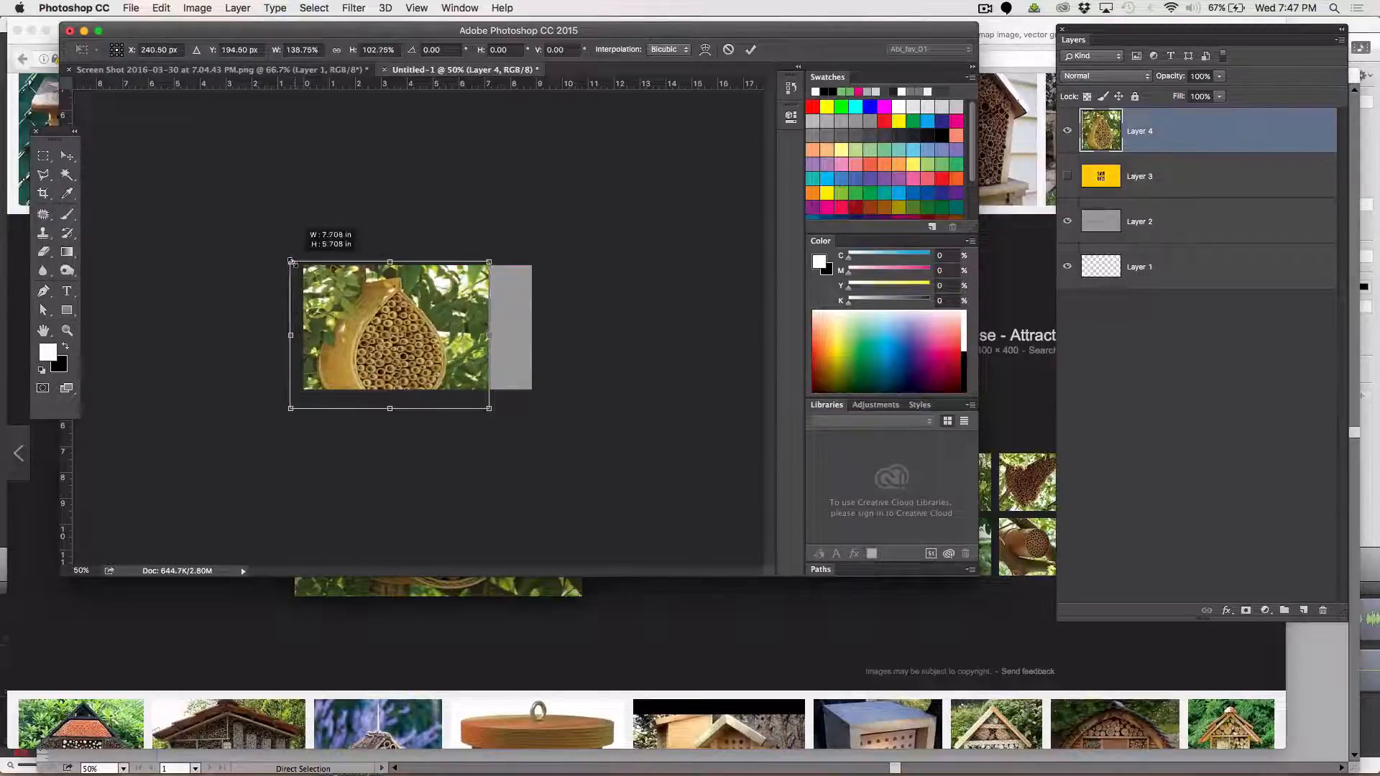
pyautogui.moveTo(488, 339); pyautogui.dragTo(540, 336)
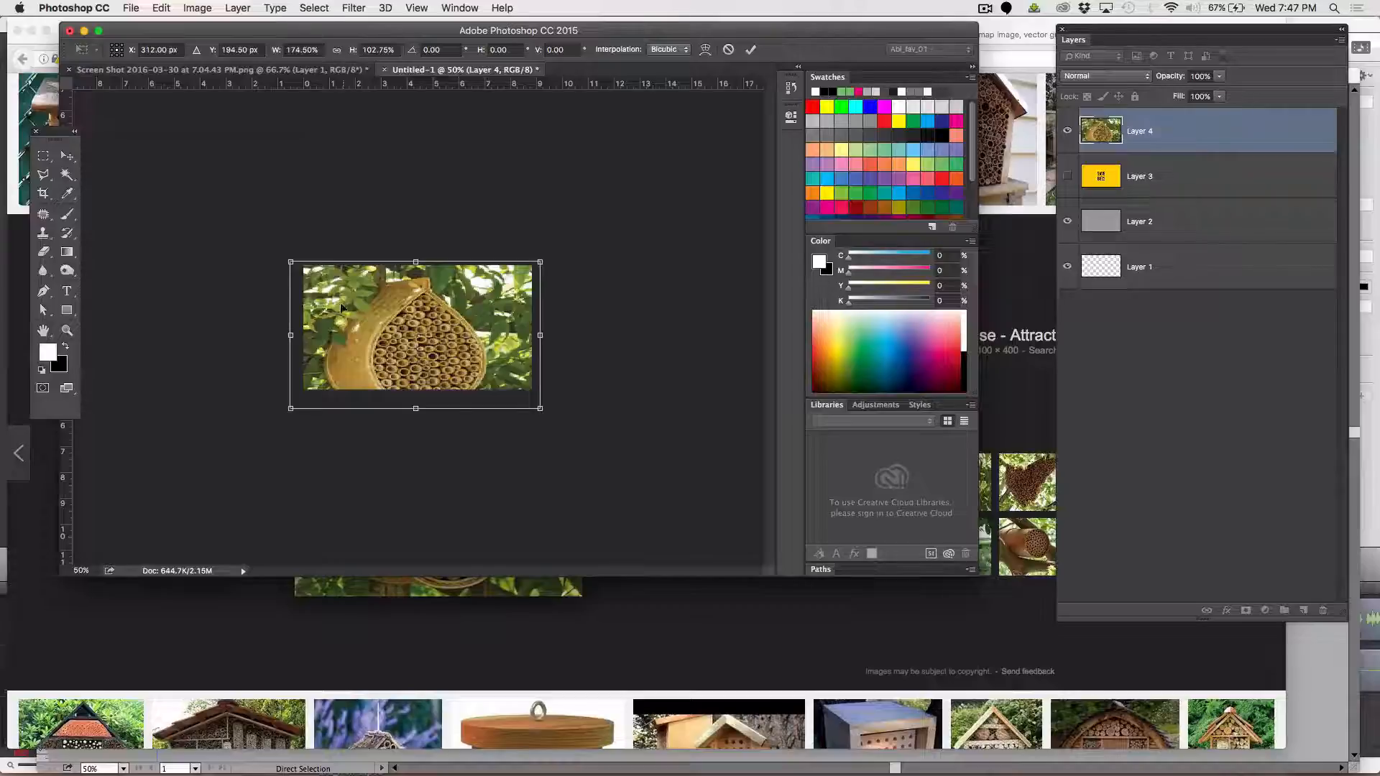
pyautogui.moveTo(412, 295); pyautogui.dragTo(411, 286)
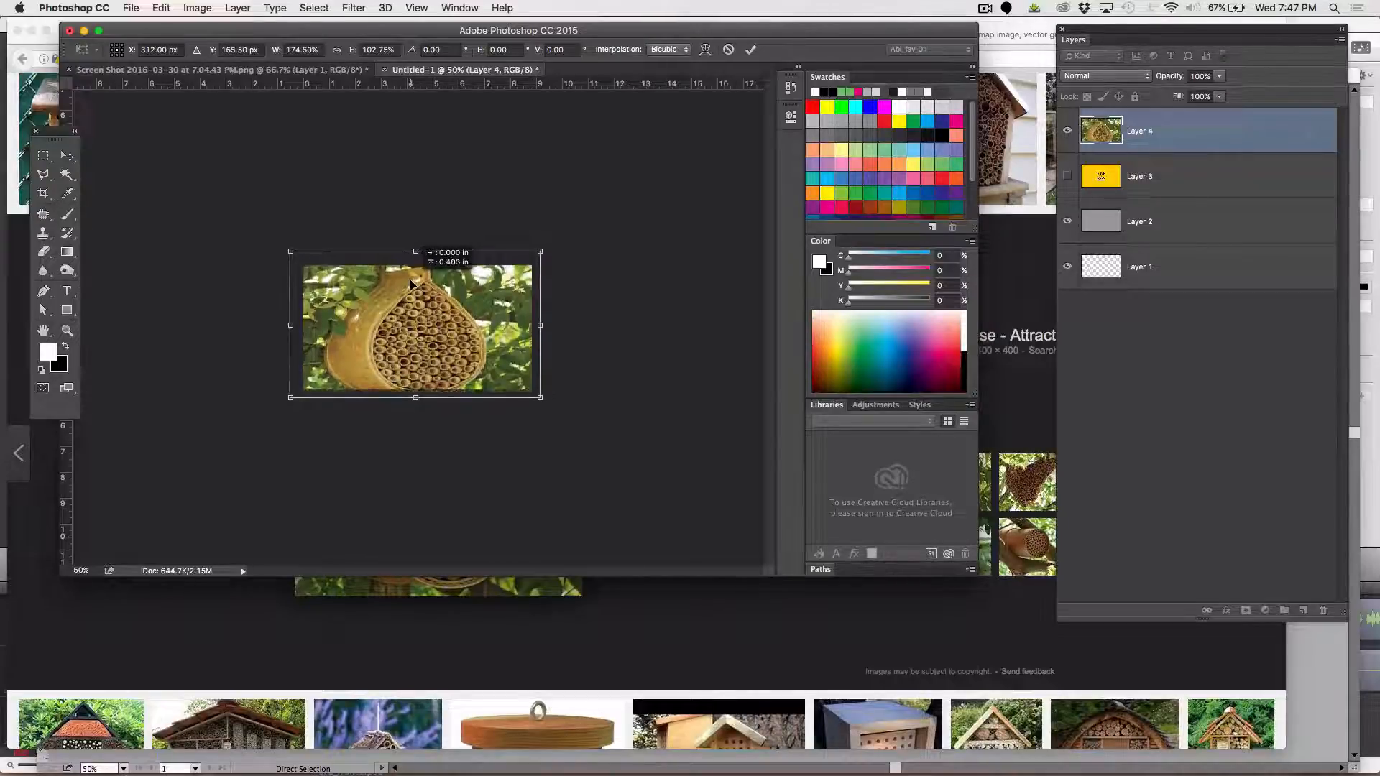
pyautogui.press('Return')
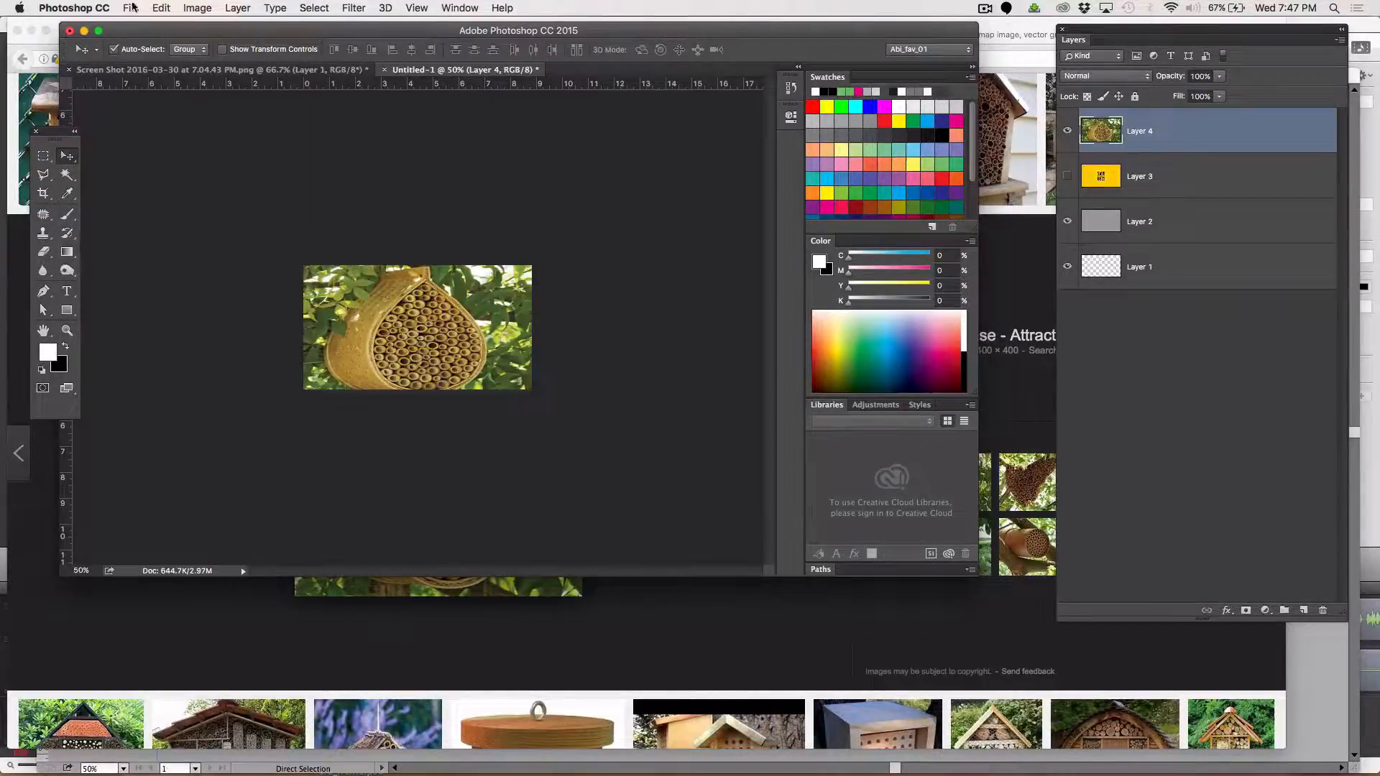
# Save a copy of the bee house panel to the Desktop as beehouse.png in PNG format with smallest compression and no interlacing
pyautogui.click(131, 7)
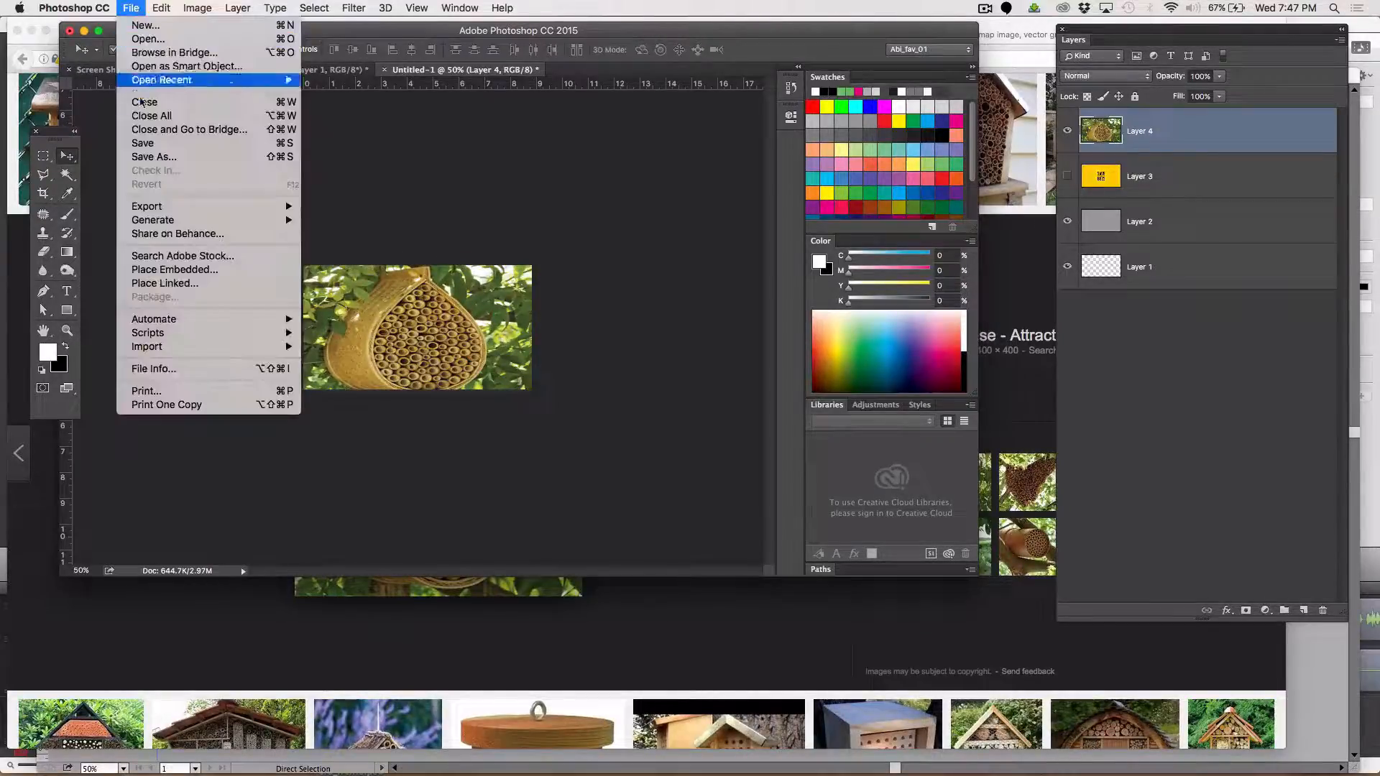
pyautogui.click(153, 156)
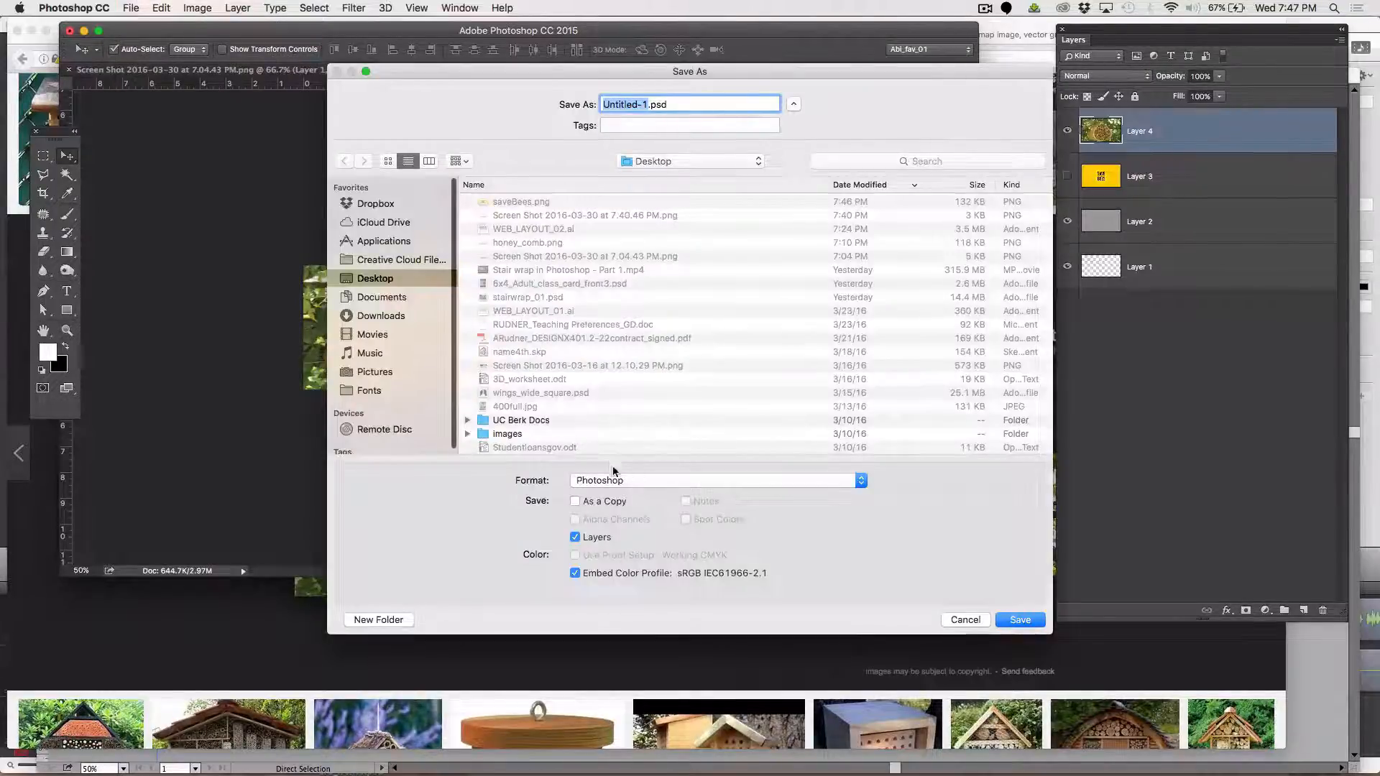
pyautogui.click(614, 477)
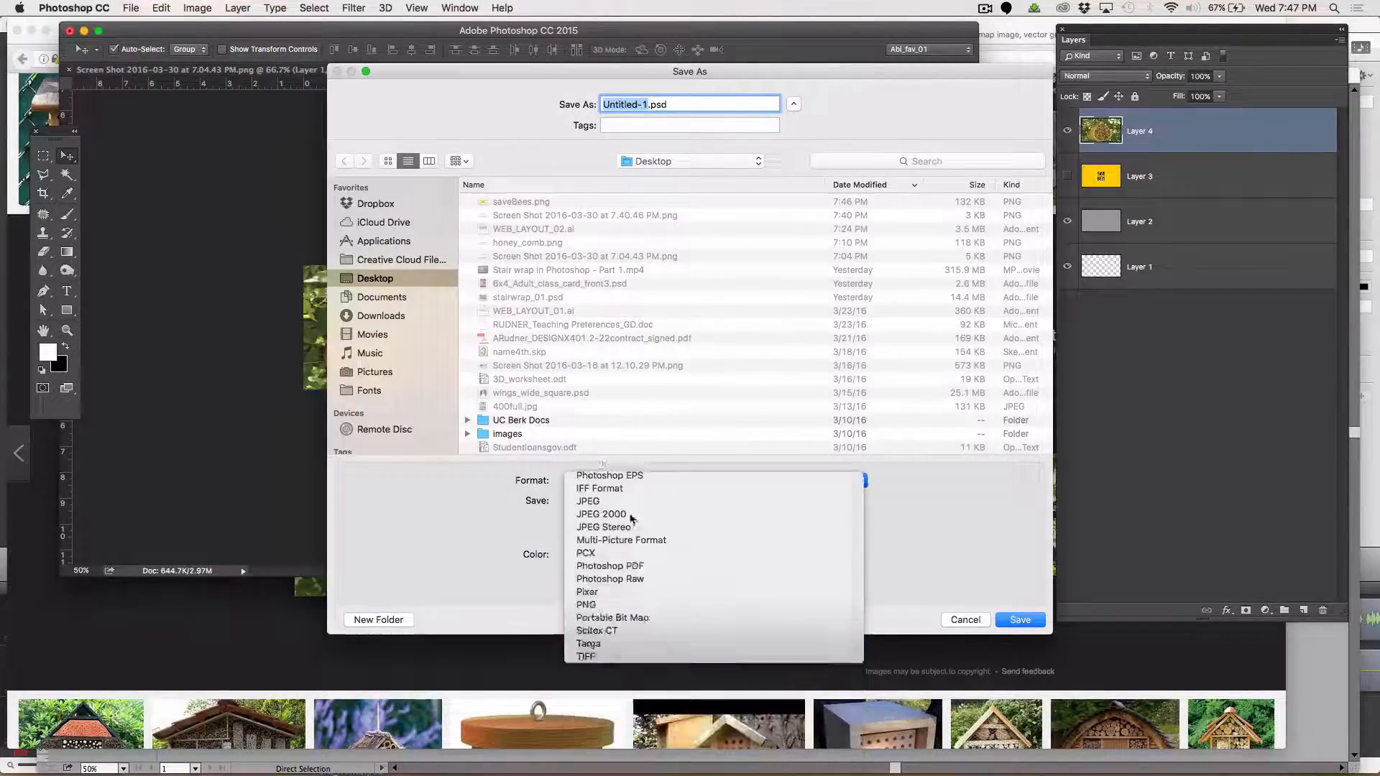
pyautogui.click(586, 605)
pyautogui.write('bee')
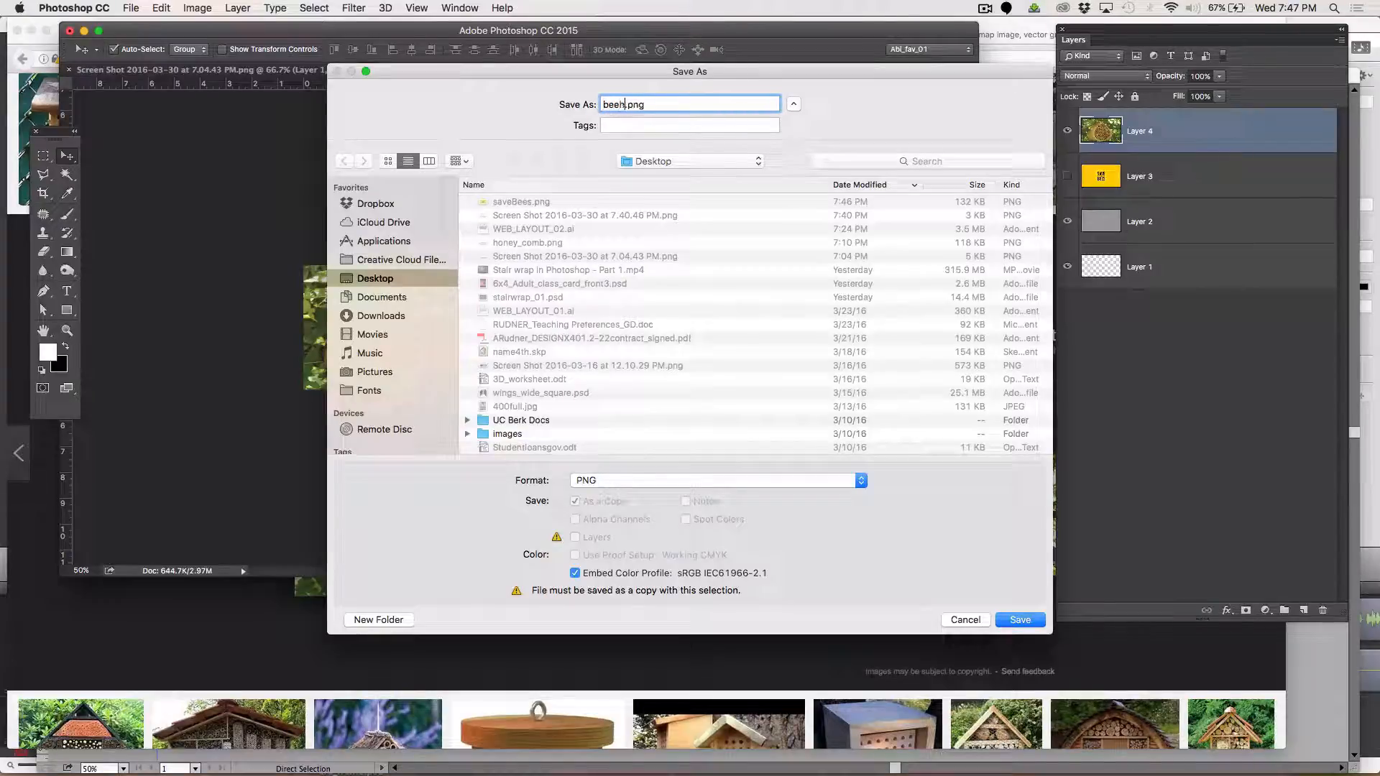
pyautogui.write('house')
pyautogui.press('Return')
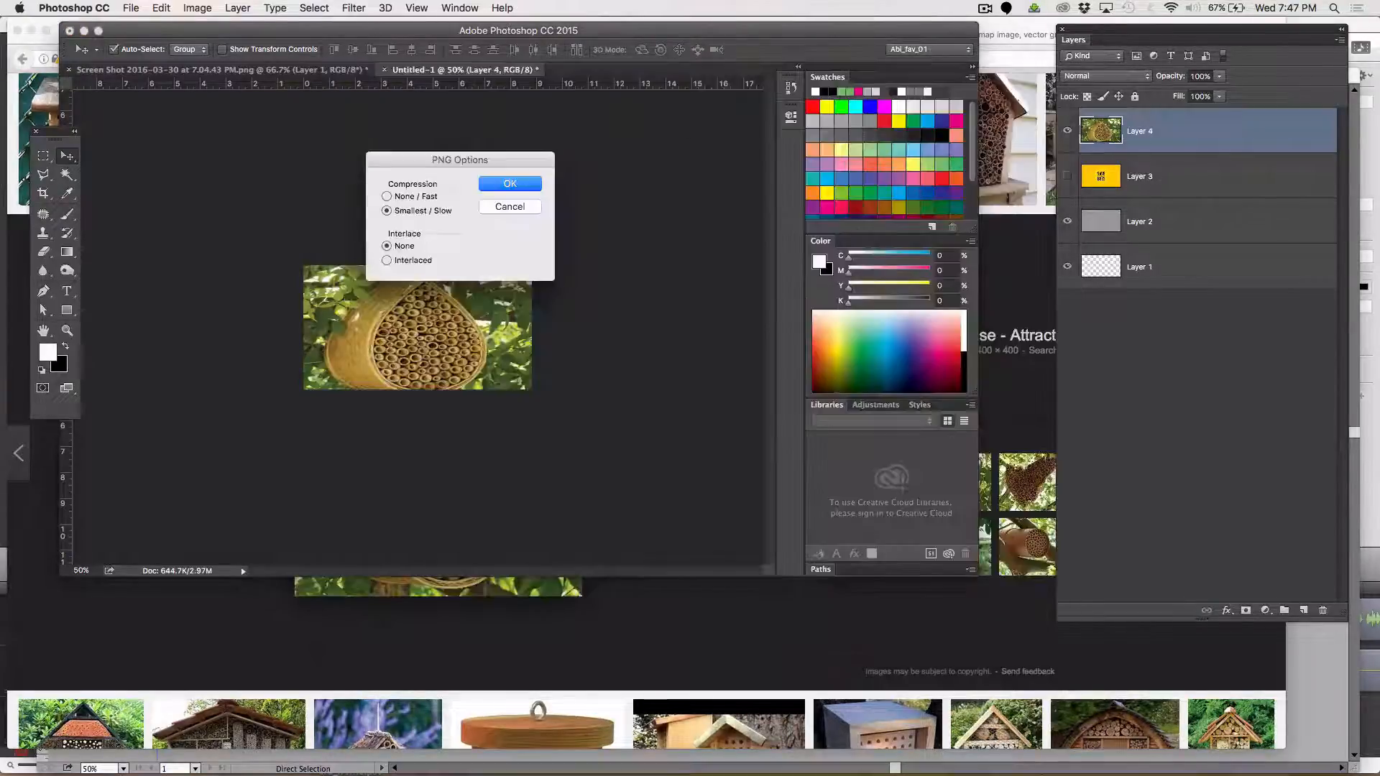
pyautogui.press('Return')
# Switch to Illustrator and place beehouse.png from the Desktop, sized to cover the middle grey panel
pyautogui.press('super+Tab')
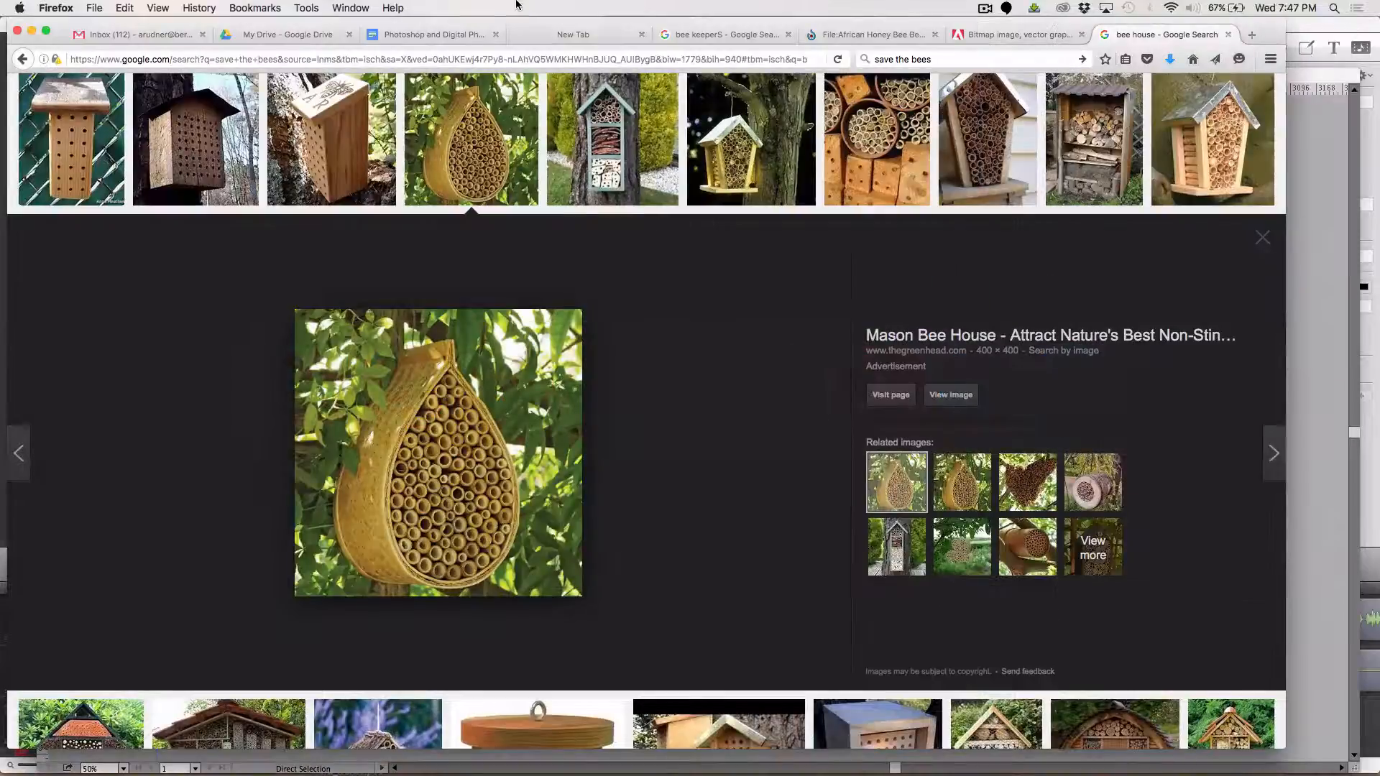
pyautogui.press('super+Tab')
pyautogui.press('super+Tab')
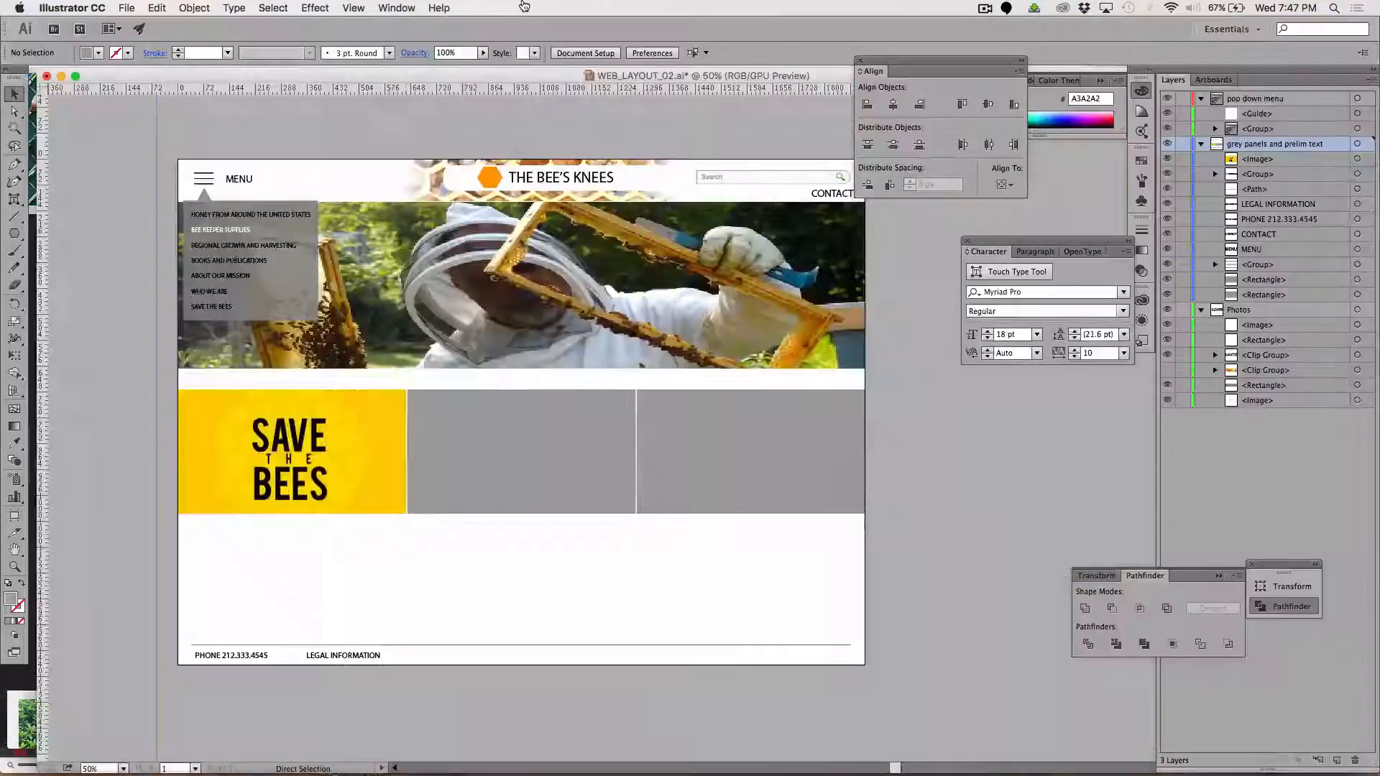
pyautogui.click(126, 8)
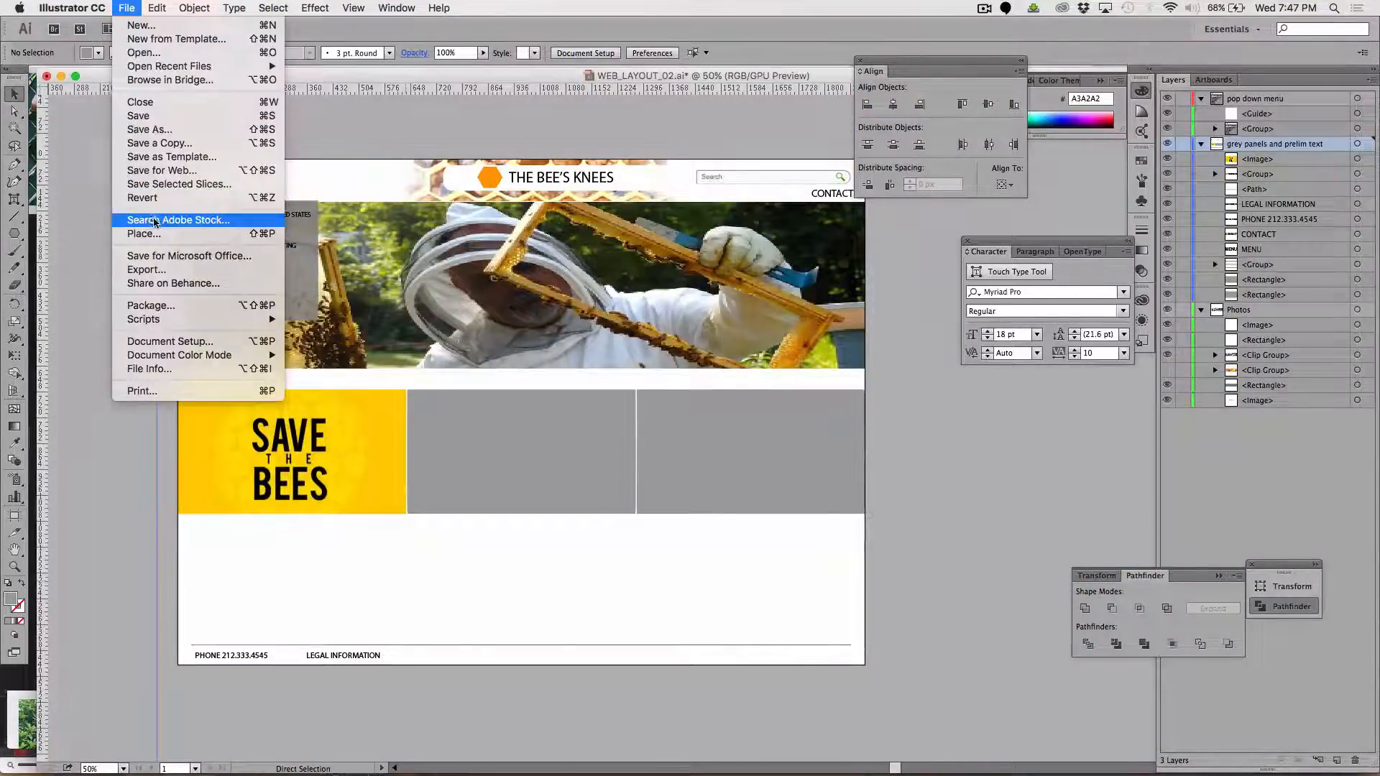
pyautogui.click(149, 235)
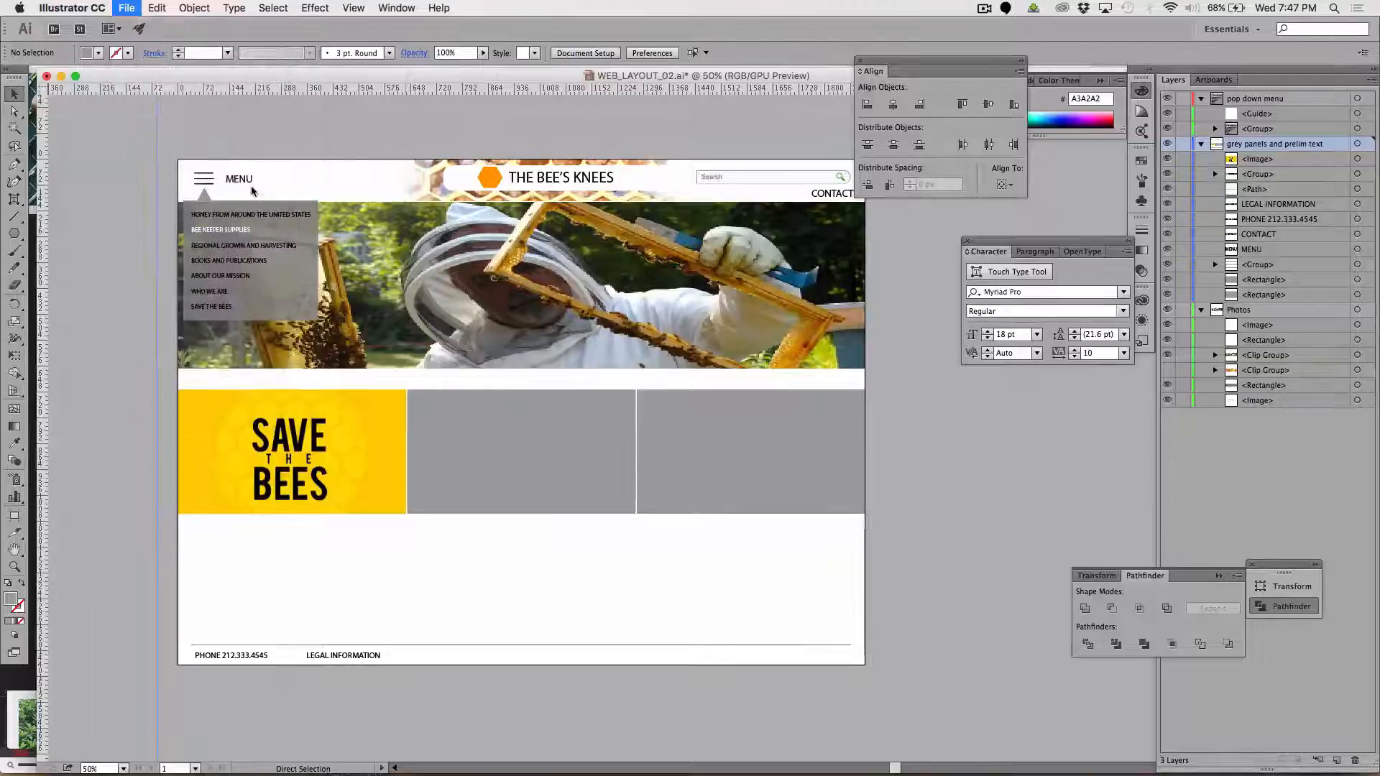
pyautogui.click(607, 176)
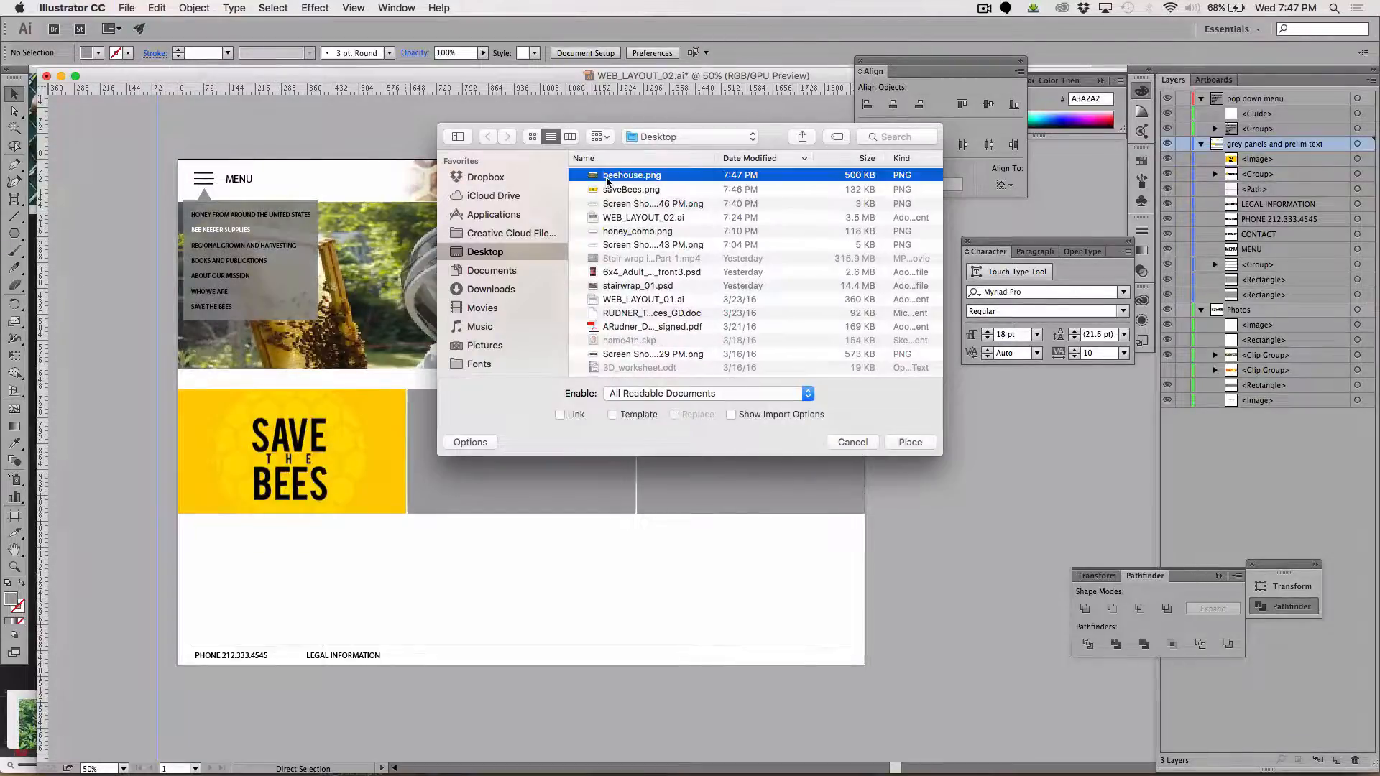
pyautogui.press('Return')
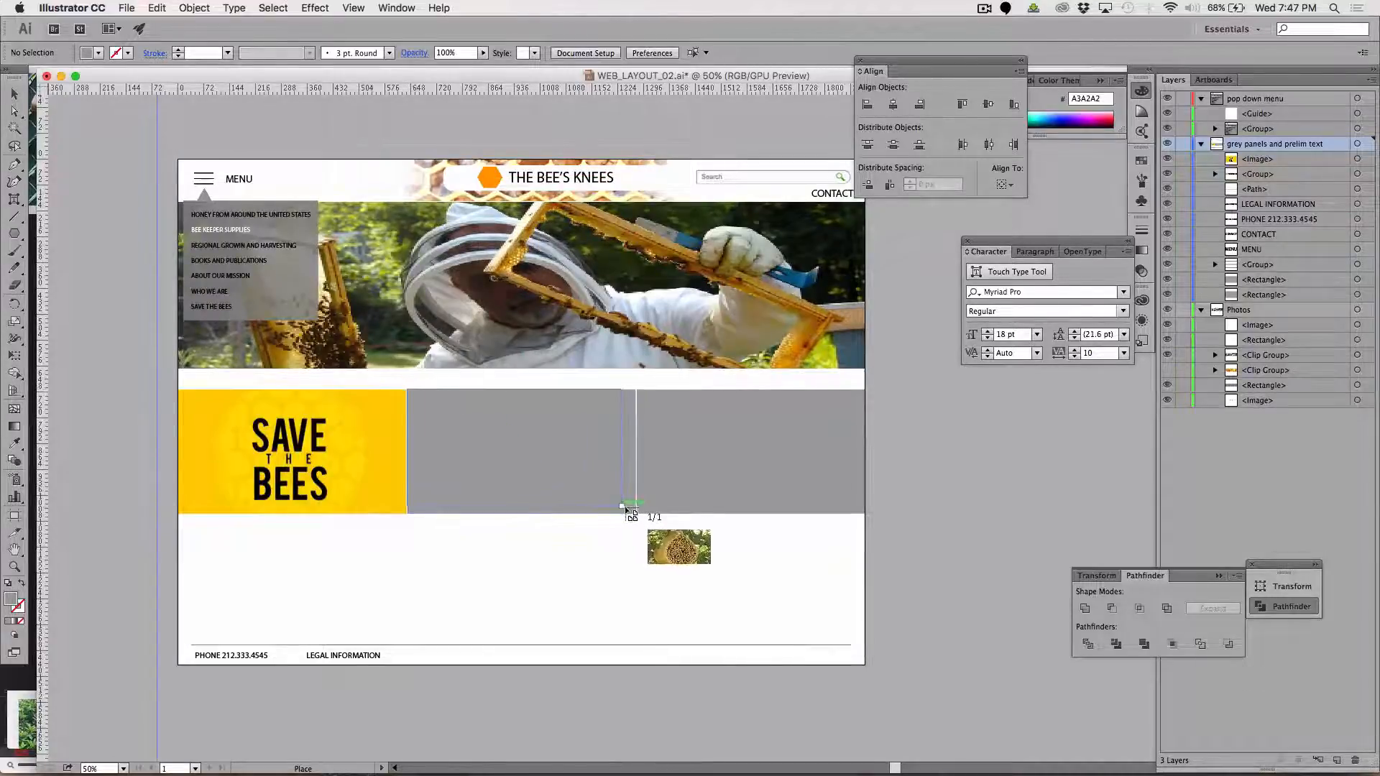
pyautogui.click(637, 514)
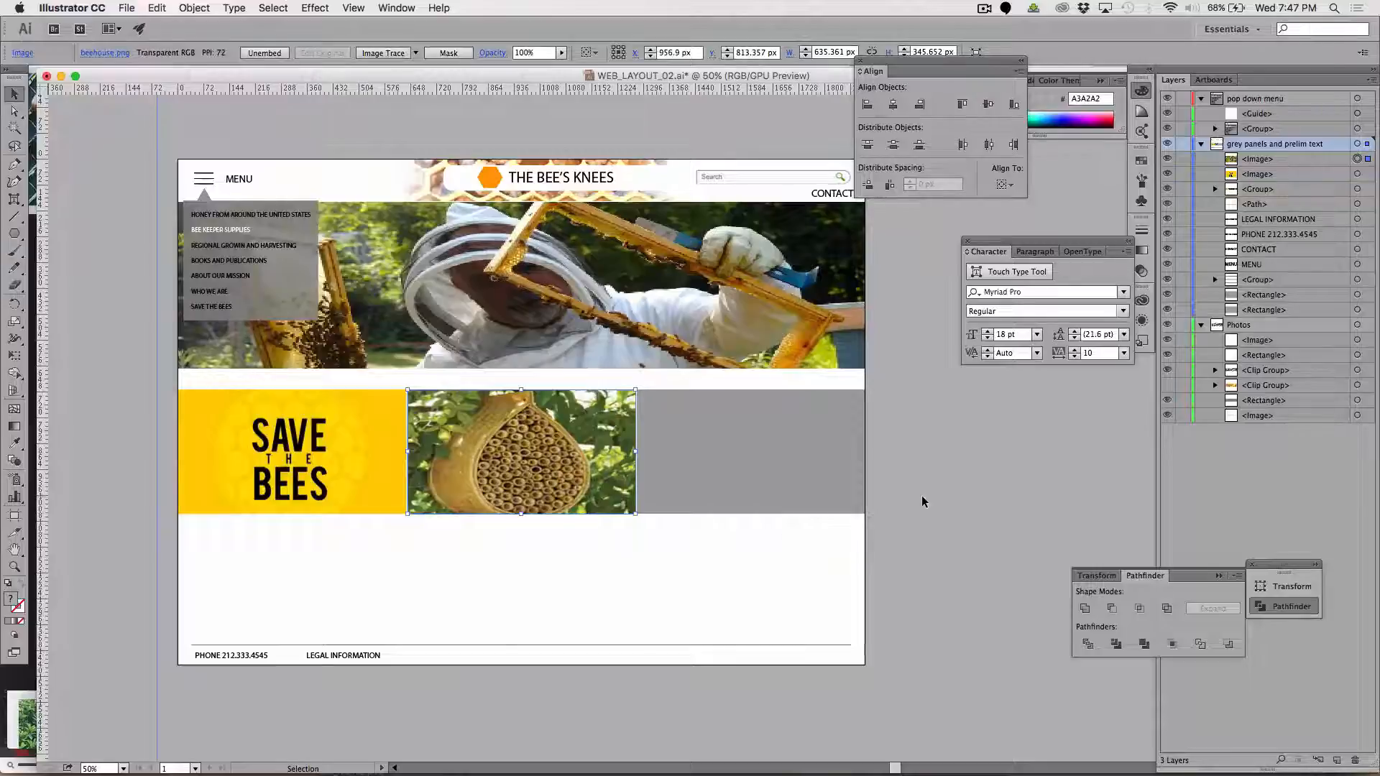
# Move the bee house image up about 50 px and delete the grey rectangle behind it
pyautogui.hotkey('shift', 'Up')
pyautogui.hotkey('shift', 'Up')
pyautogui.hotkey('shift', 'Up')
pyautogui.hotkey('shift', 'Up')
pyautogui.hotkey('shift', 'Up')
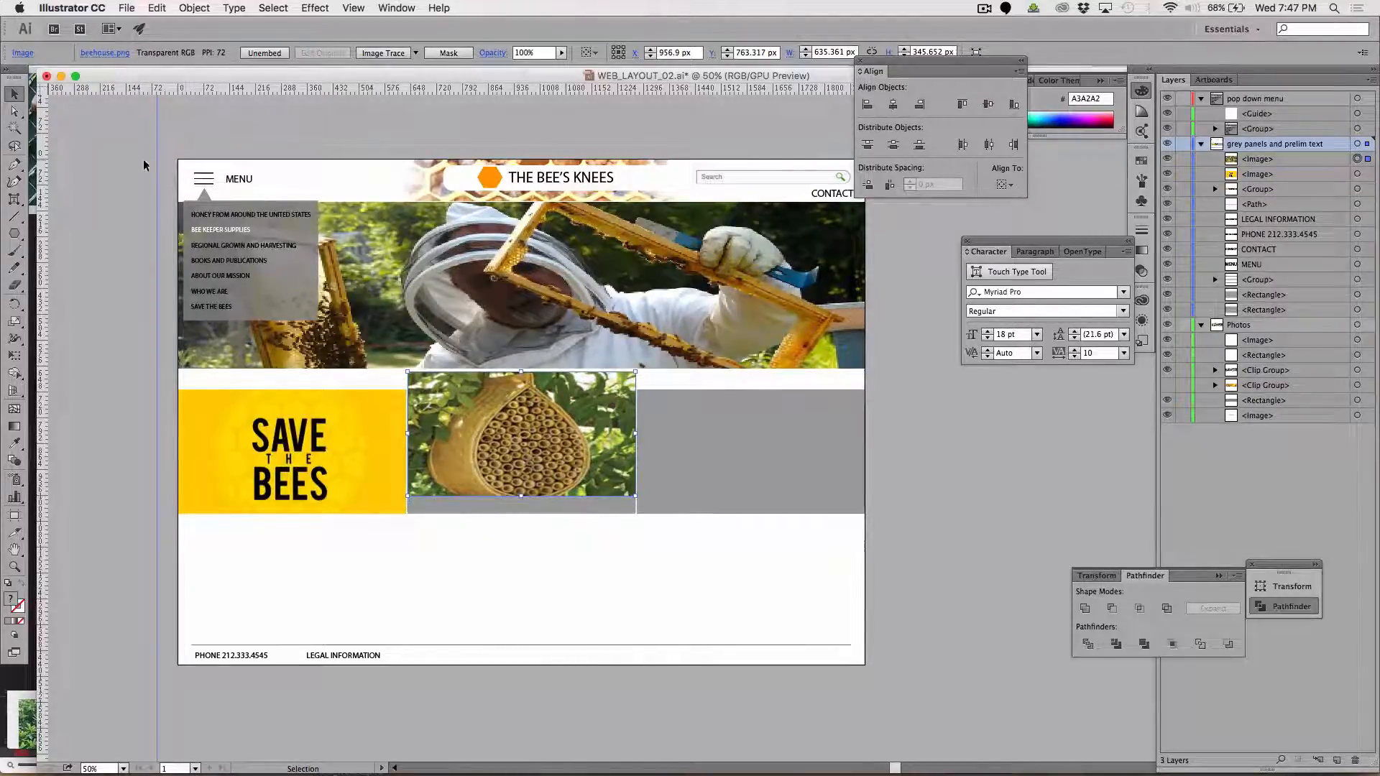
pyautogui.click(95, 278)
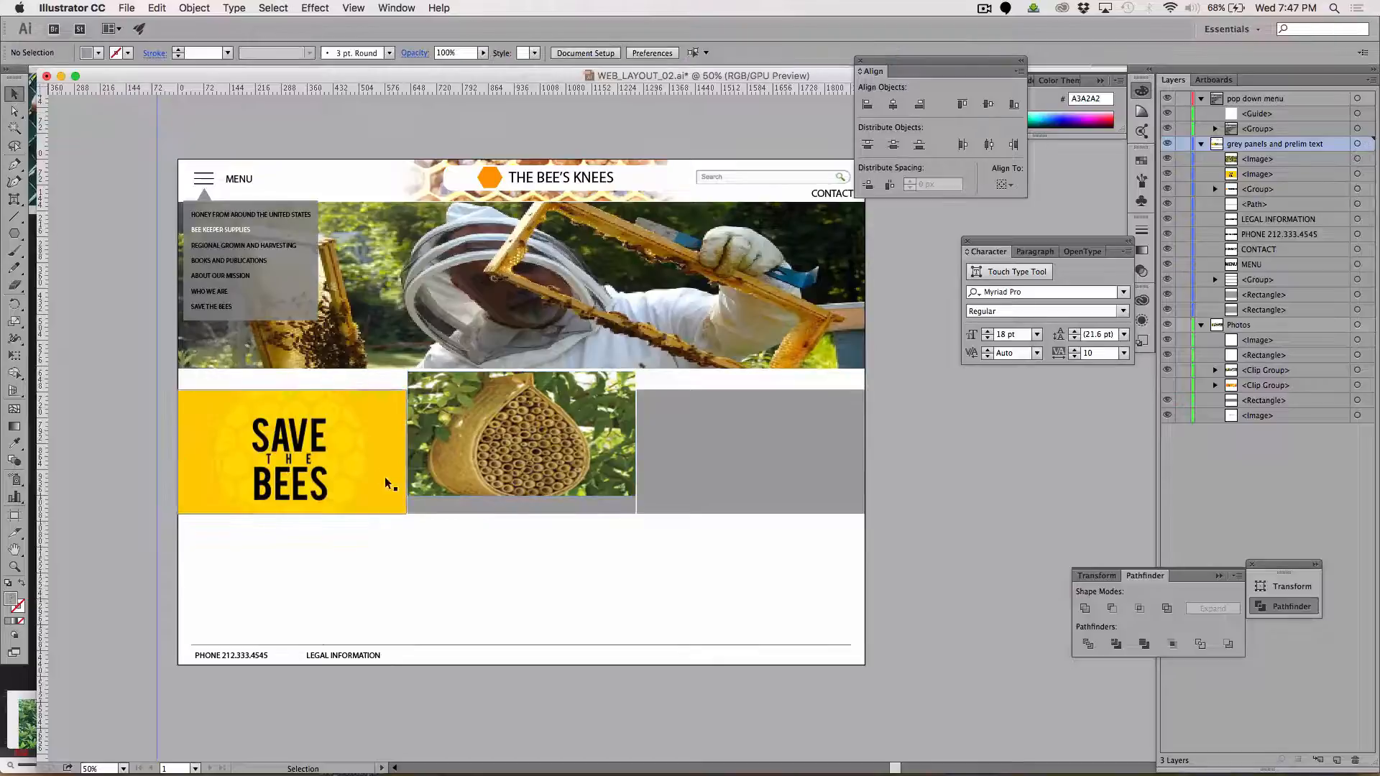
pyautogui.click(450, 513)
pyautogui.press('Delete')
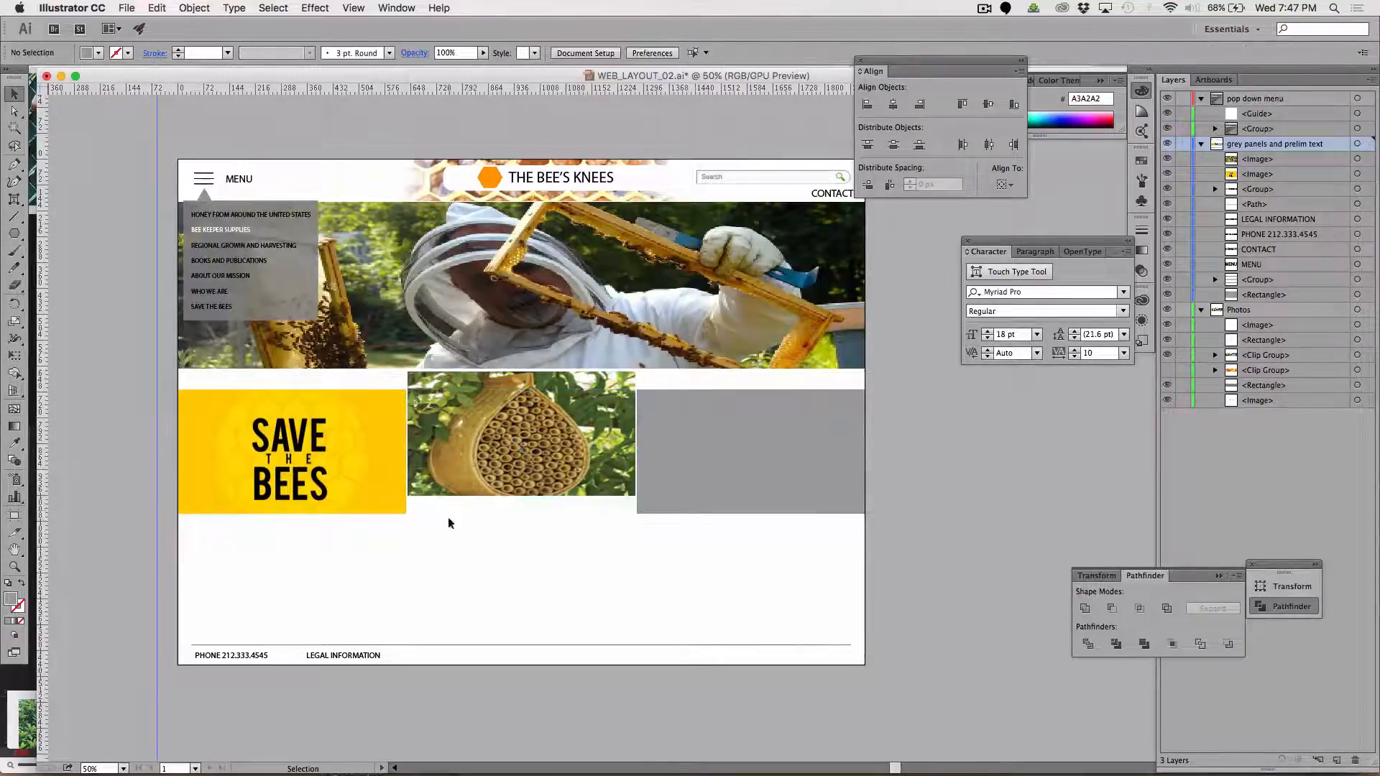
# Move the bee house image back down into line with the neighbouring panels and deselect it
pyautogui.click(474, 462)
pyautogui.moveTo(475, 462); pyautogui.dragTo(476, 470)
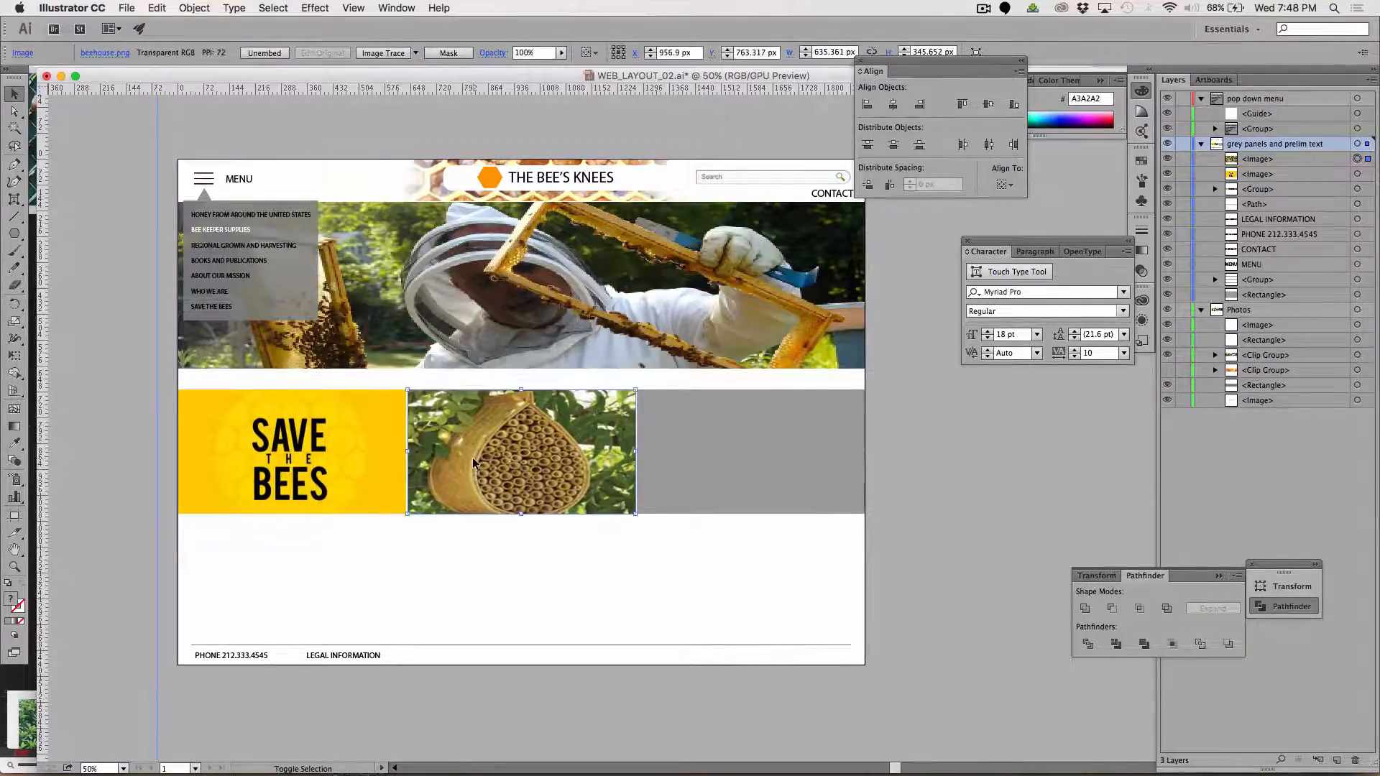
pyautogui.click(692, 537)
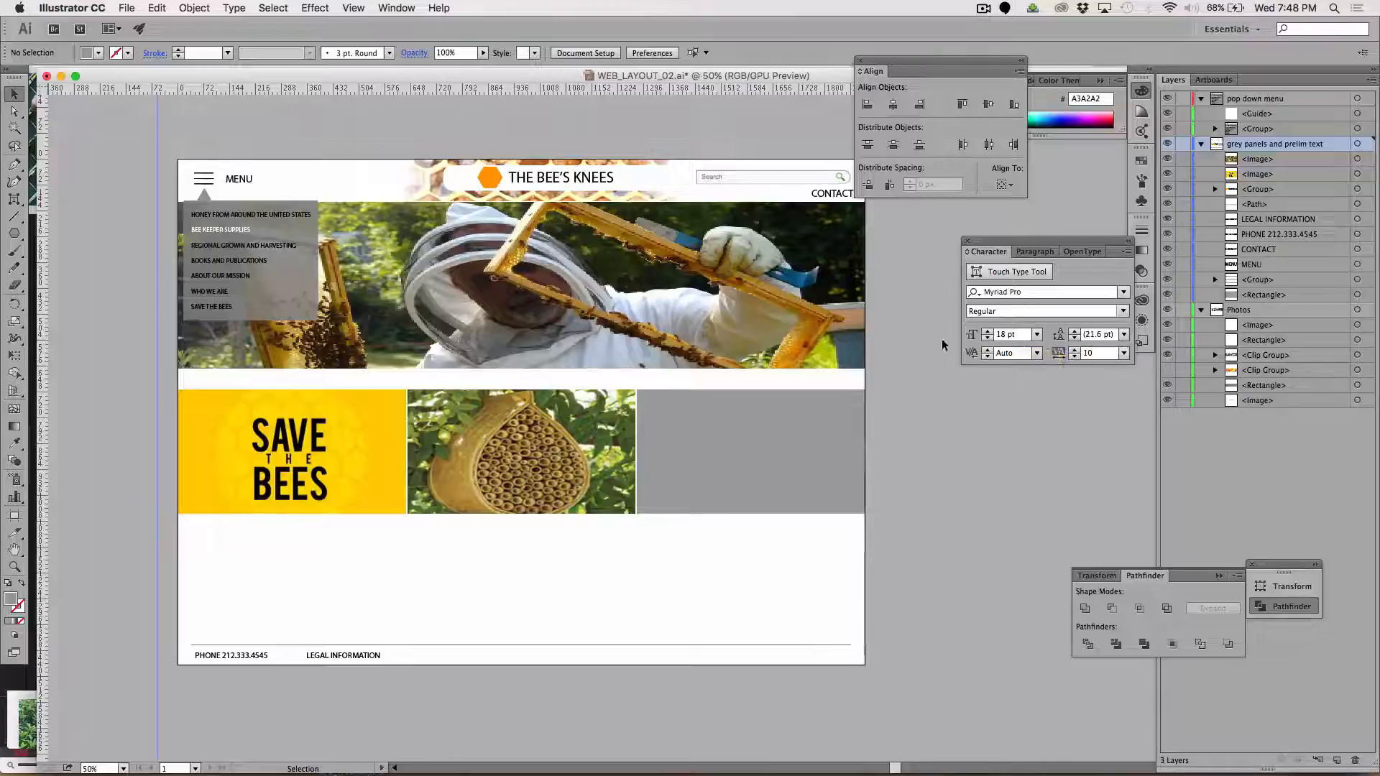
# Add the text LEARN ABOUT HOW YOU CAN HELP just below the left side of the SAVE THE BEES panel
pyautogui.press('super+equal')
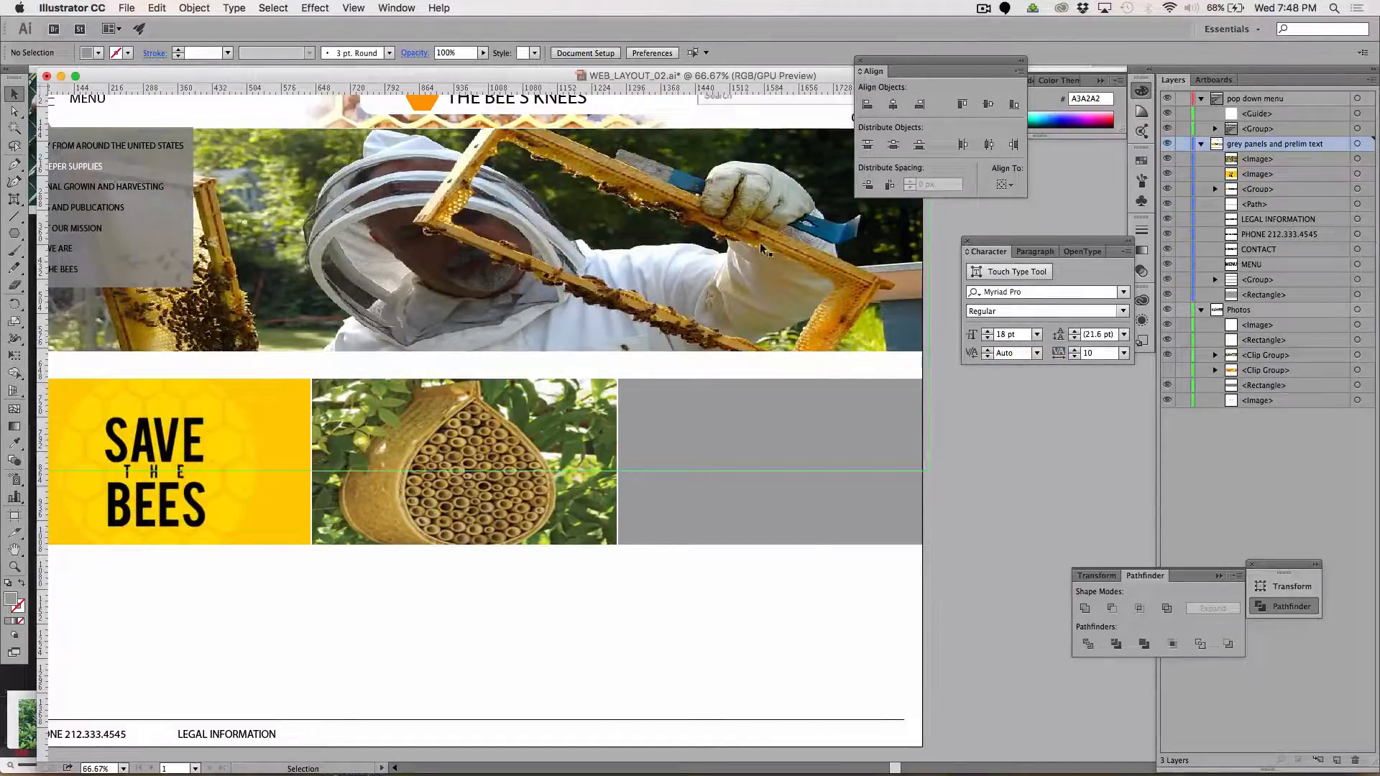
pyautogui.hscroll(-5, 624, 455)
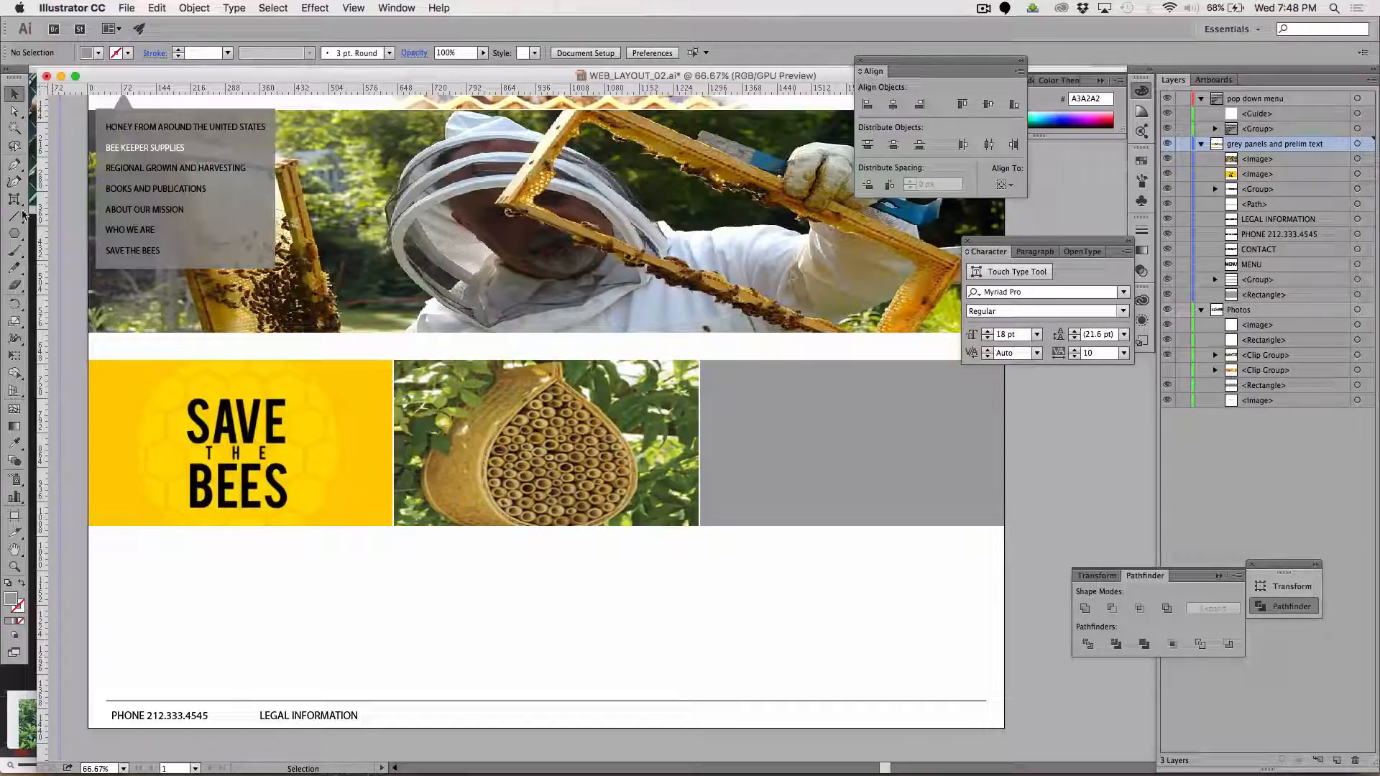
pyautogui.moveTo(13, 200); pyautogui.dragTo(36, 195)
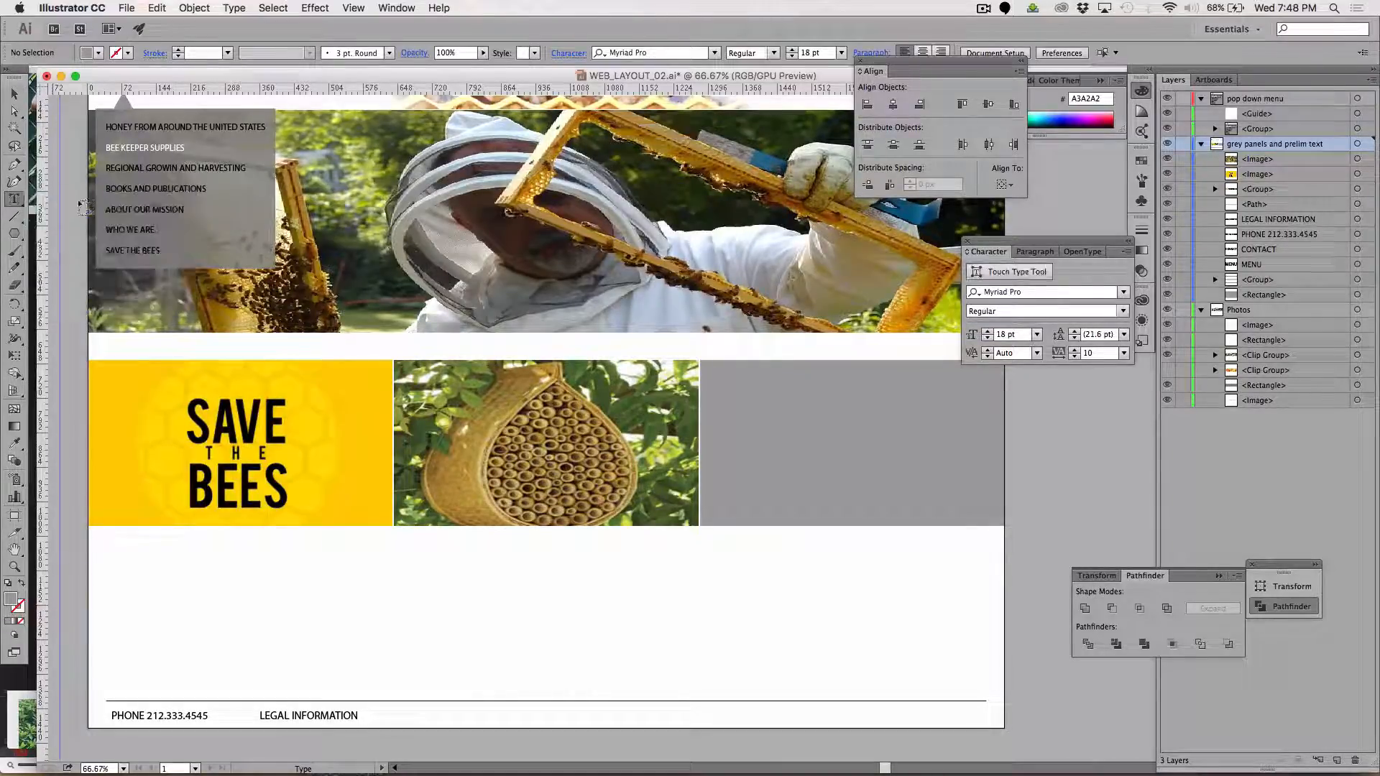
pyautogui.click(112, 556)
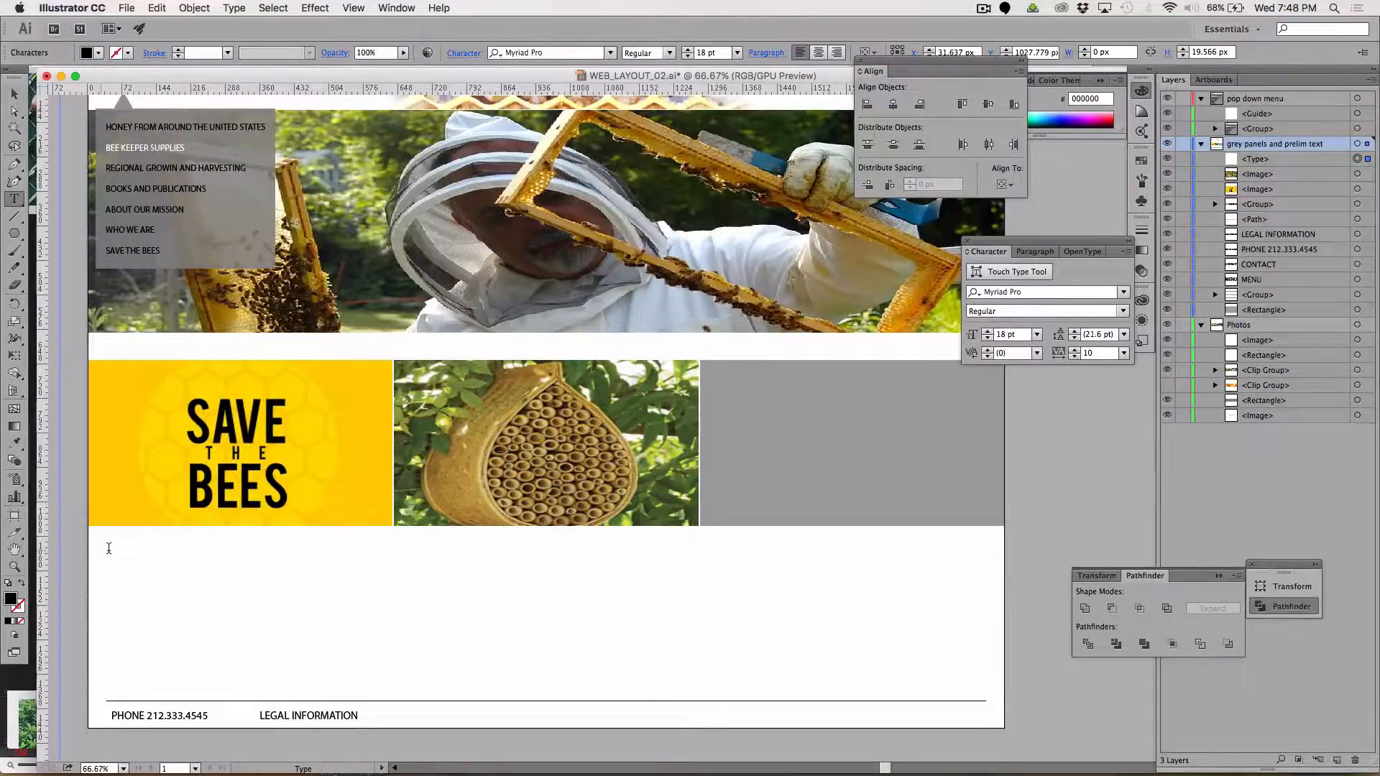
pyautogui.write('LEAR')
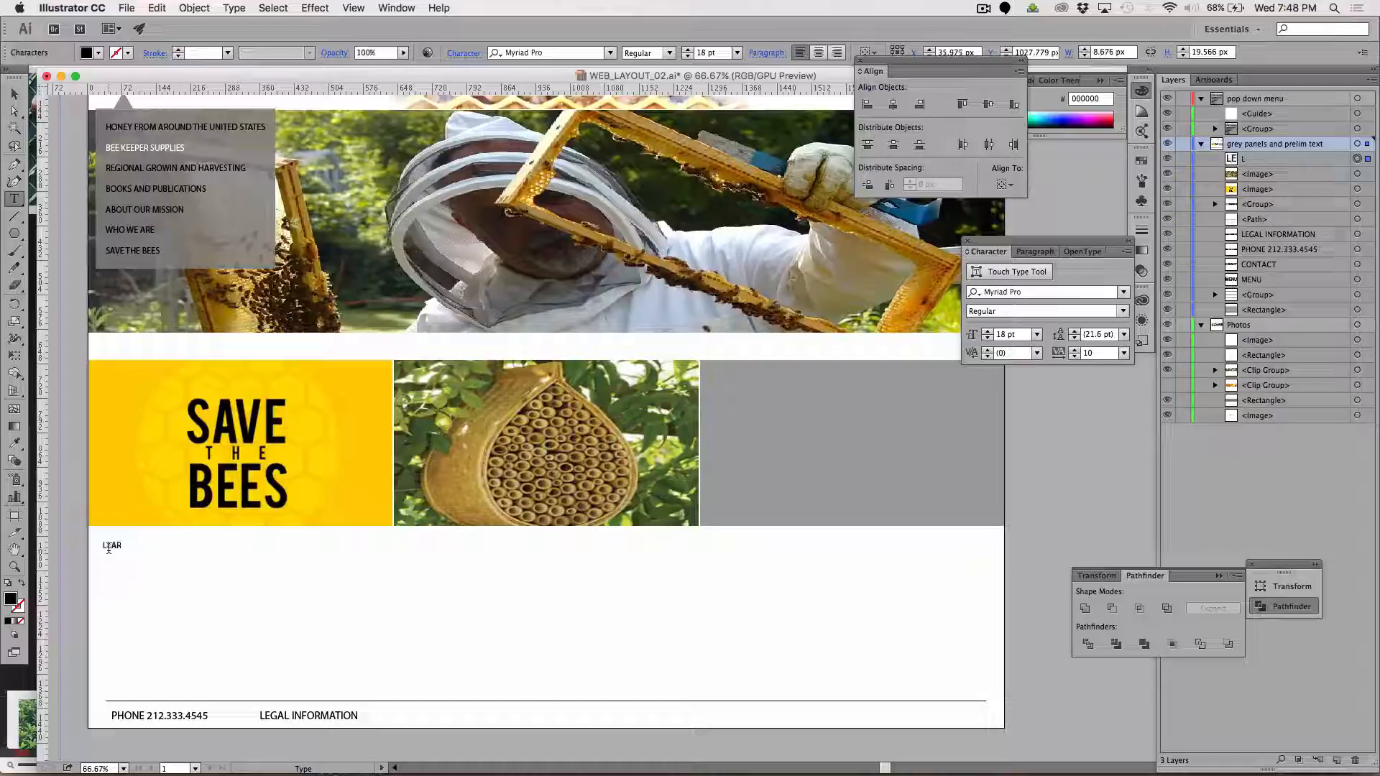
pyautogui.write('N AB')
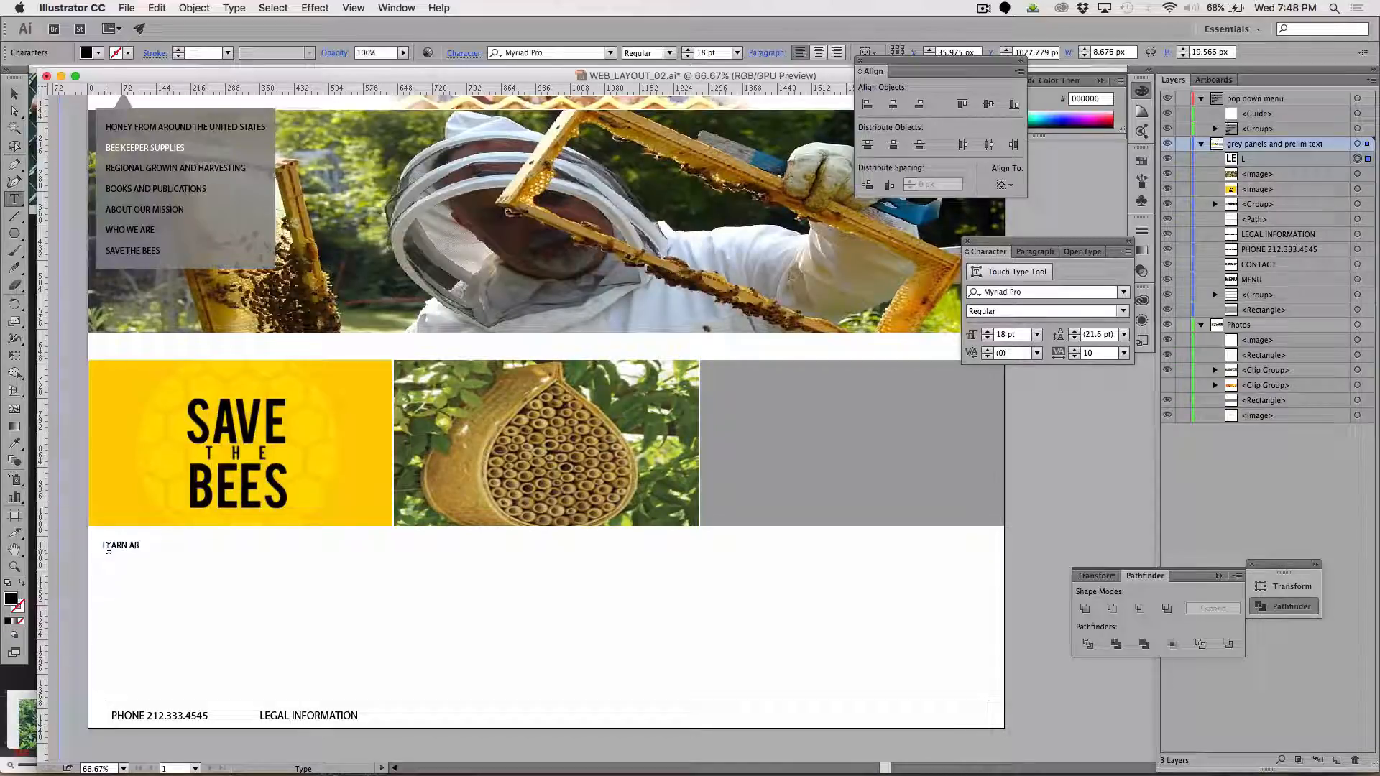
pyautogui.write('OUT HO')
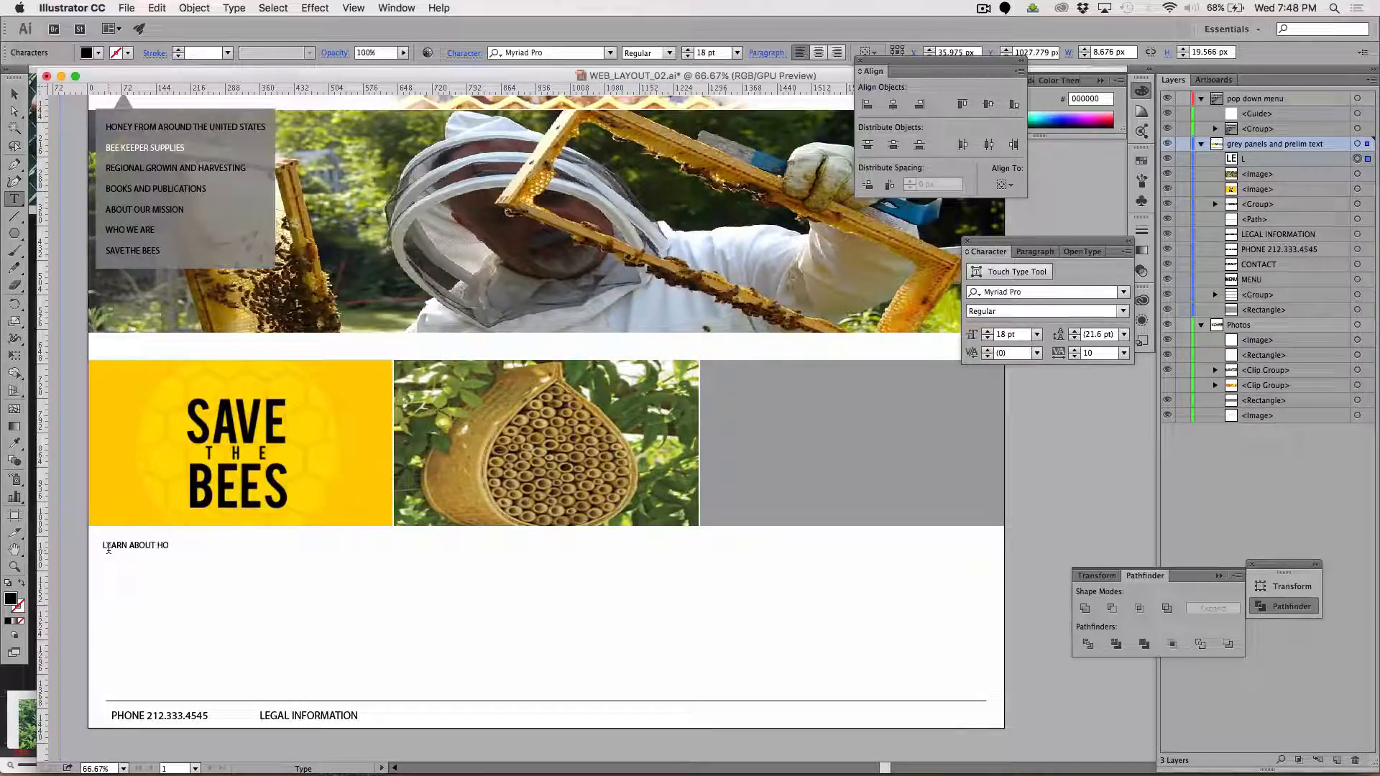
pyautogui.write('W YOU CAN')
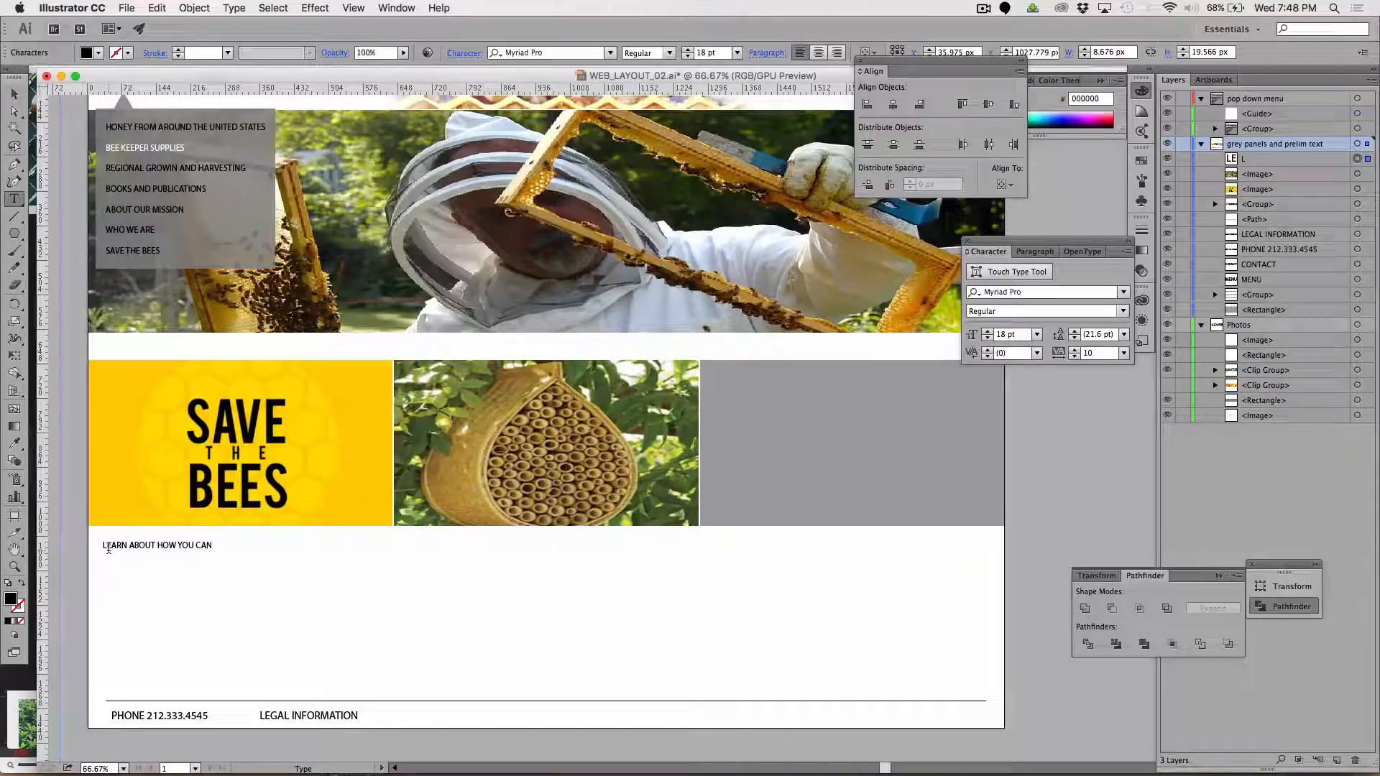
pyautogui.write(' HELP')
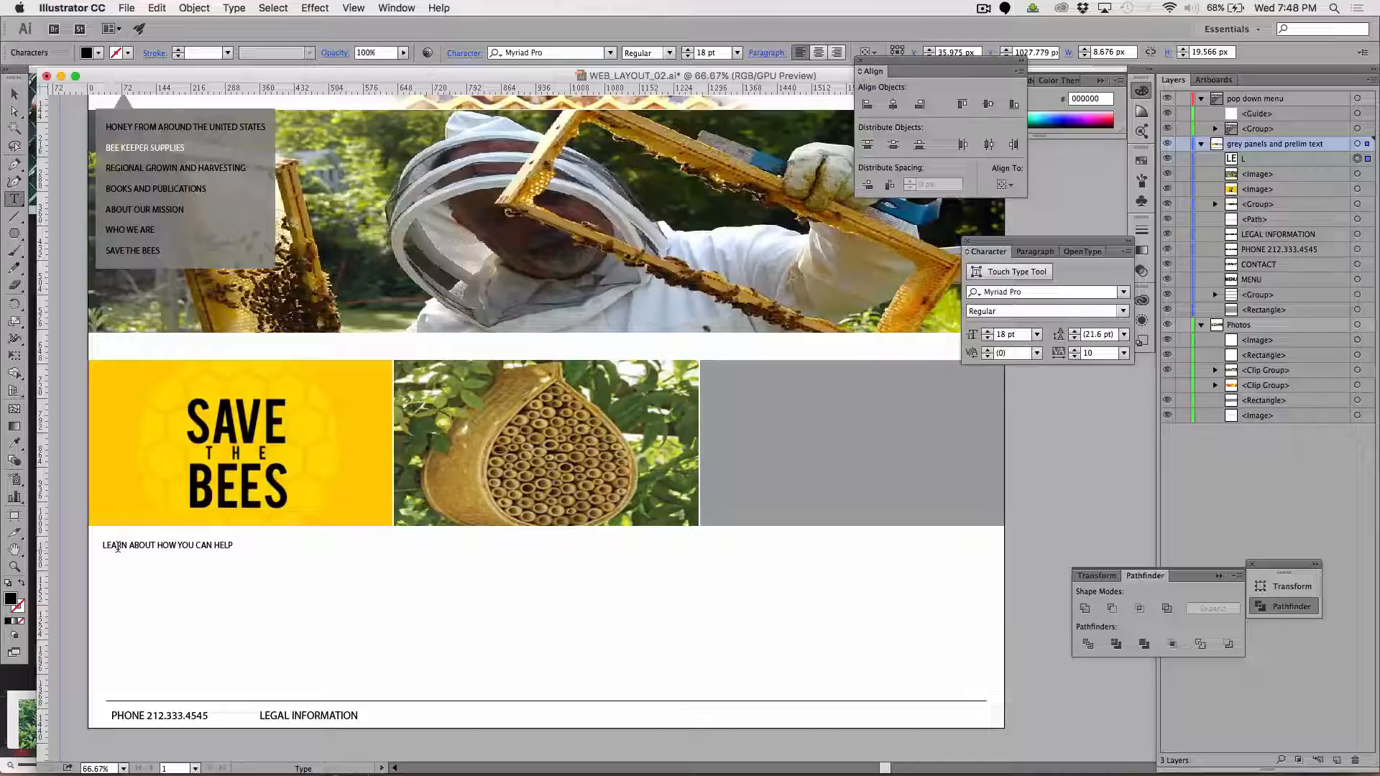
# Set the font of the LEARN ABOUT HOW YOU CAN HELP caption to Open Sans Bold
pyautogui.tripleClick(118, 547)
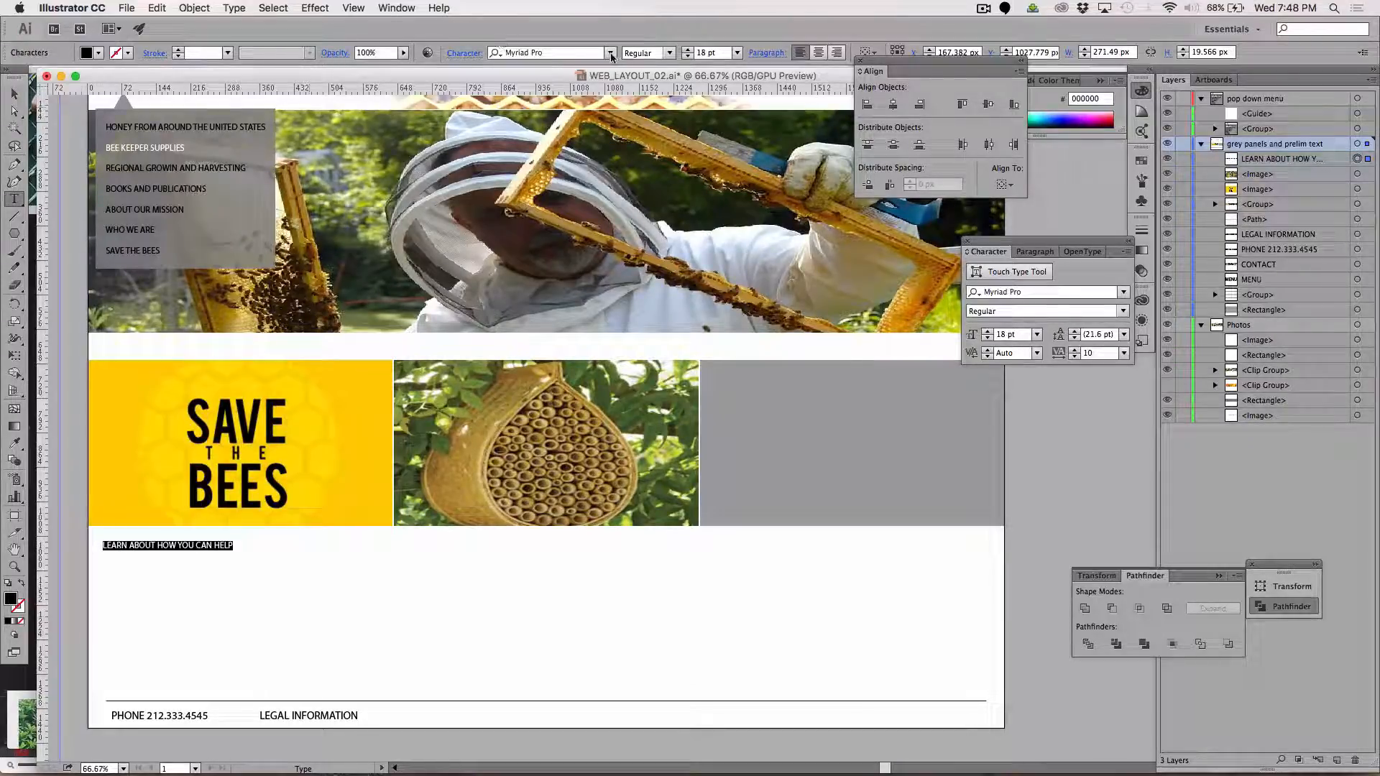
pyautogui.click(610, 54)
pyautogui.write('op')
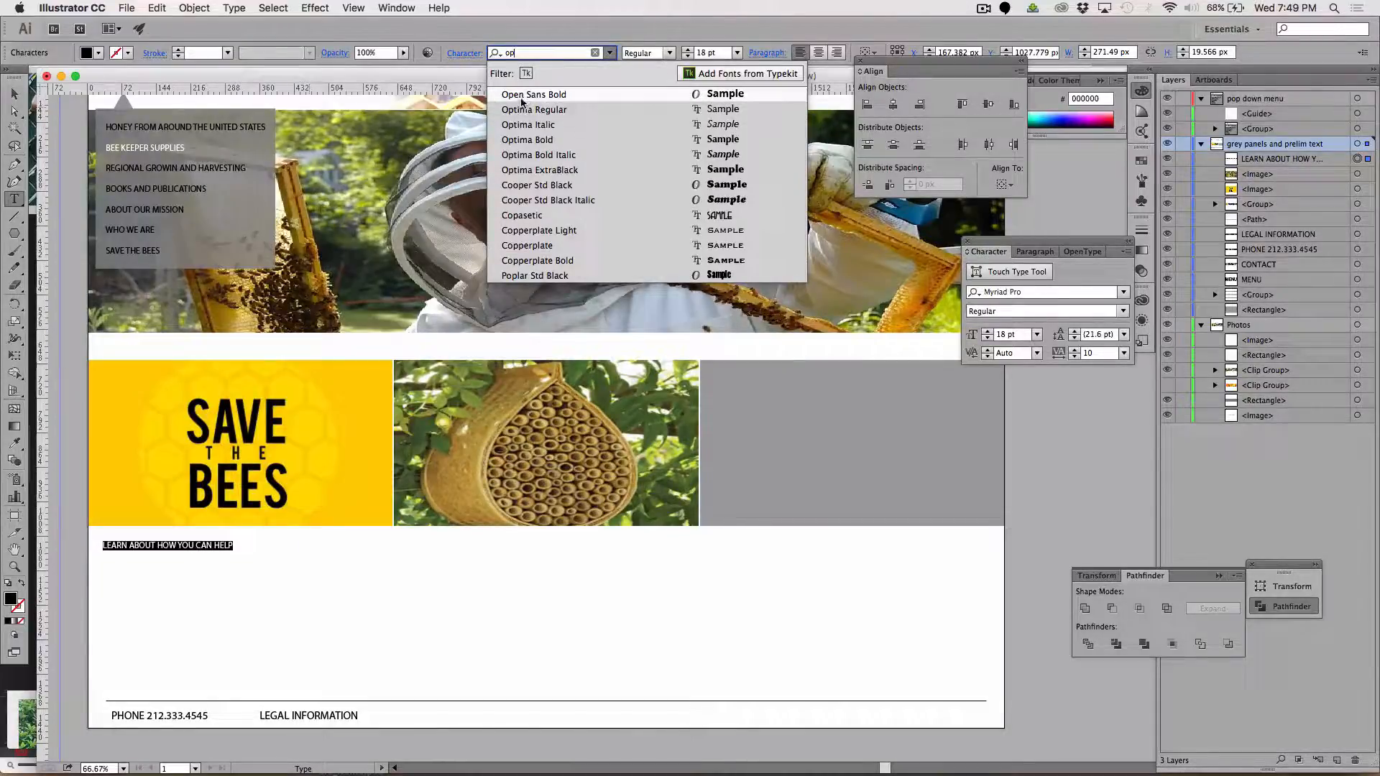
pyautogui.click(521, 96)
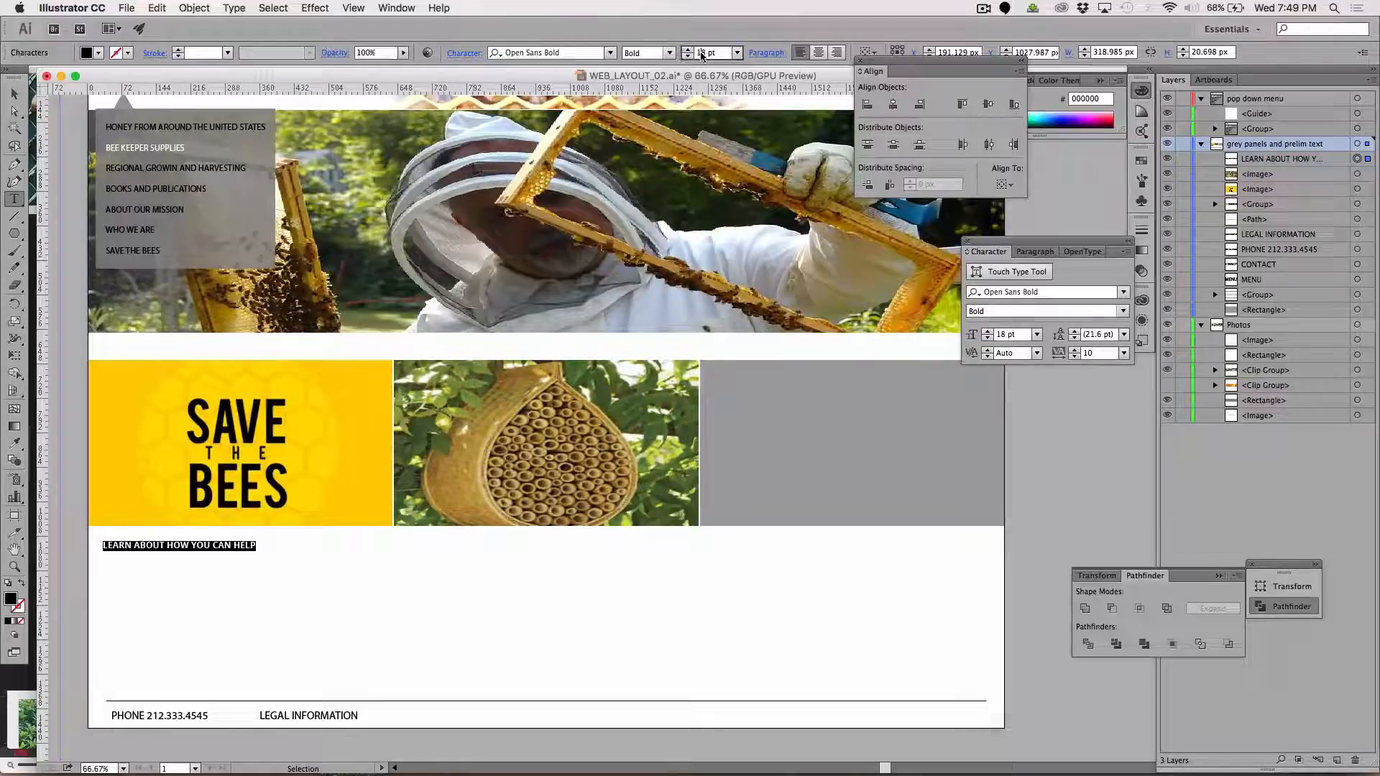
# Enlarge the LEARN ABOUT HOW YOU CAN HELP caption to 33 pt
pyautogui.click(701, 53)
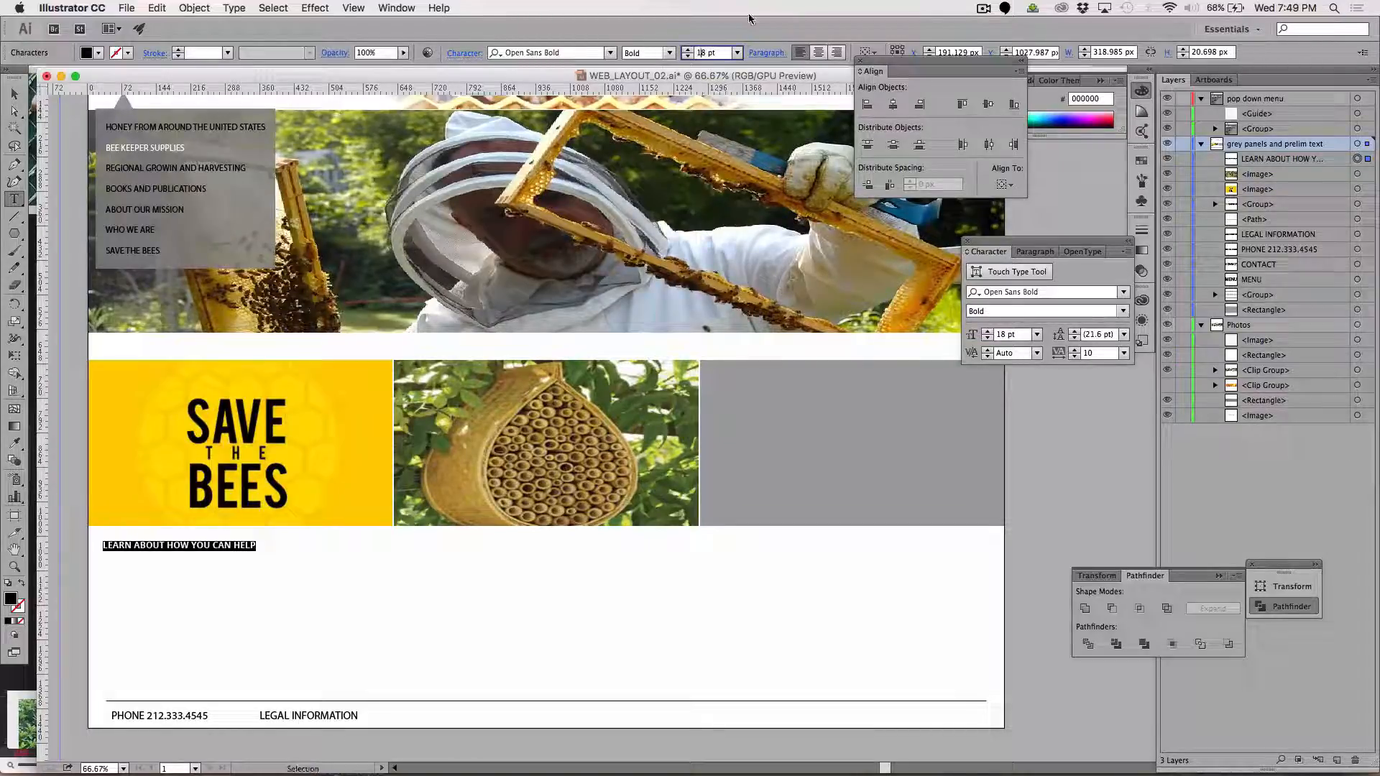
pyautogui.press('Up')
pyautogui.press('Up')
pyautogui.press('Up')
pyautogui.press('Up')
pyautogui.press('Up')
pyautogui.press('Up')
pyautogui.press('Up')
pyautogui.press('Up')
pyautogui.press('Up')
pyautogui.press('Up')
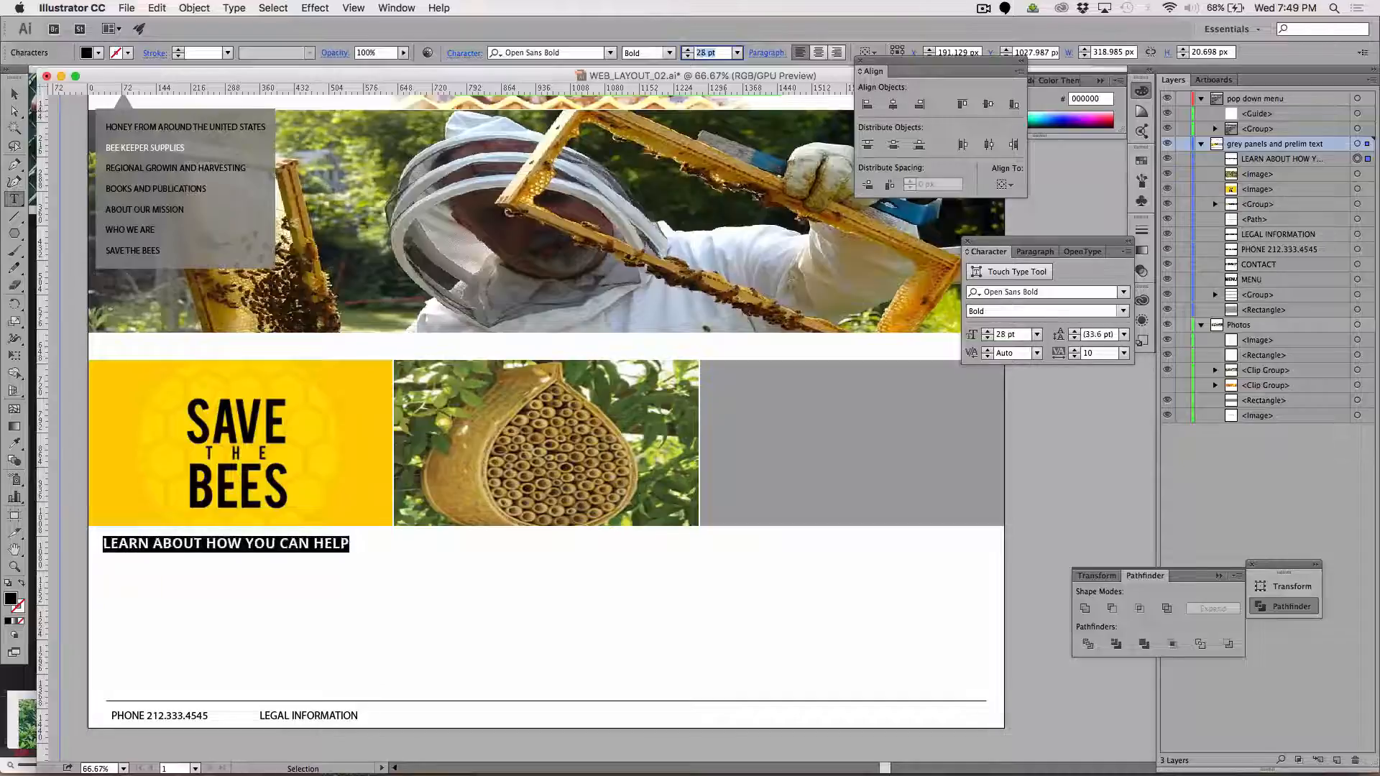
pyautogui.press('Up')
pyautogui.press('Up')
pyautogui.press('Up')
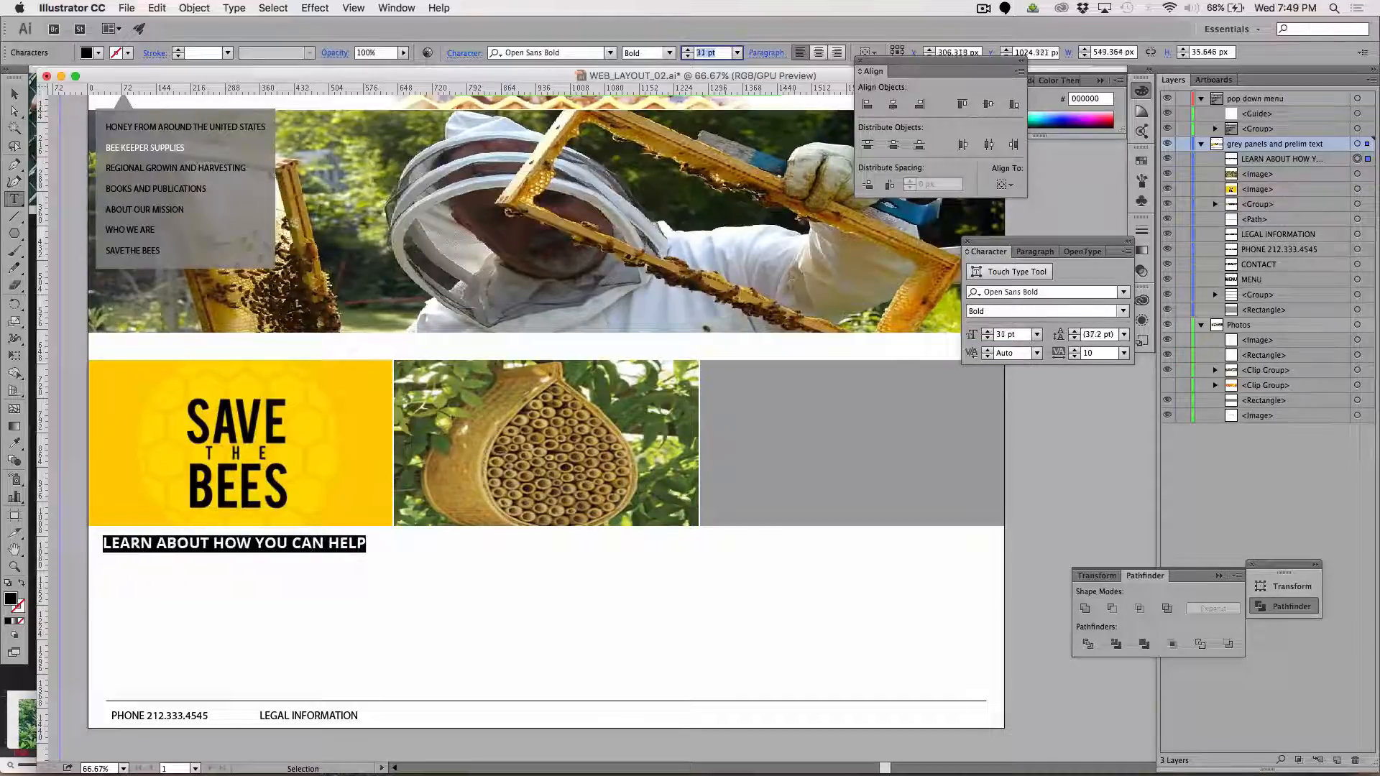
pyautogui.press('Up')
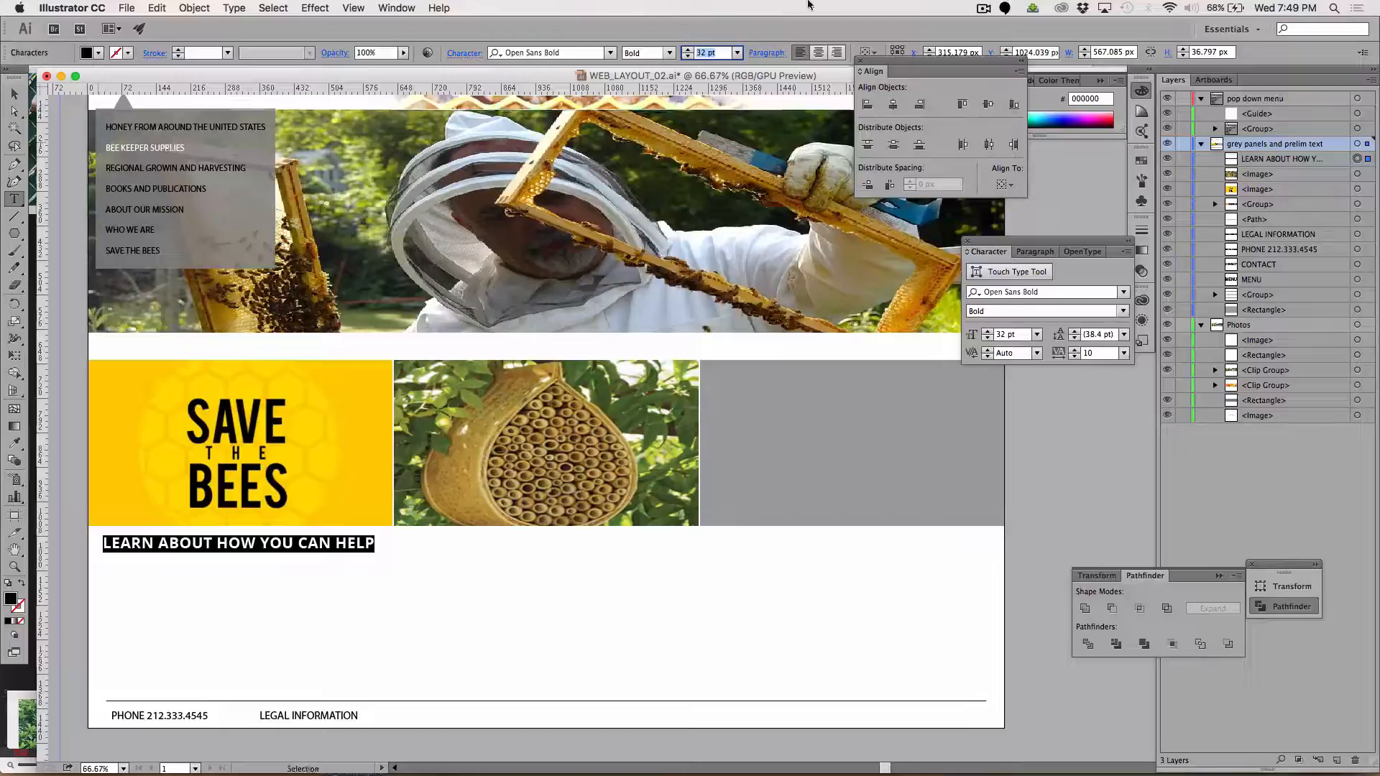
pyautogui.press('Up')
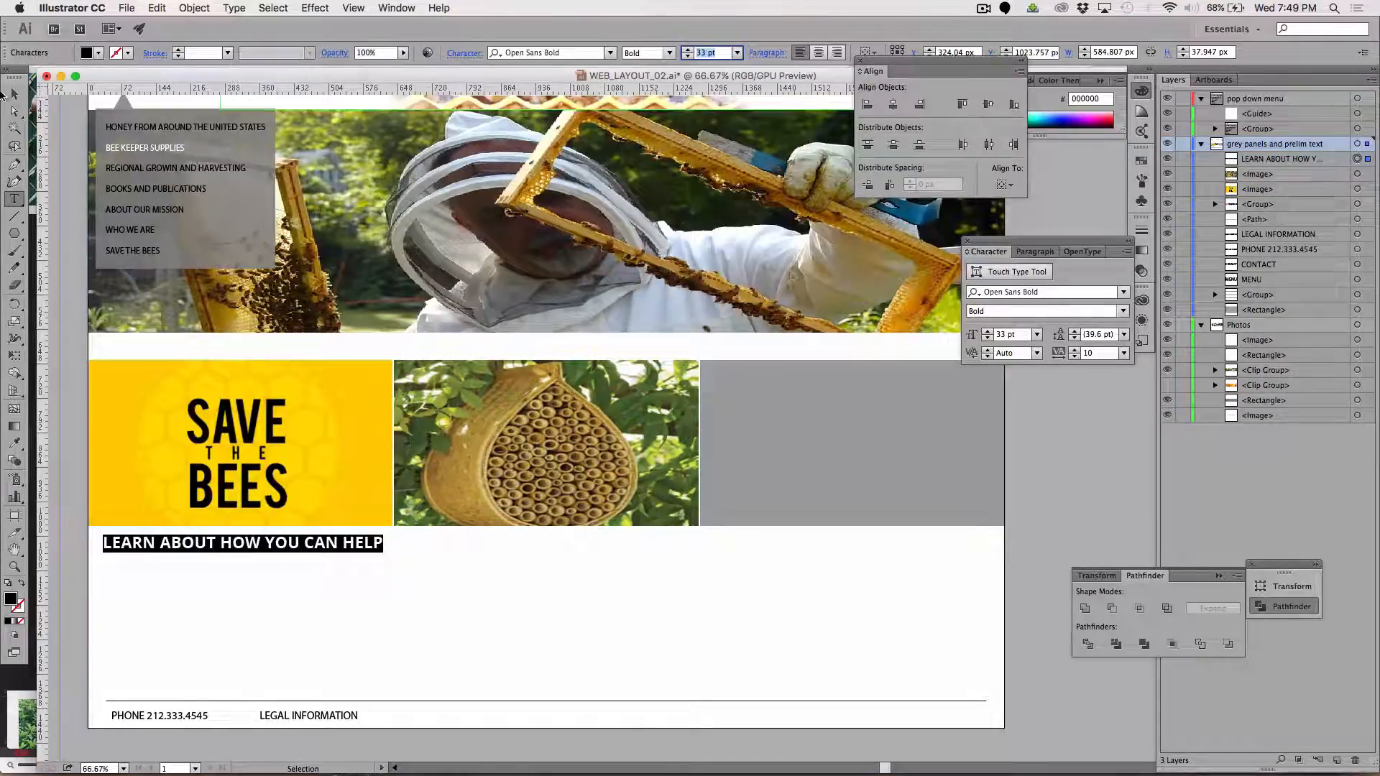
# Move the caption about 15 px to the left so it fits under the SAVE THE BEES panel, and deselect it
pyautogui.click(14, 94)
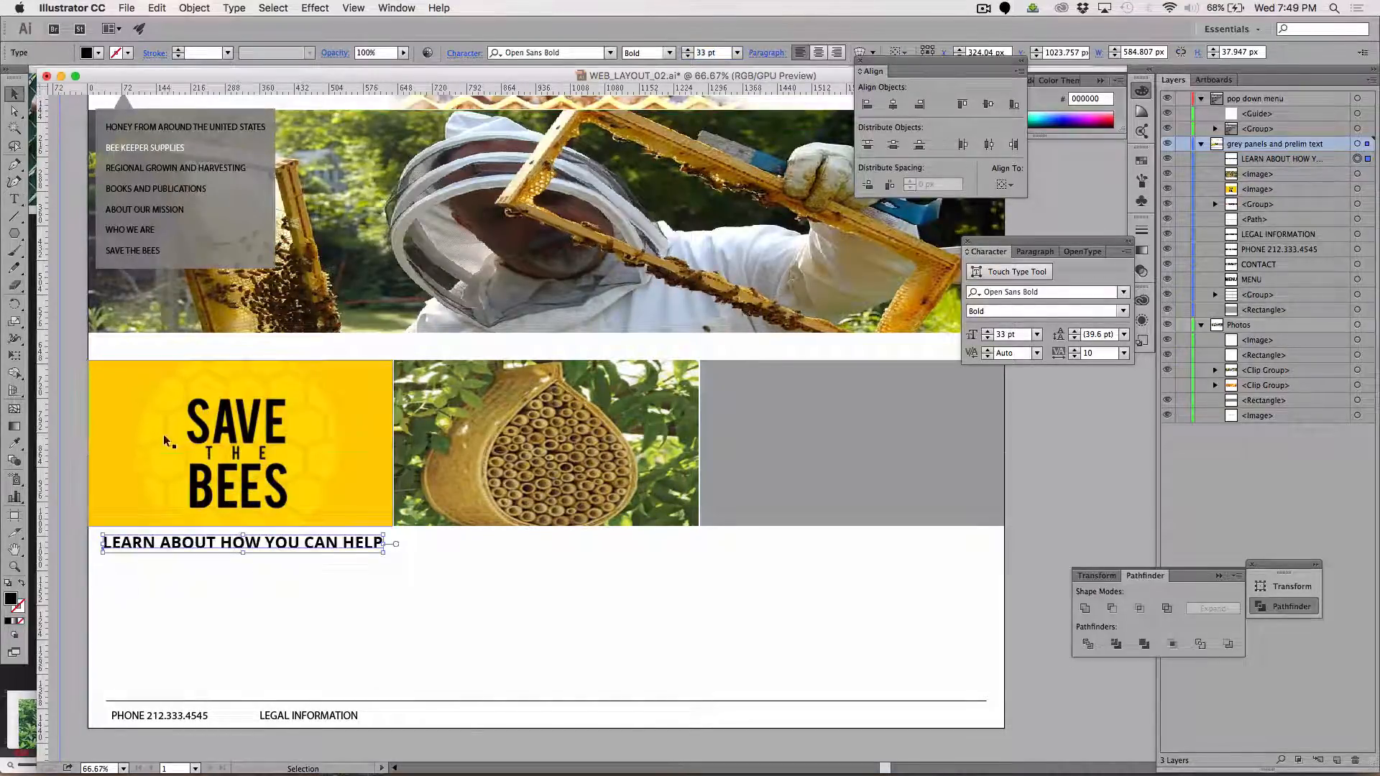
pyautogui.moveTo(143, 548); pyautogui.dragTo(136, 547)
pyautogui.click(205, 582)
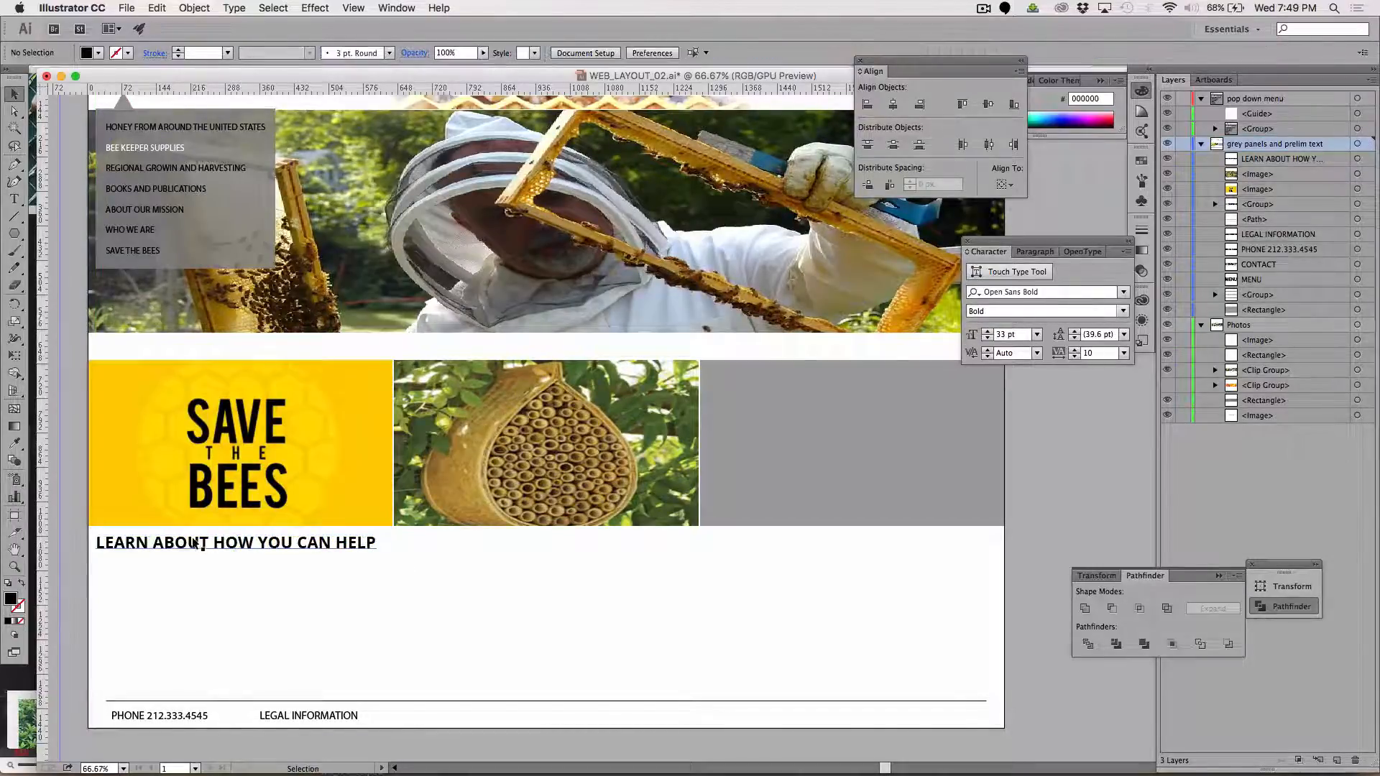
pyautogui.click(194, 543)
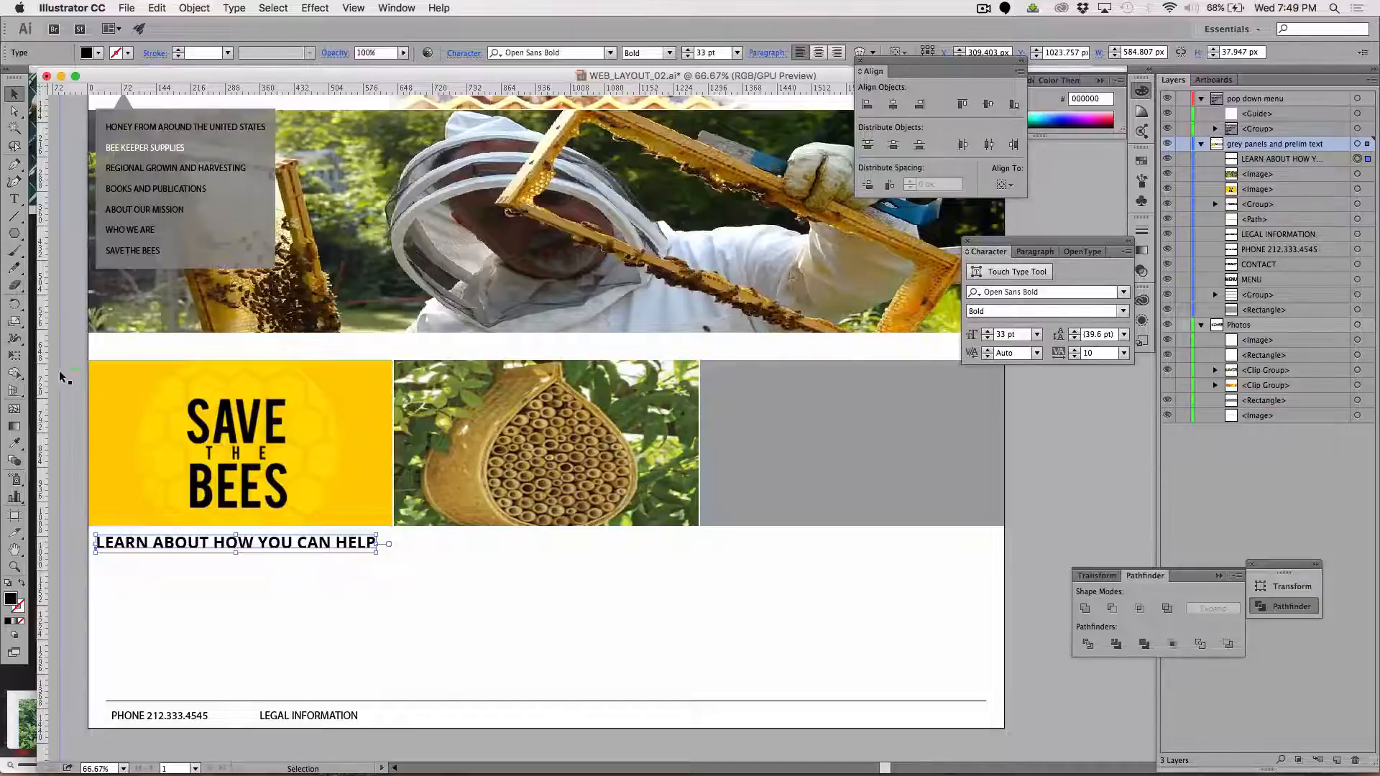
pyautogui.click(59, 392)
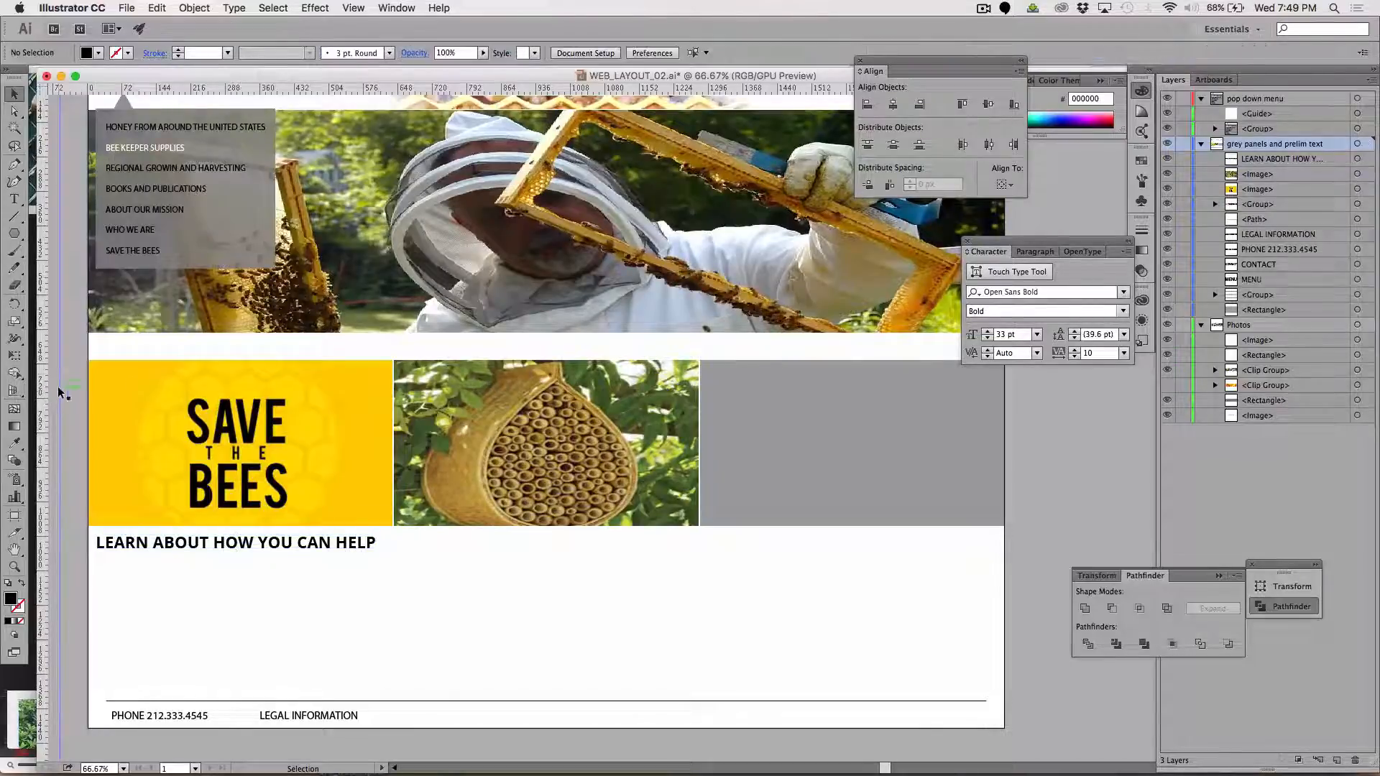
# Draw a rectangle about 636 by 365 px from the lower edge of the SAVE THE BEES panel down to the footer line
pyautogui.click(14, 216)
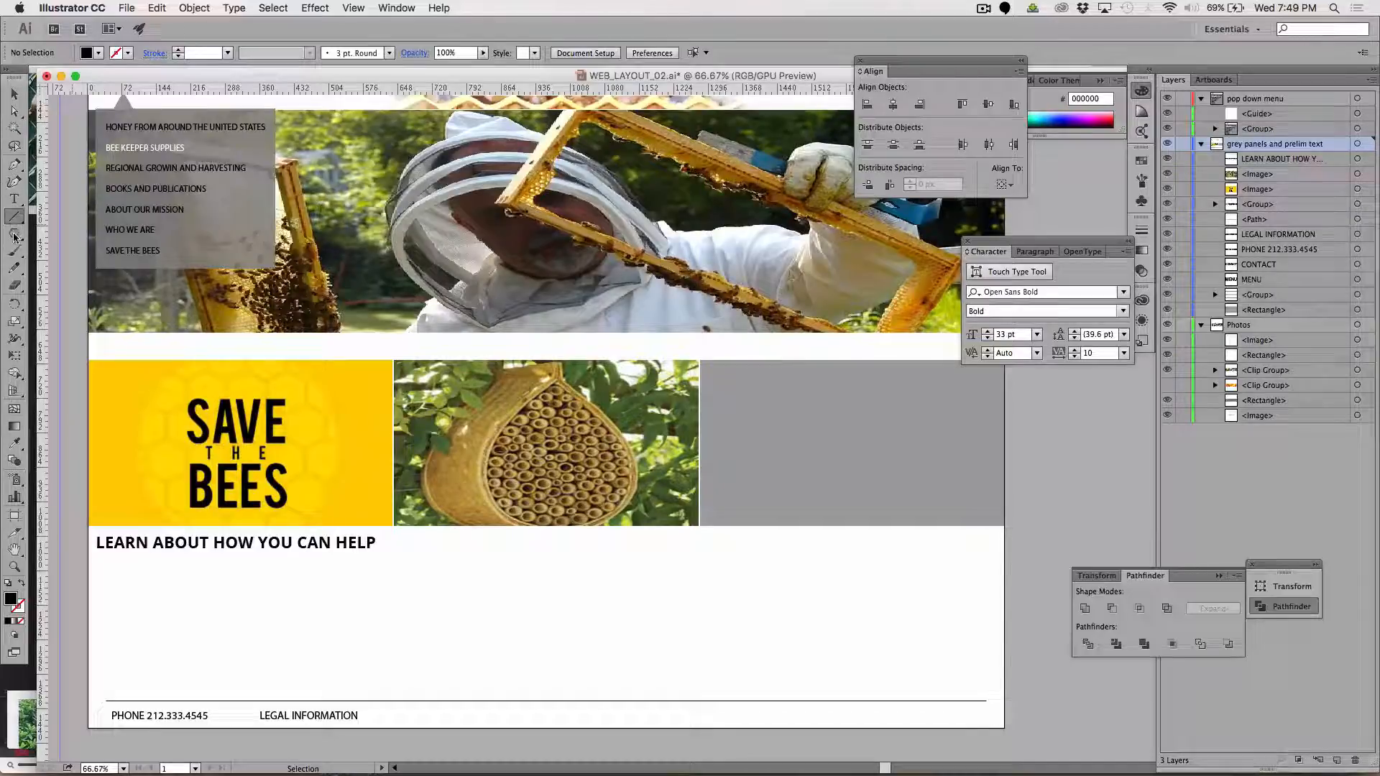
pyautogui.moveTo(14, 235); pyautogui.dragTo(65, 232)
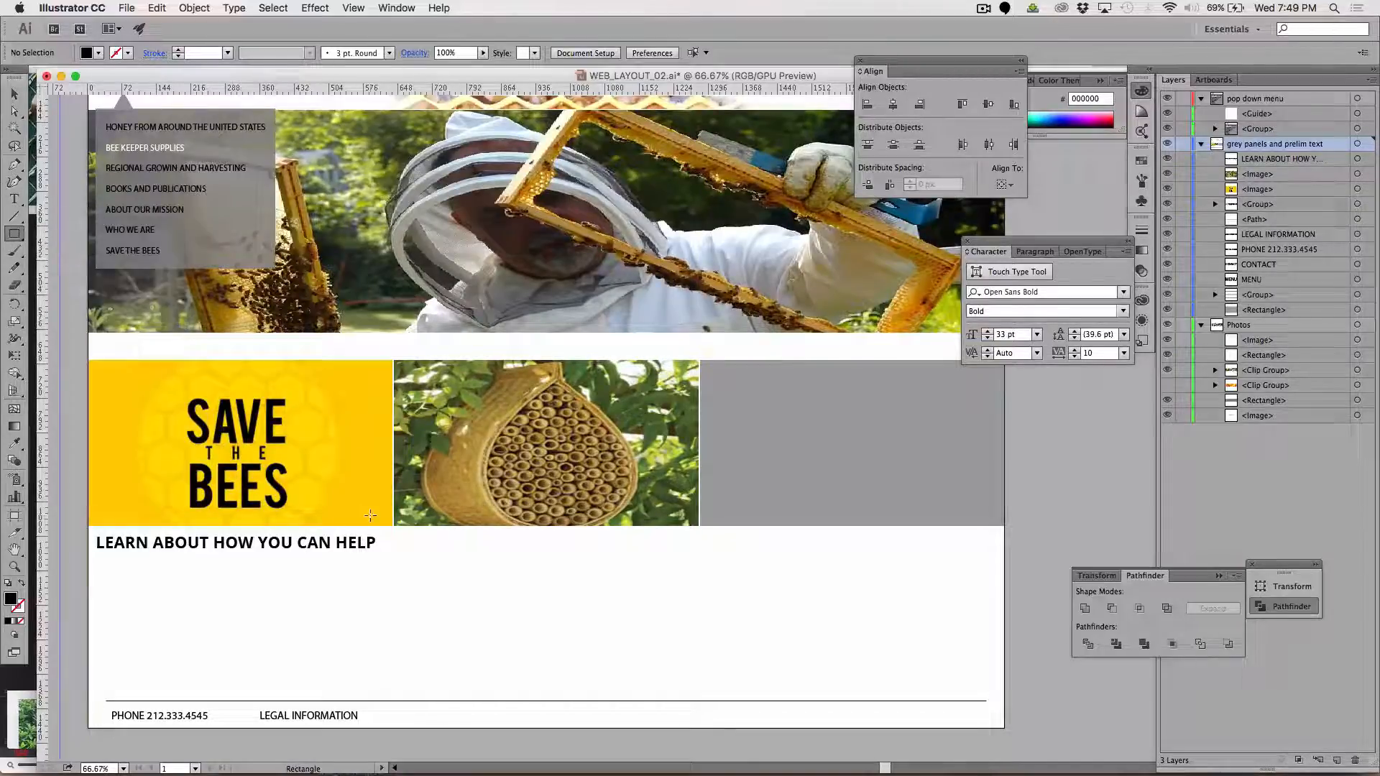
pyautogui.moveTo(392, 526); pyautogui.dragTo(88, 700)
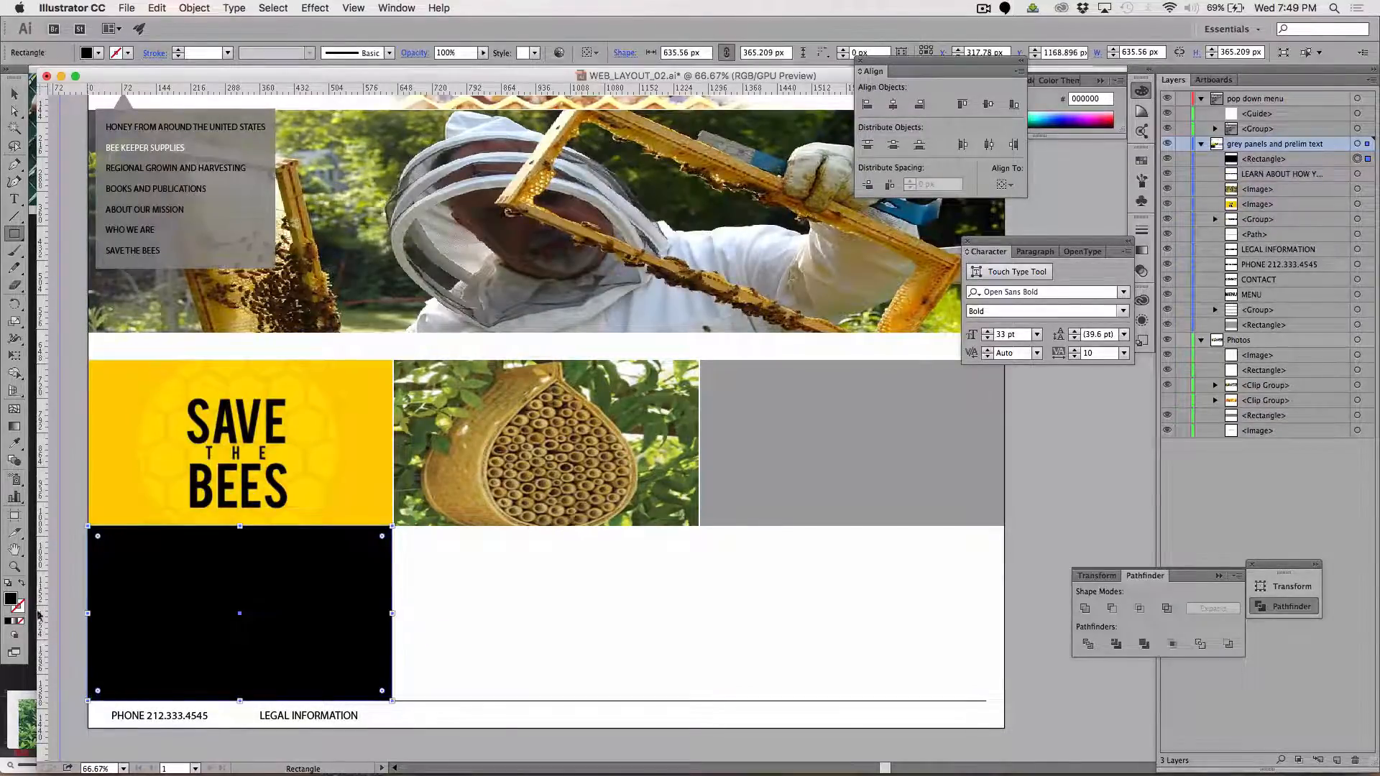
# Fill the new rectangle with the pale yellow FFF8B8
pyautogui.doubleClick(11, 599)
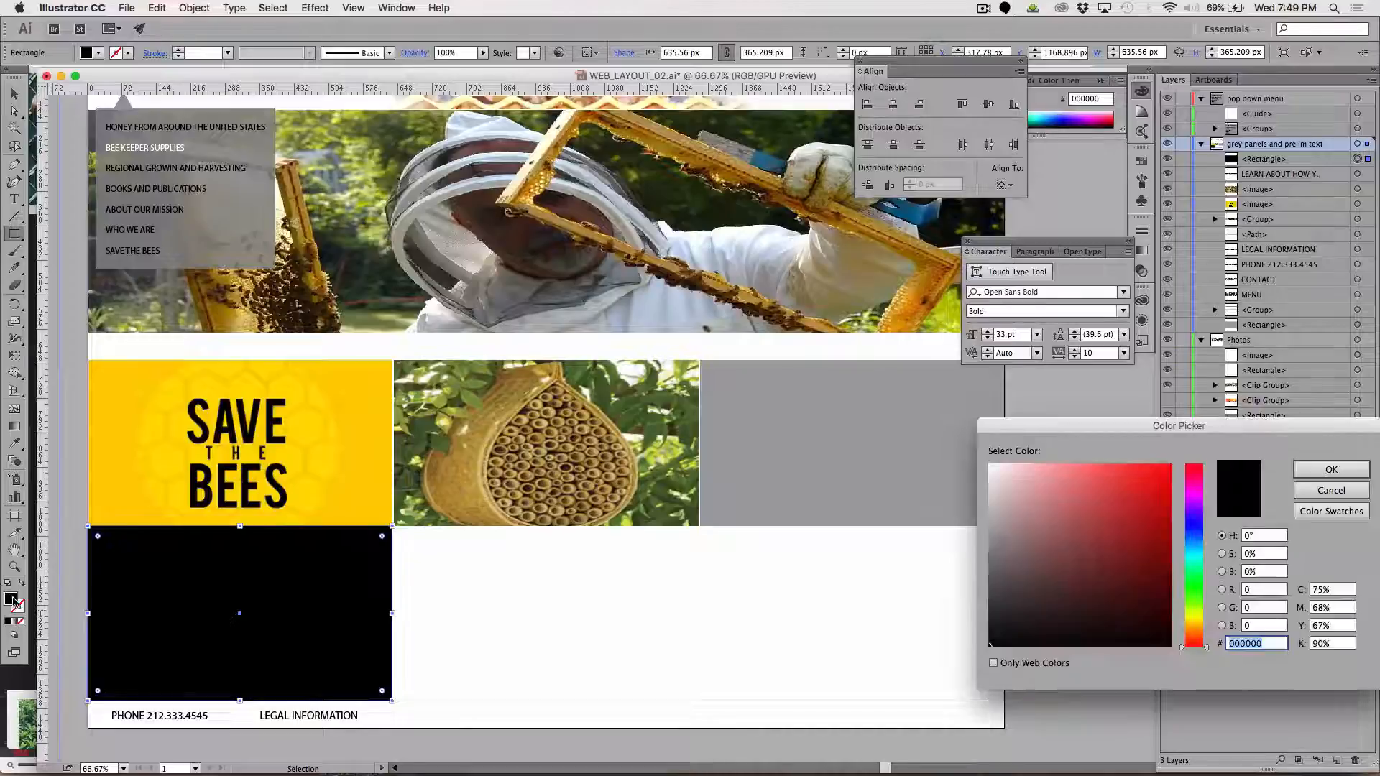
pyautogui.click(1197, 627)
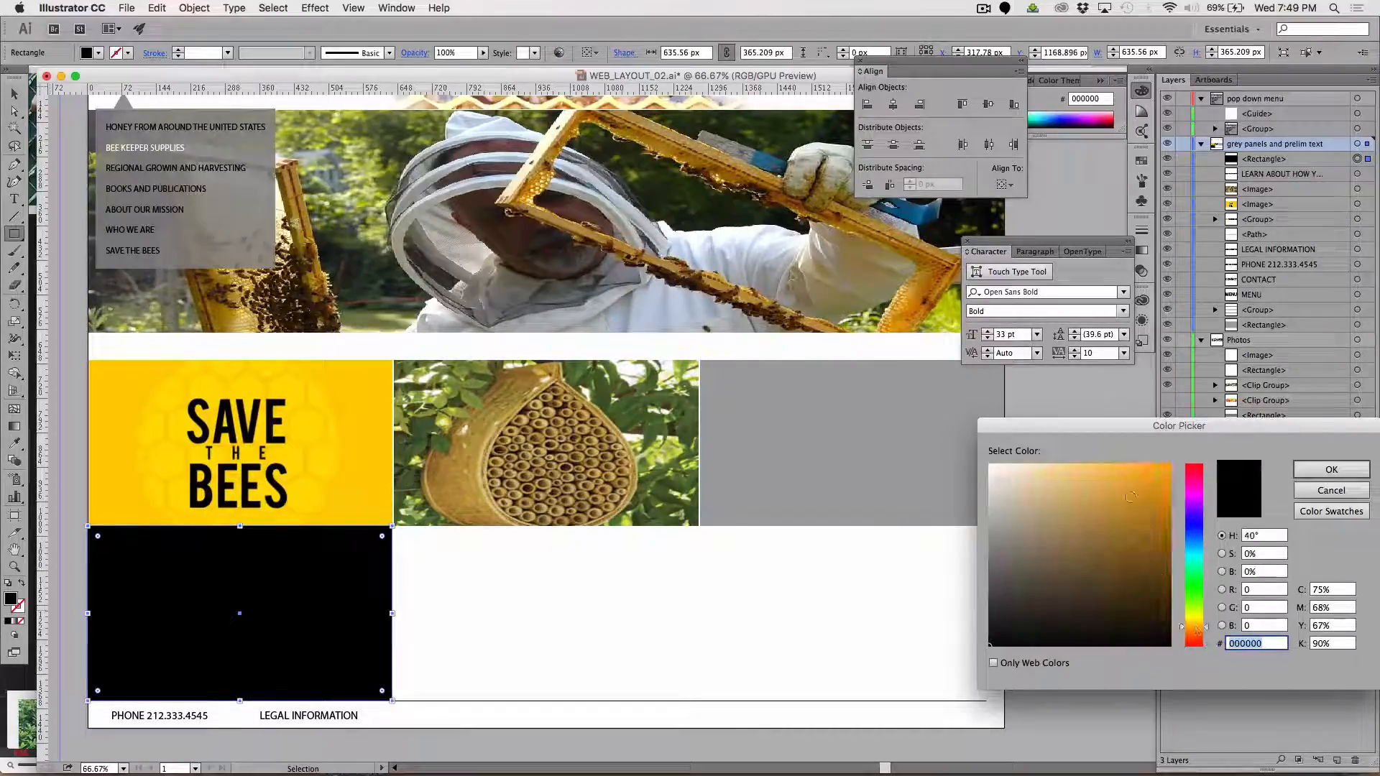
pyautogui.moveTo(1121, 503); pyautogui.dragTo(1038, 462)
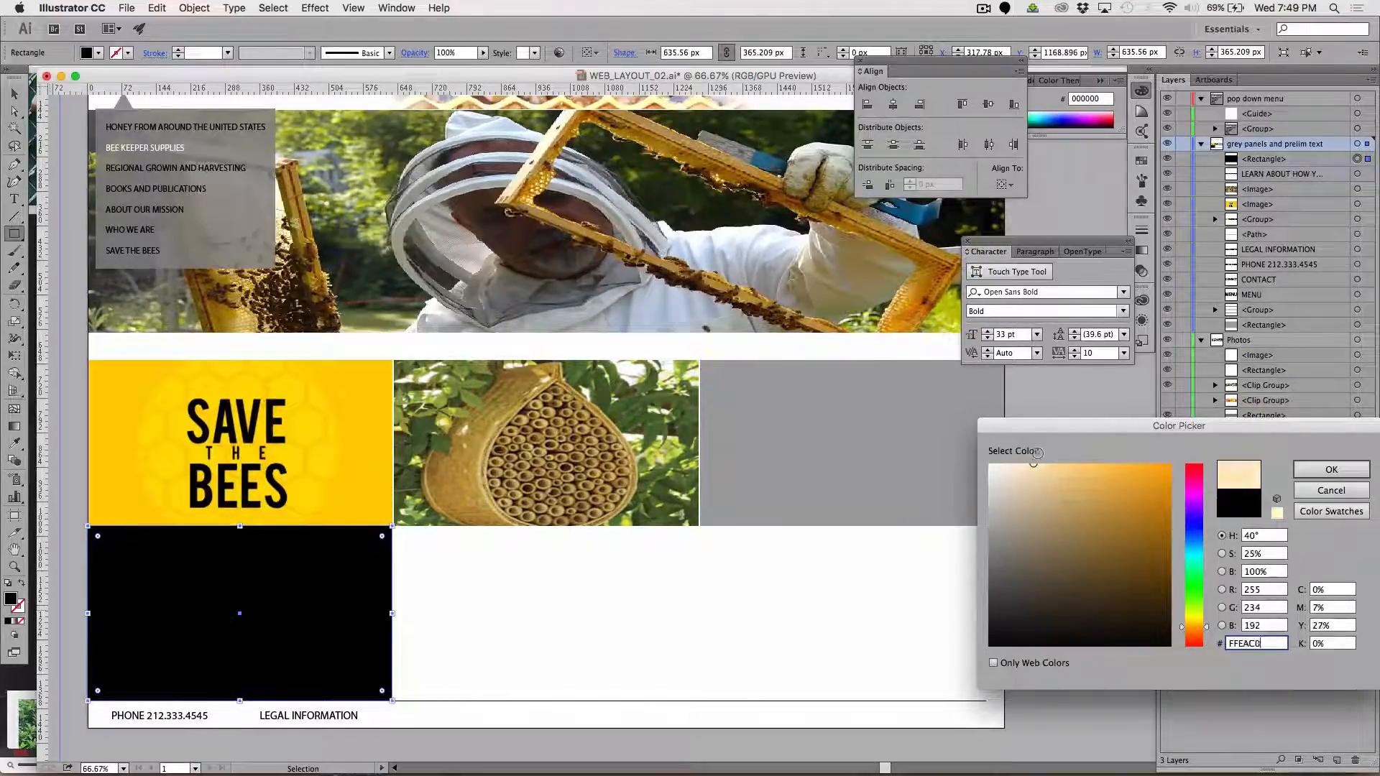
pyautogui.click(1195, 621)
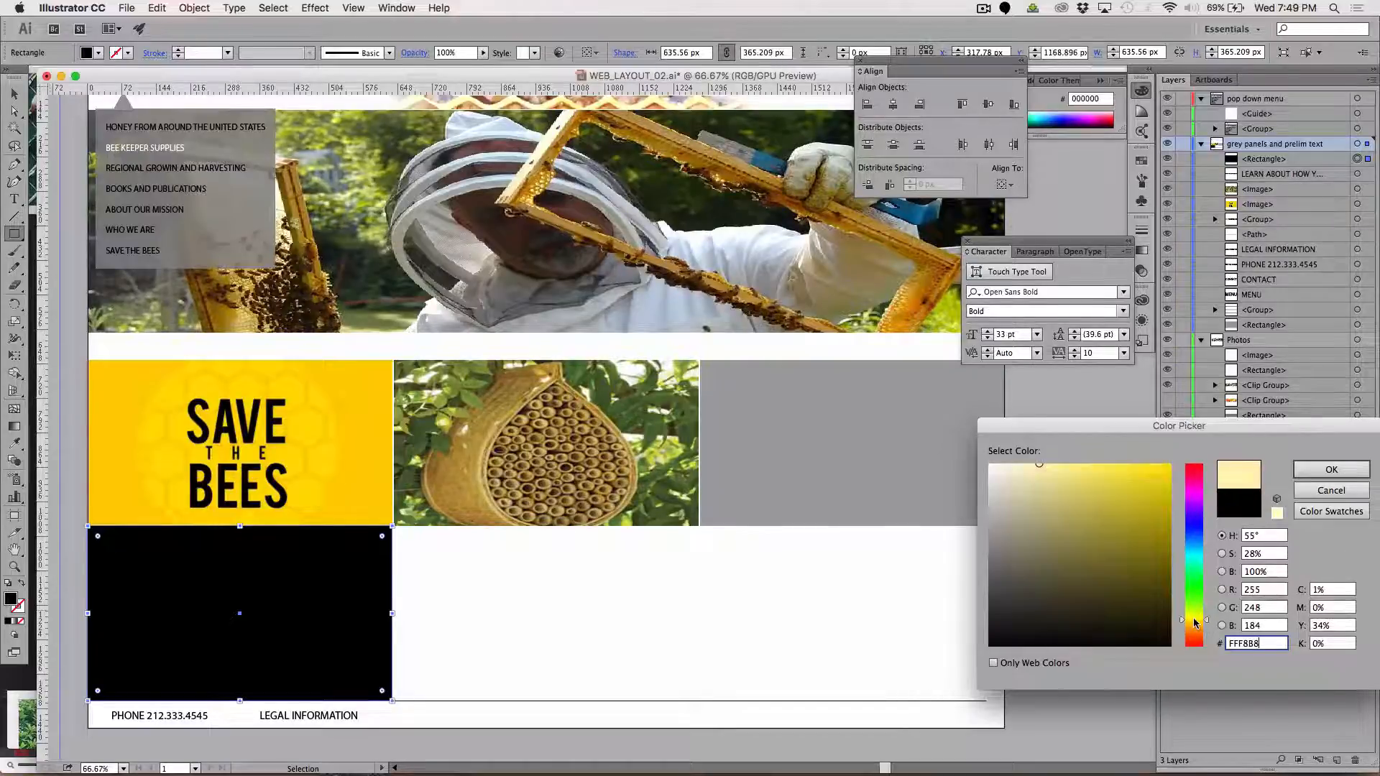
pyautogui.click(1331, 469)
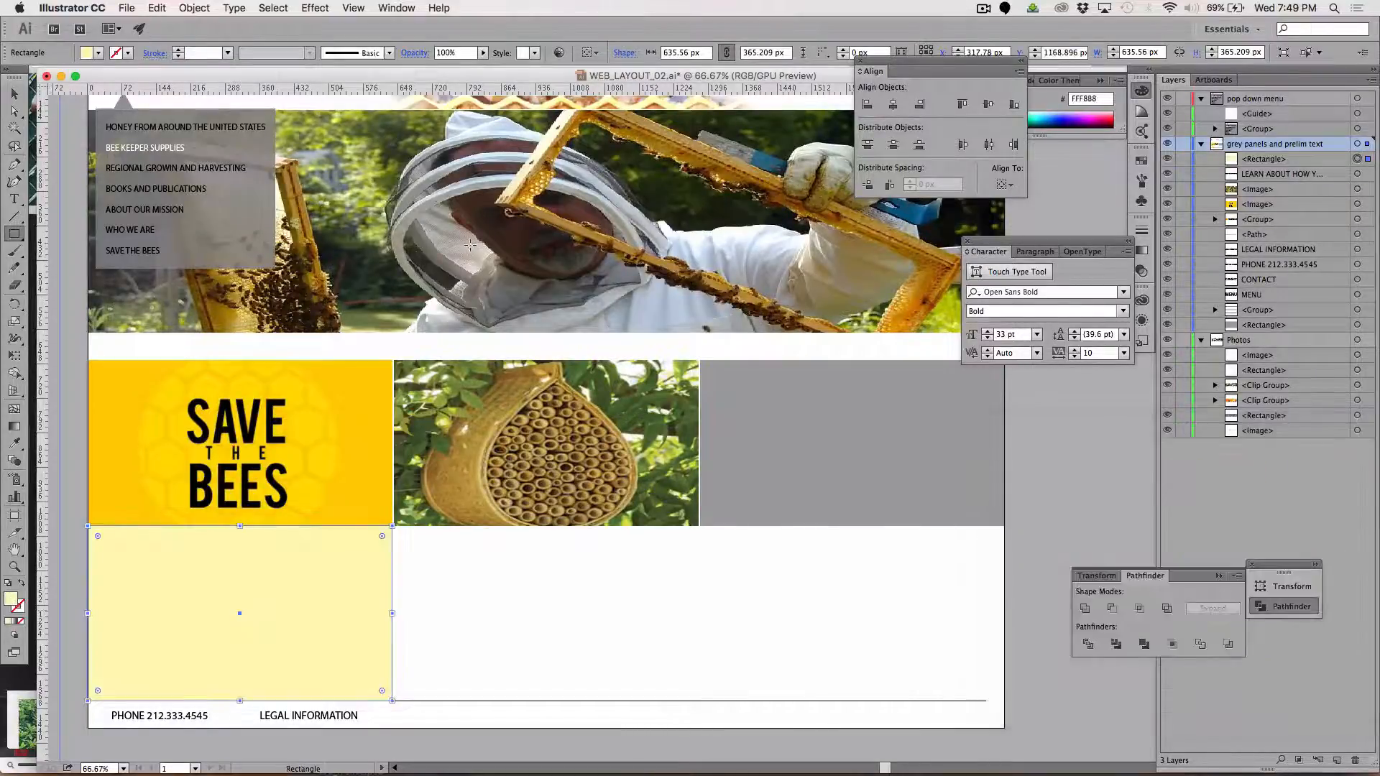
# Cut the pale yellow rectangle and paste it in back of the LEARN ABOUT HOW YOU CAN HELP caption, leaving nothing selected
pyautogui.click(14, 94)
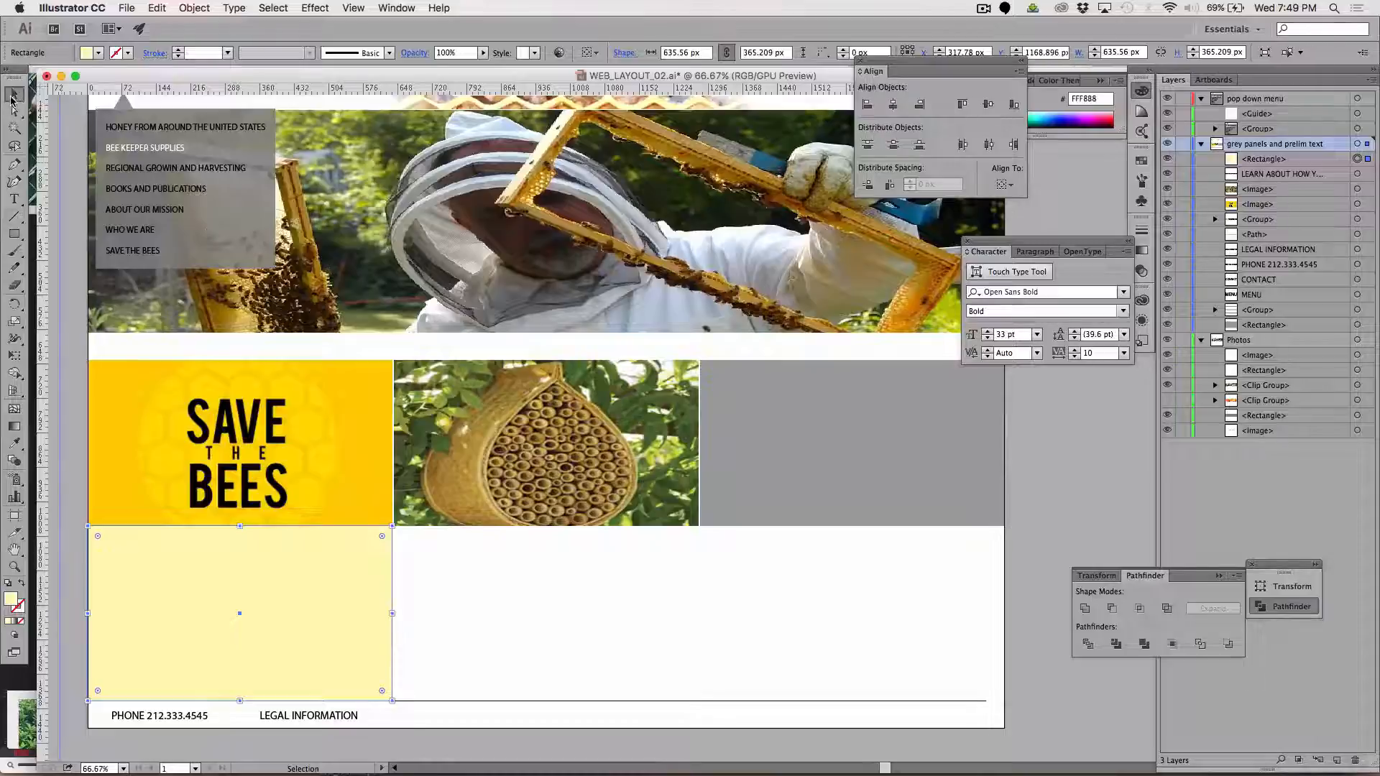
pyautogui.press('Delete')
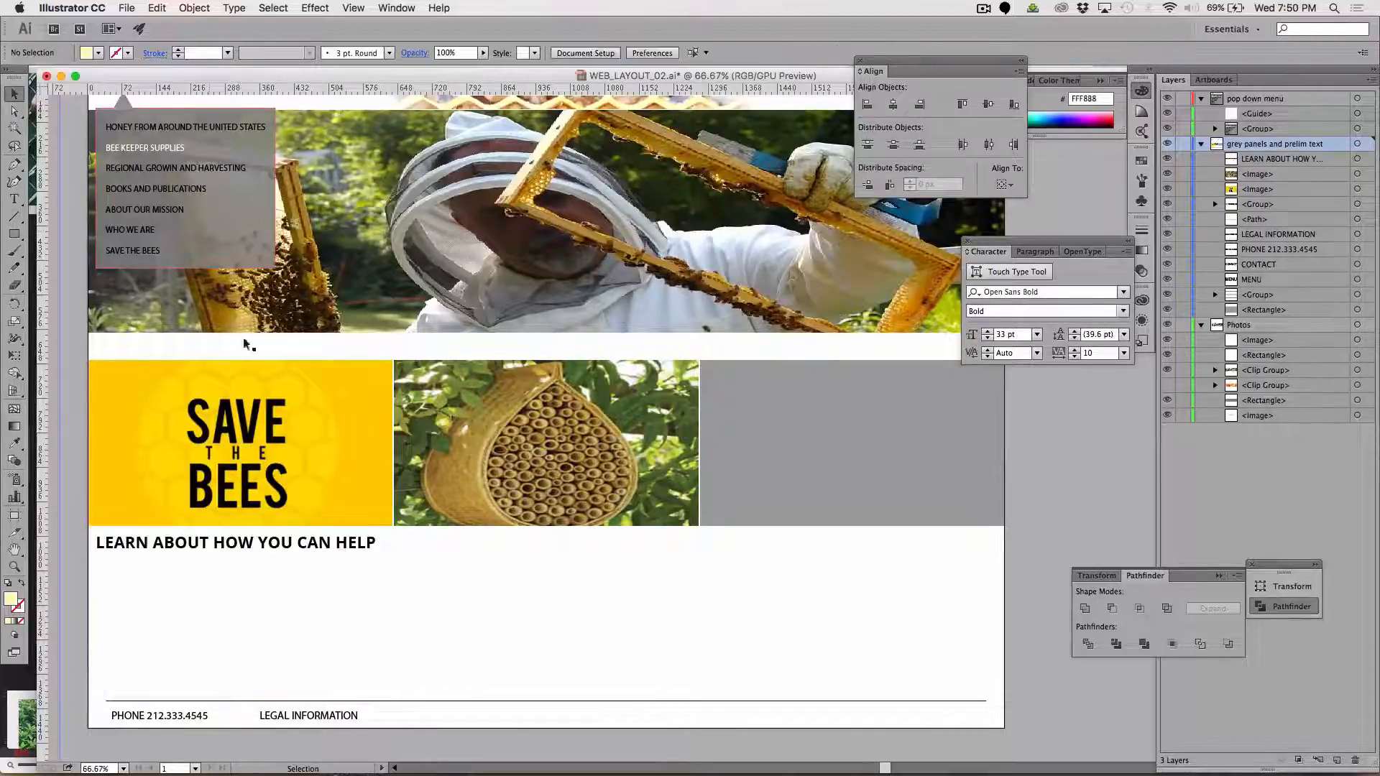
pyautogui.click(290, 548)
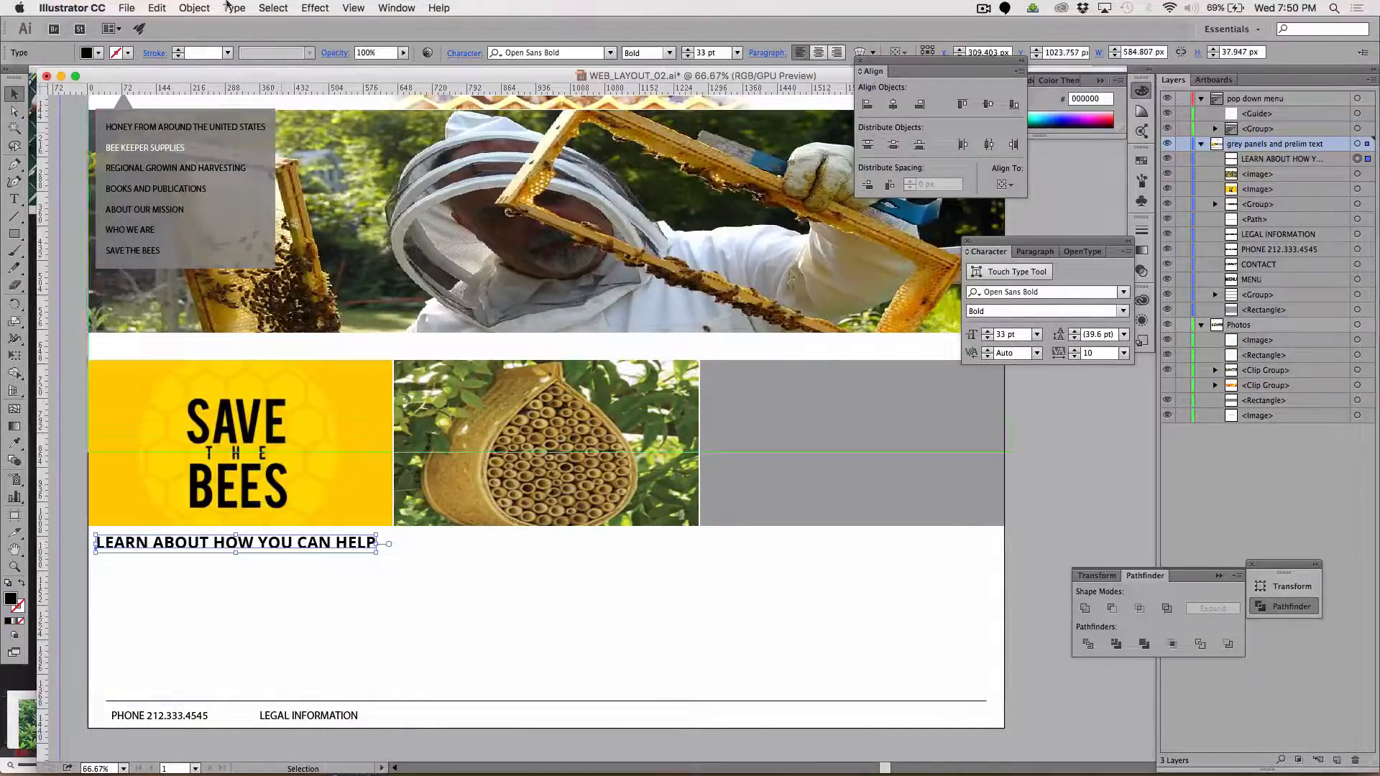
pyautogui.click(151, 13)
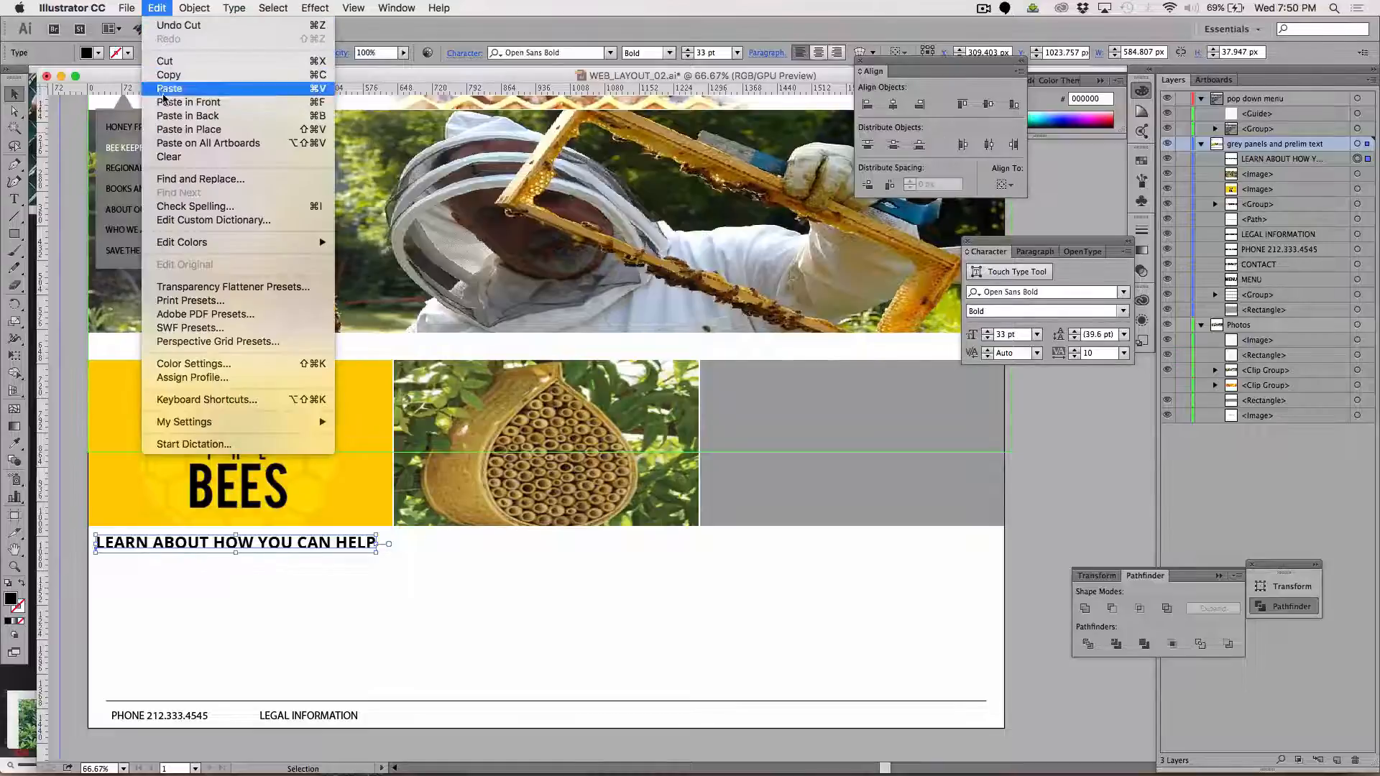
pyautogui.click(171, 116)
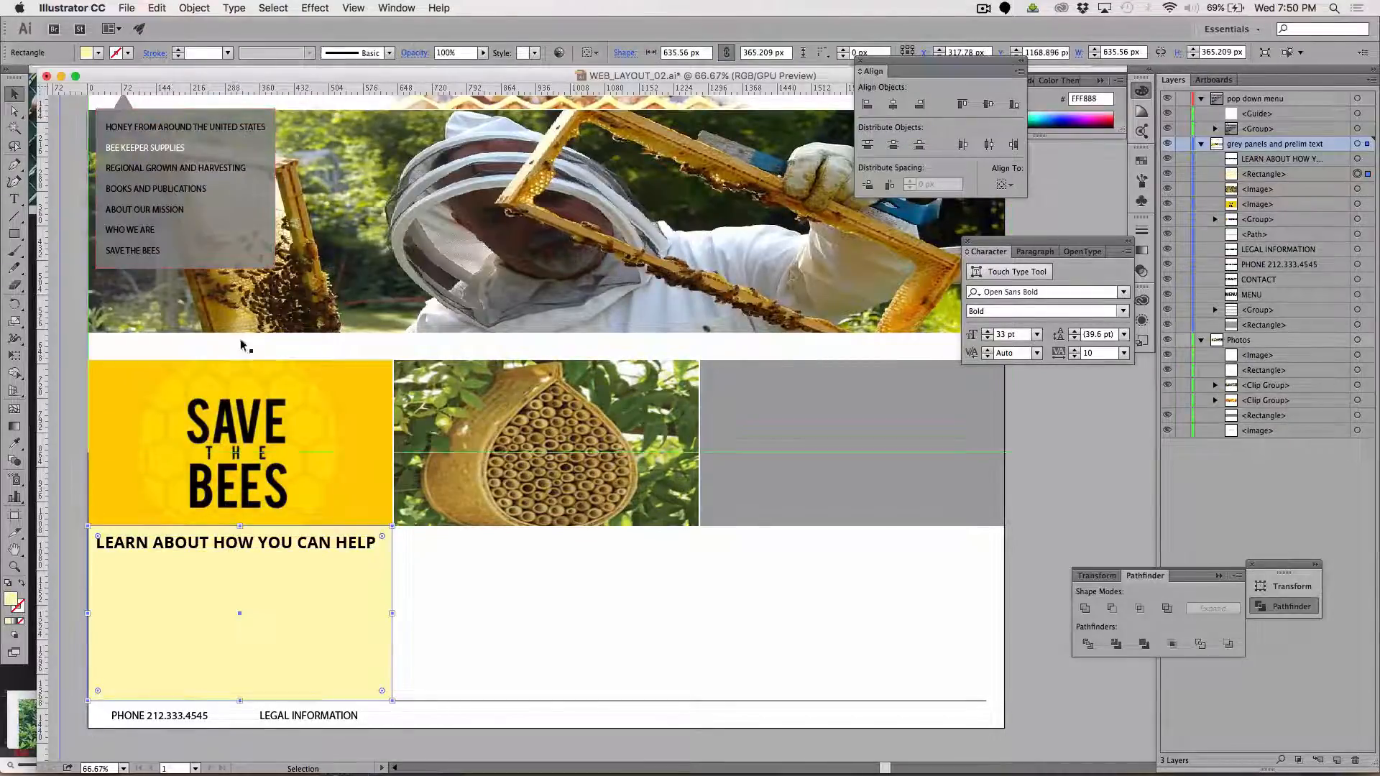
pyautogui.click(77, 357)
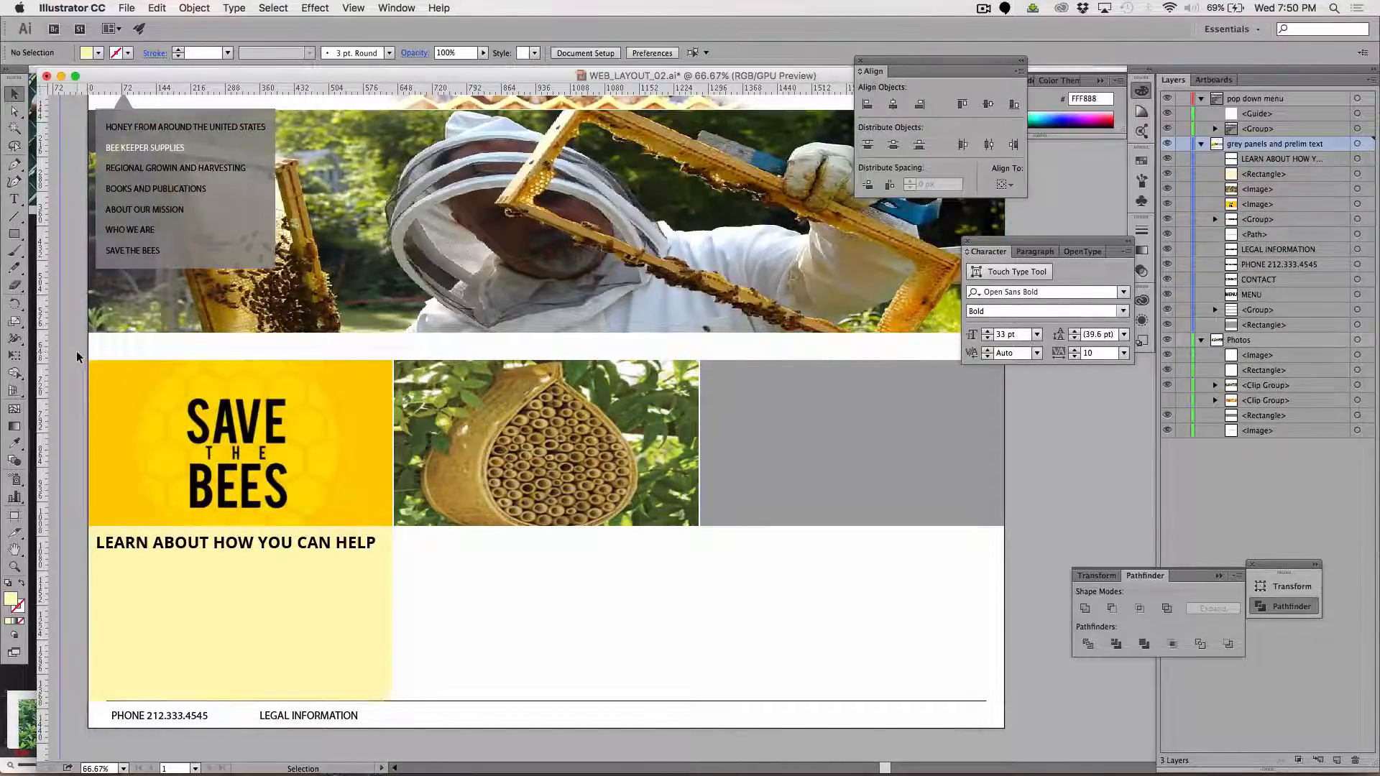
pyautogui.click(268, 549)
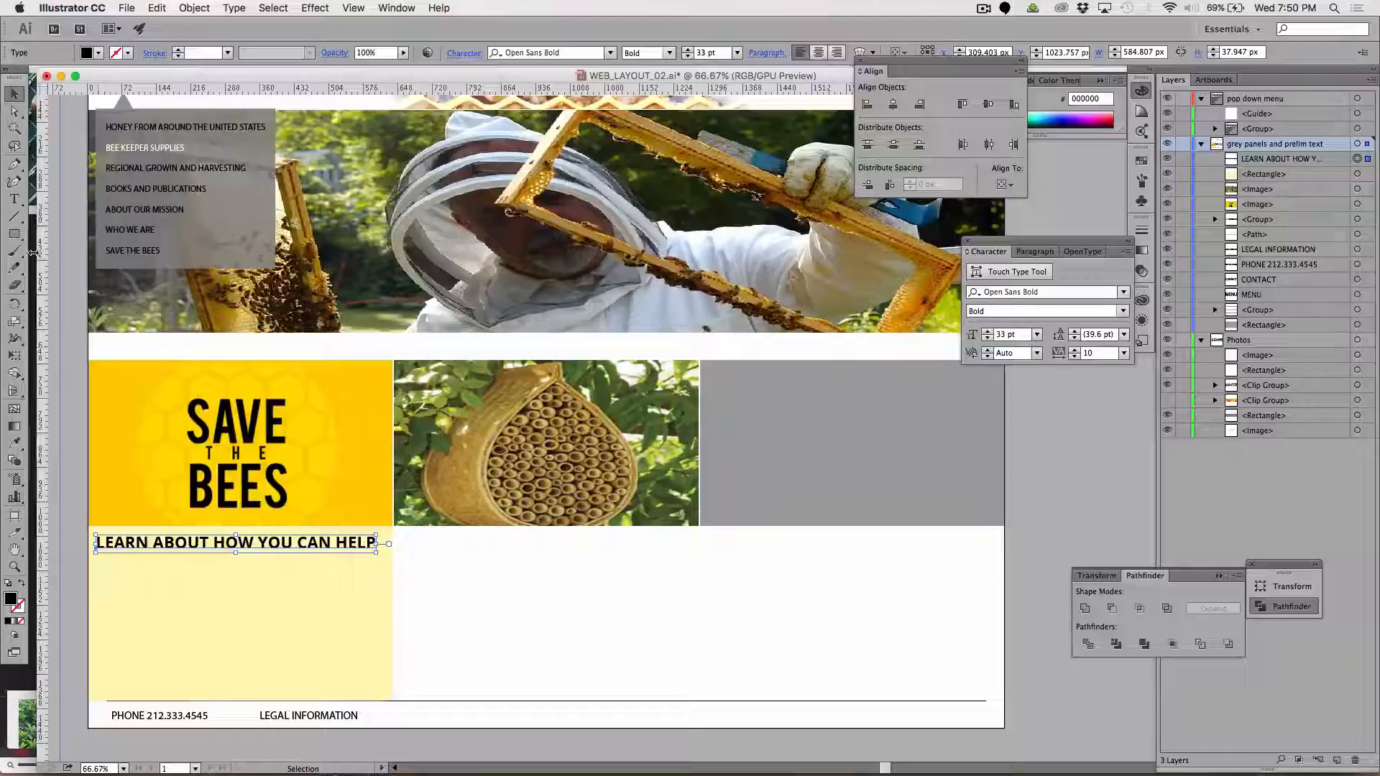
pyautogui.click(54, 237)
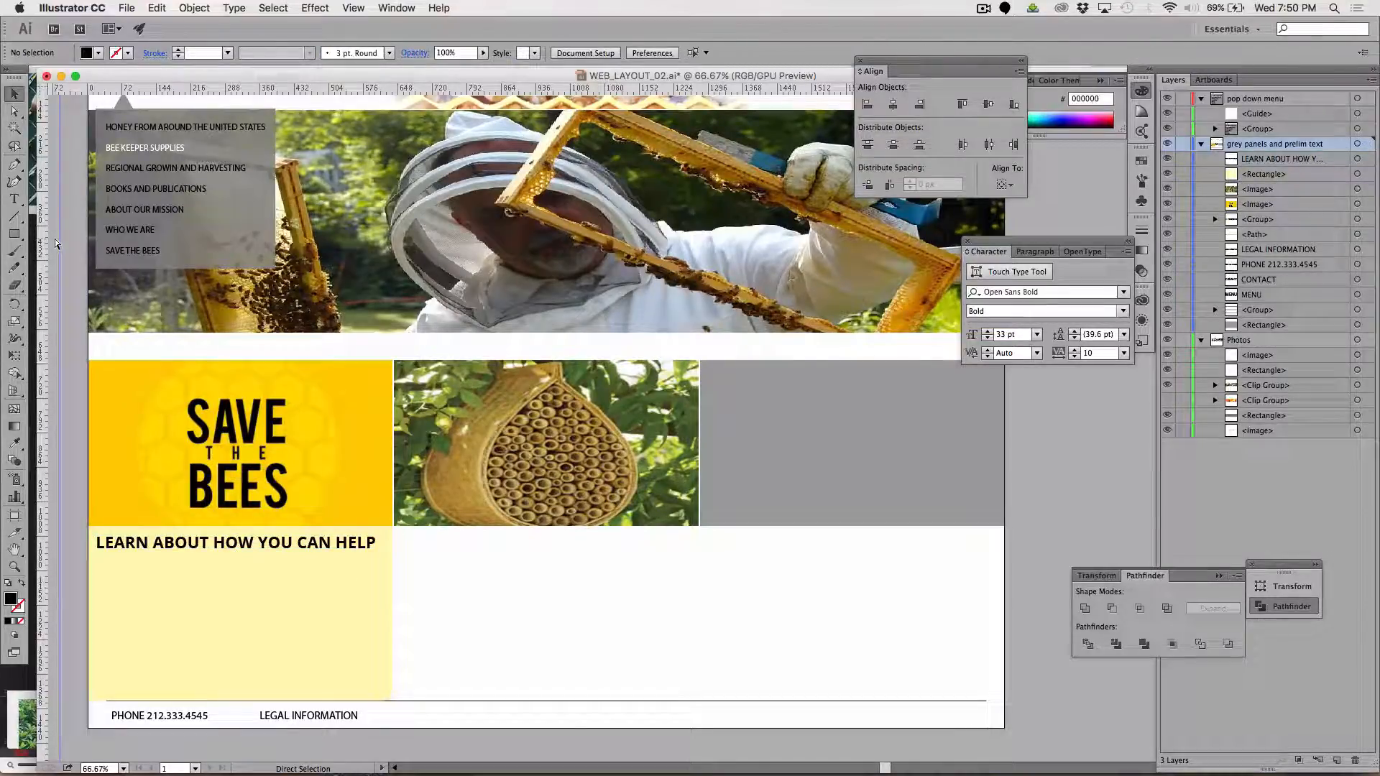
# Switch to Firefox and open lipsum.com in a new tab
pyautogui.press('super+Tab')
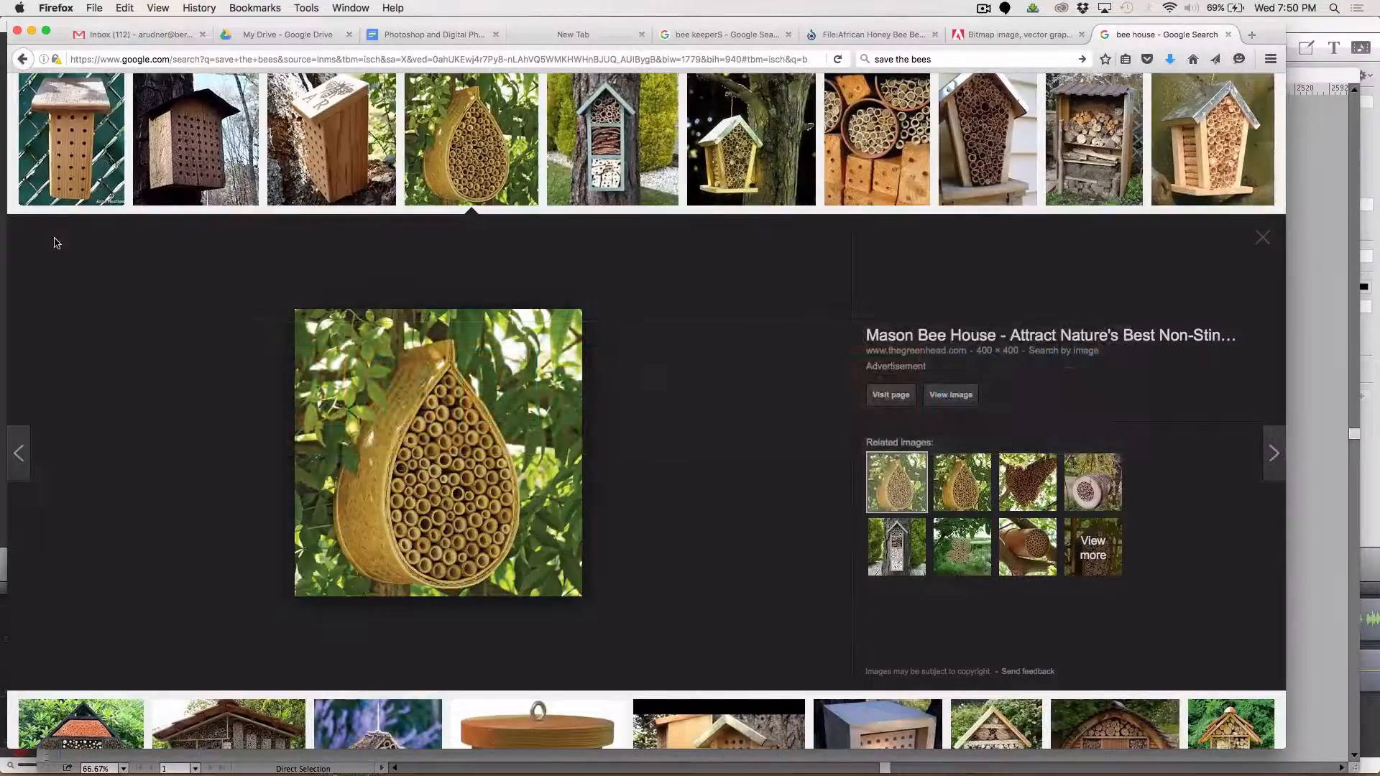
pyautogui.press('super+t')
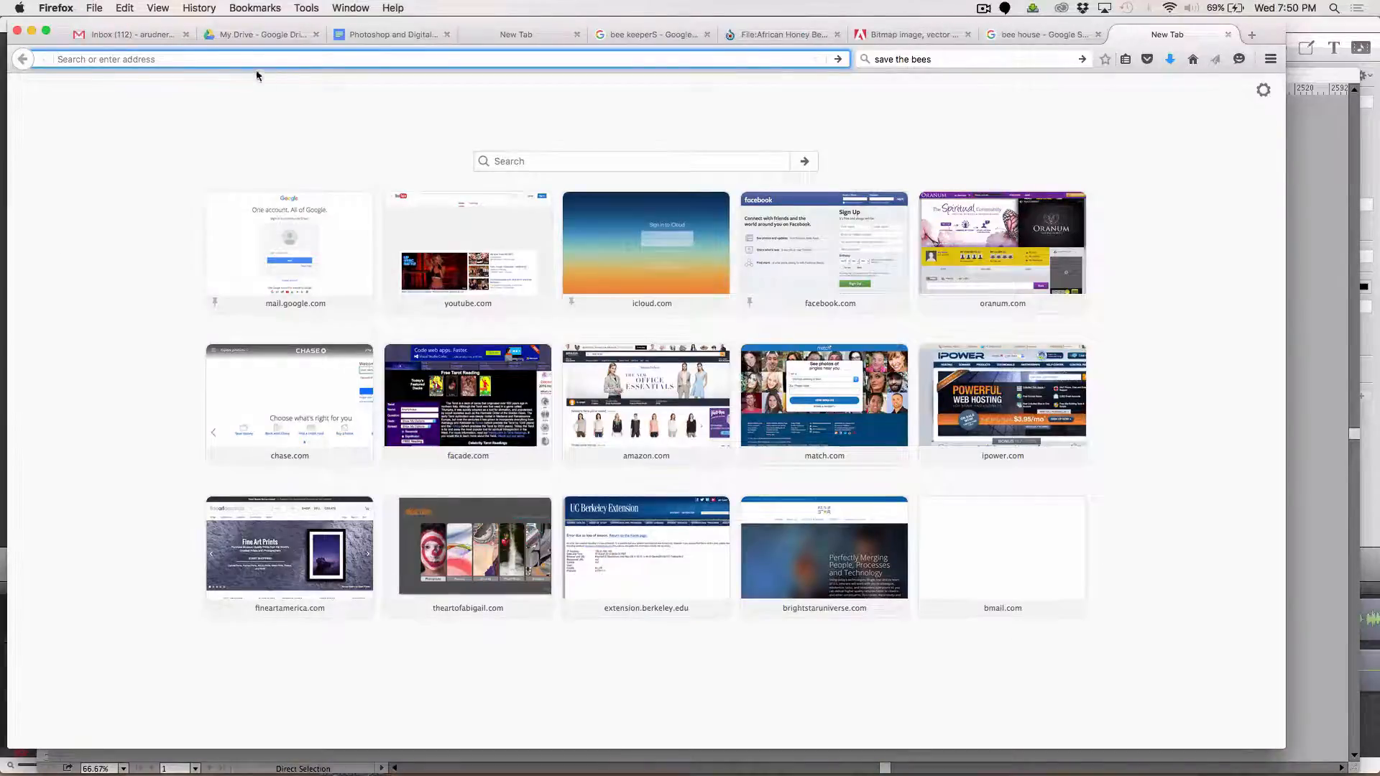
pyautogui.write('L')
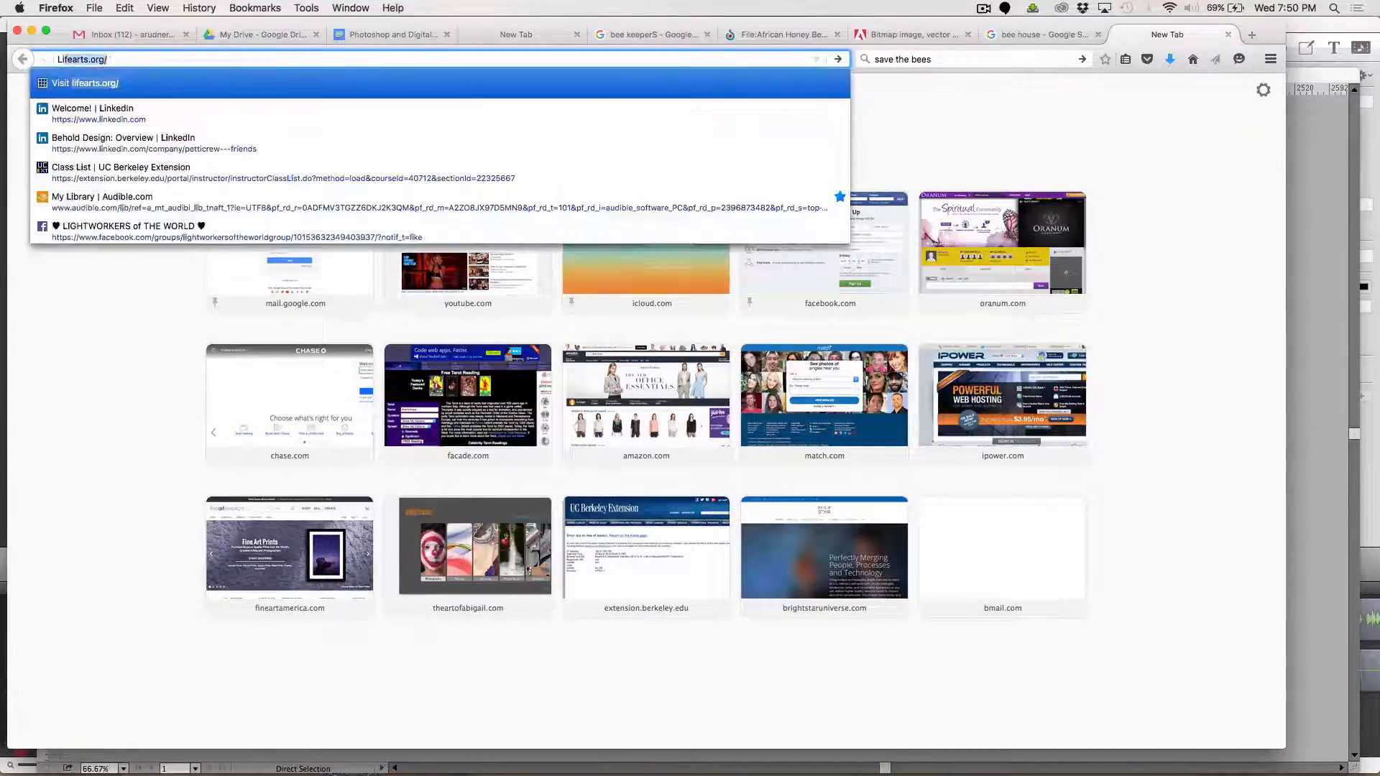
pyautogui.write('ipsum,')
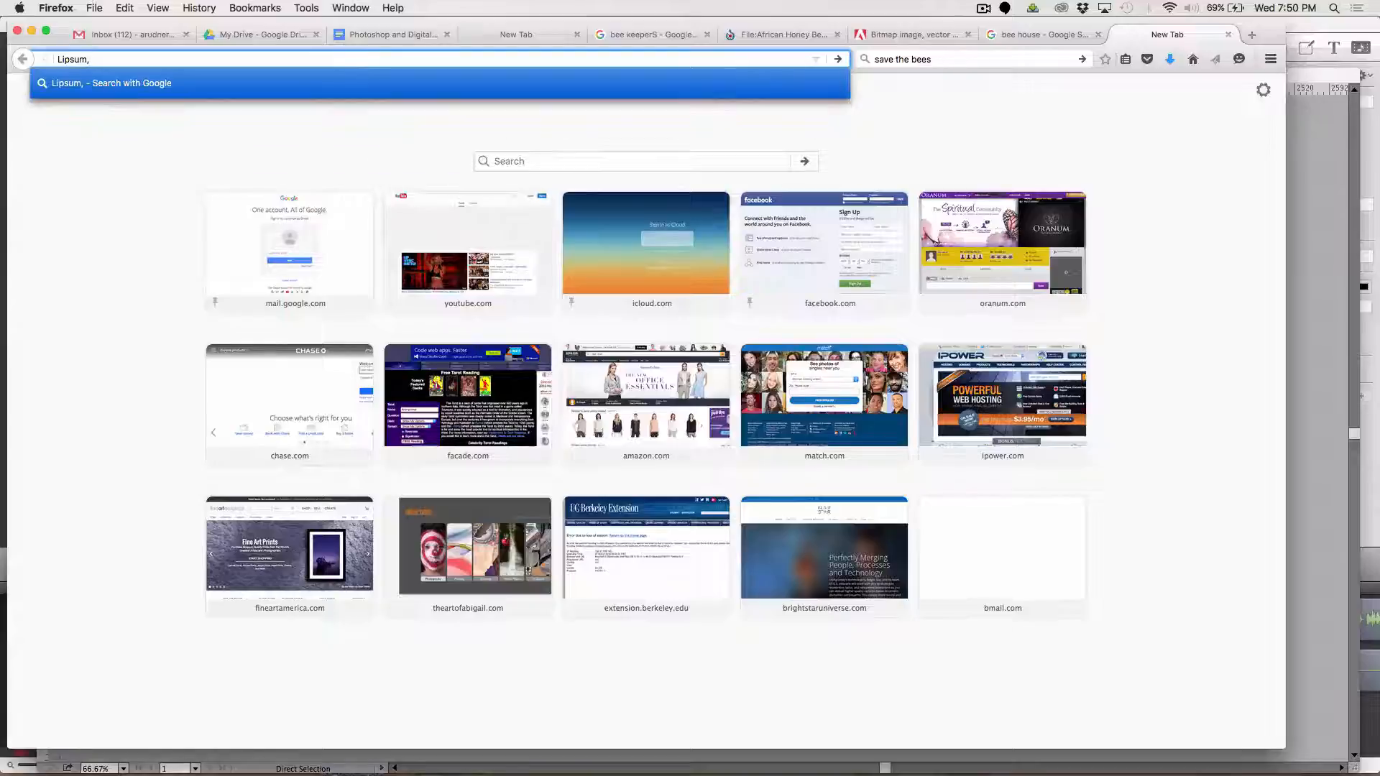
pyautogui.press('BackSpace')
pyautogui.press('BackSpace')
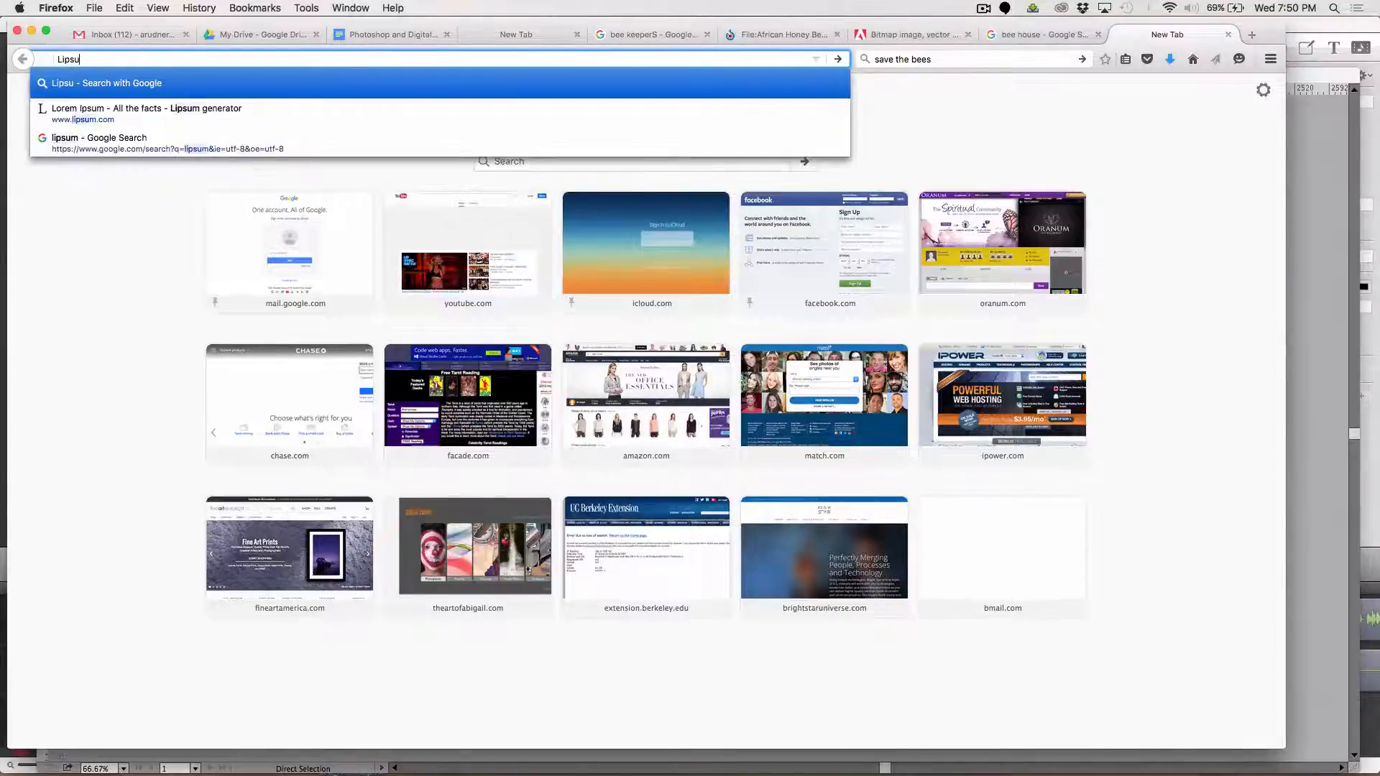
pyautogui.write('.com')
pyautogui.press('Return')
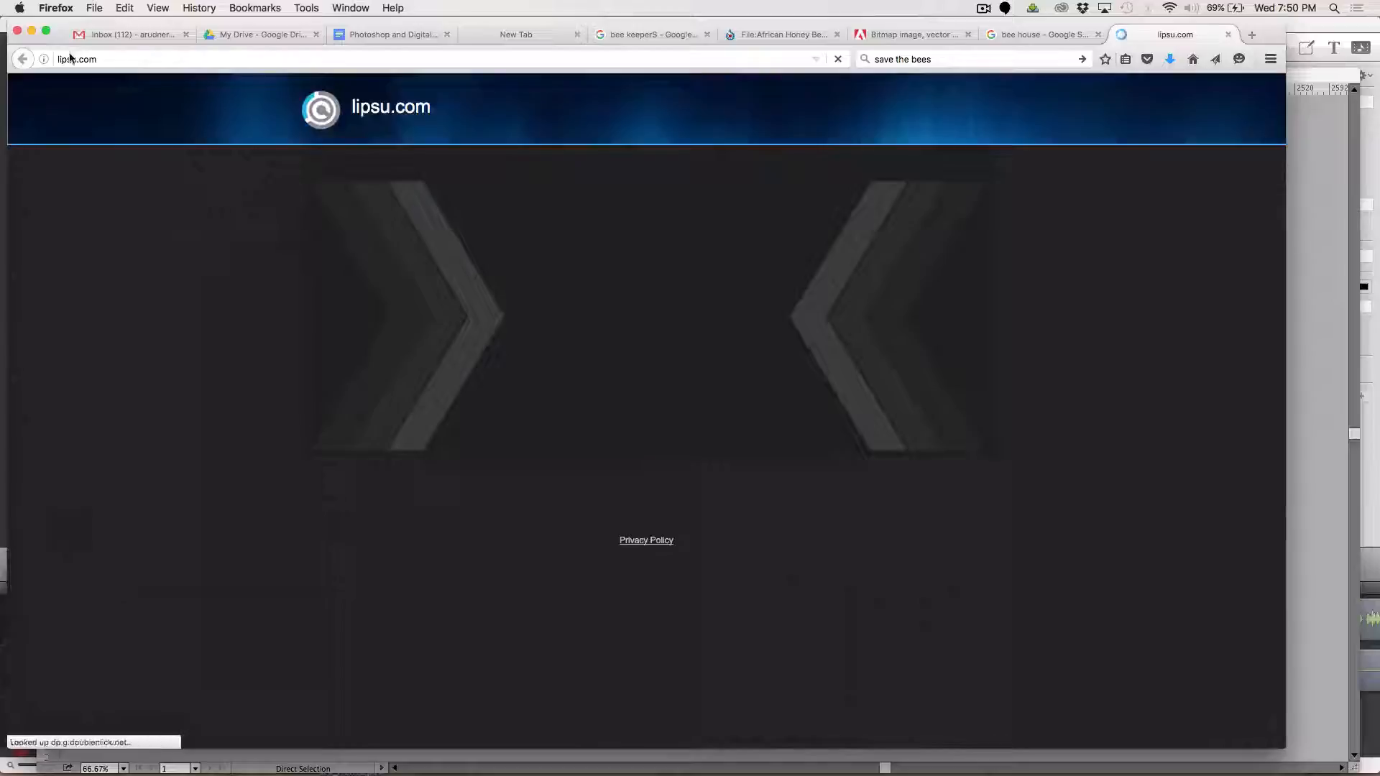
pyautogui.click(75, 59)
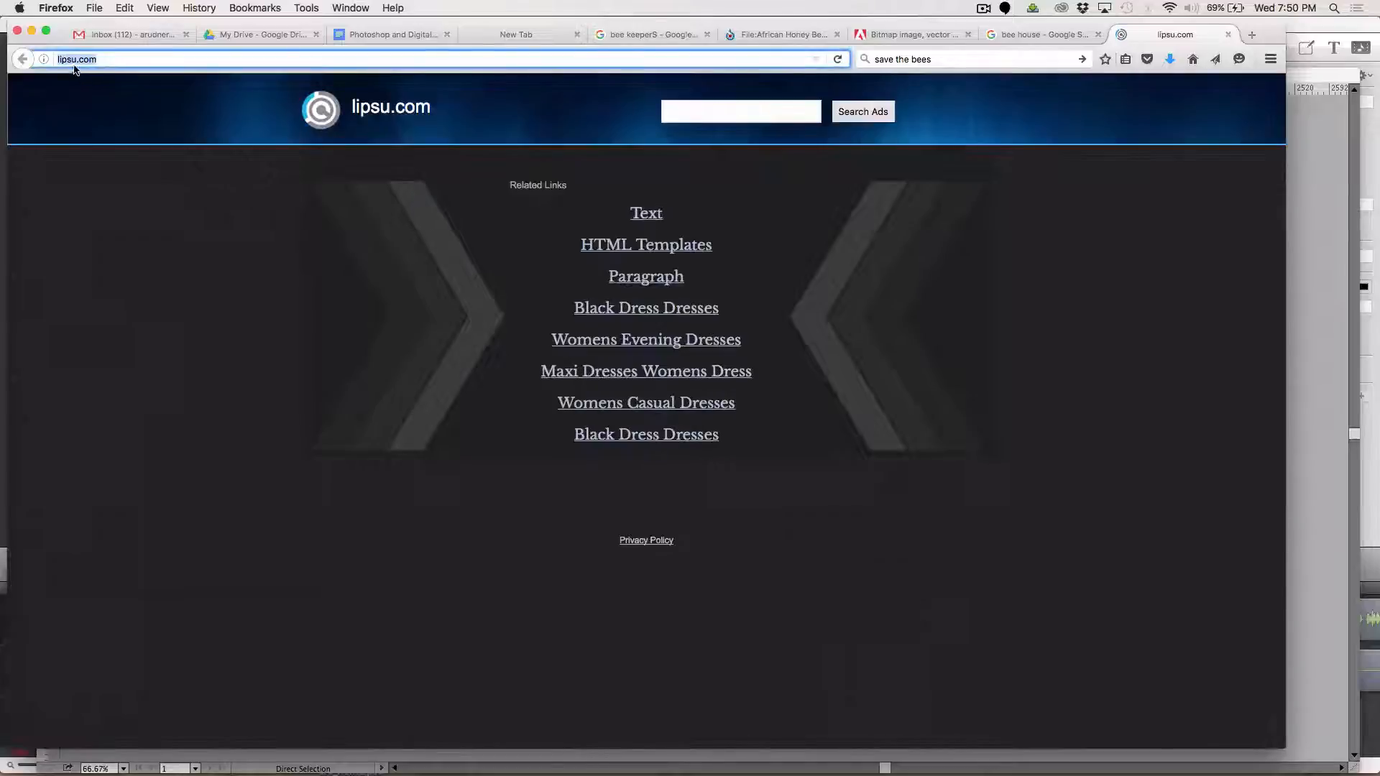
pyautogui.click(75, 59)
pyautogui.write('m')
pyautogui.press('Return')
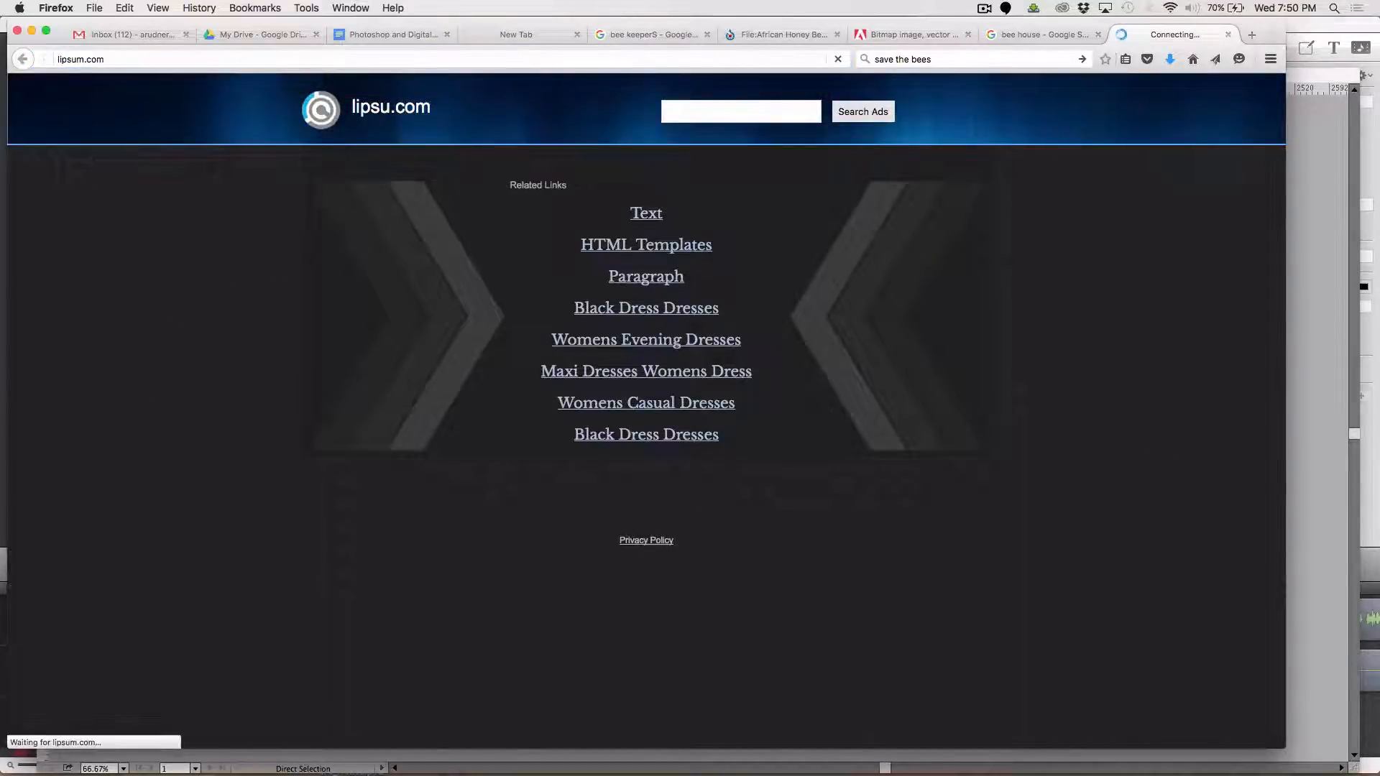
pyautogui.click(100, 58)
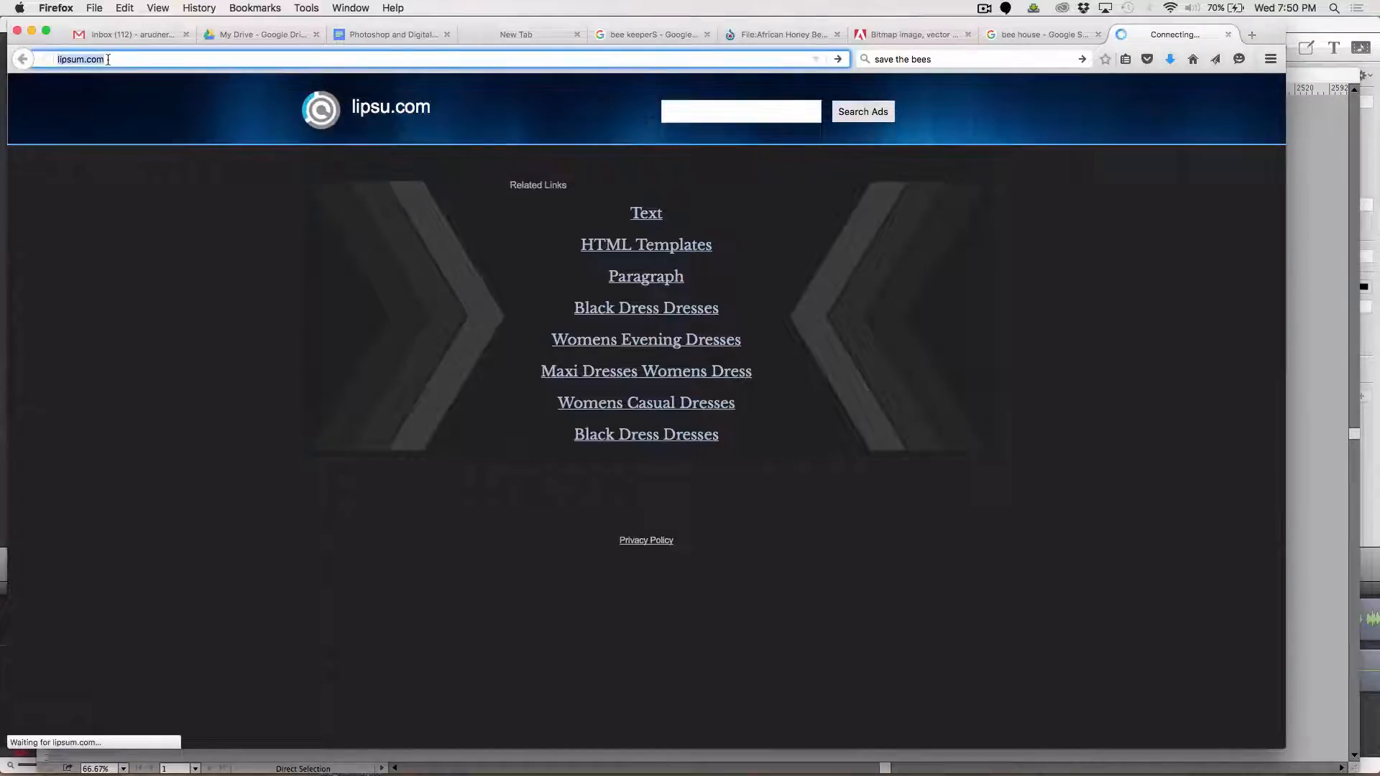
pyautogui.press('Return')
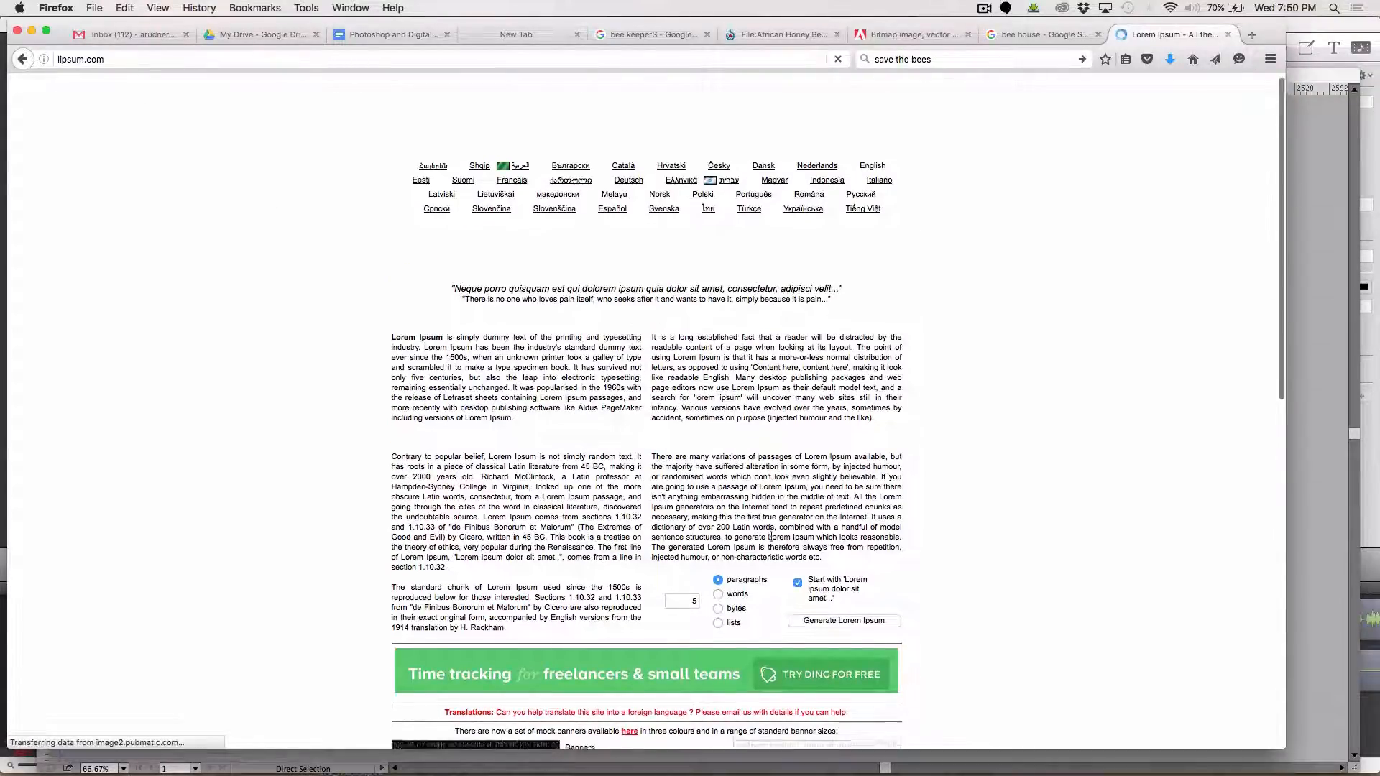
# Generate 1 paragraph of placeholder text without the "Lorem ipsum dolor sit amet" opening and copy it
pyautogui.scroll(-1, 722, 564)
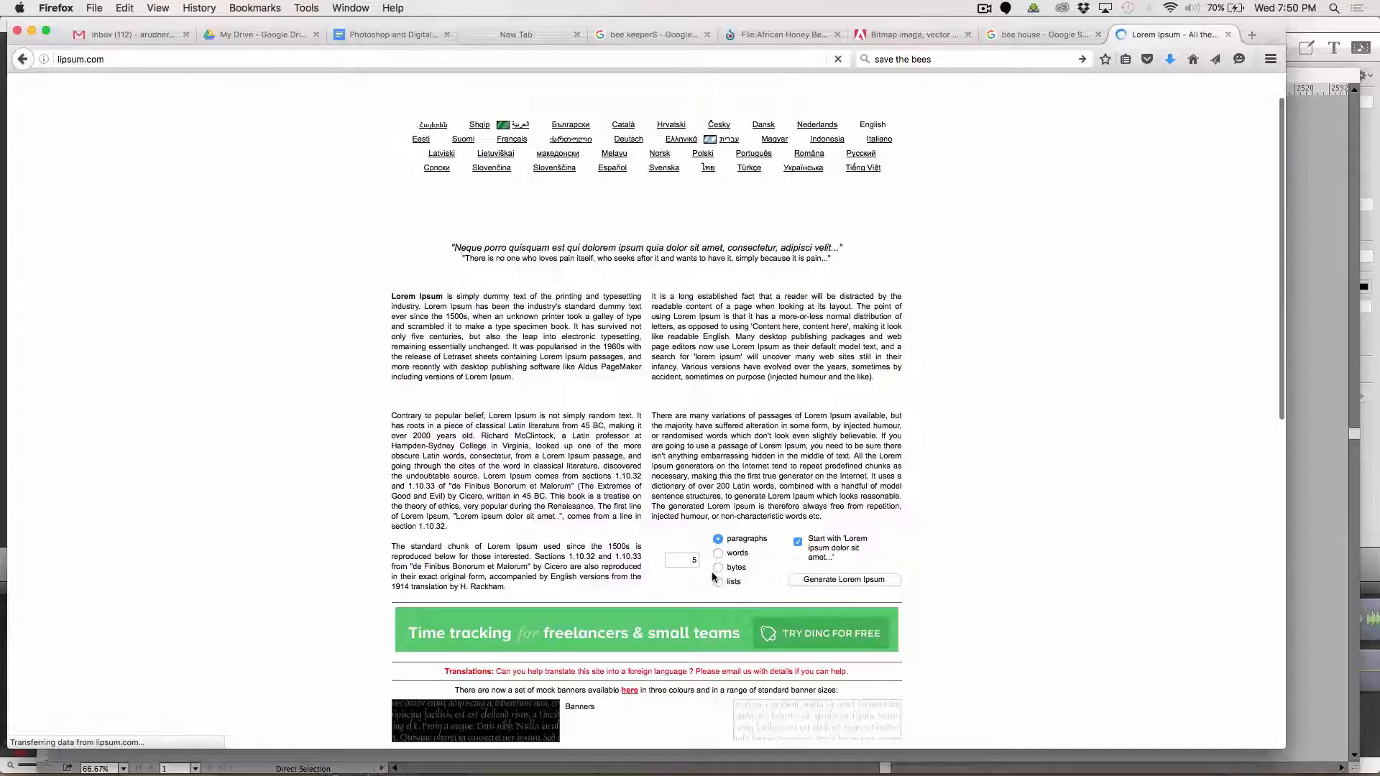
pyautogui.click(798, 543)
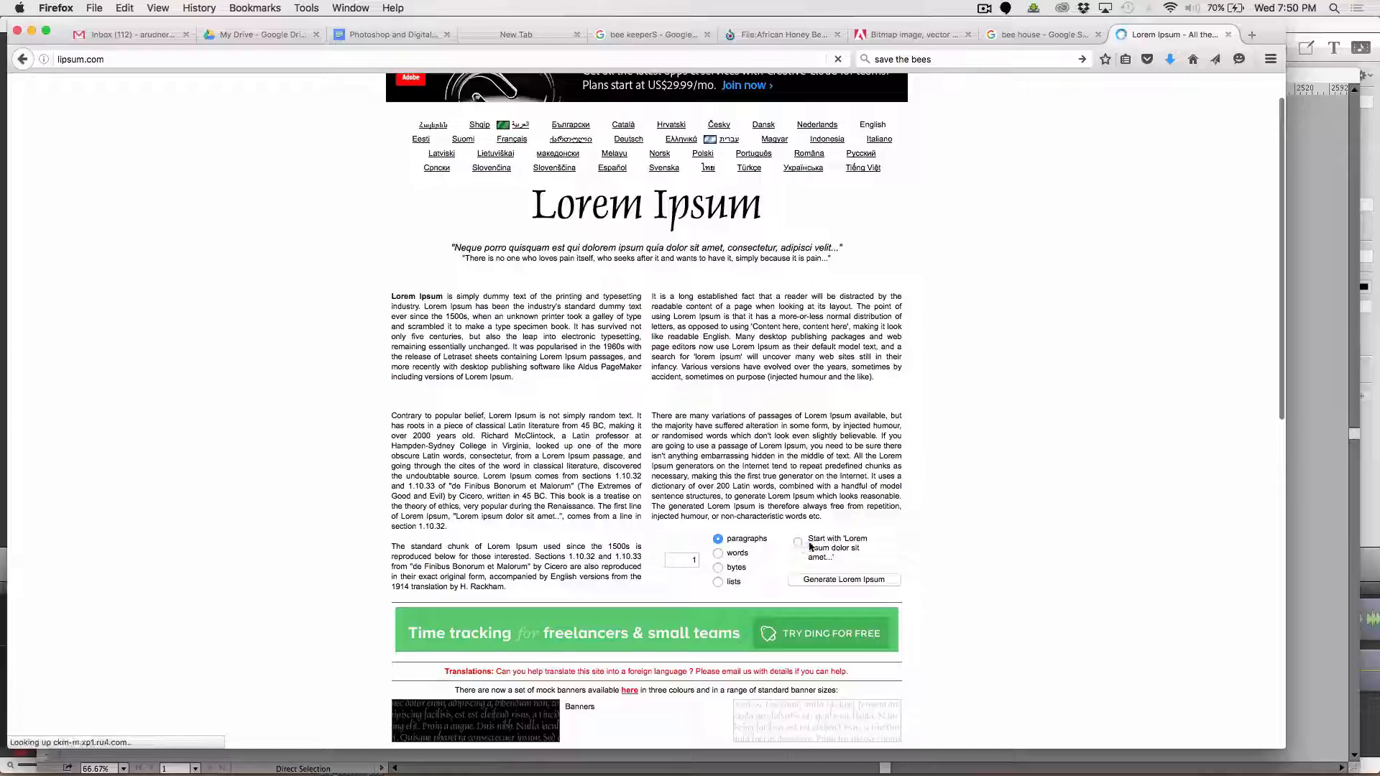
pyautogui.click(847, 579)
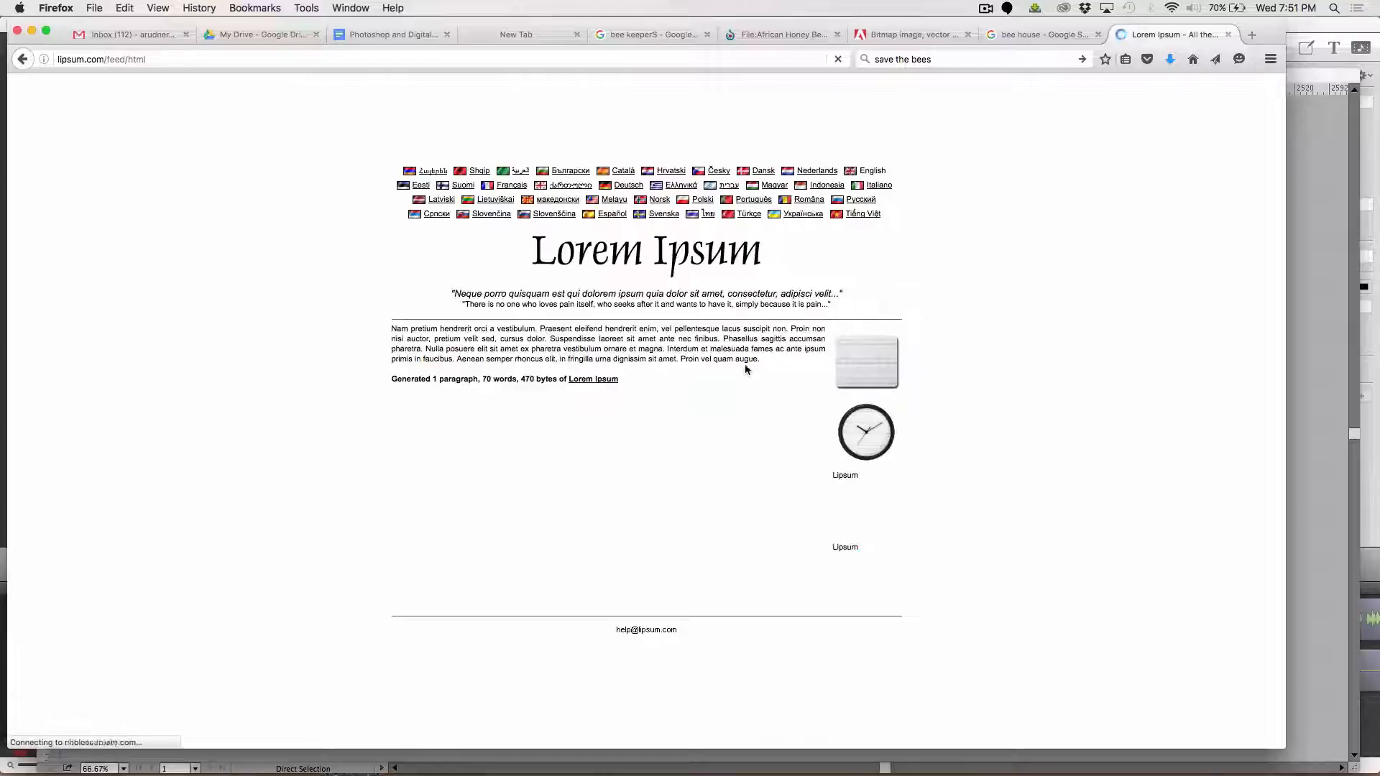
pyautogui.moveTo(763, 361); pyautogui.dragTo(370, 331)
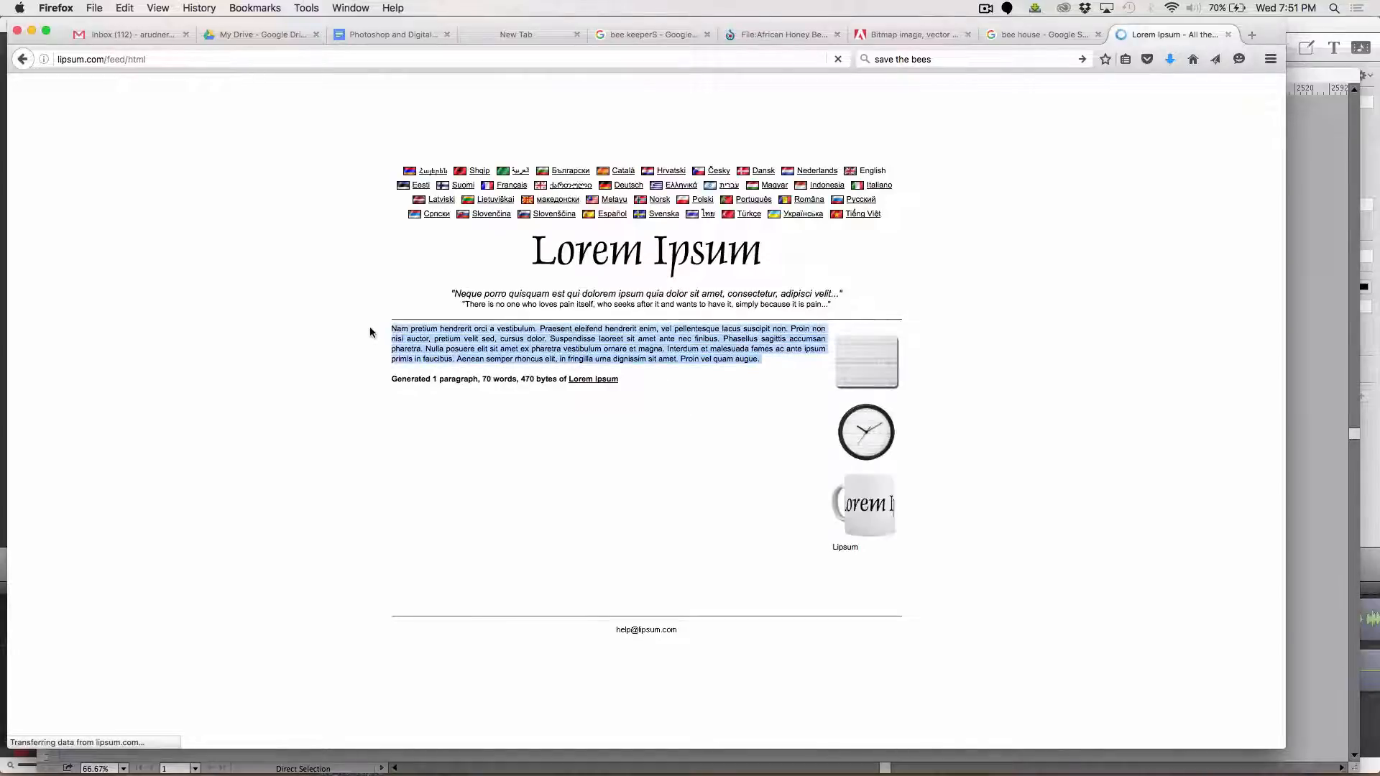
# Switch to Illustrator and draw a text area about 586 by 262 px under the LEARN ABOUT HOW YOU CAN HELP caption
pyautogui.press('super+Tab')
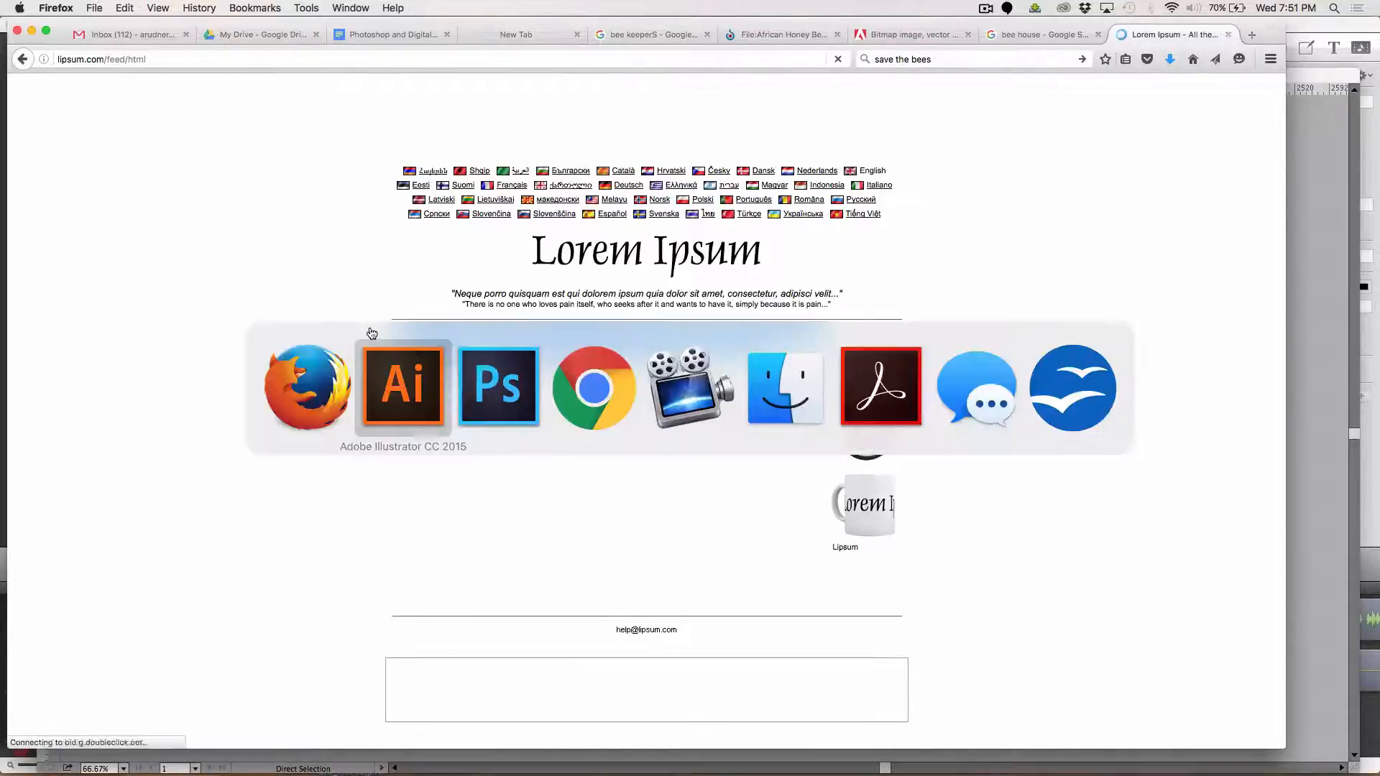
pyautogui.click(14, 199)
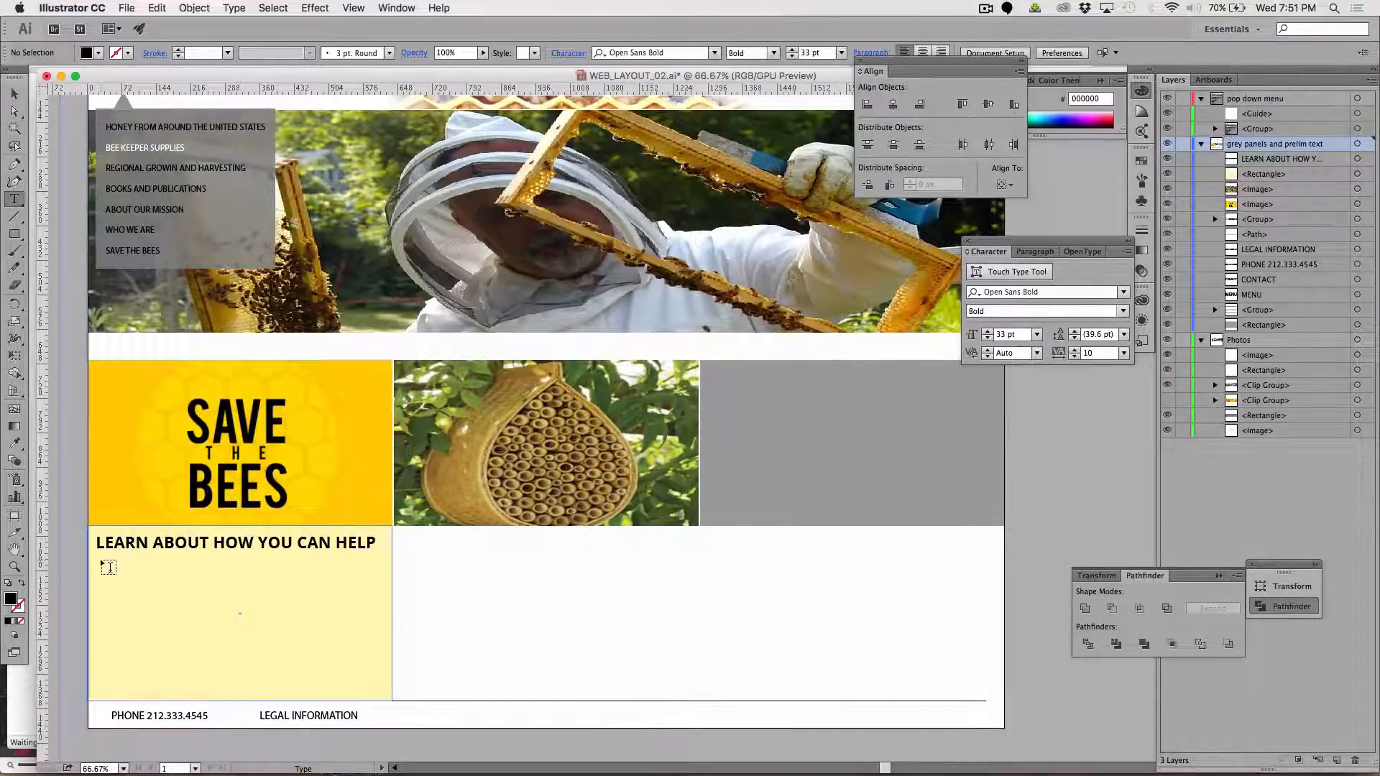
pyautogui.moveTo(103, 562); pyautogui.dragTo(380, 685)
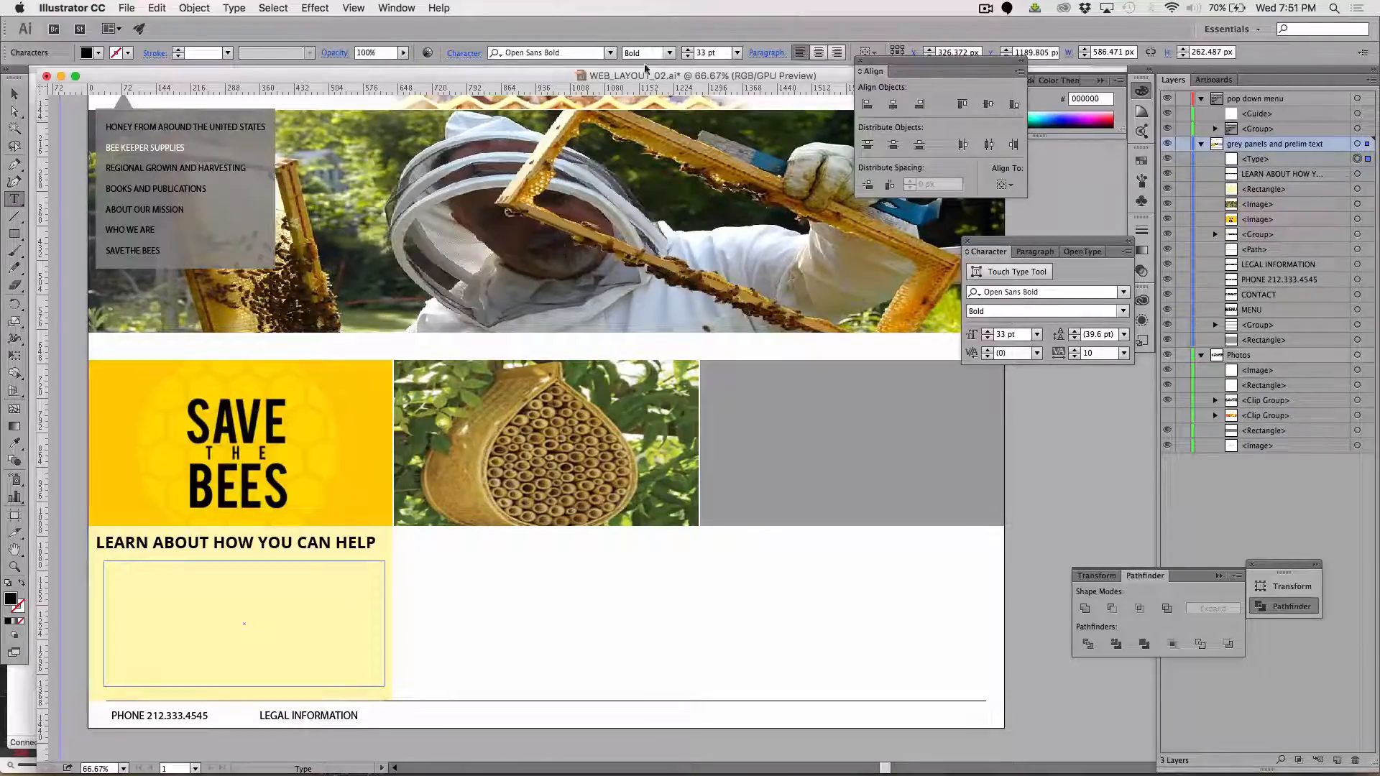
# Check the styles available for Open Sans and search the font list for "open sans"
pyautogui.click(669, 54)
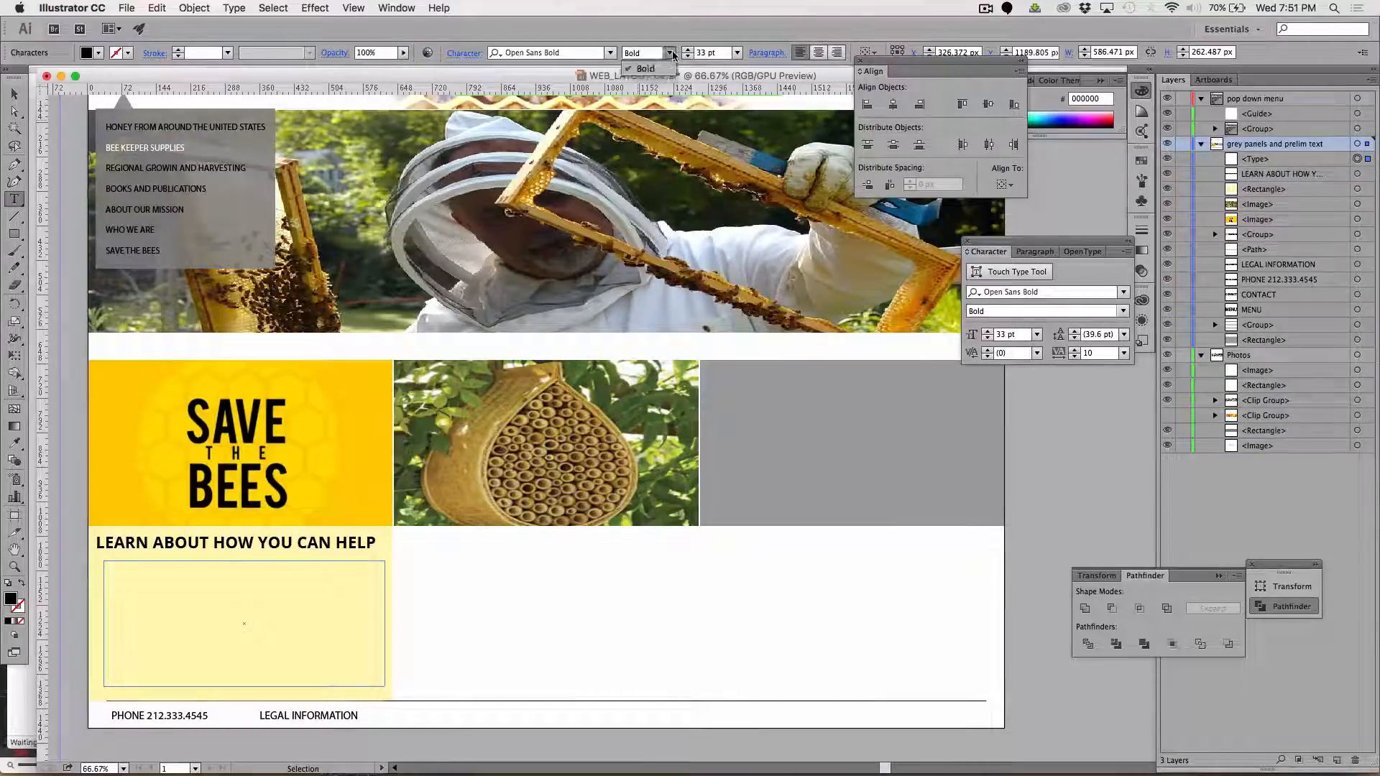
pyautogui.click(609, 56)
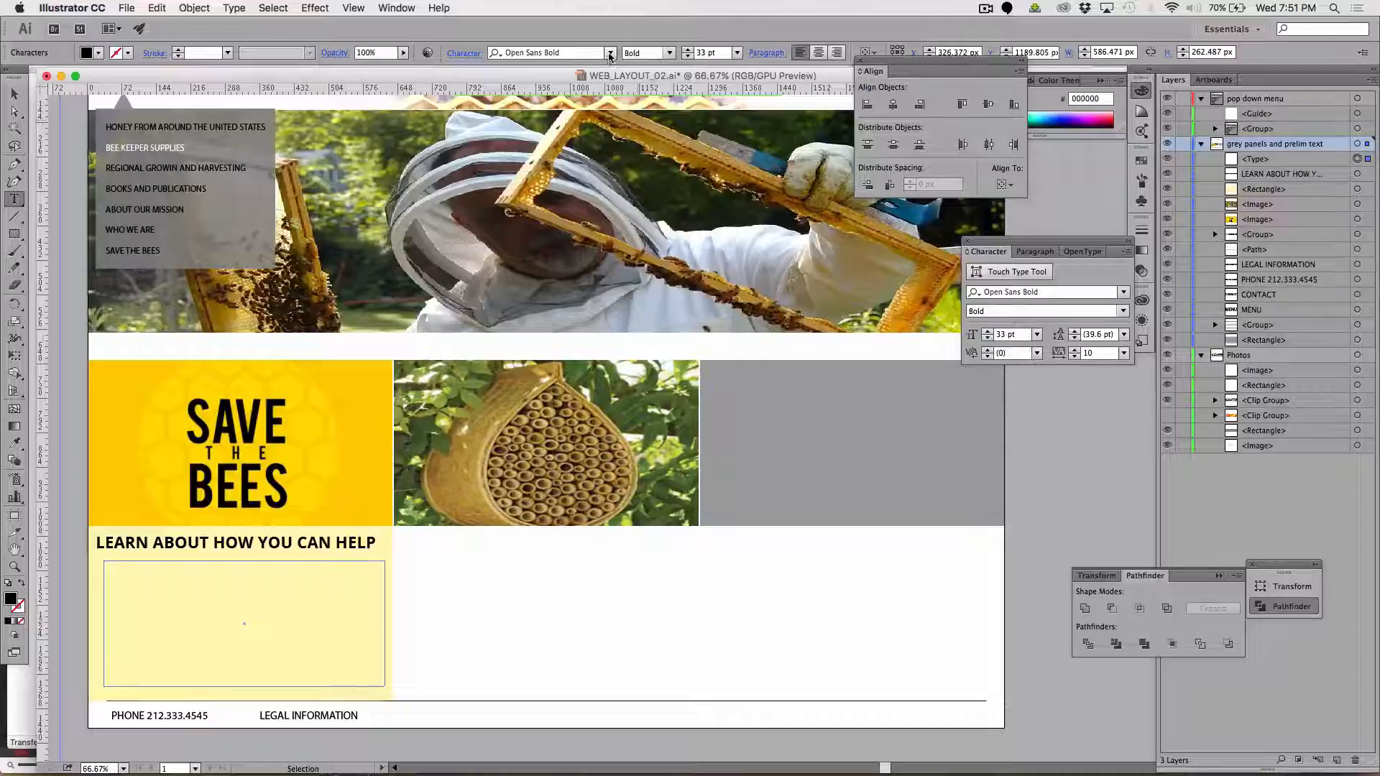
pyautogui.click(609, 54)
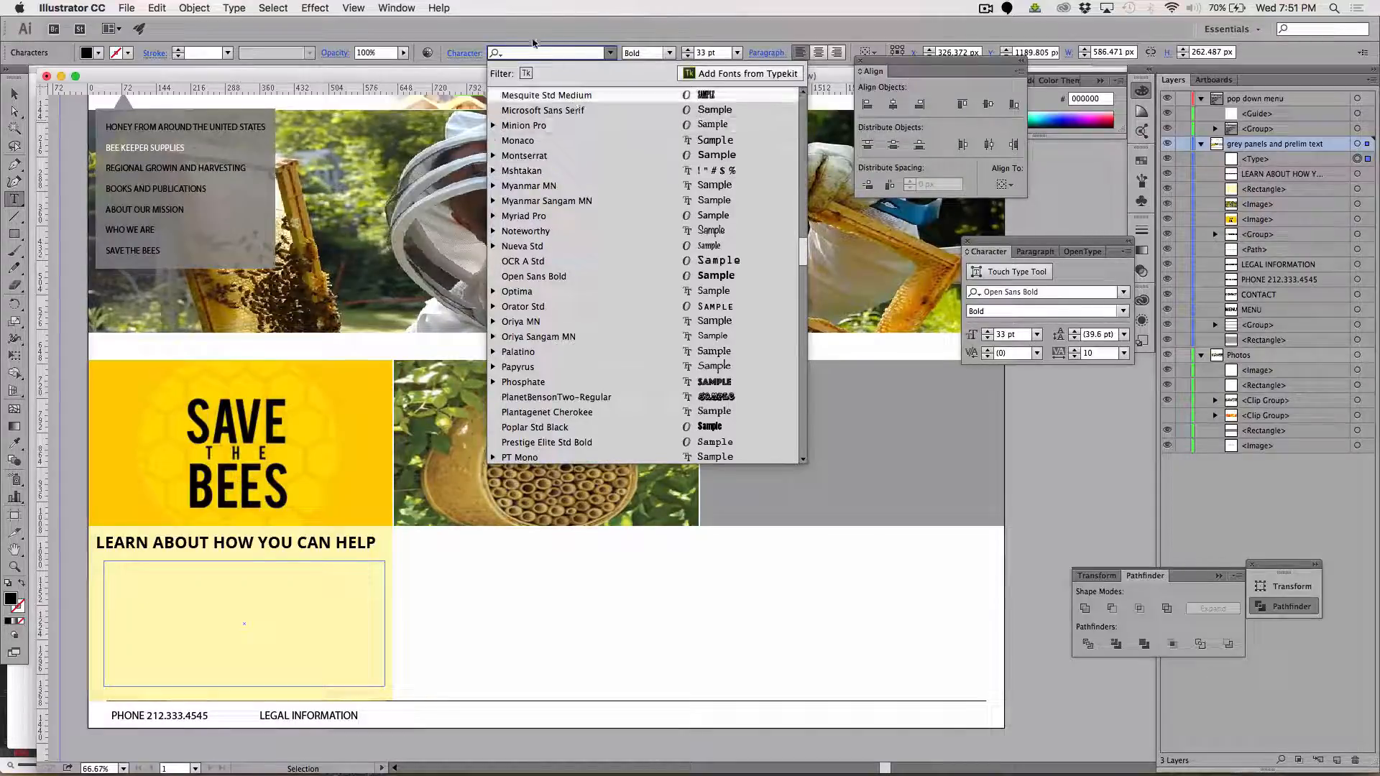
pyautogui.write('open')
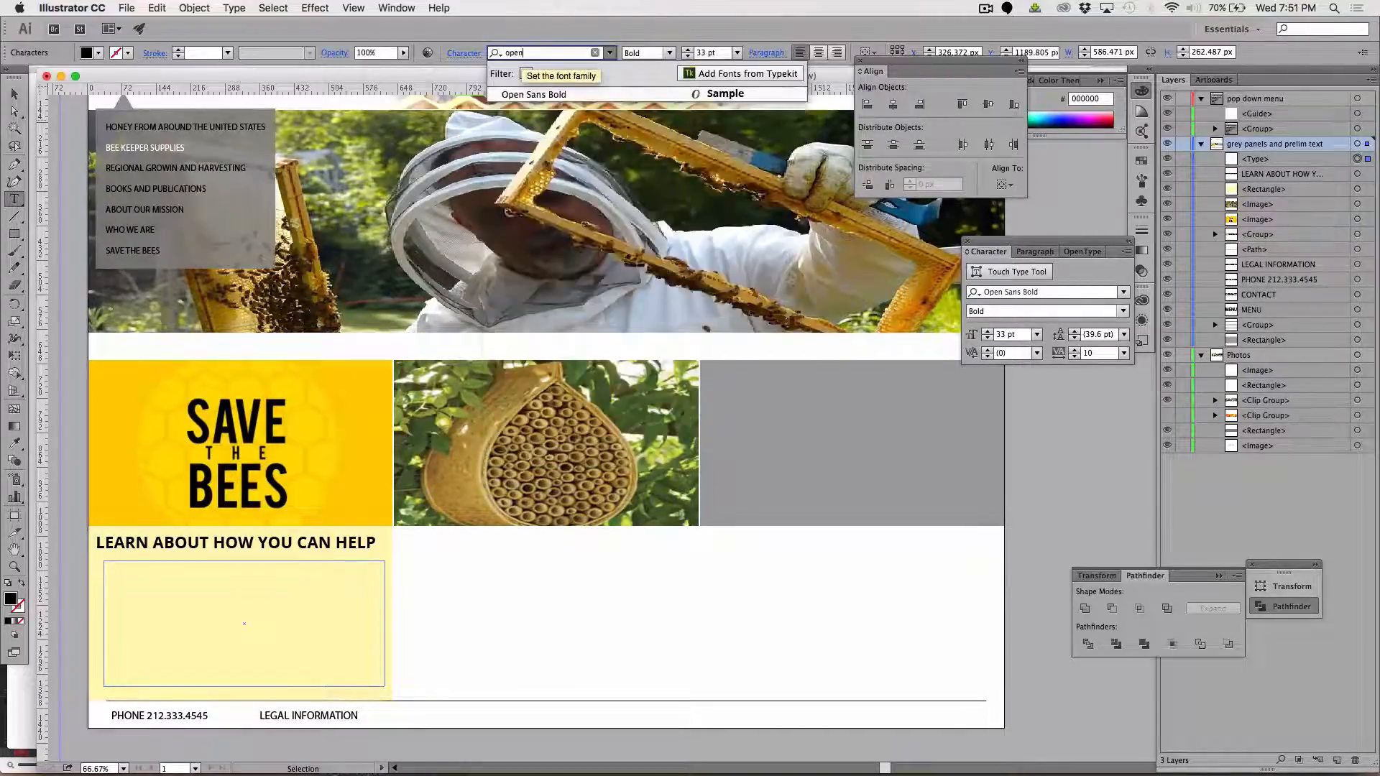
pyautogui.write('sans')
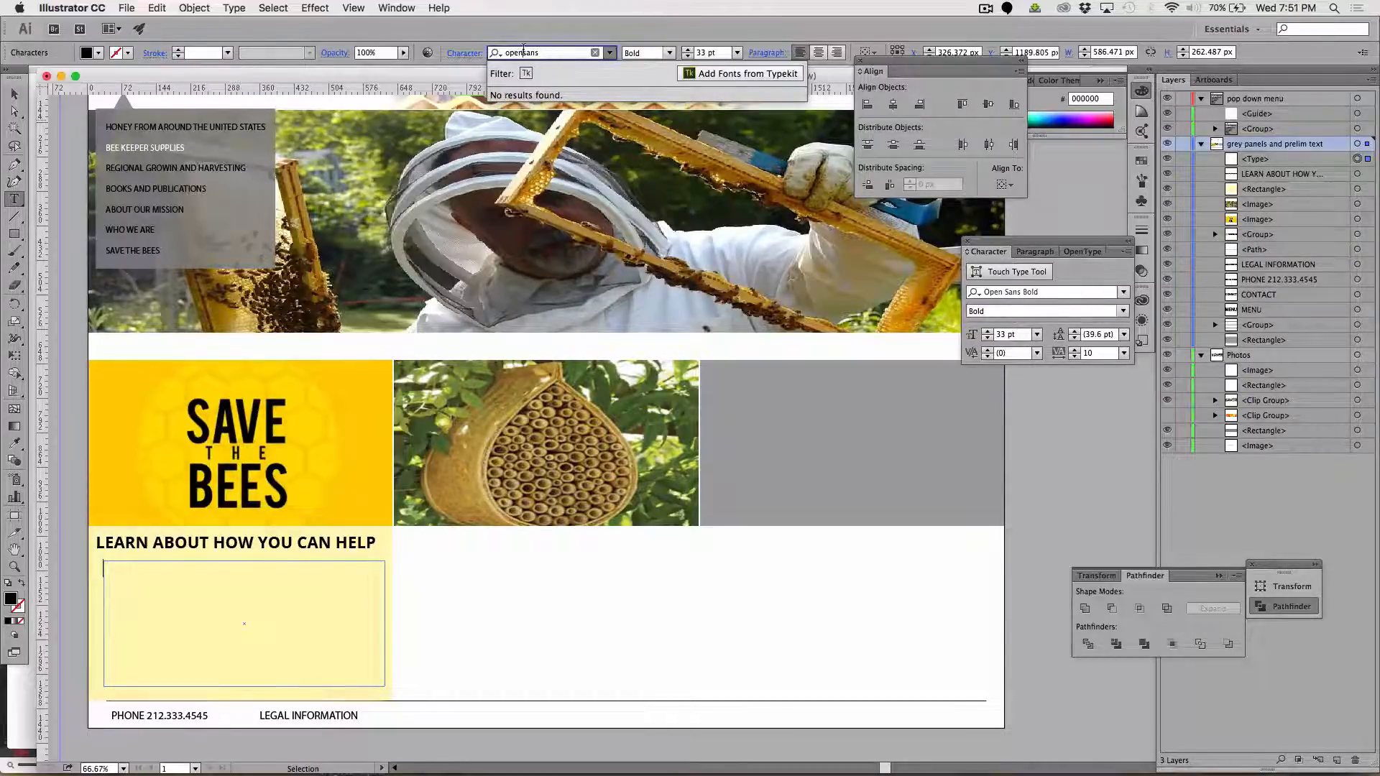
pyautogui.write('v')
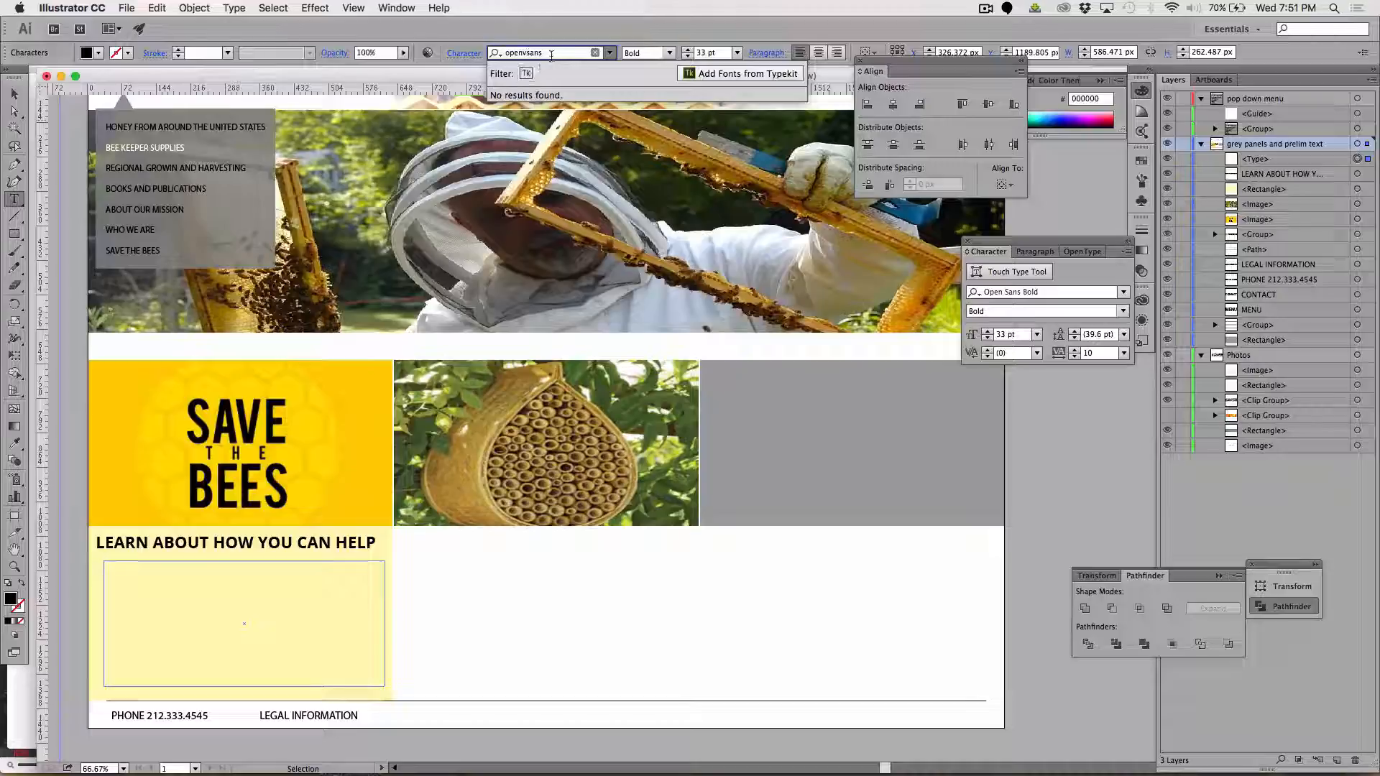
pyautogui.press('BackSpace')
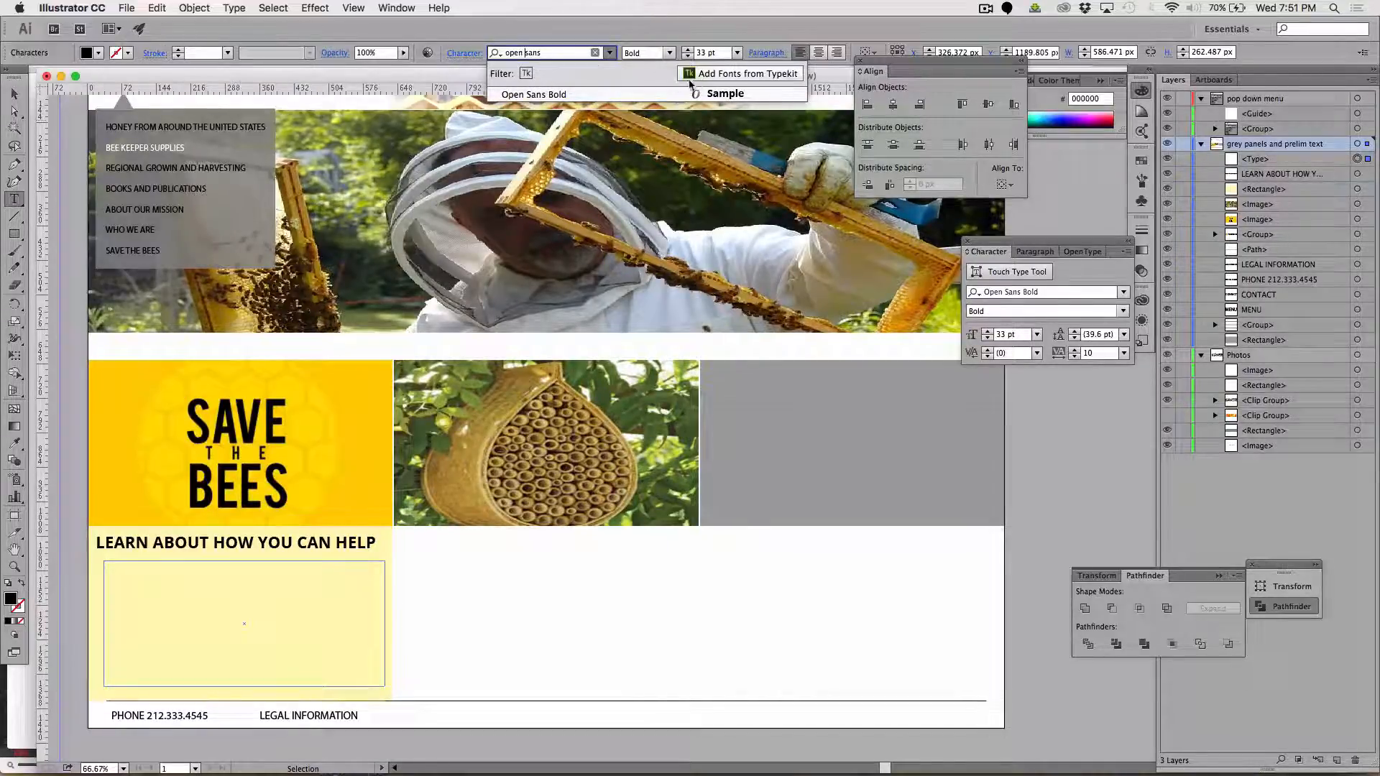
pyautogui.click(595, 52)
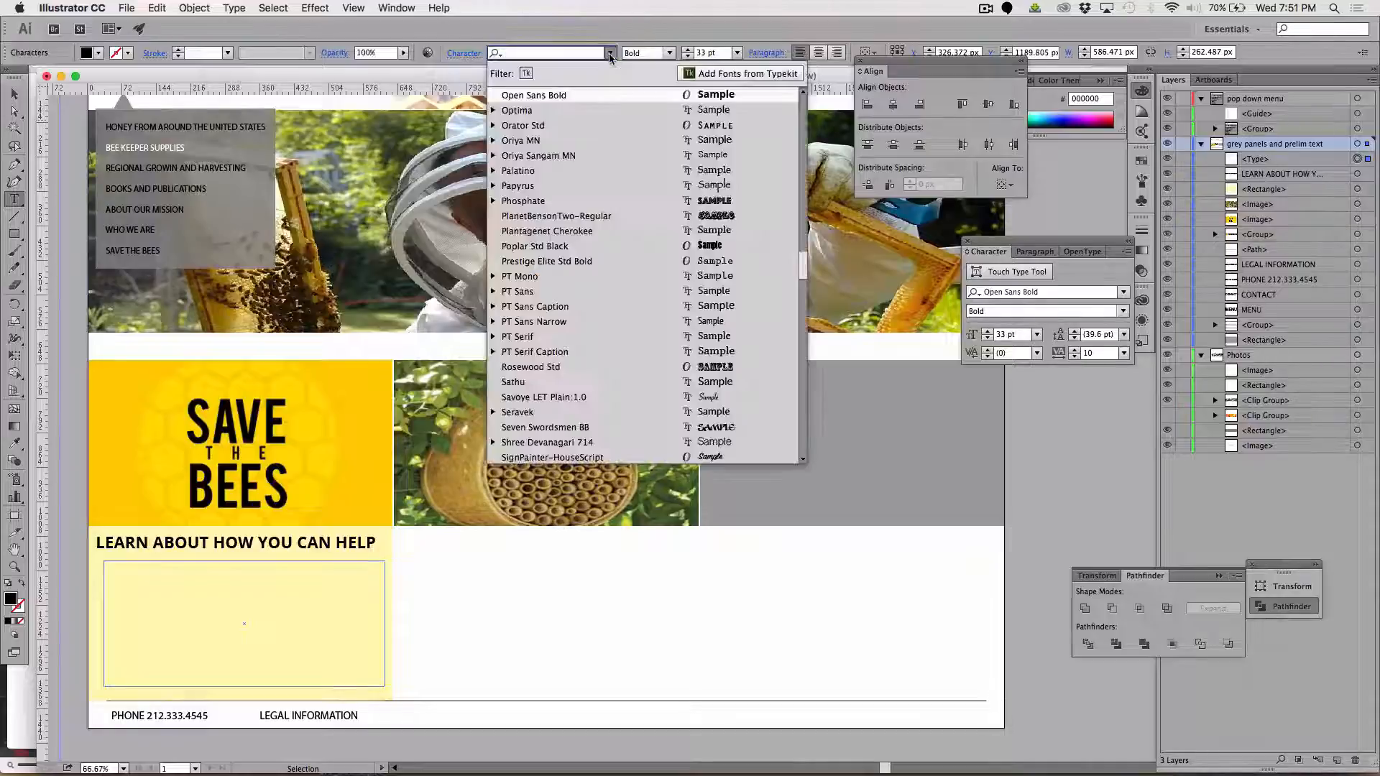
# Browse the full font list for other Open Sans weights for the body text
pyautogui.scroll(-5, 594, 142)
pyautogui.scroll(6, 594, 142)
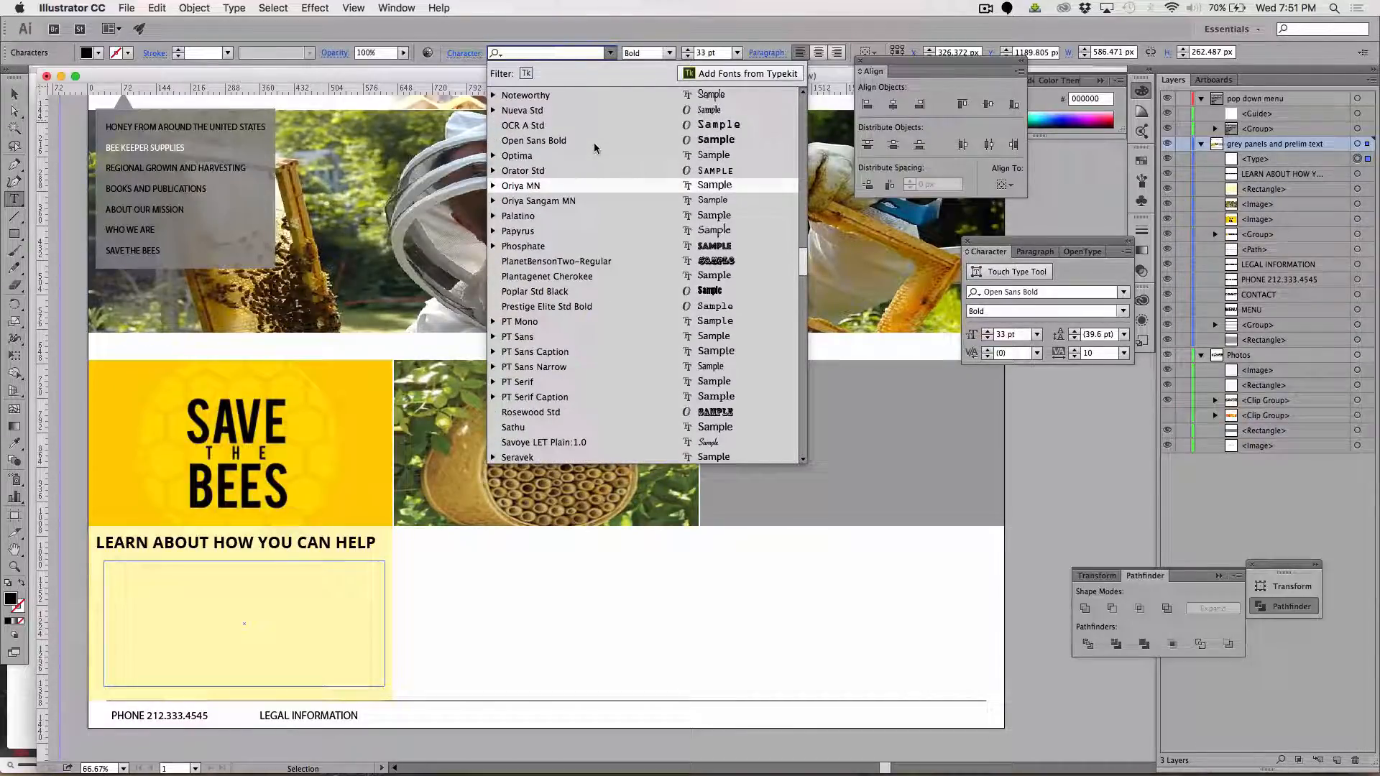
pyautogui.scroll(5, 586, 143)
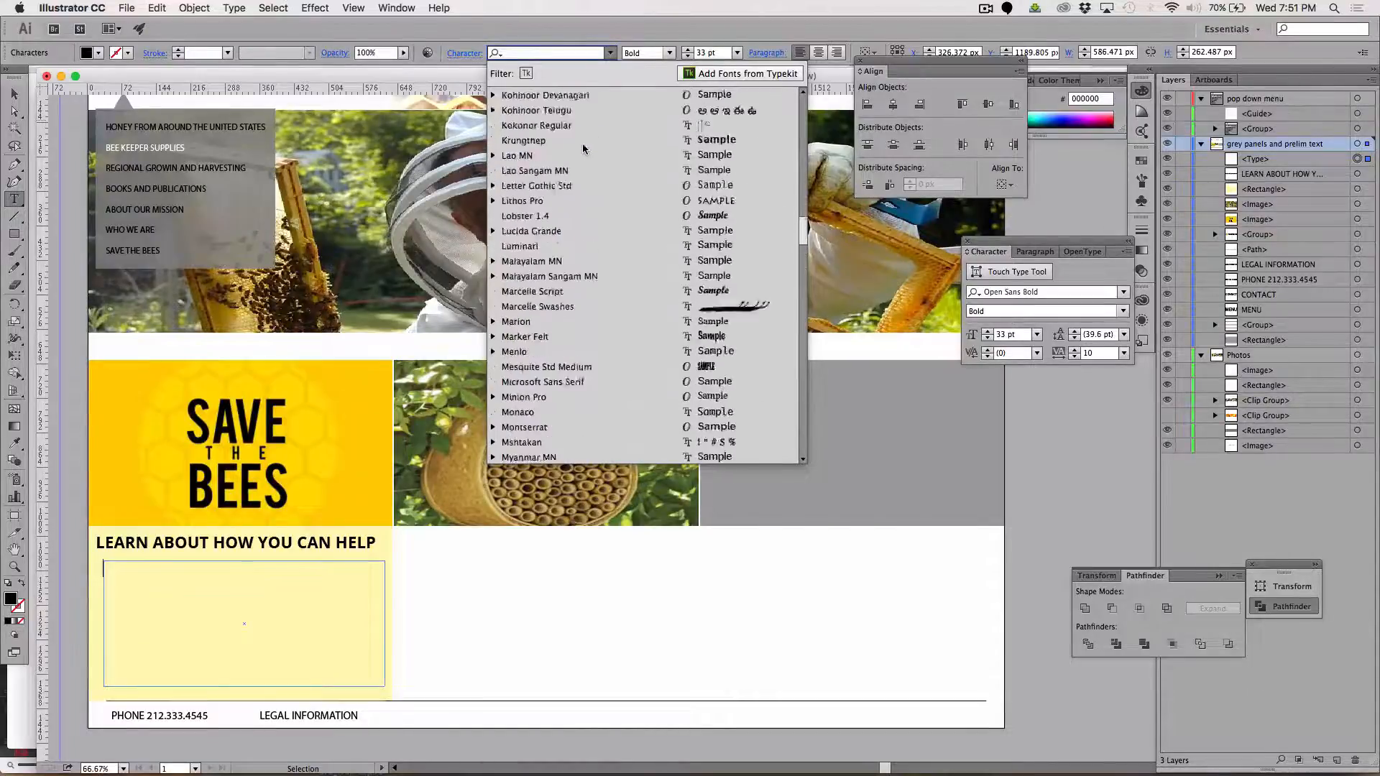
pyautogui.scroll(-15, 583, 148)
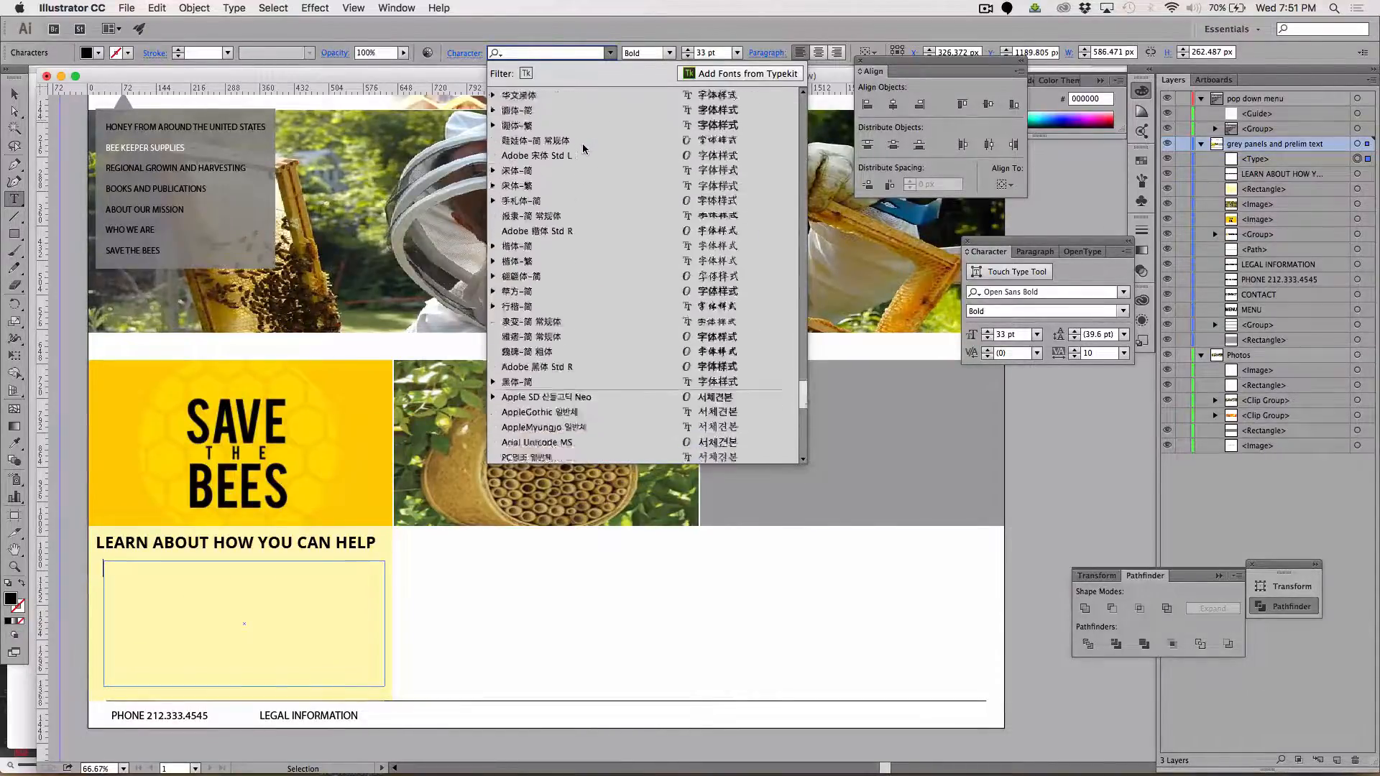
pyautogui.scroll(-10, 583, 149)
pyautogui.scroll(12, 582, 149)
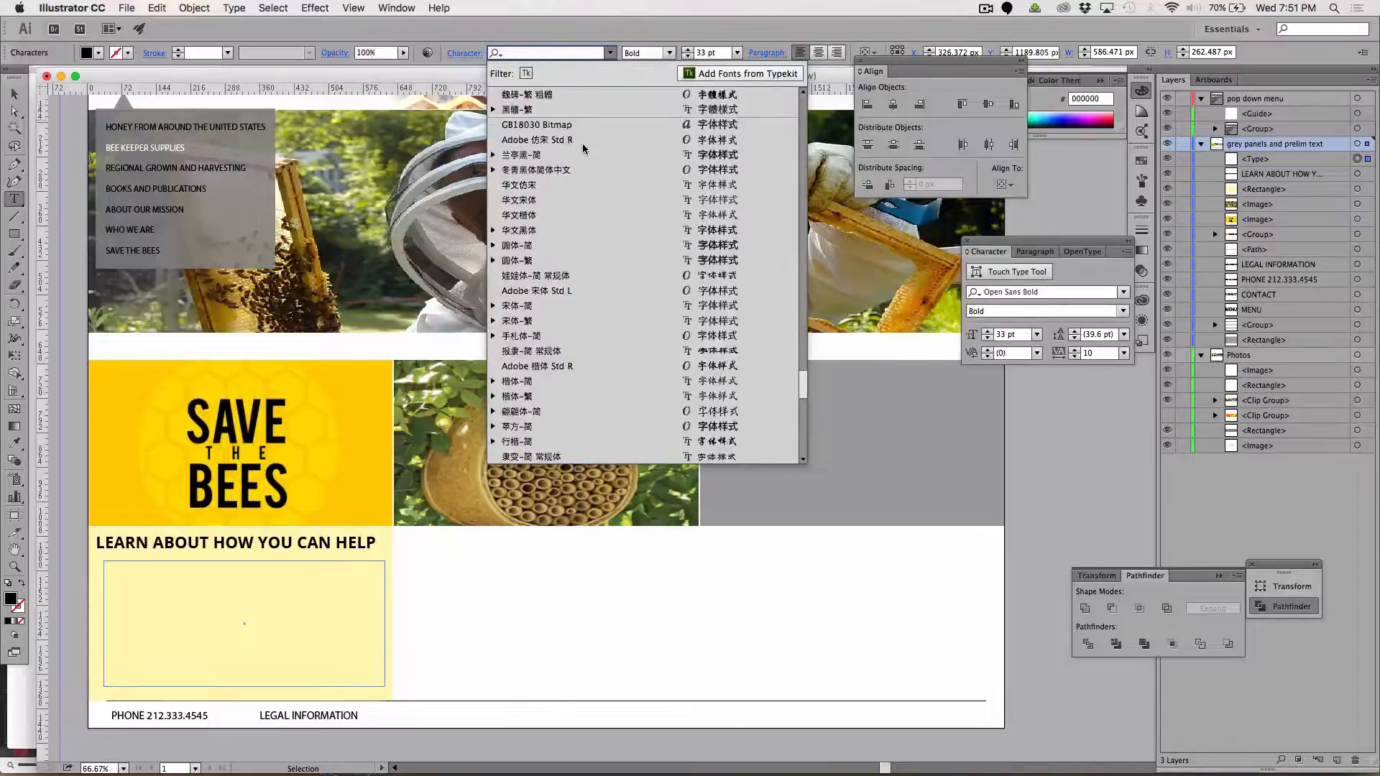
pyautogui.scroll(10, 583, 149)
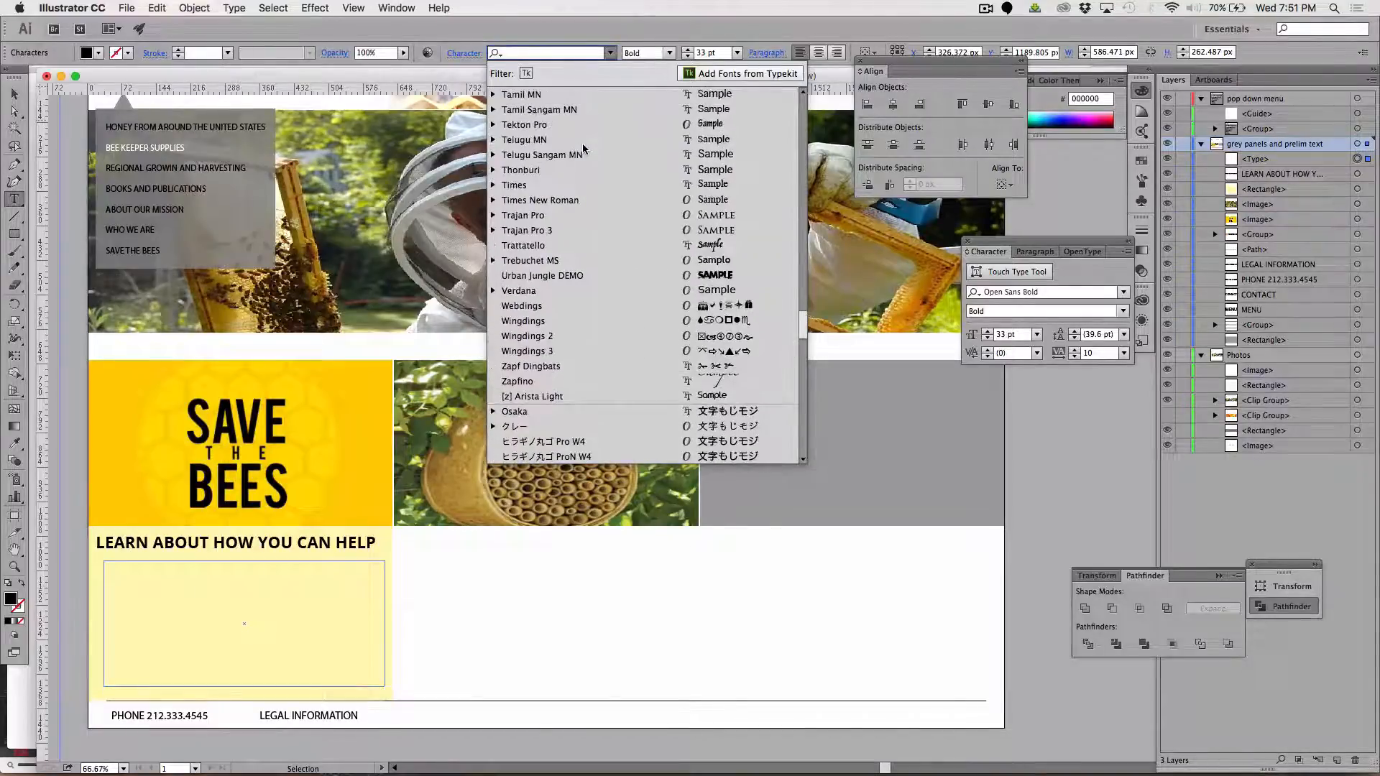
# Paste the copied placeholder paragraph into the text area on the pale yellow box
pyautogui.click(157, 598)
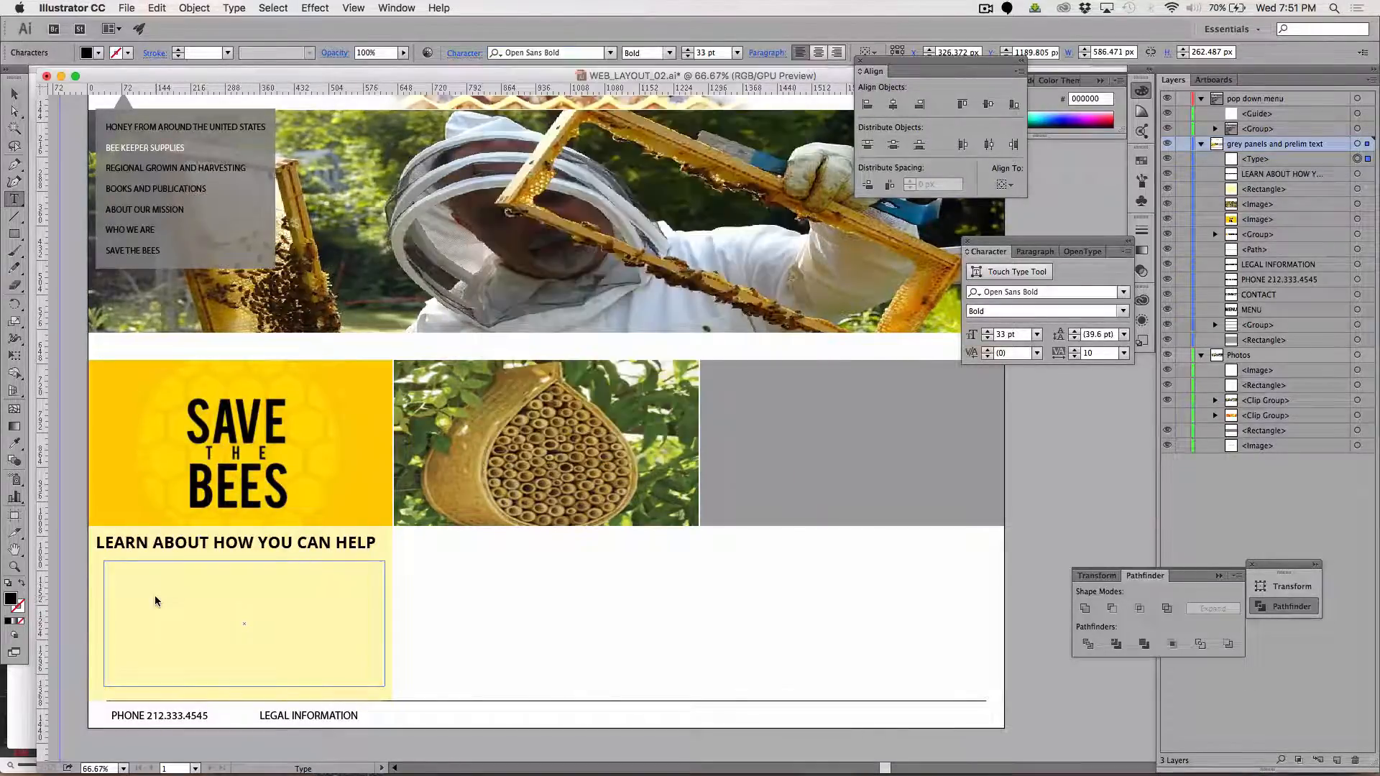
pyautogui.press('super+v')
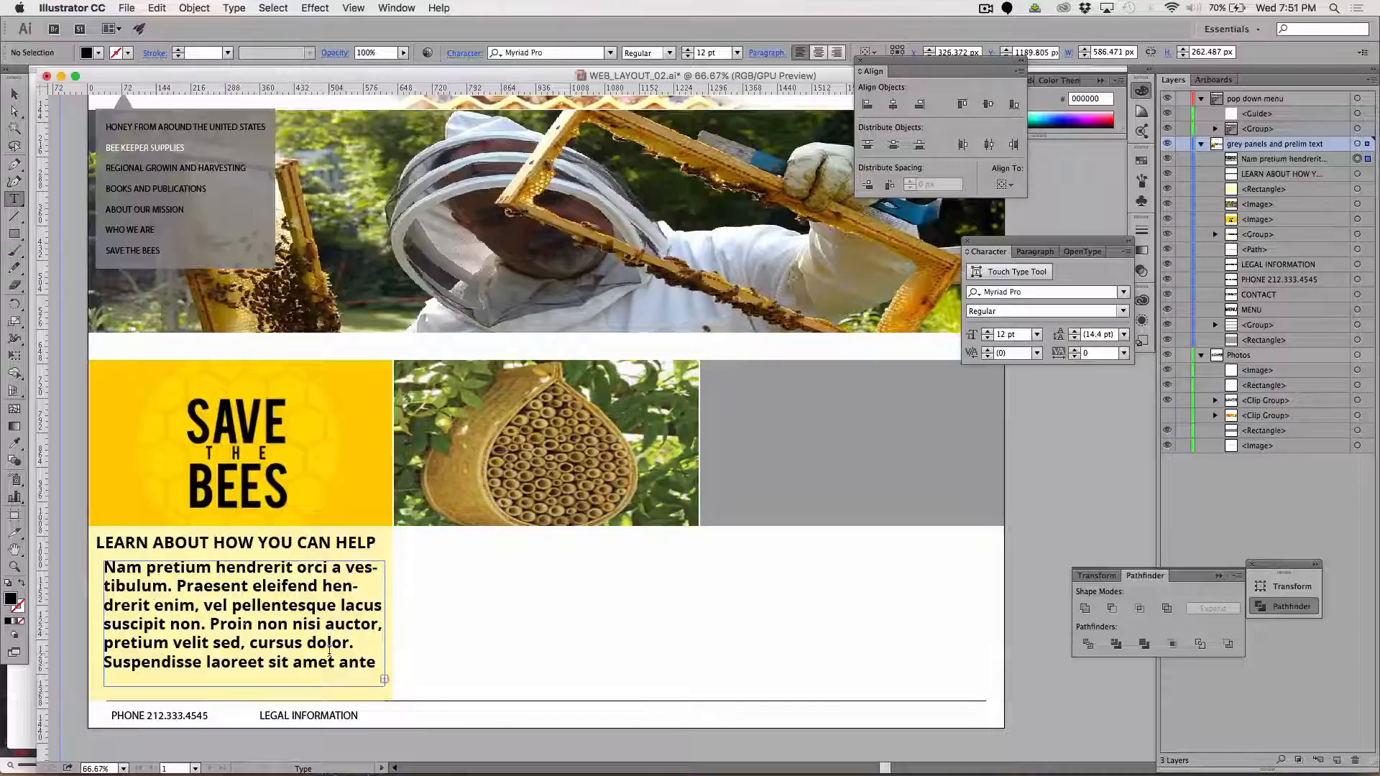
# Select the whole placeholder paragraph on the pale yellow box and check which Open Sans styles are available for it
pyautogui.press('super+a')
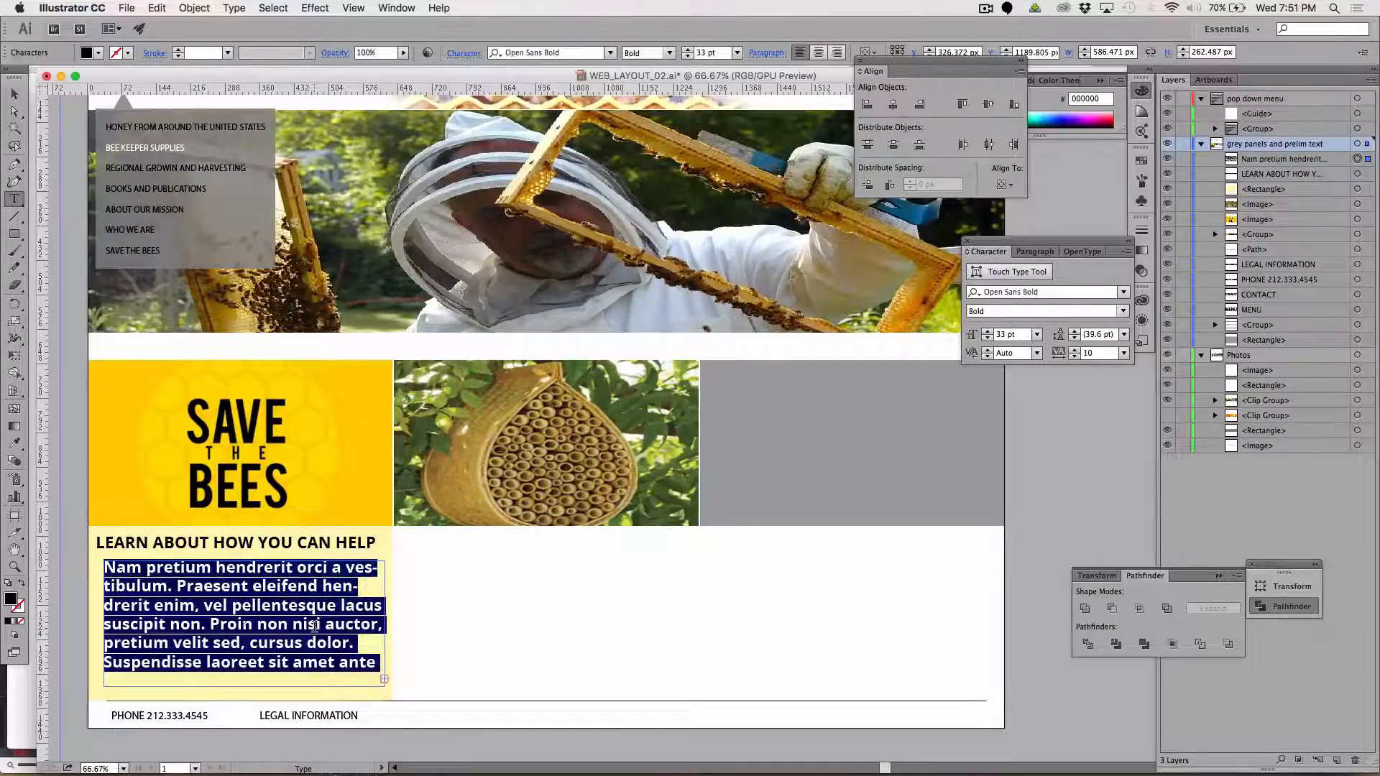
pyautogui.click(608, 53)
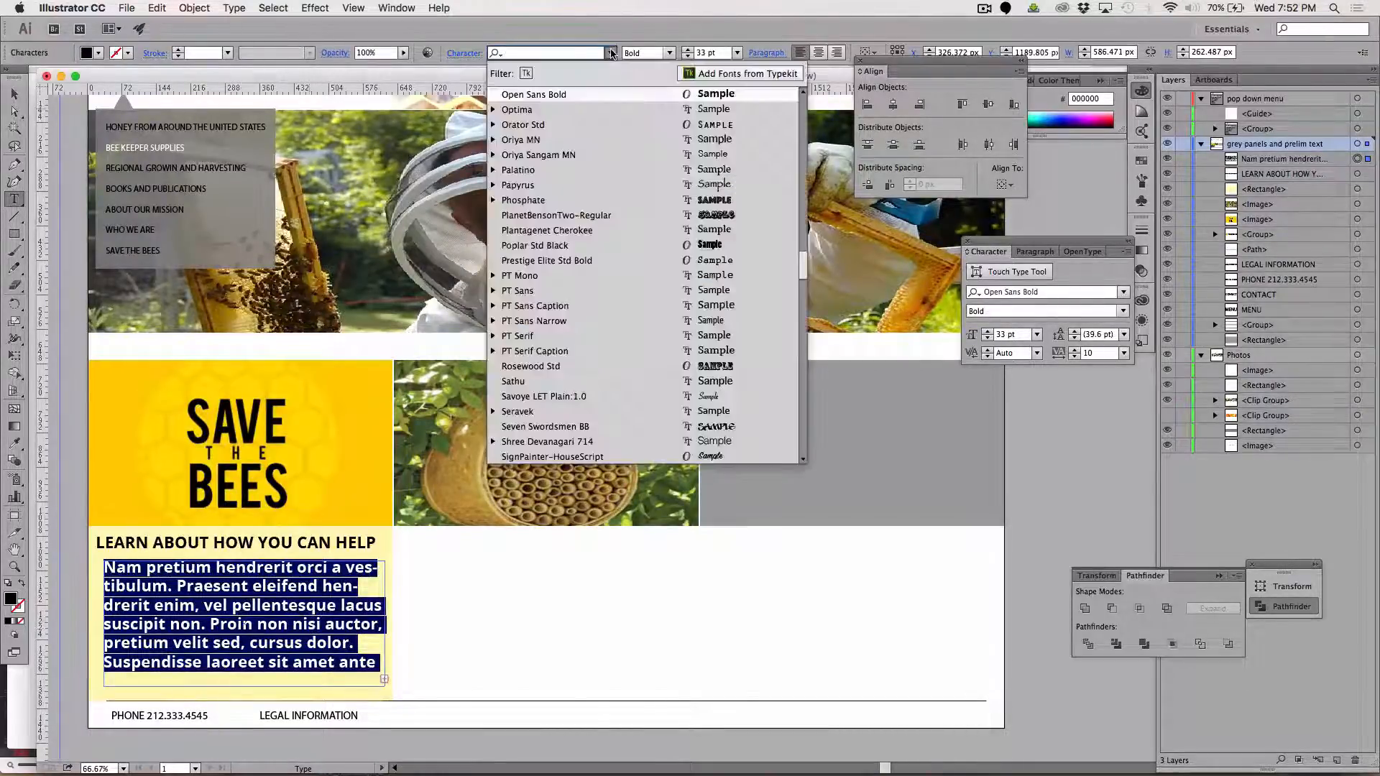
pyautogui.click(608, 53)
pyautogui.click(609, 53)
pyautogui.click(669, 54)
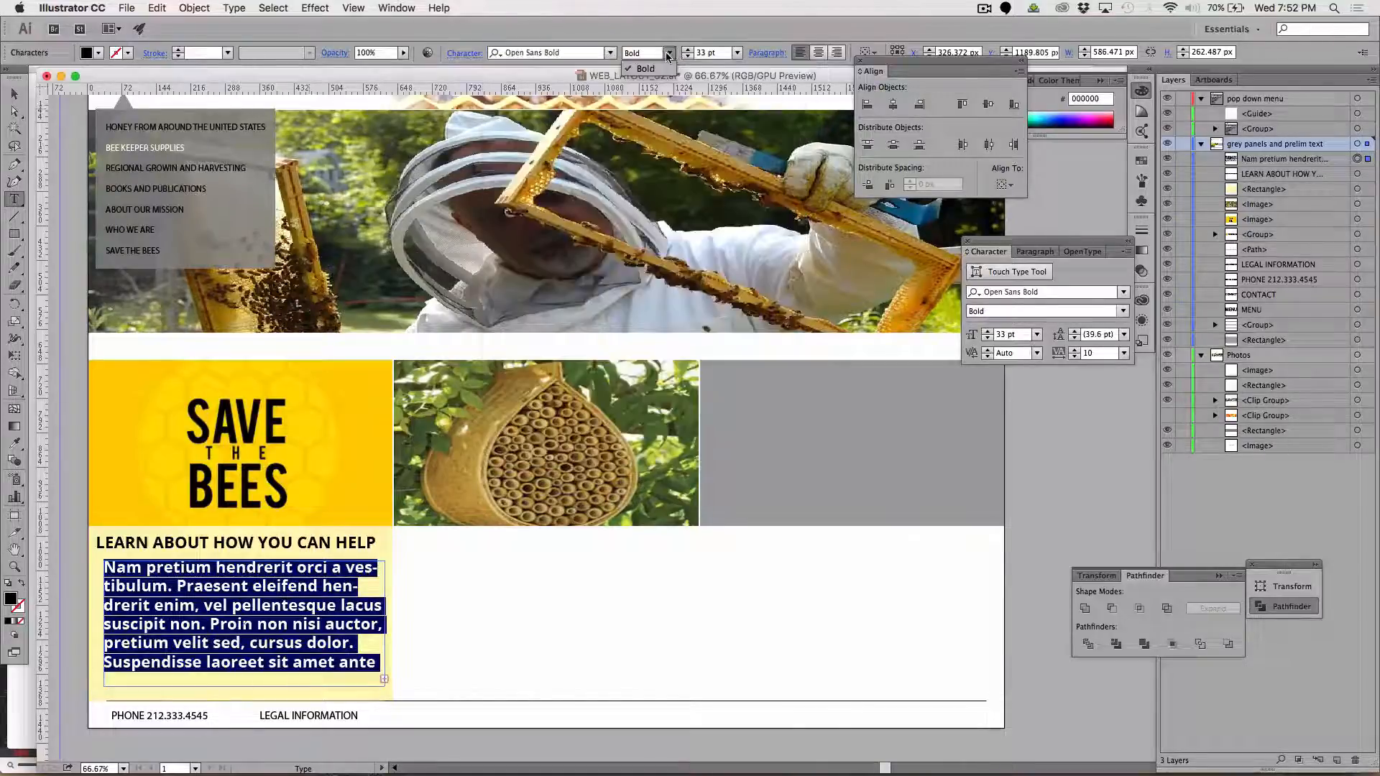
pyautogui.click(669, 53)
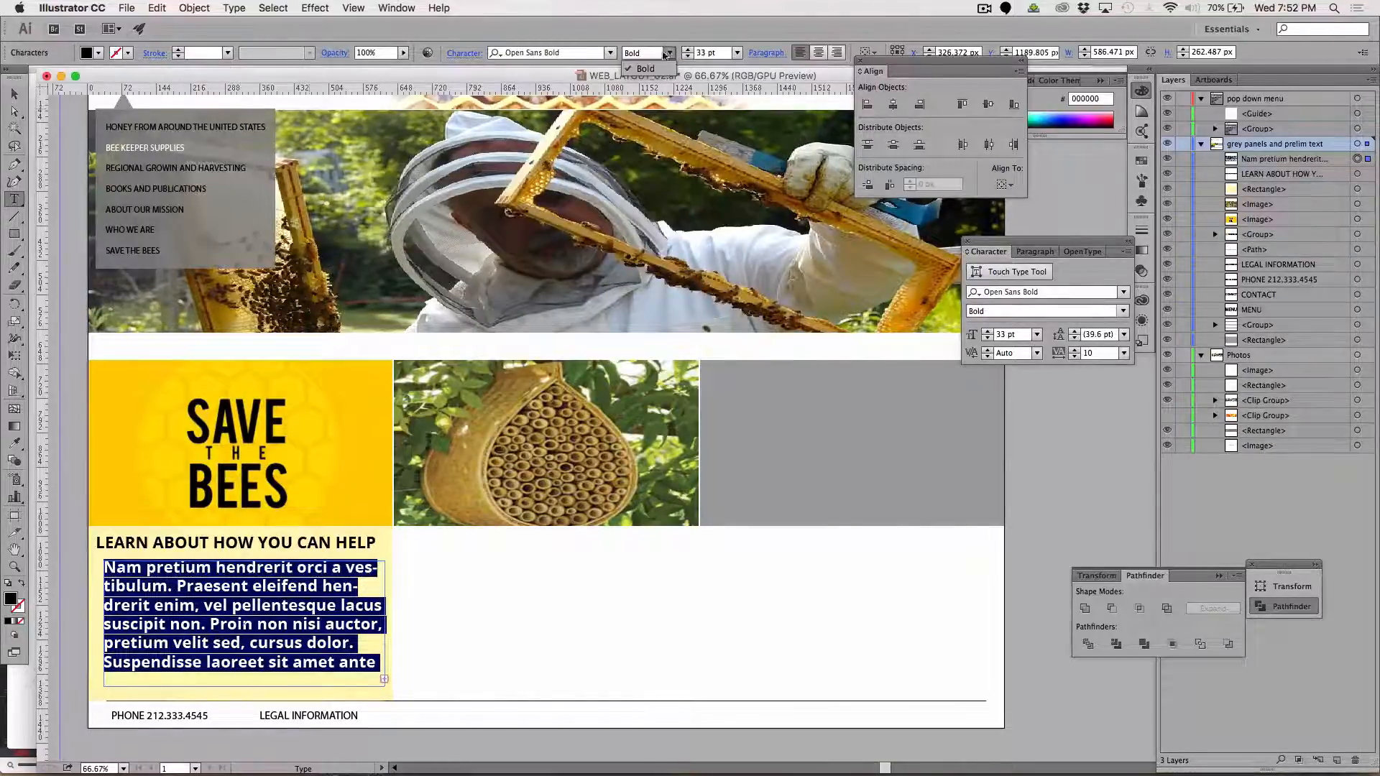
# Look through the font list for a body typeface and change the selected placeholder paragraph to Optima
pyautogui.click(610, 53)
pyautogui.click(610, 53)
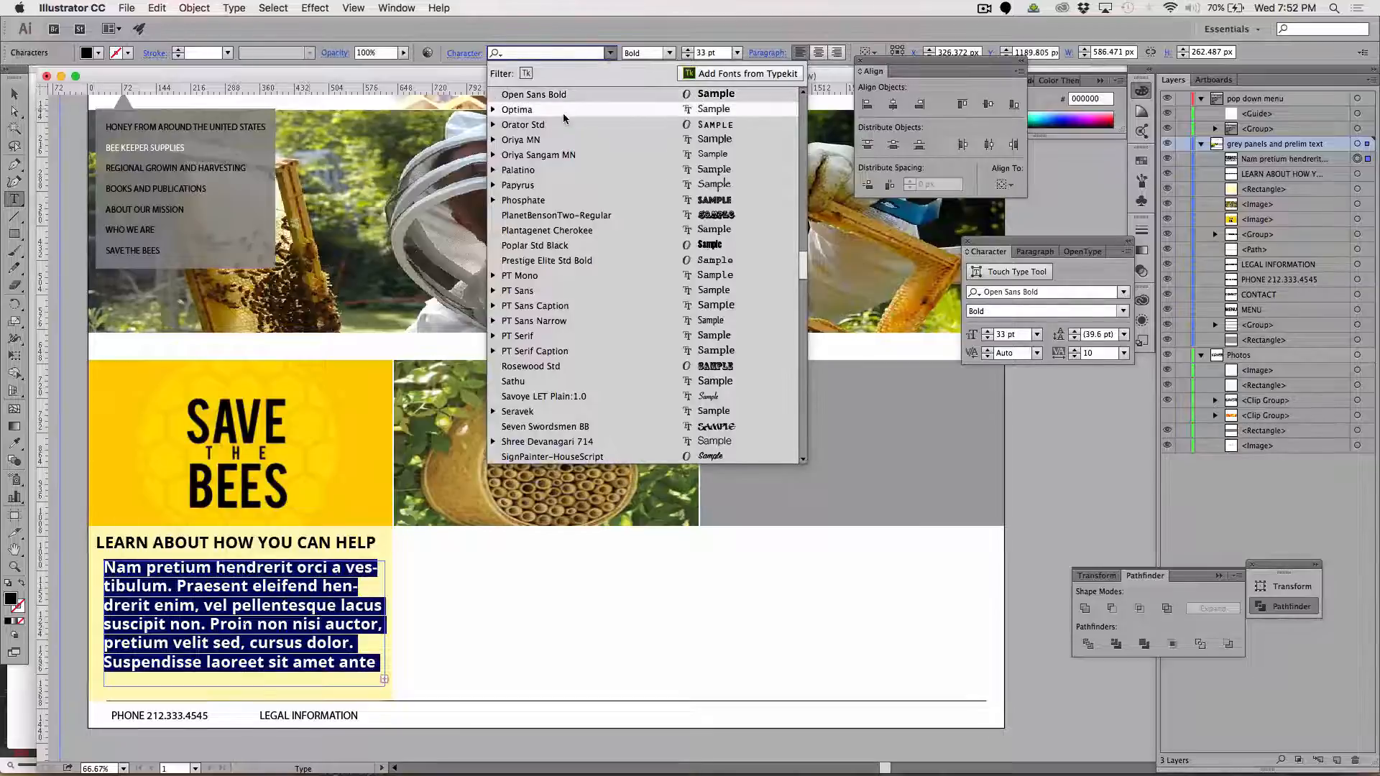
pyautogui.scroll(3, 563, 113)
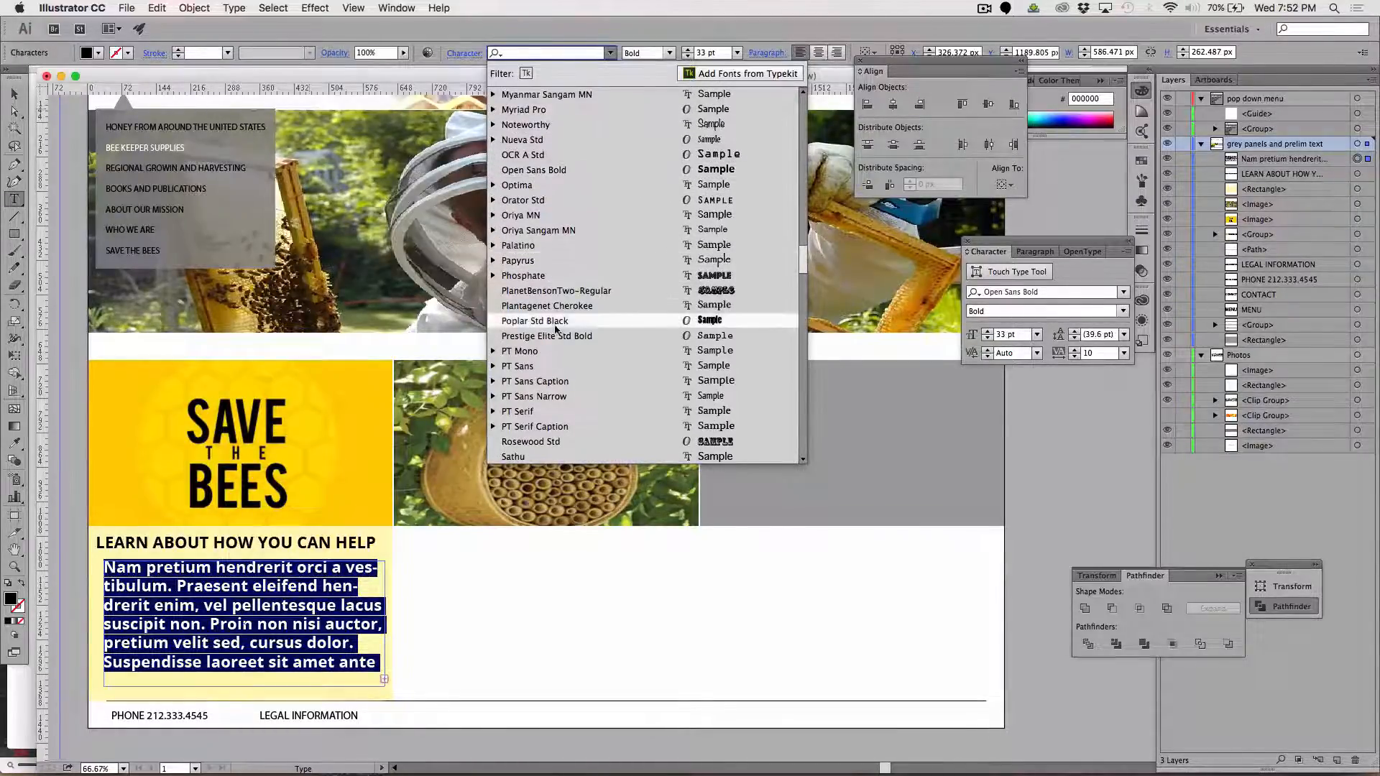
pyautogui.scroll(10, 556, 329)
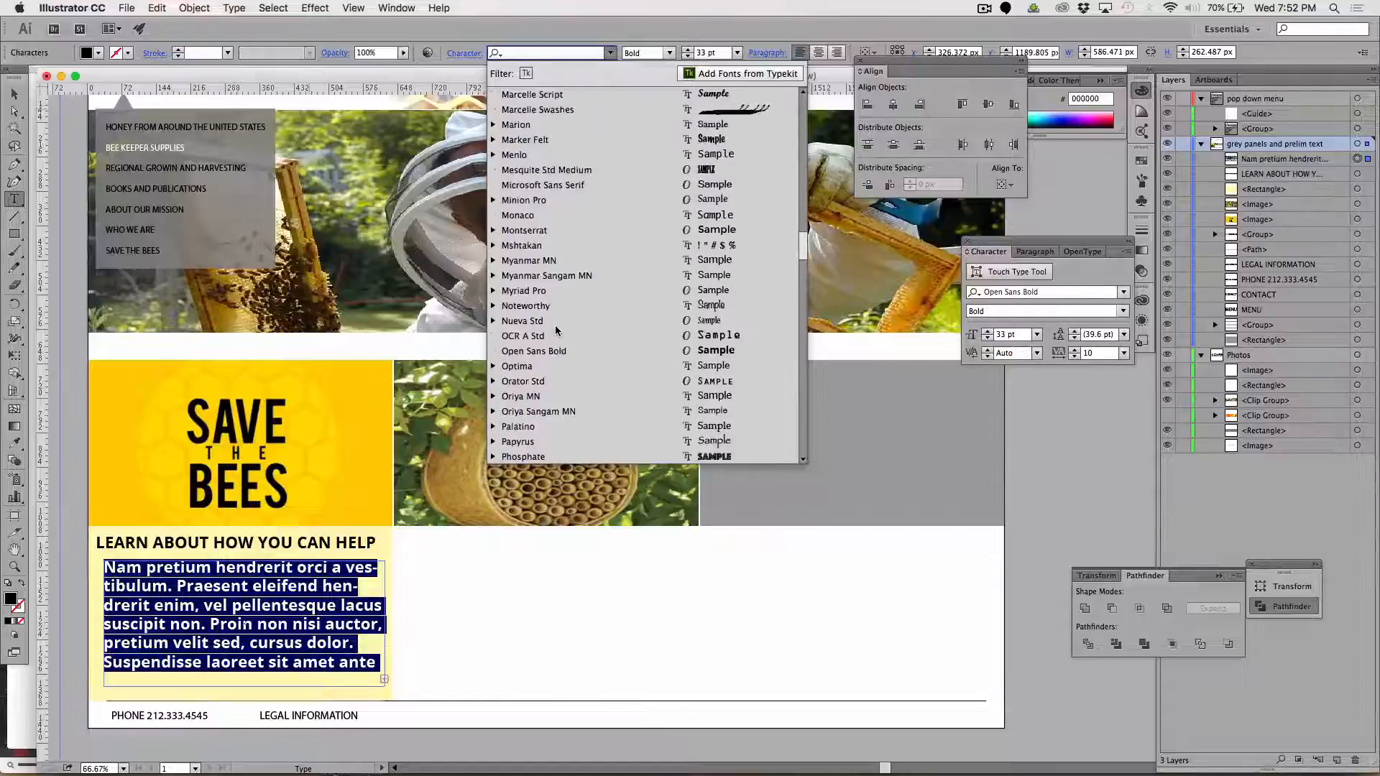
pyautogui.scroll(15, 556, 330)
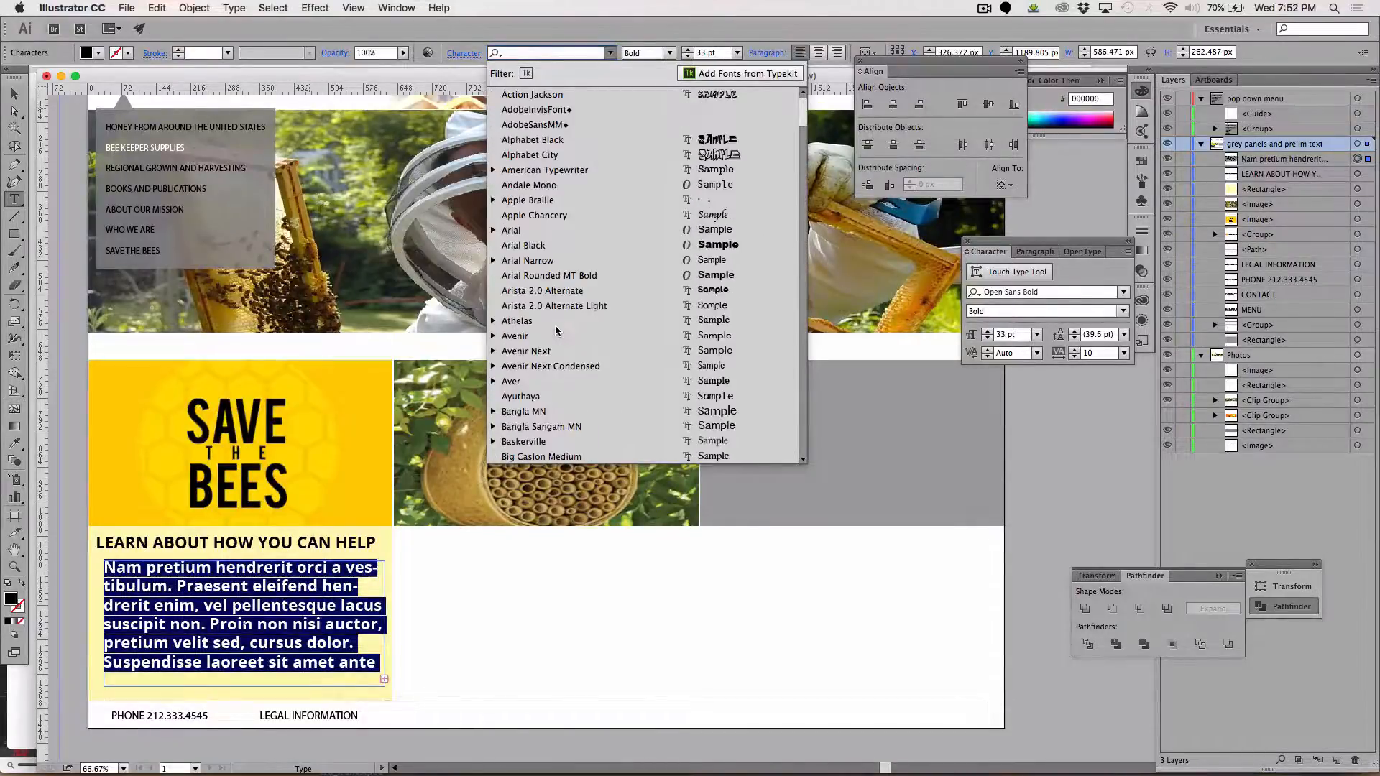
pyautogui.scroll(-20, 556, 329)
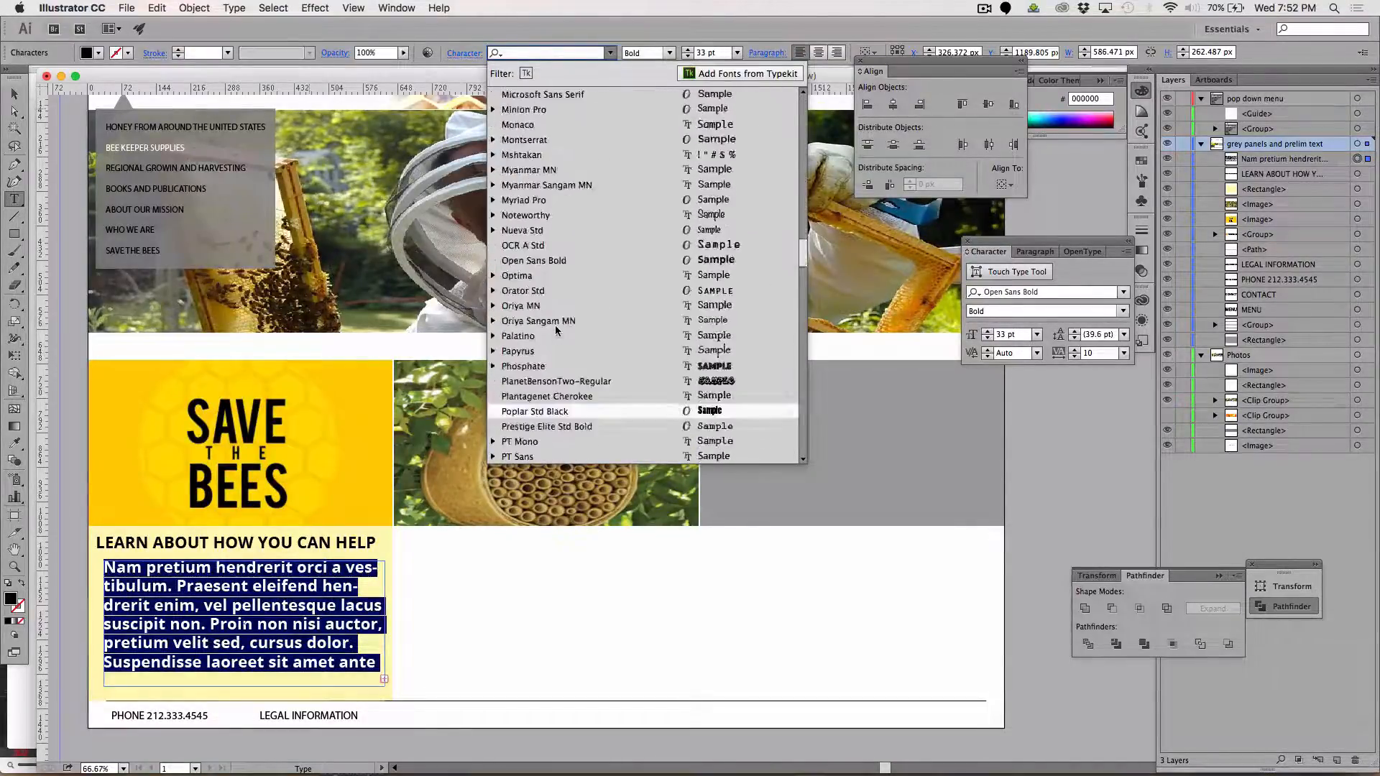
pyautogui.scroll(-20, 555, 329)
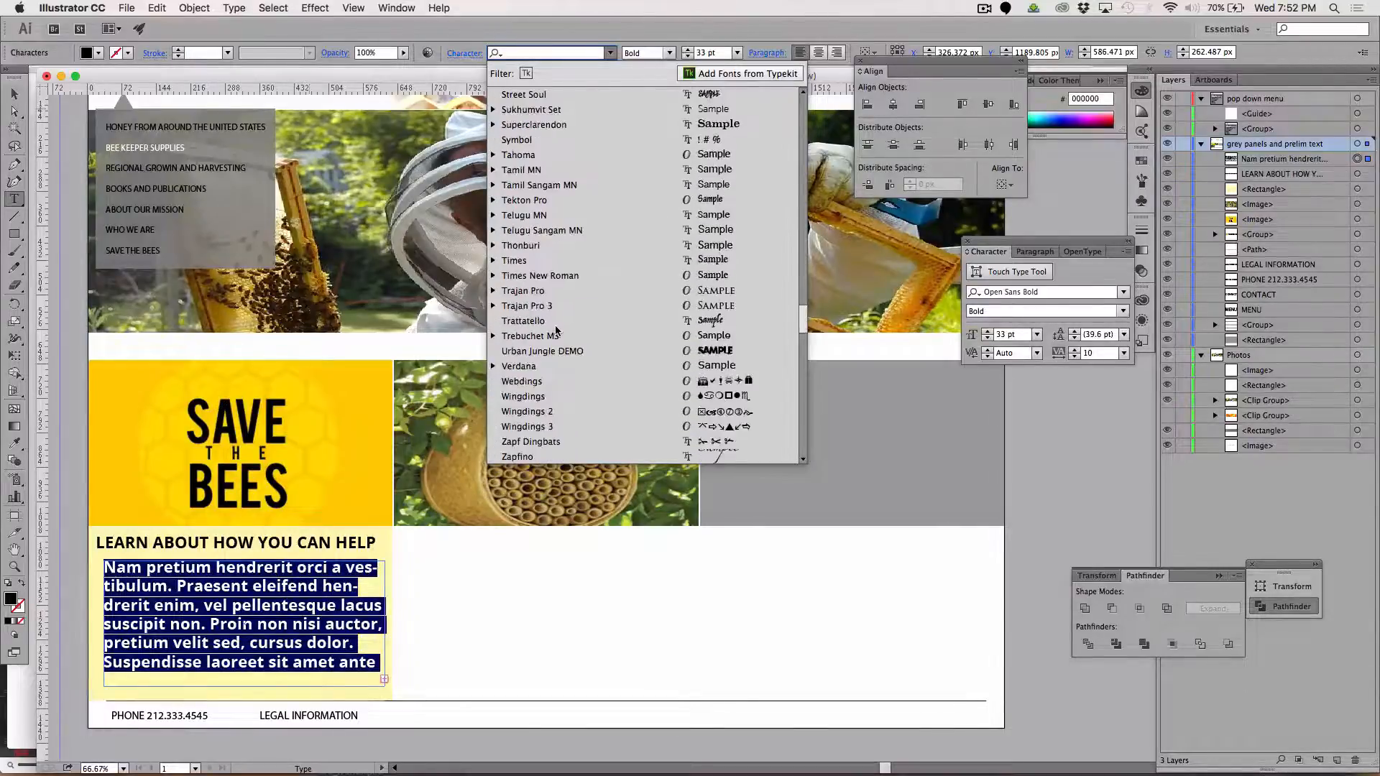
pyautogui.scroll(-20, 556, 329)
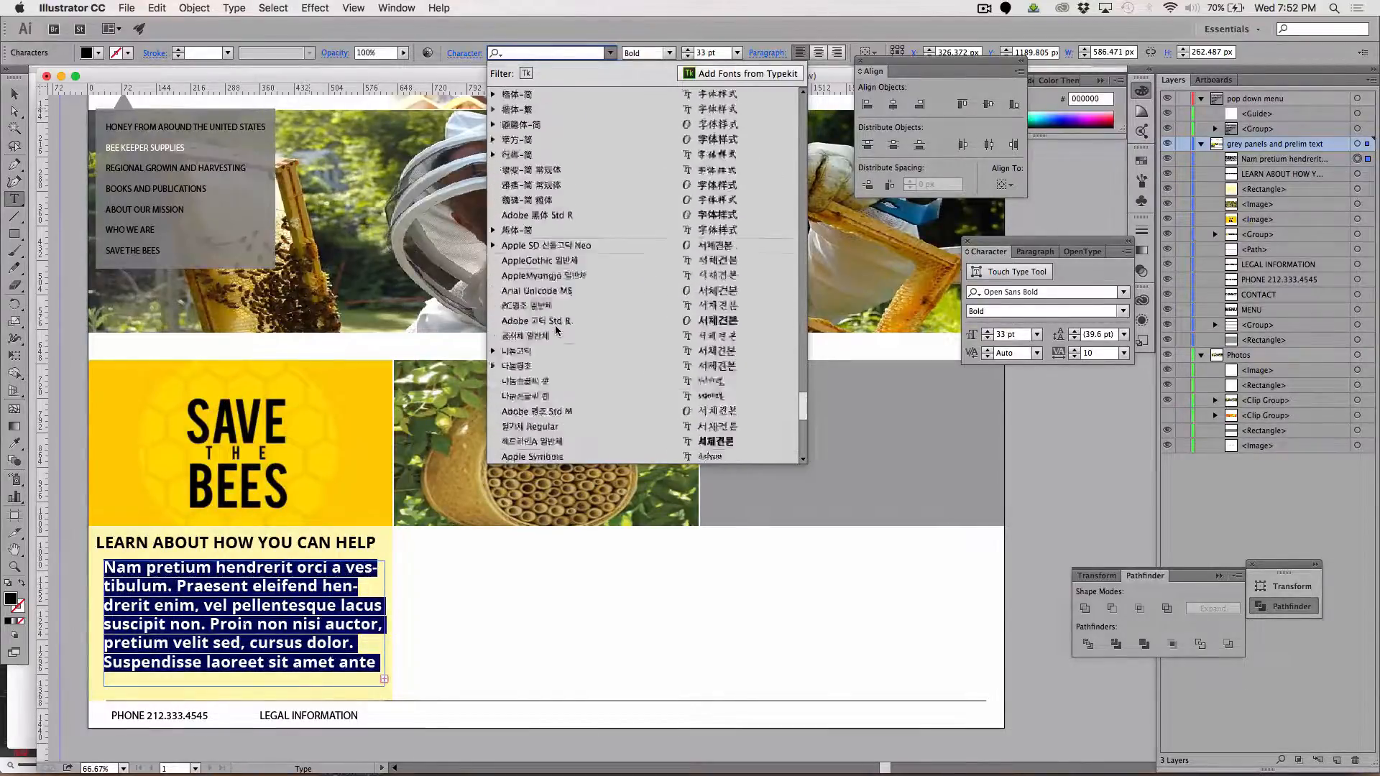
pyautogui.scroll(-3, 555, 329)
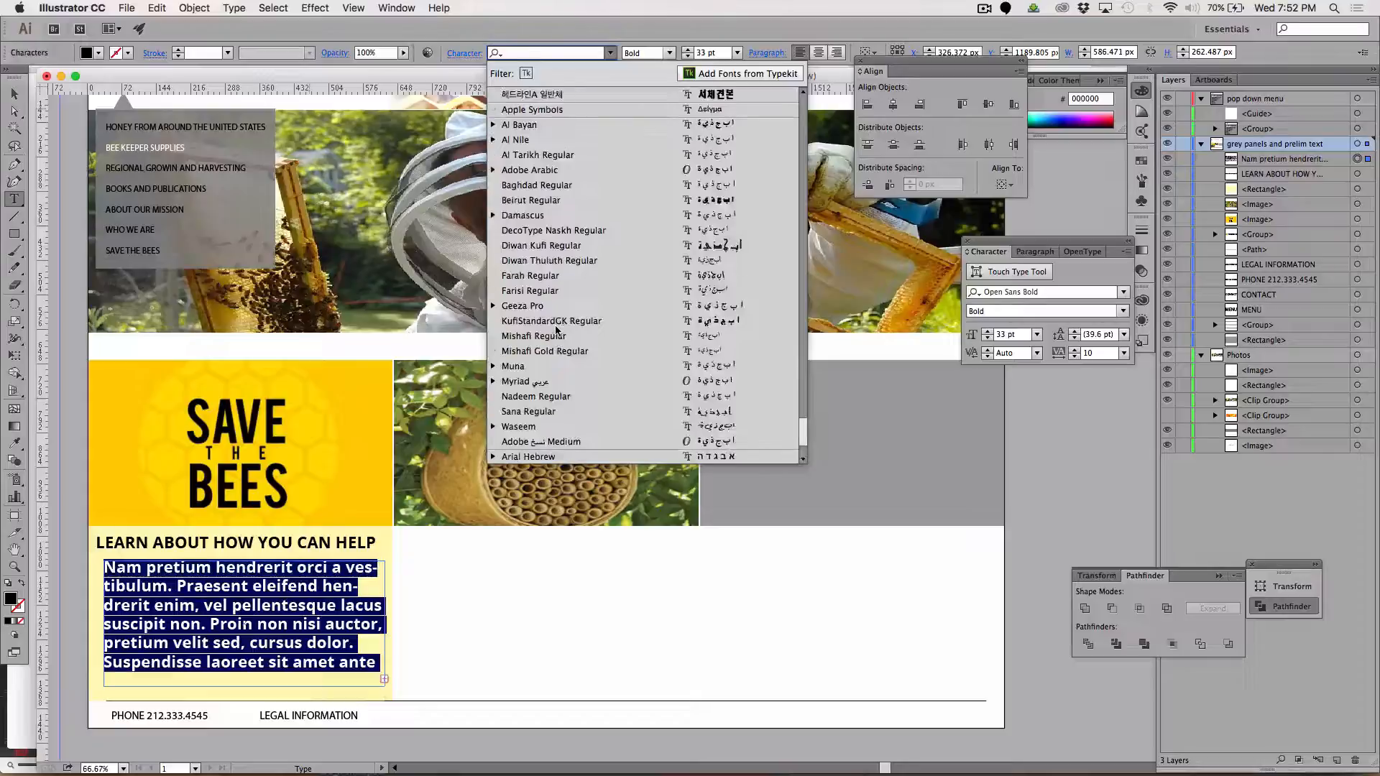
pyautogui.scroll(-6, 556, 329)
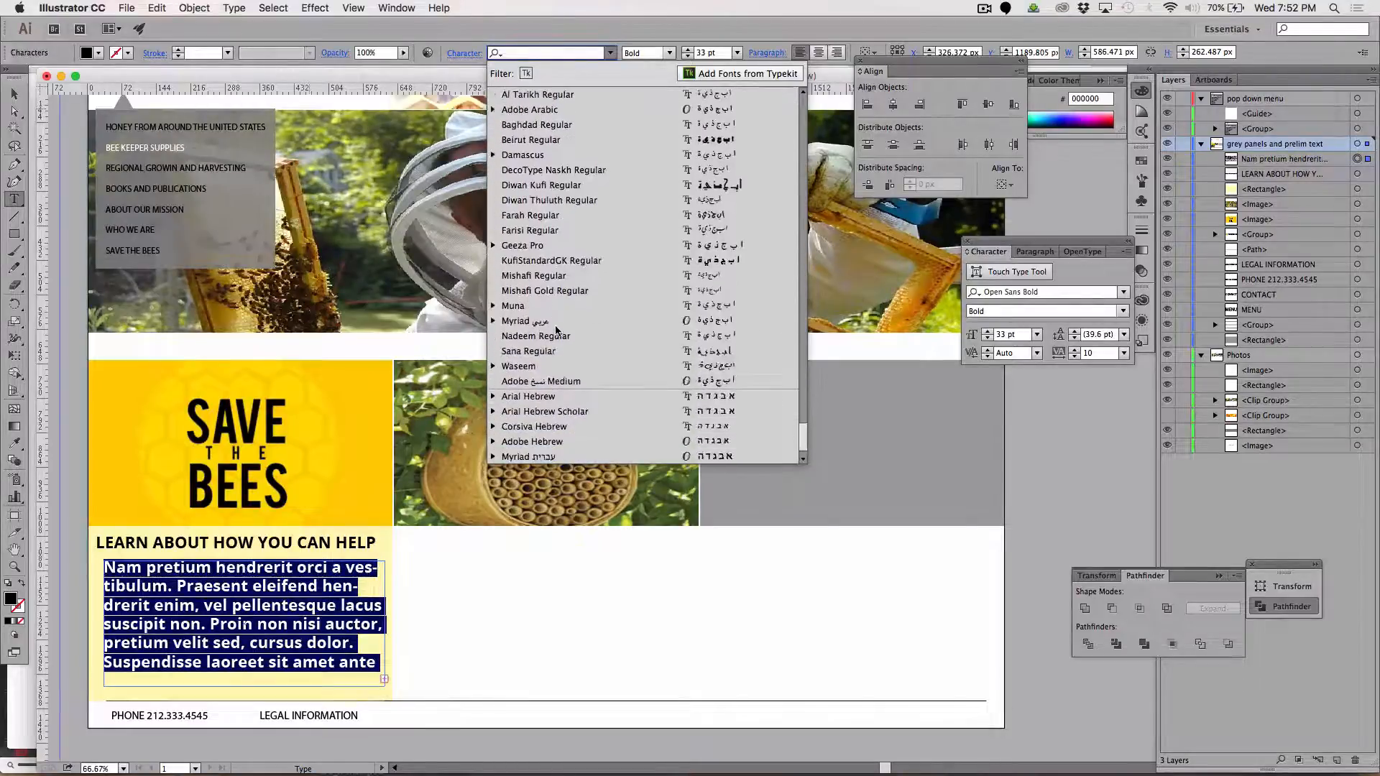
pyautogui.scroll(20, 555, 329)
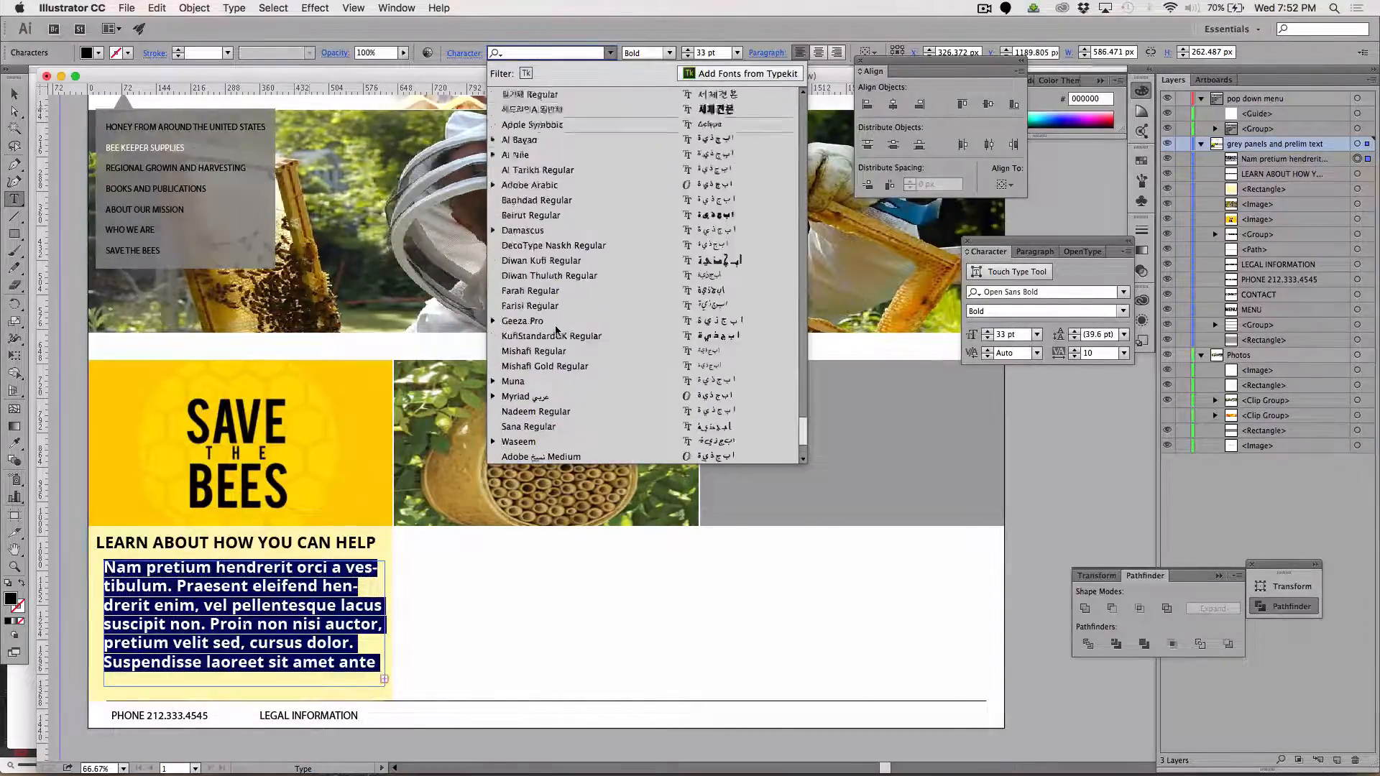
pyautogui.scroll(20, 556, 329)
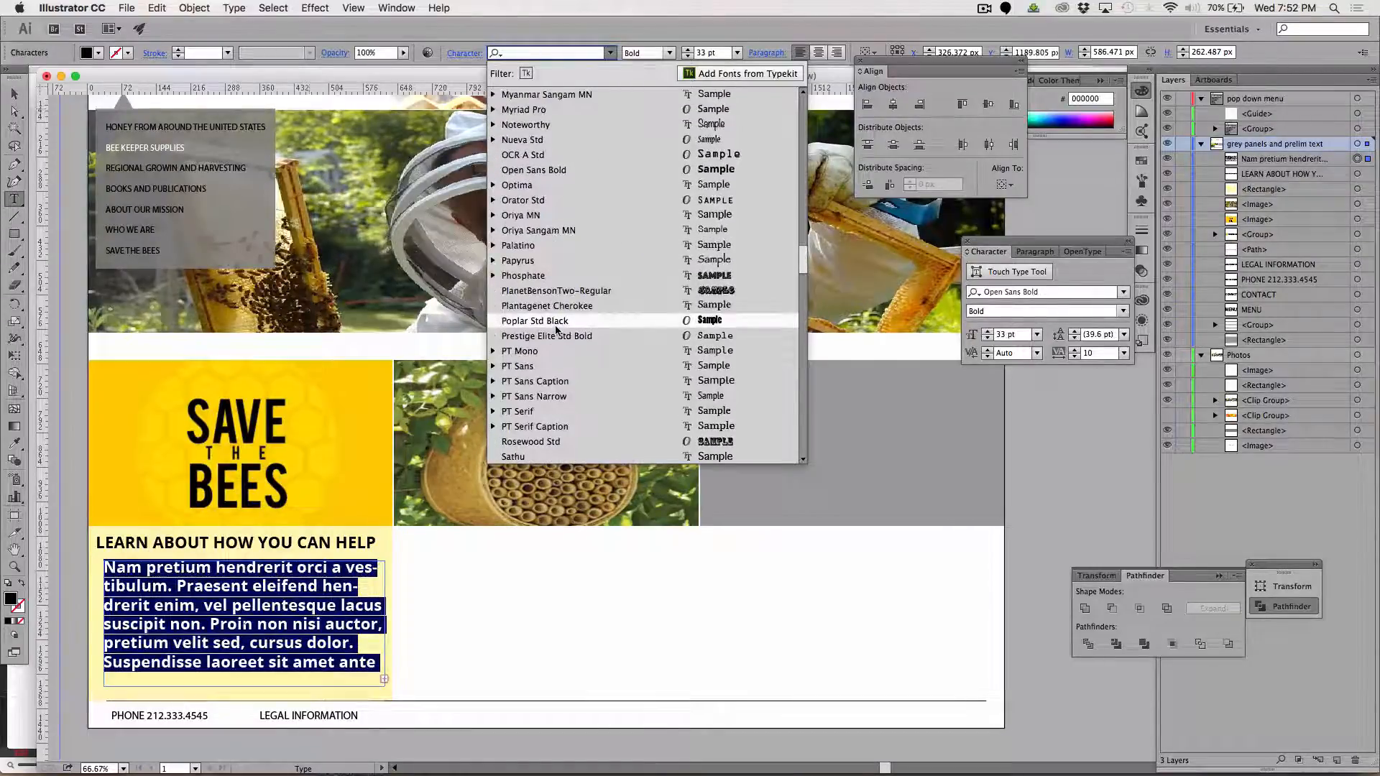
pyautogui.click(531, 185)
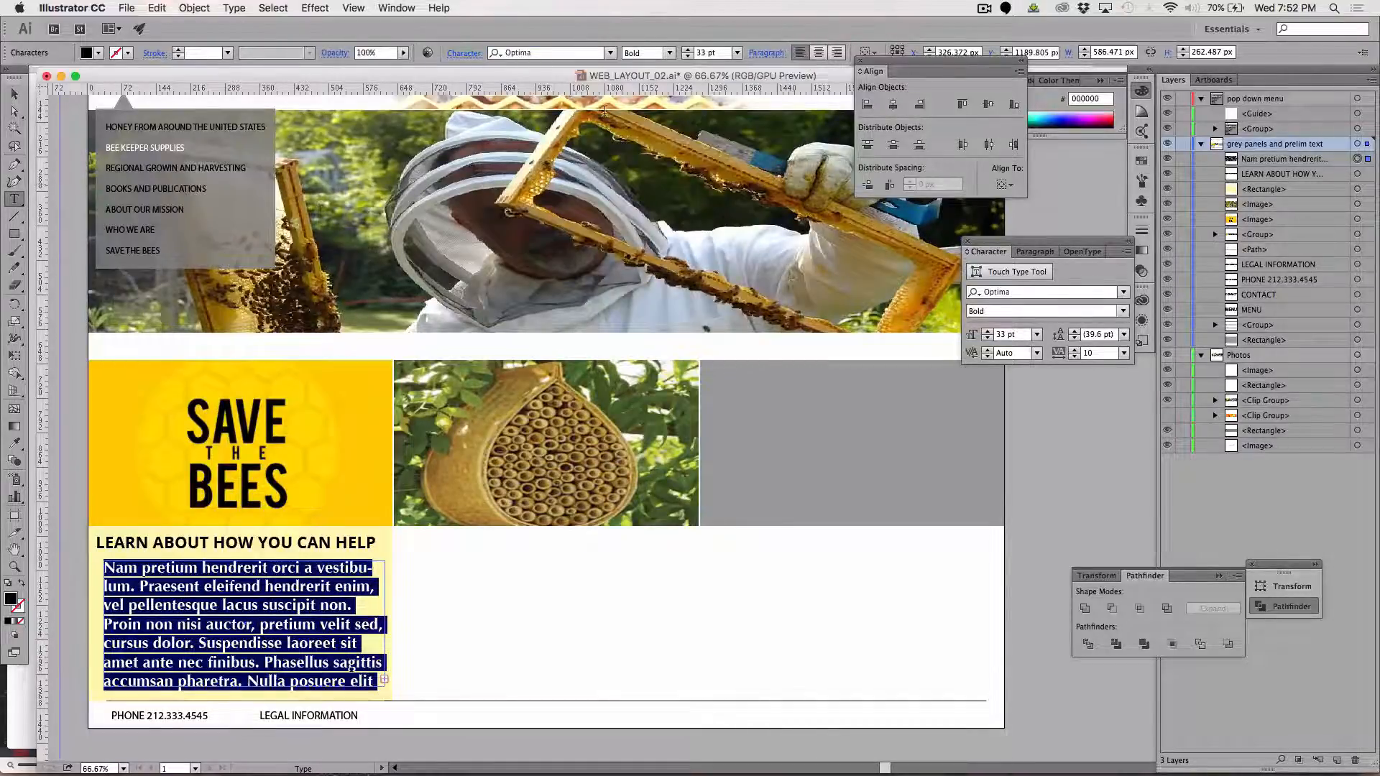
# Reduce the selected Optima paragraph's font size to 21 pt so the text fits its area
pyautogui.click(688, 56)
pyautogui.click(688, 56)
pyautogui.click(688, 56)
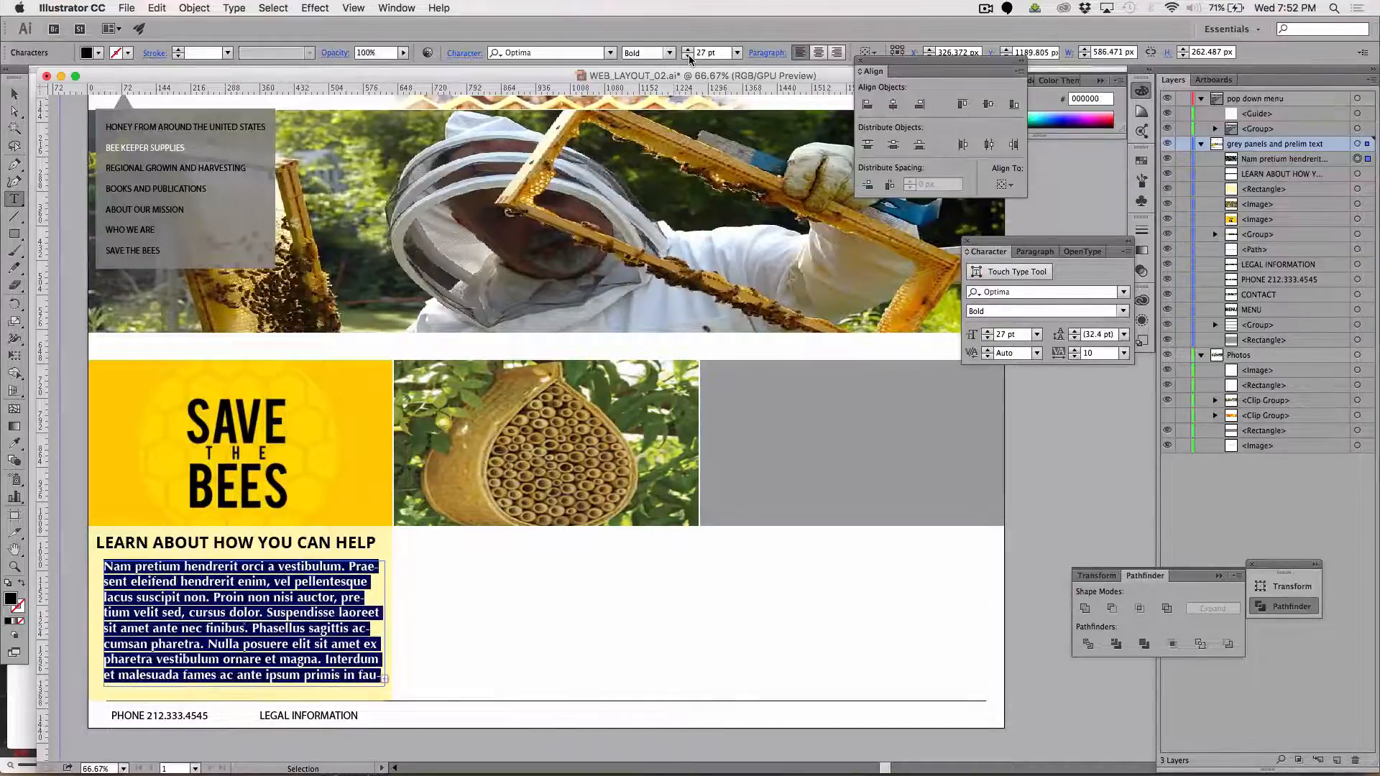
pyautogui.click(687, 56)
pyautogui.click(688, 56)
pyautogui.click(687, 56)
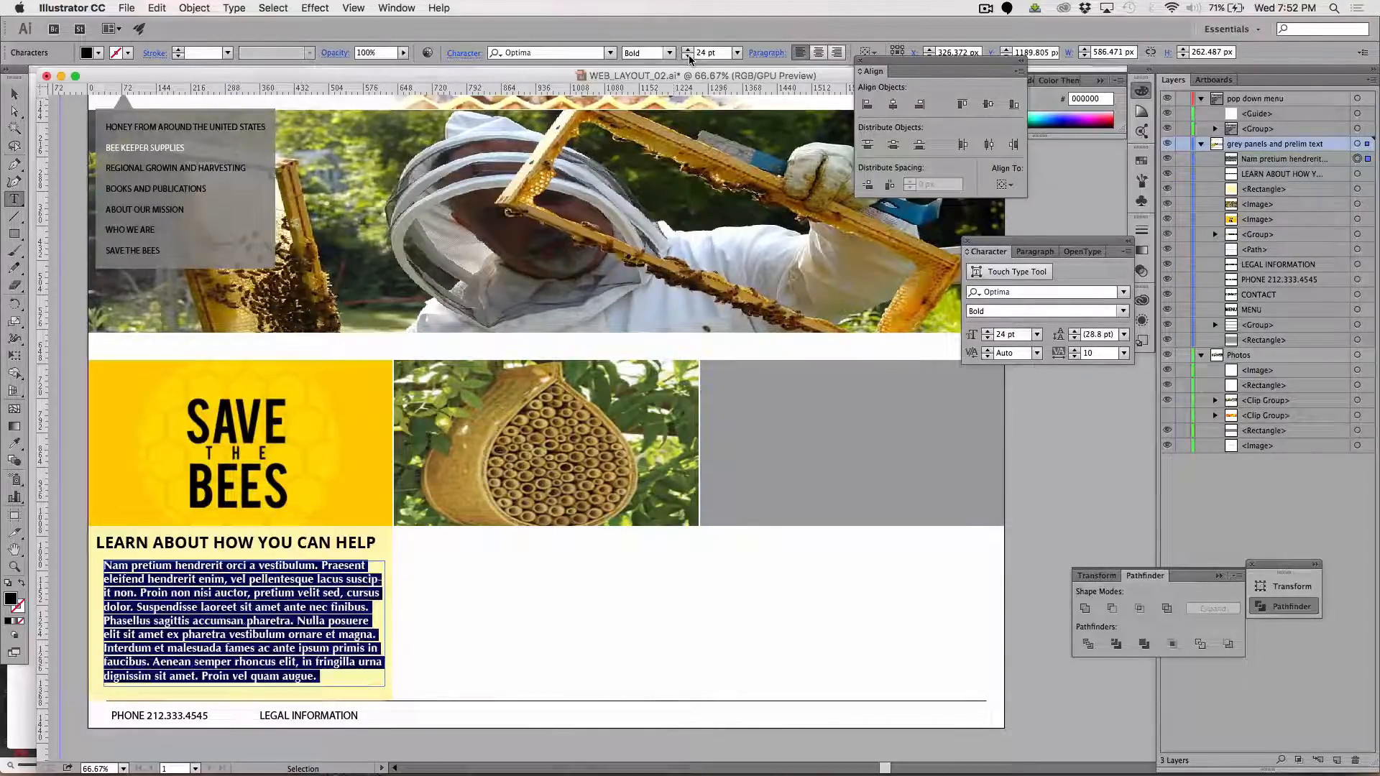
pyautogui.click(687, 56)
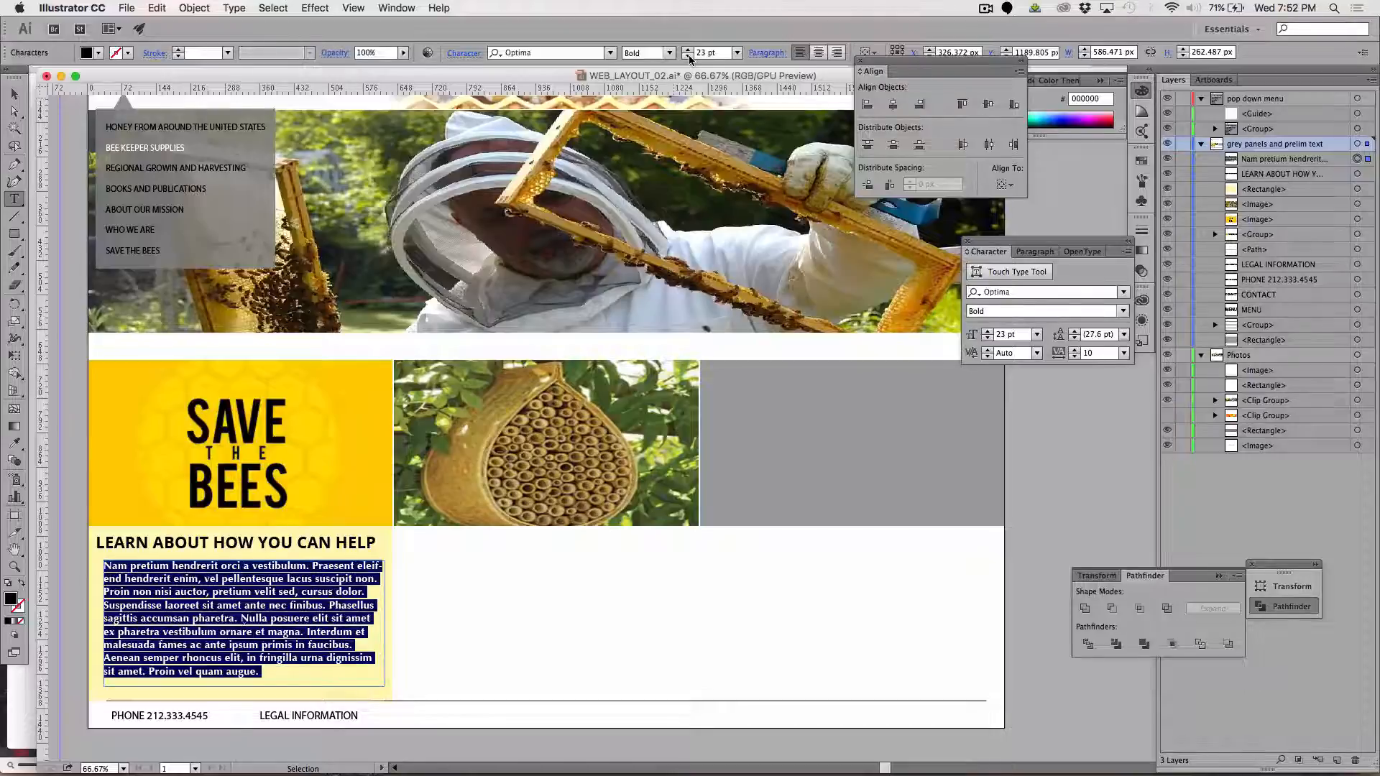
pyautogui.click(688, 56)
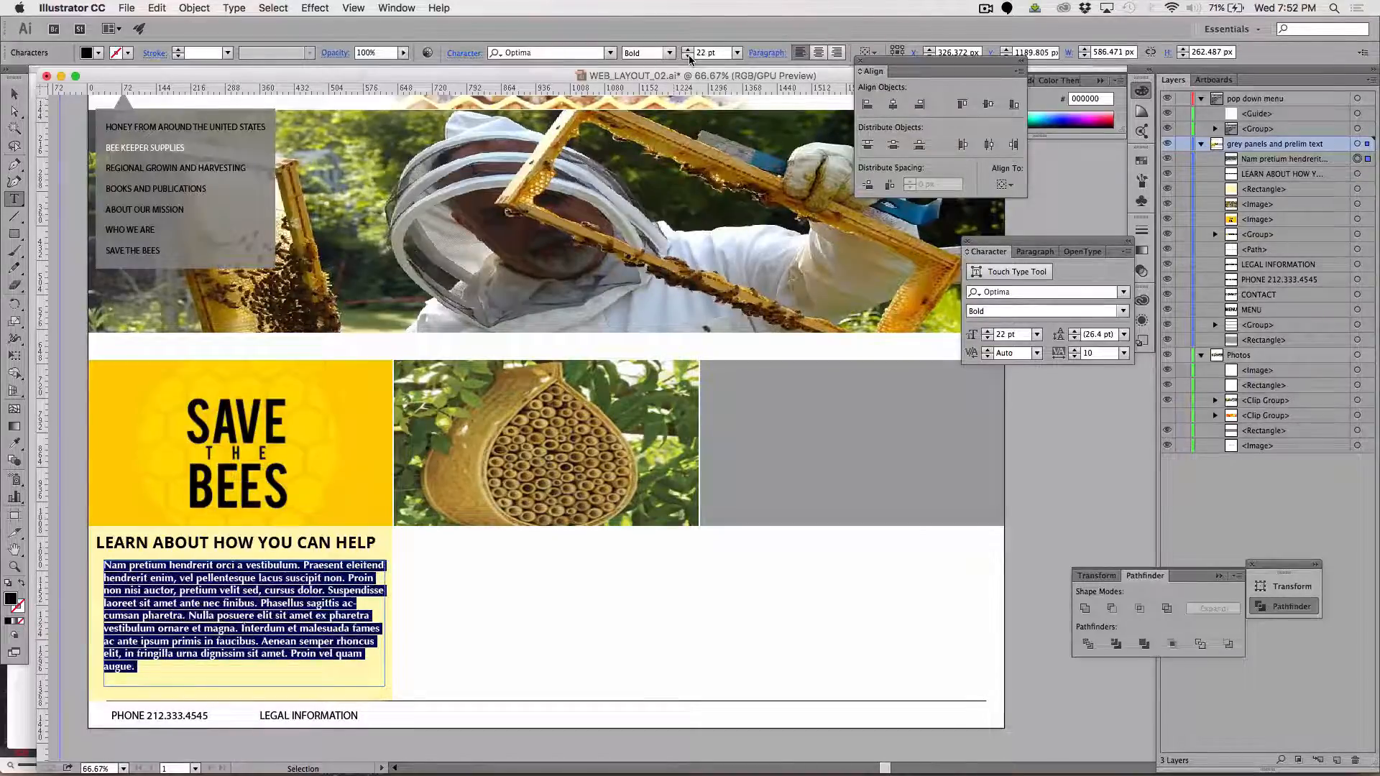
pyautogui.click(688, 56)
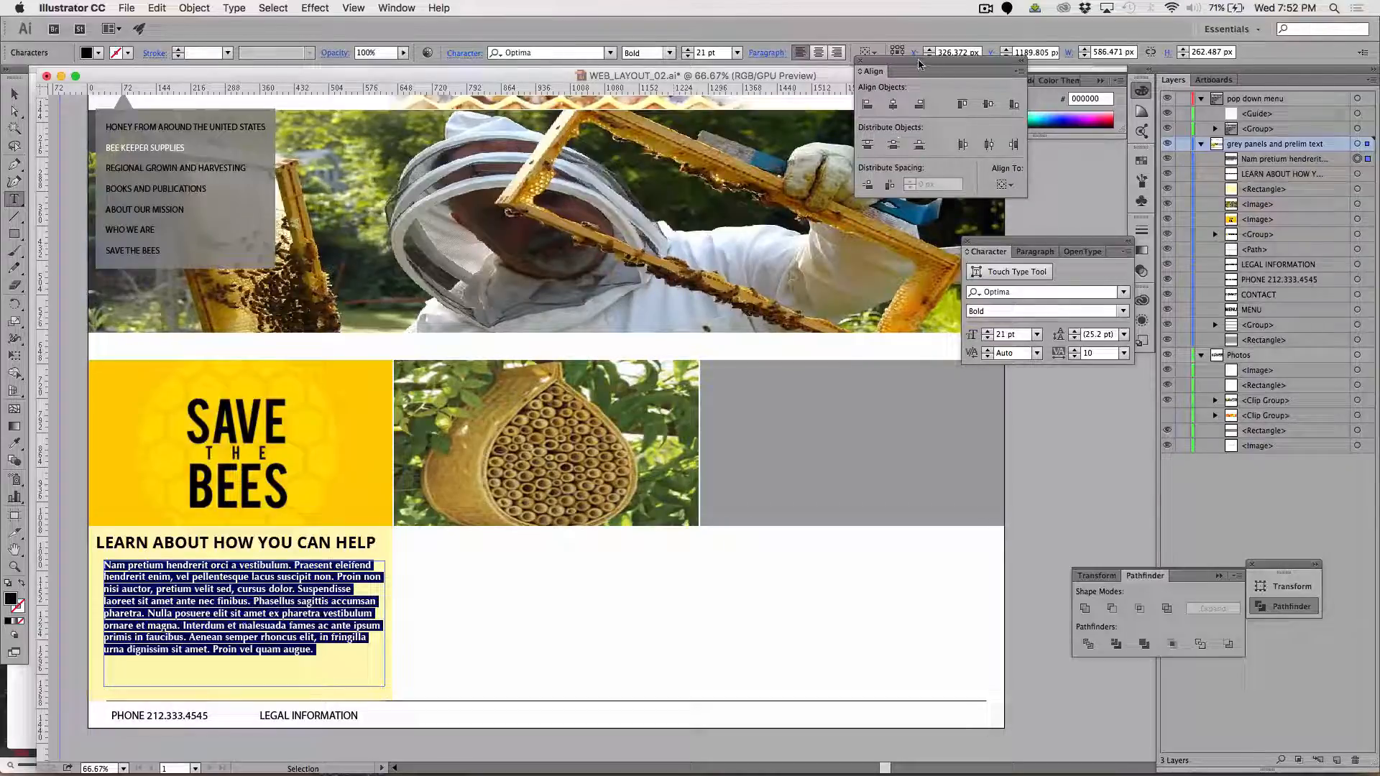
# Move the Align panel clear of the control bar and set the selected paragraph's leading to 36 pt
pyautogui.moveTo(918, 65); pyautogui.dragTo(887, 152)
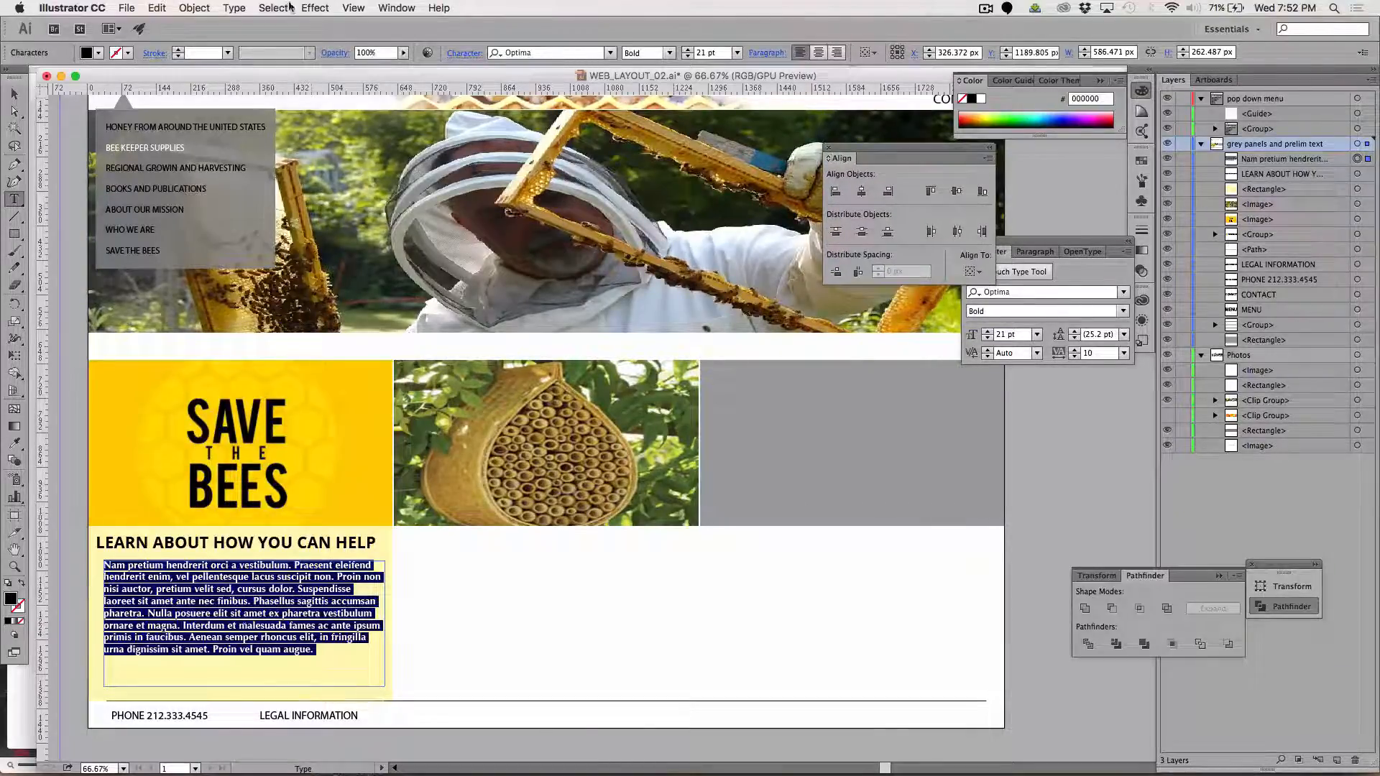
pyautogui.click(396, 8)
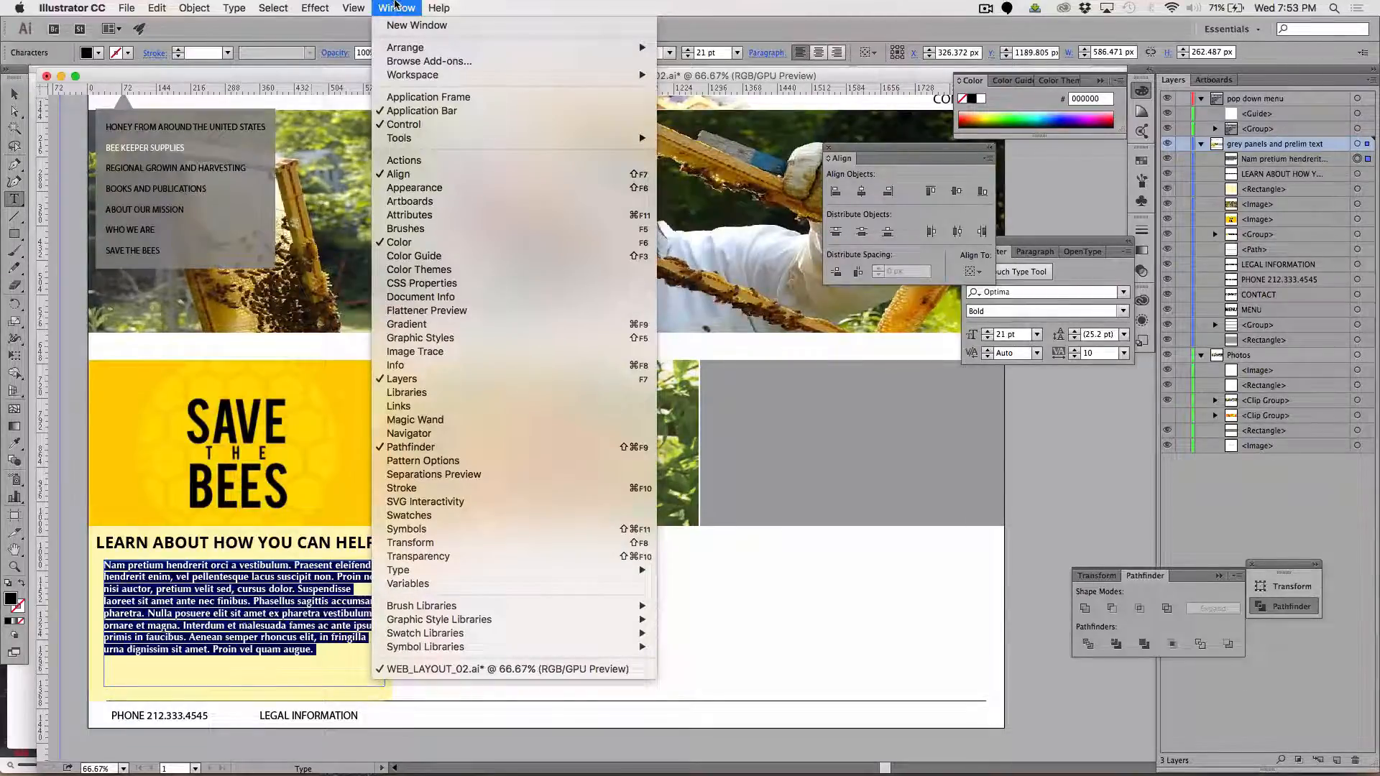
pyautogui.click(396, 8)
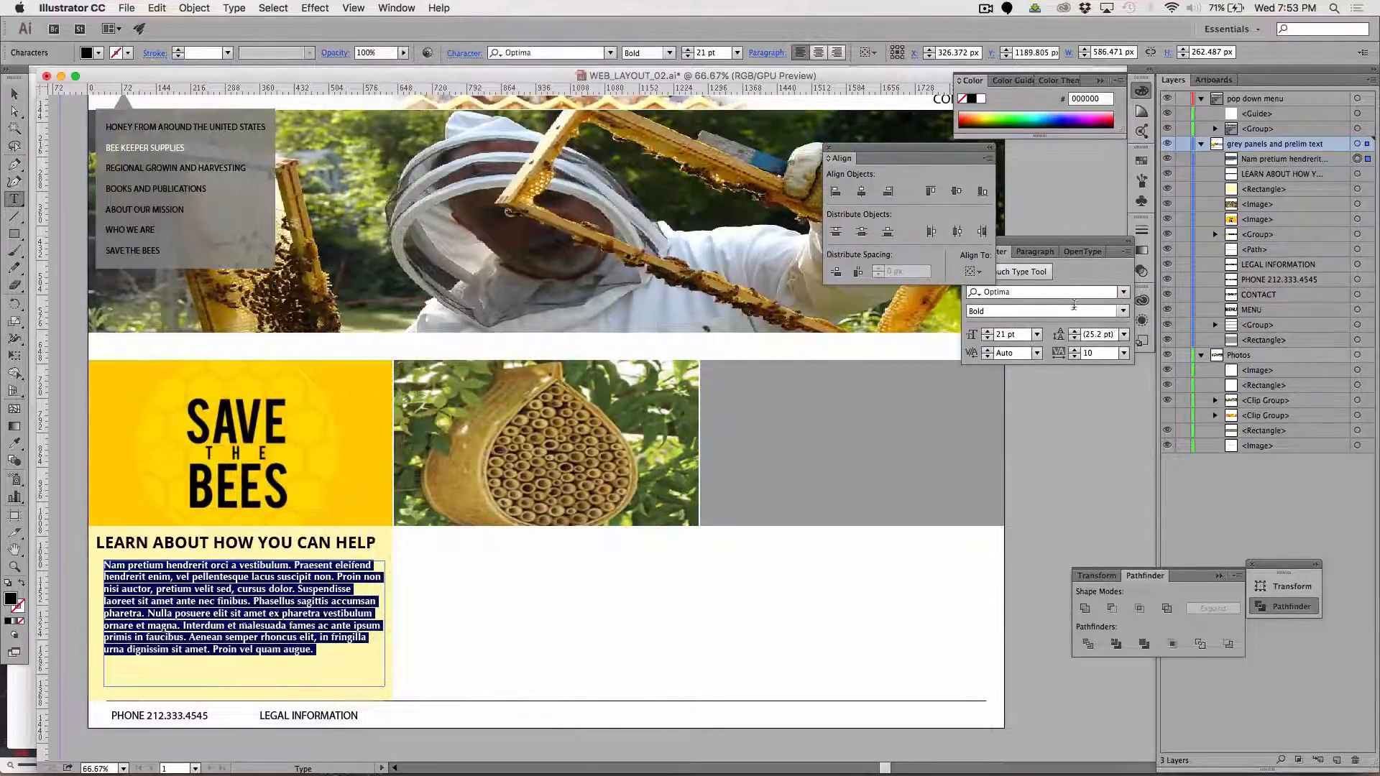
pyautogui.click(1084, 267)
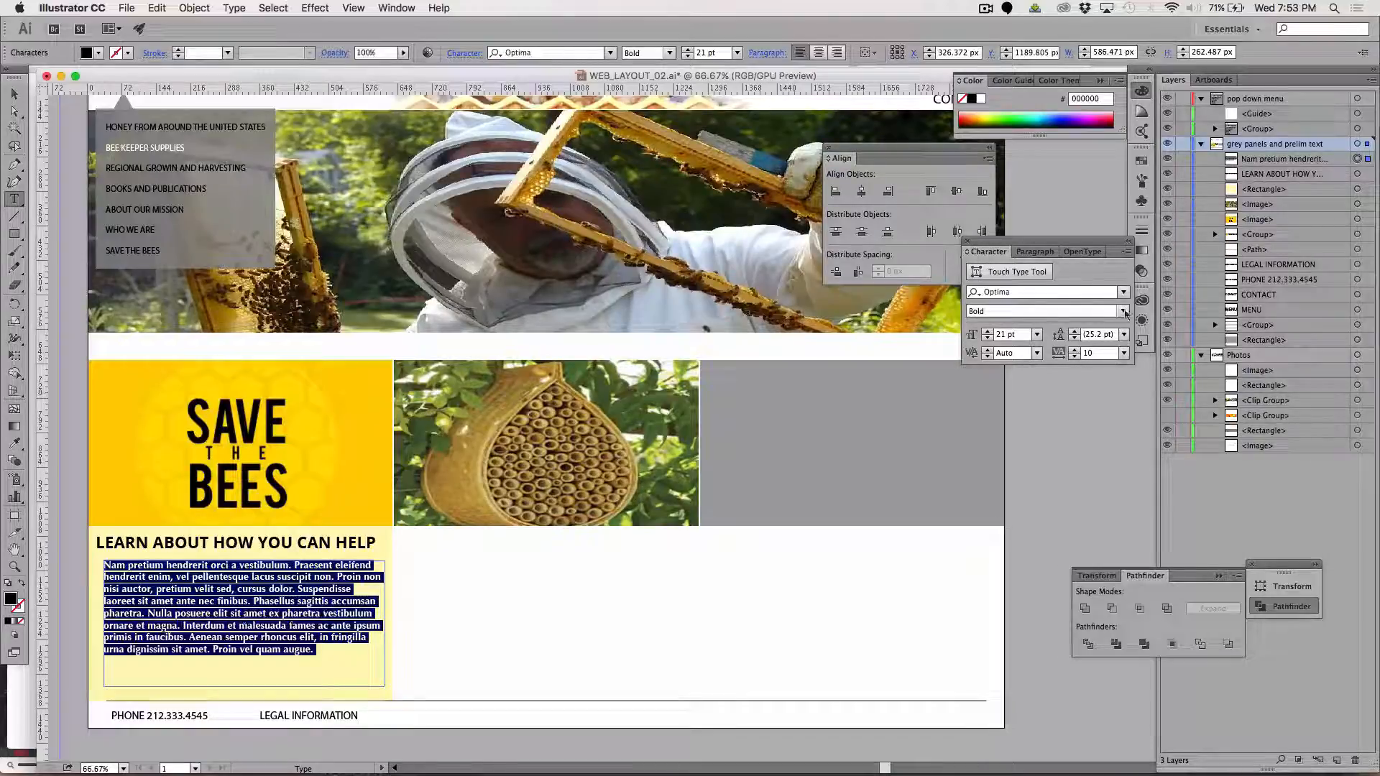
pyautogui.click(1124, 335)
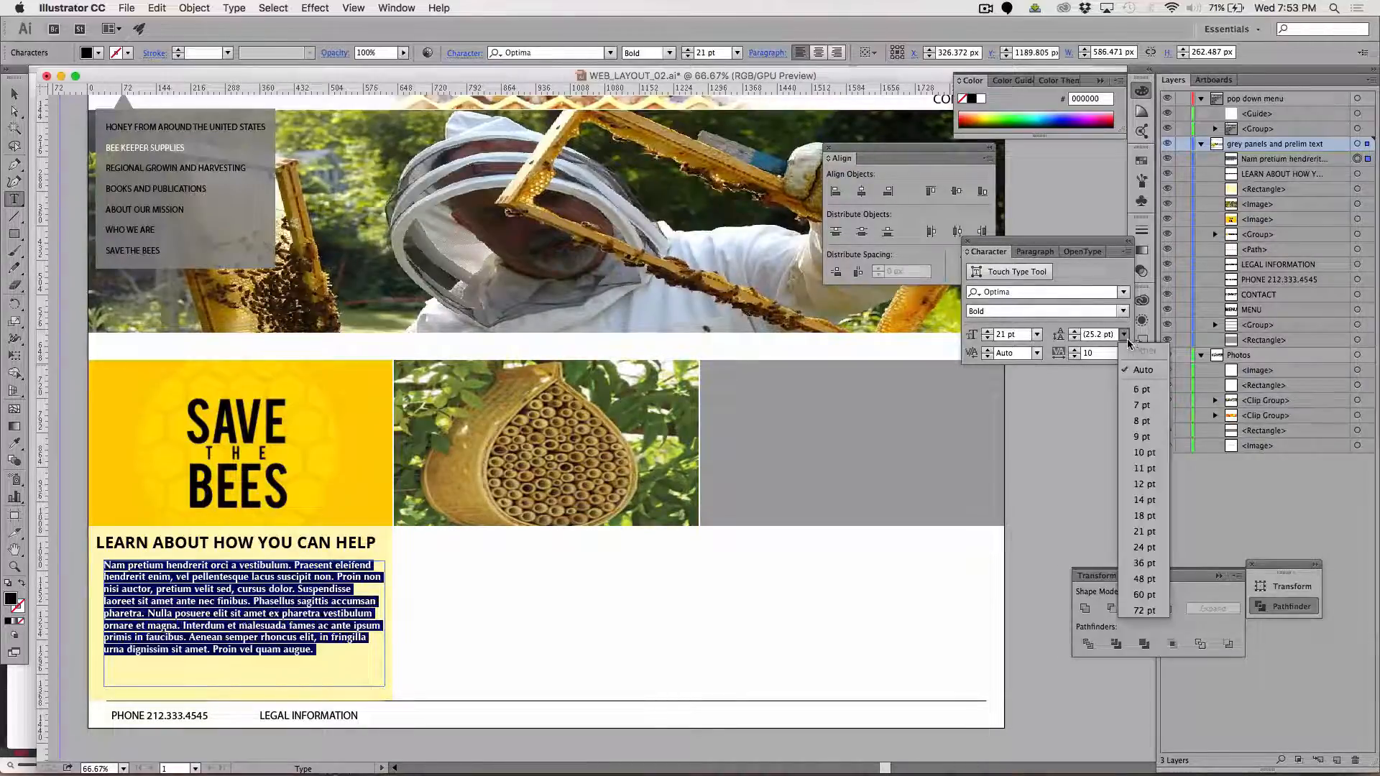
pyautogui.click(1150, 563)
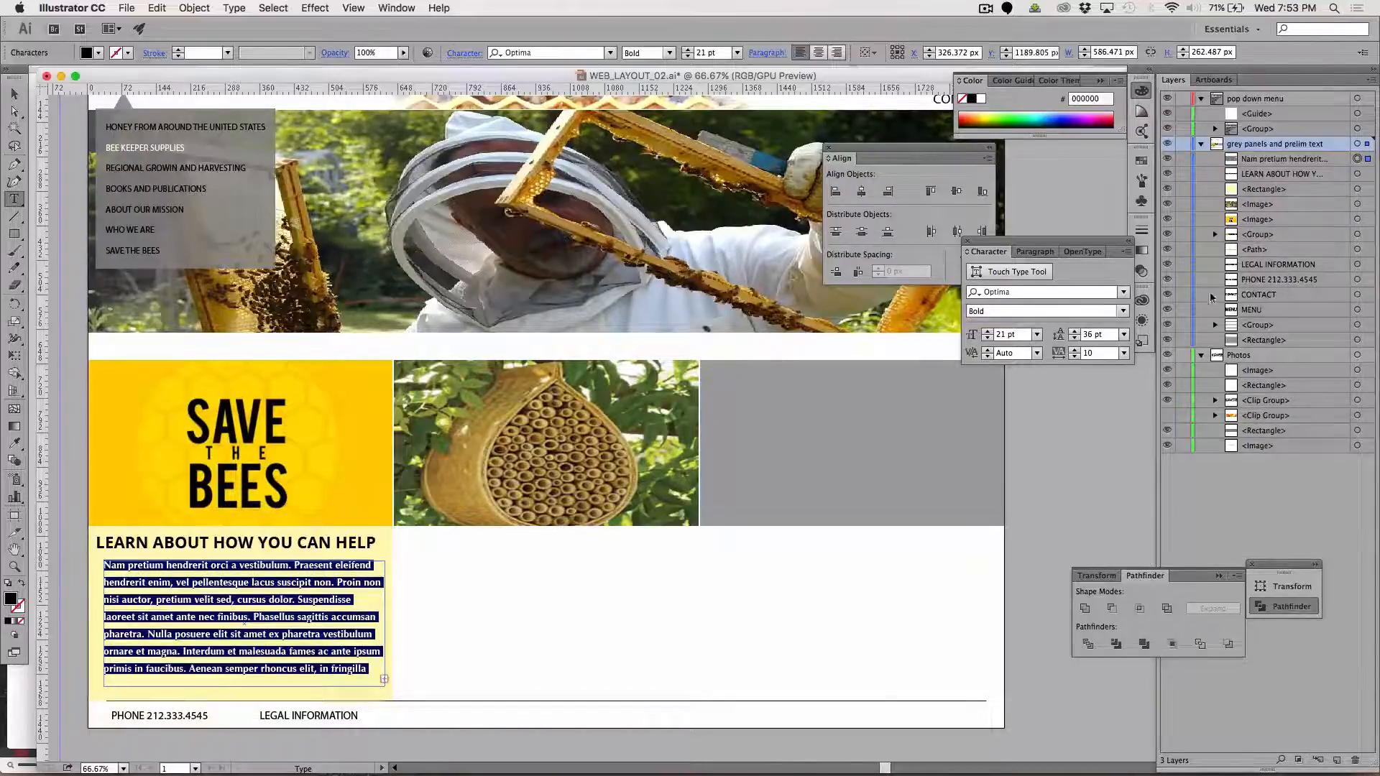
# Adjust the selected paragraph's leading to 28 pt
pyautogui.click(1089, 335)
pyautogui.press('Up')
pyautogui.press('Up')
pyautogui.press('Up')
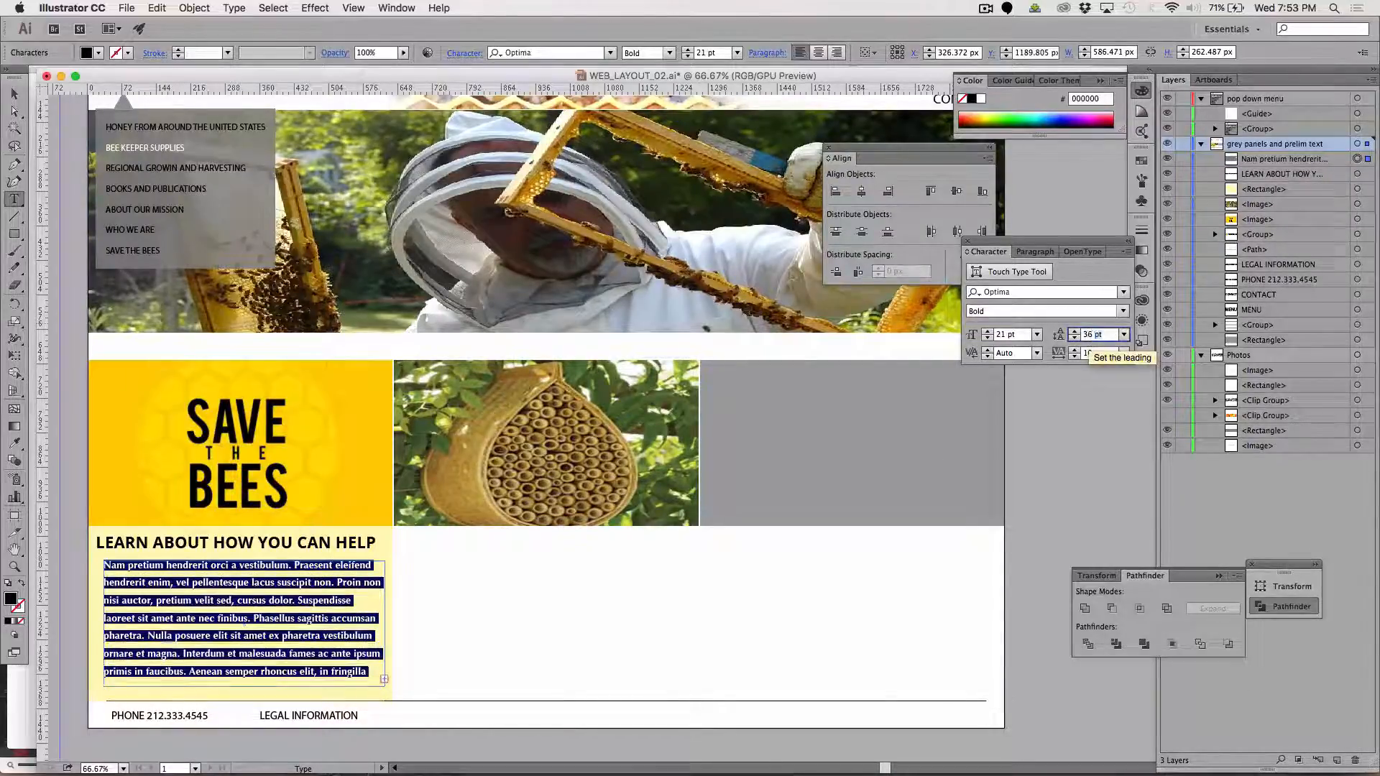
pyautogui.press('Down')
pyautogui.press('Down')
pyautogui.press('Down')
pyautogui.press('Down')
pyautogui.press('Down')
pyautogui.press('Down')
pyautogui.press('Down')
pyautogui.press('Down')
pyautogui.press('Down')
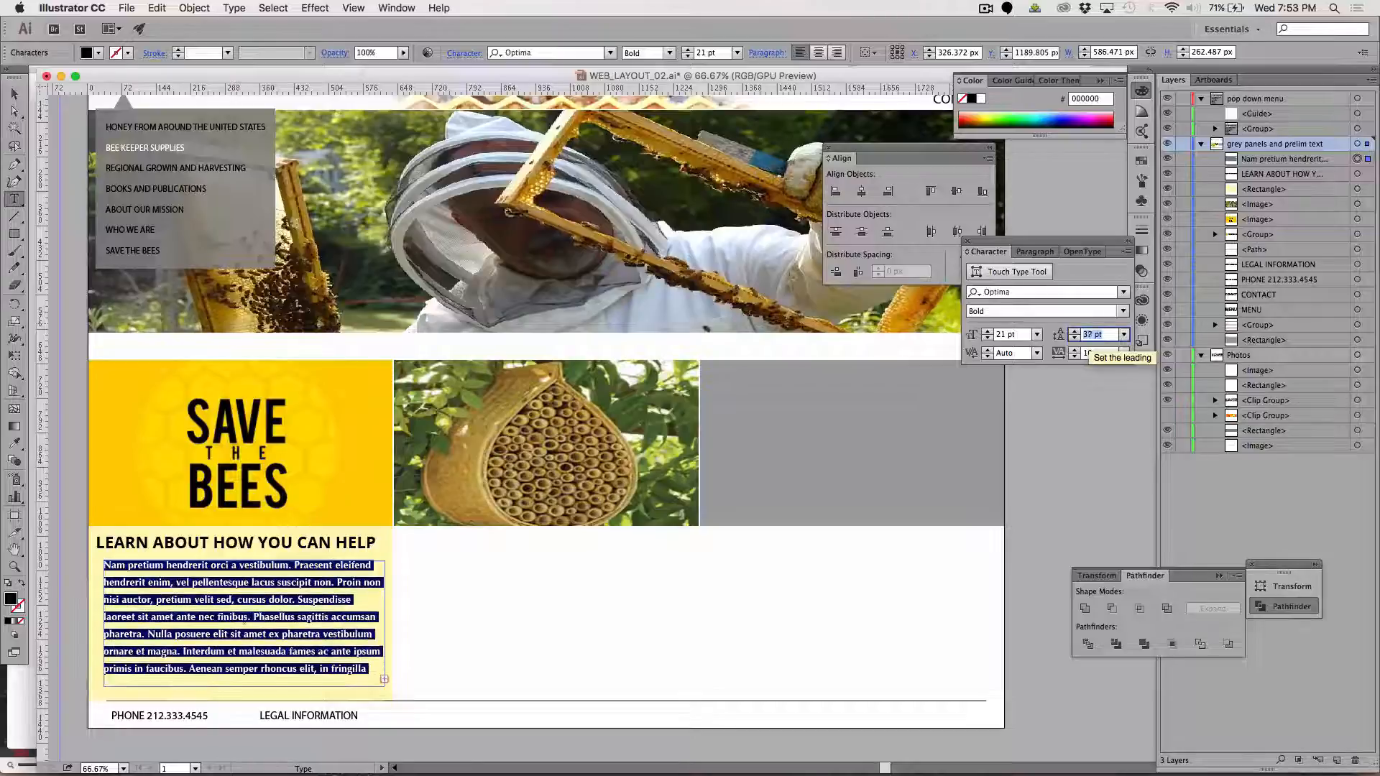
pyautogui.press('Down')
pyautogui.press('Down')
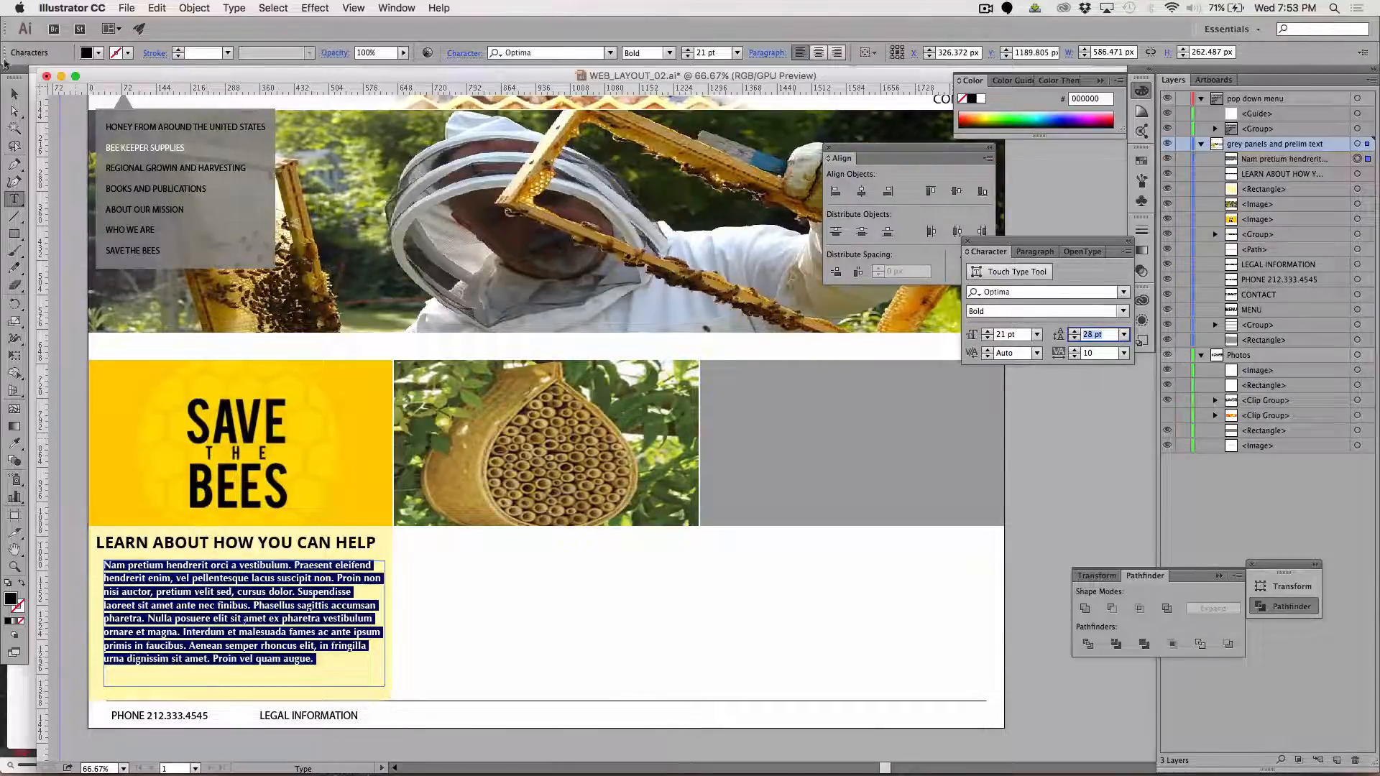
# Narrow the text area to about 571 px and delete the passage from "ante nec finibus" through "Interdum et males" in the paragraph
pyautogui.click(13, 94)
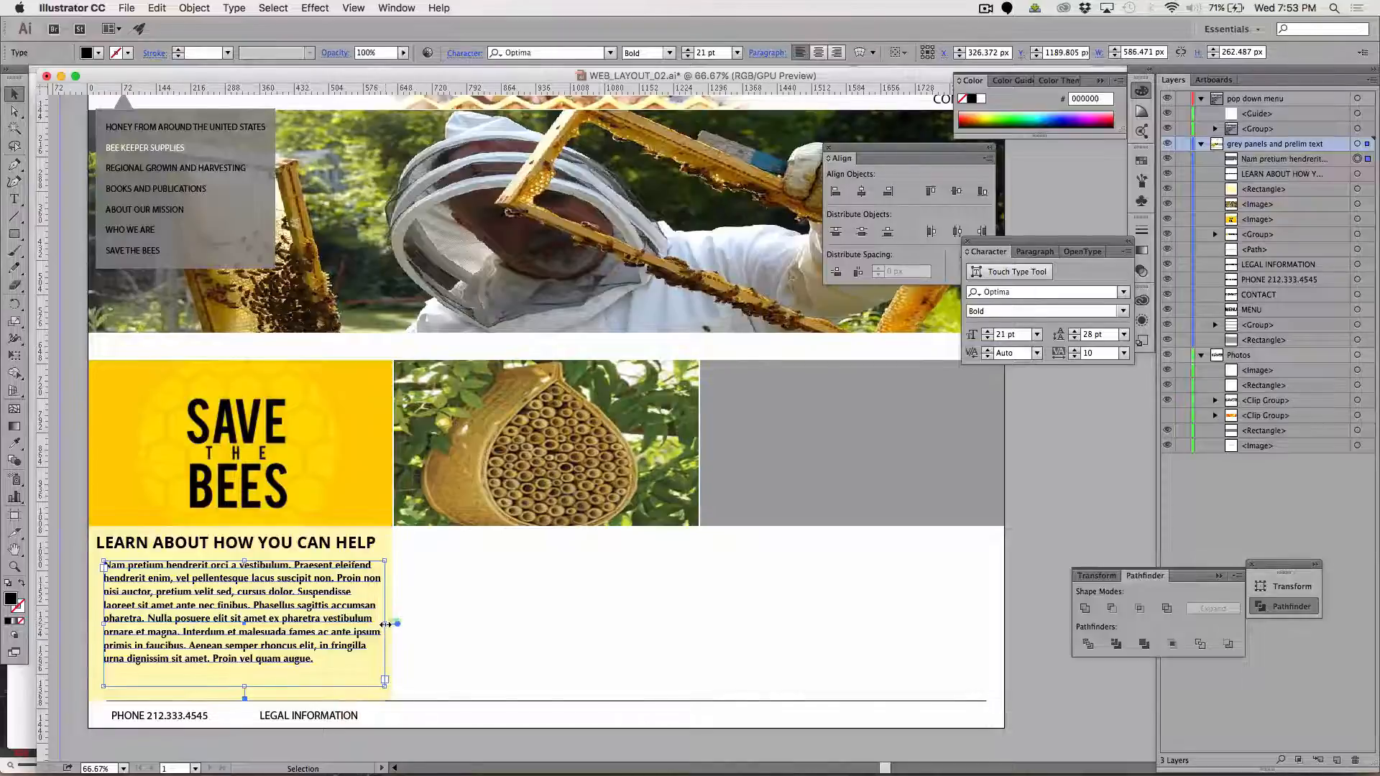
pyautogui.moveTo(385, 624); pyautogui.dragTo(377, 624)
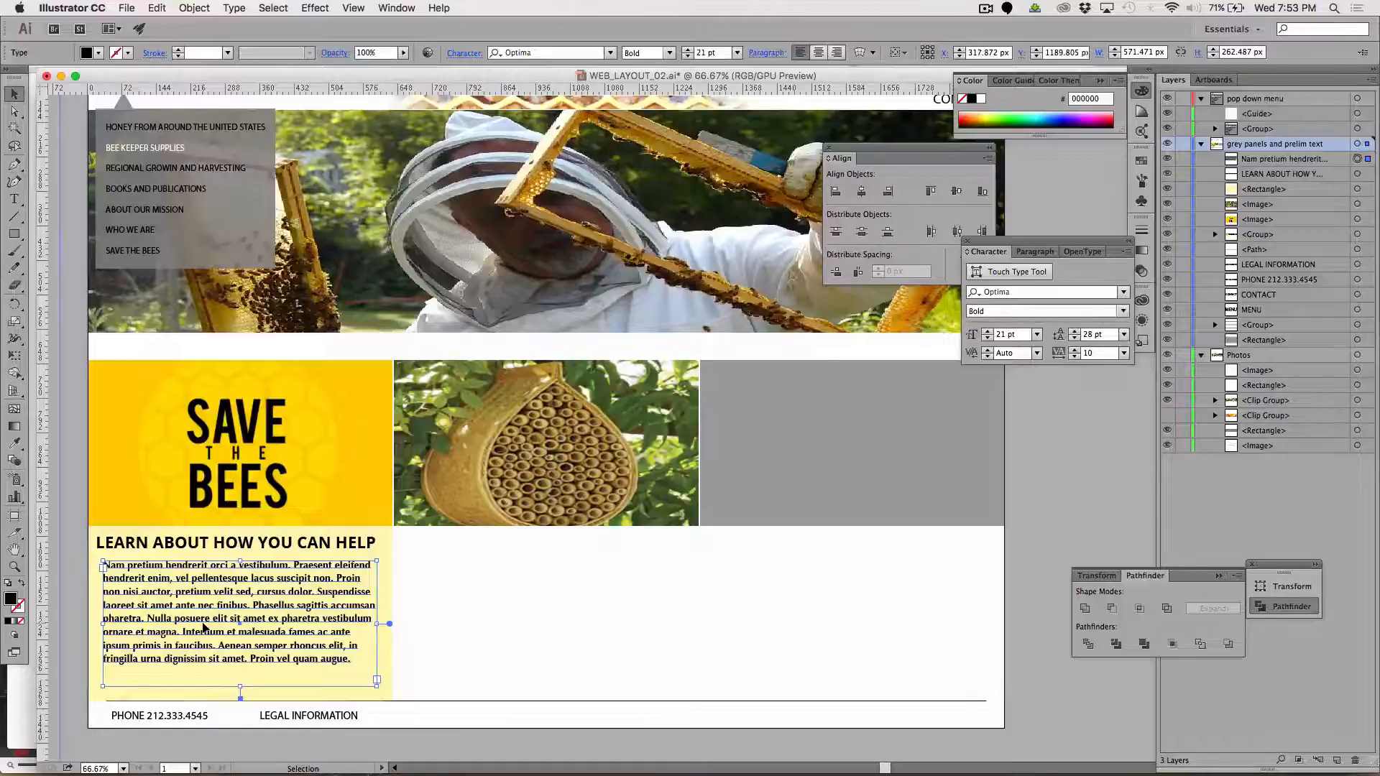
pyautogui.click(13, 200)
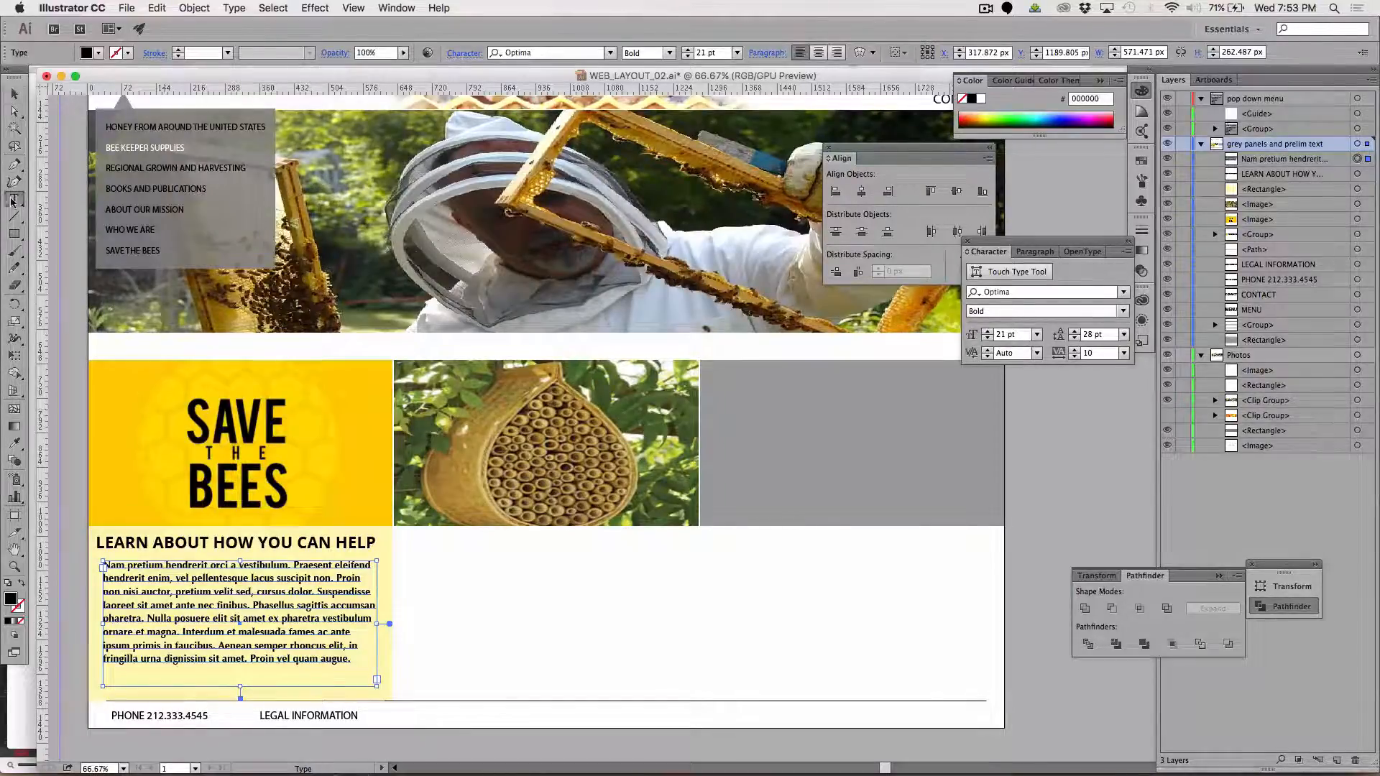
pyautogui.moveTo(171, 614); pyautogui.dragTo(104, 530)
pyautogui.keyDown('shift'); pyautogui.click(267, 633); pyautogui.keyUp('shift')
pyautogui.press('BackSpace')
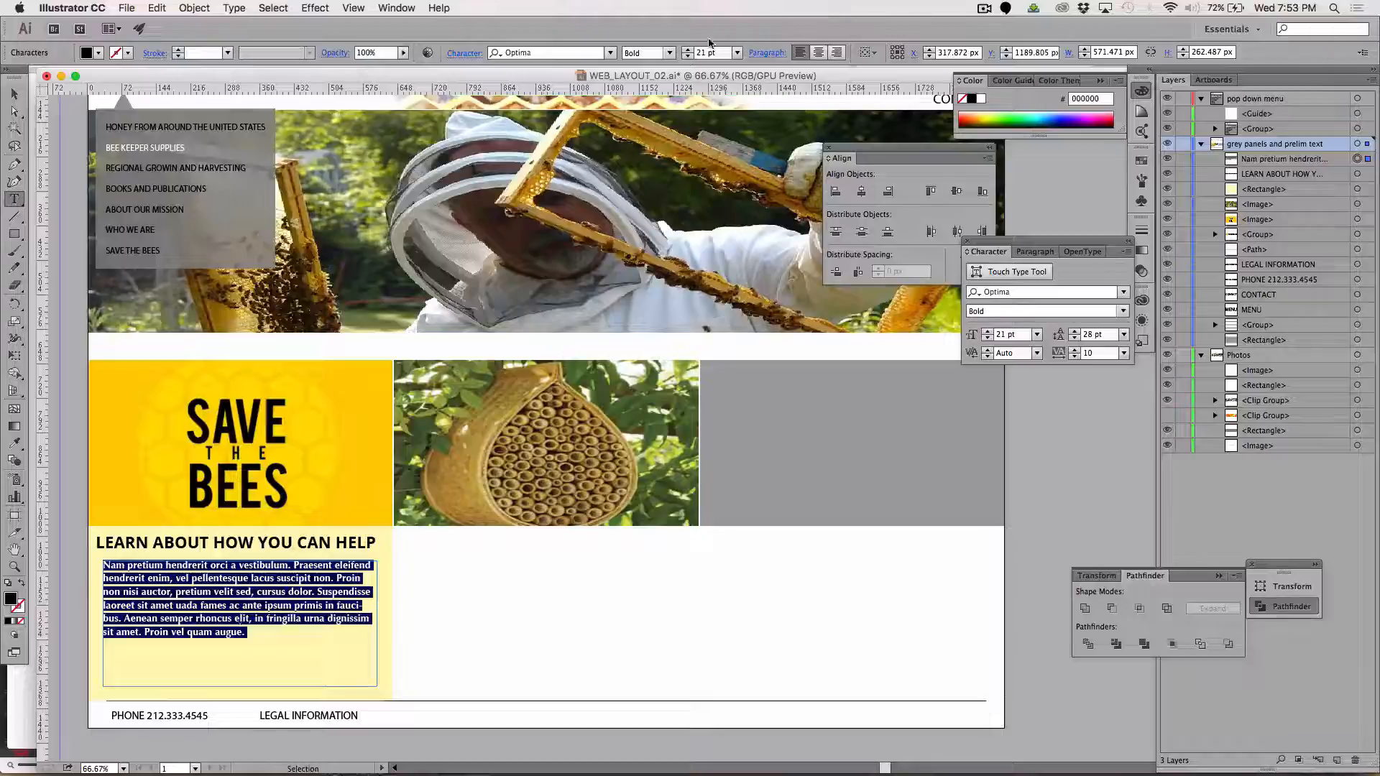
# Set the shortened placeholder paragraph's font size to 22 pt
pyautogui.click(686, 50)
pyautogui.click(687, 51)
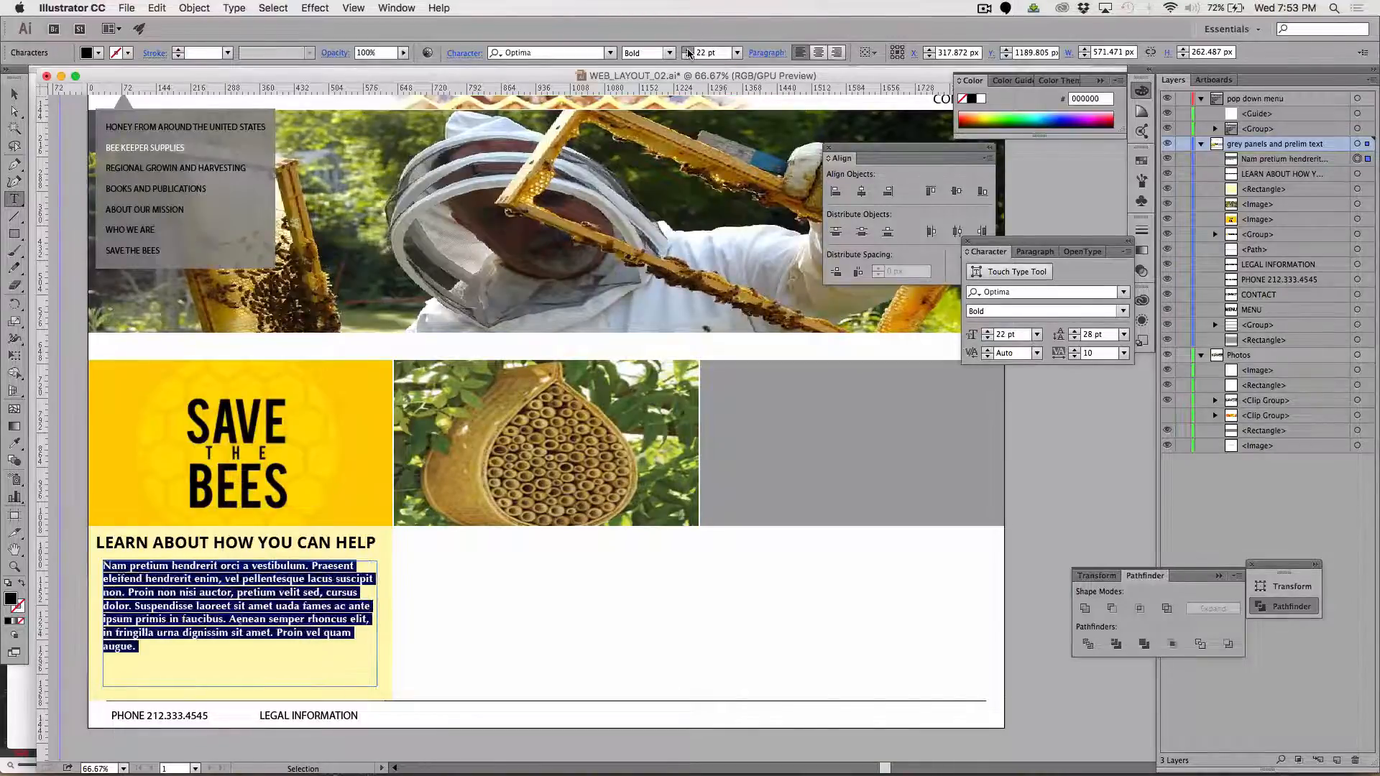
# Set the selected placeholder paragraph's font size to 24 pt and deselect the text
pyautogui.click(686, 50)
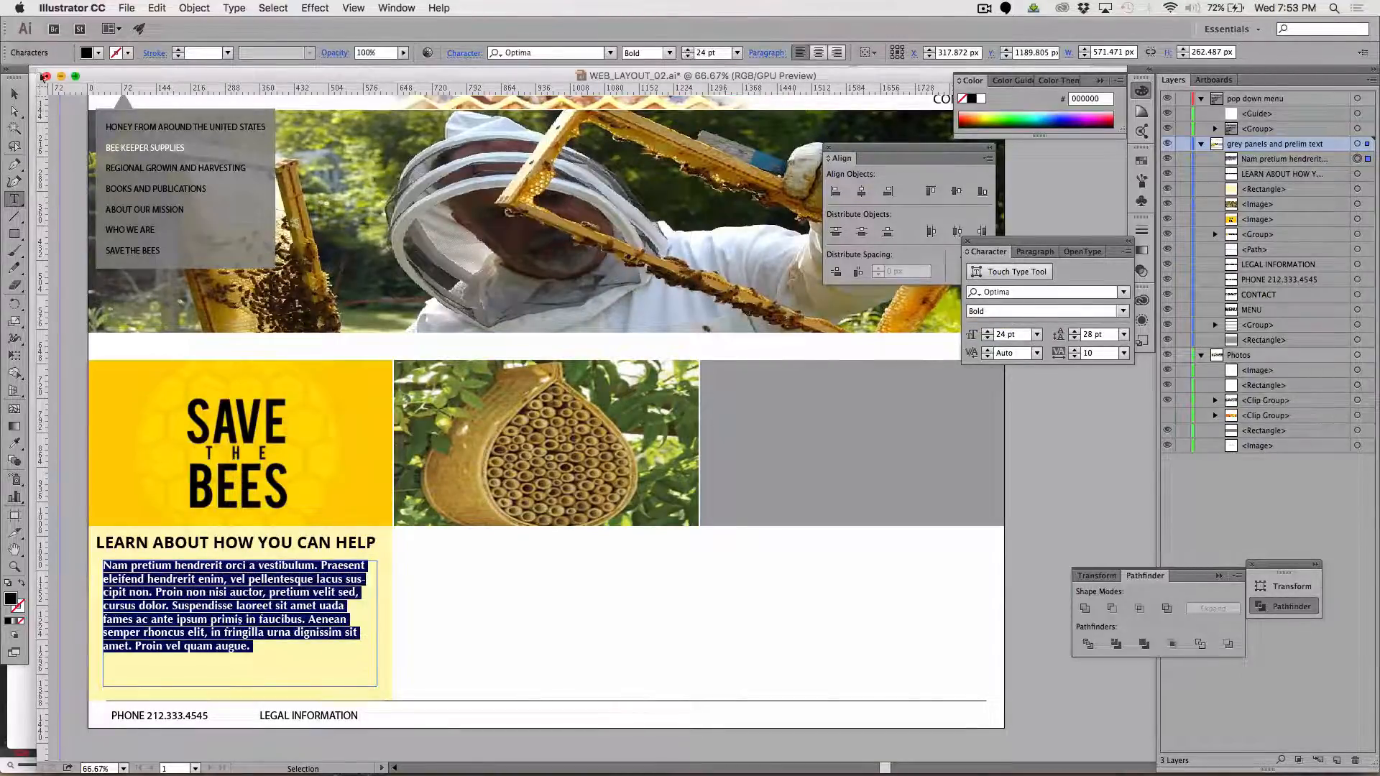
pyautogui.click(13, 94)
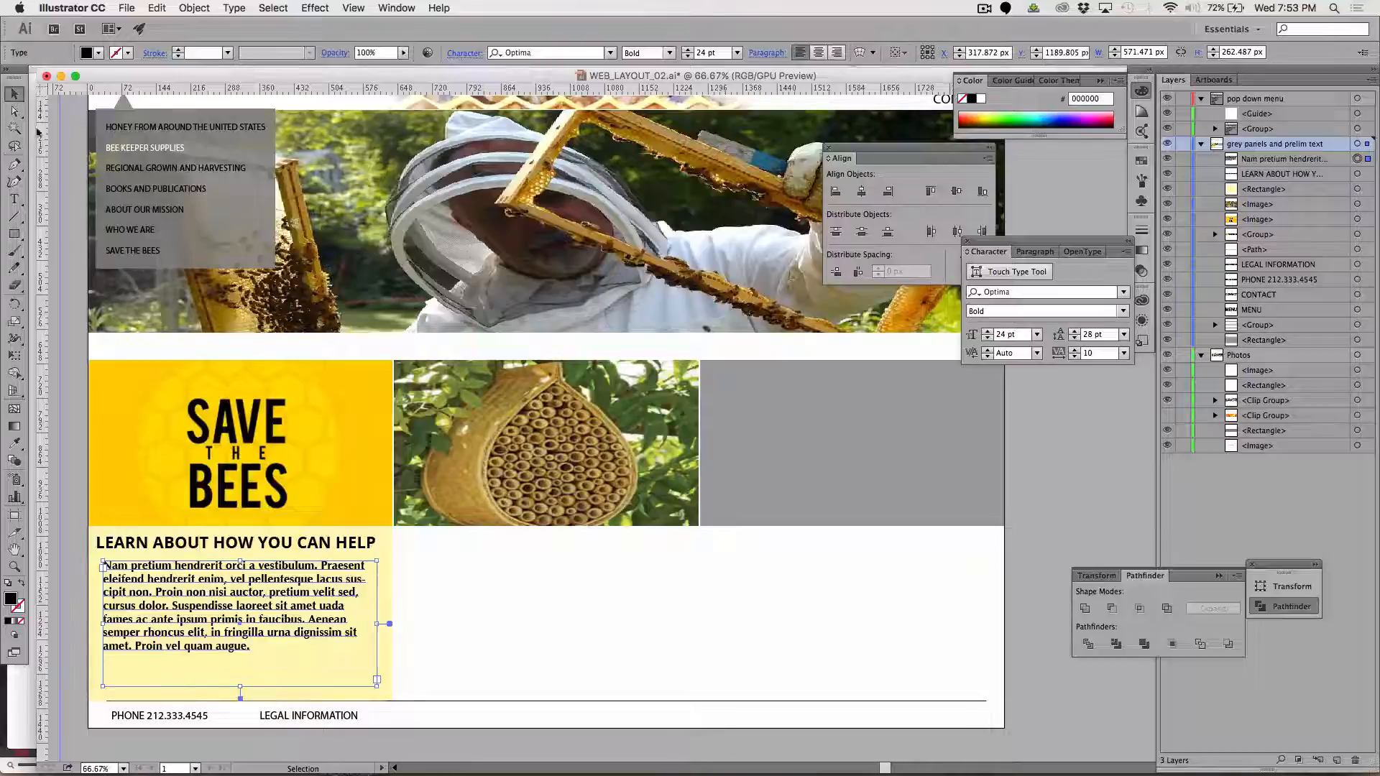
pyautogui.click(49, 188)
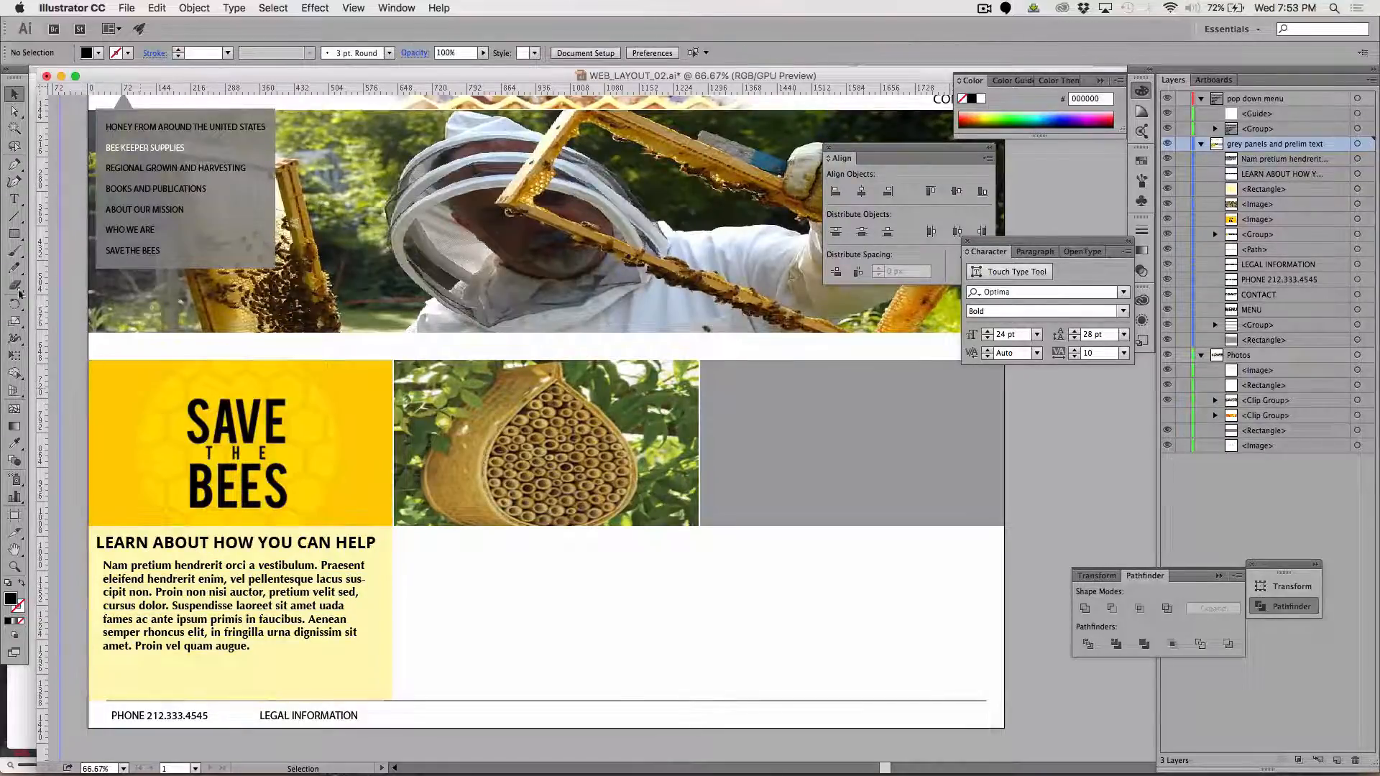
# Create a text area about 211 px wide and 34 px high in the yellow box's lower-right corner reading "LEARN MORE >"
pyautogui.click(14, 199)
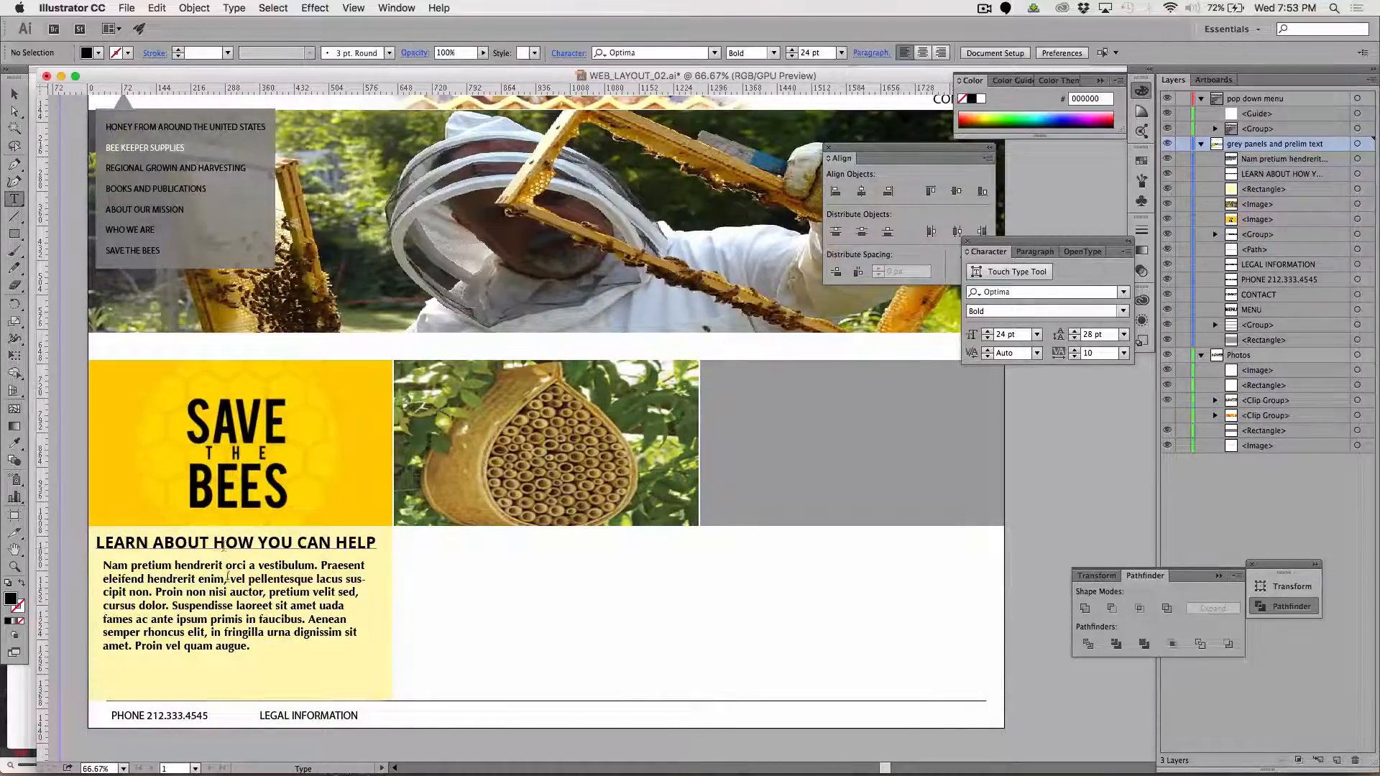
pyautogui.moveTo(274, 678); pyautogui.dragTo(379, 696)
pyautogui.write('LE')
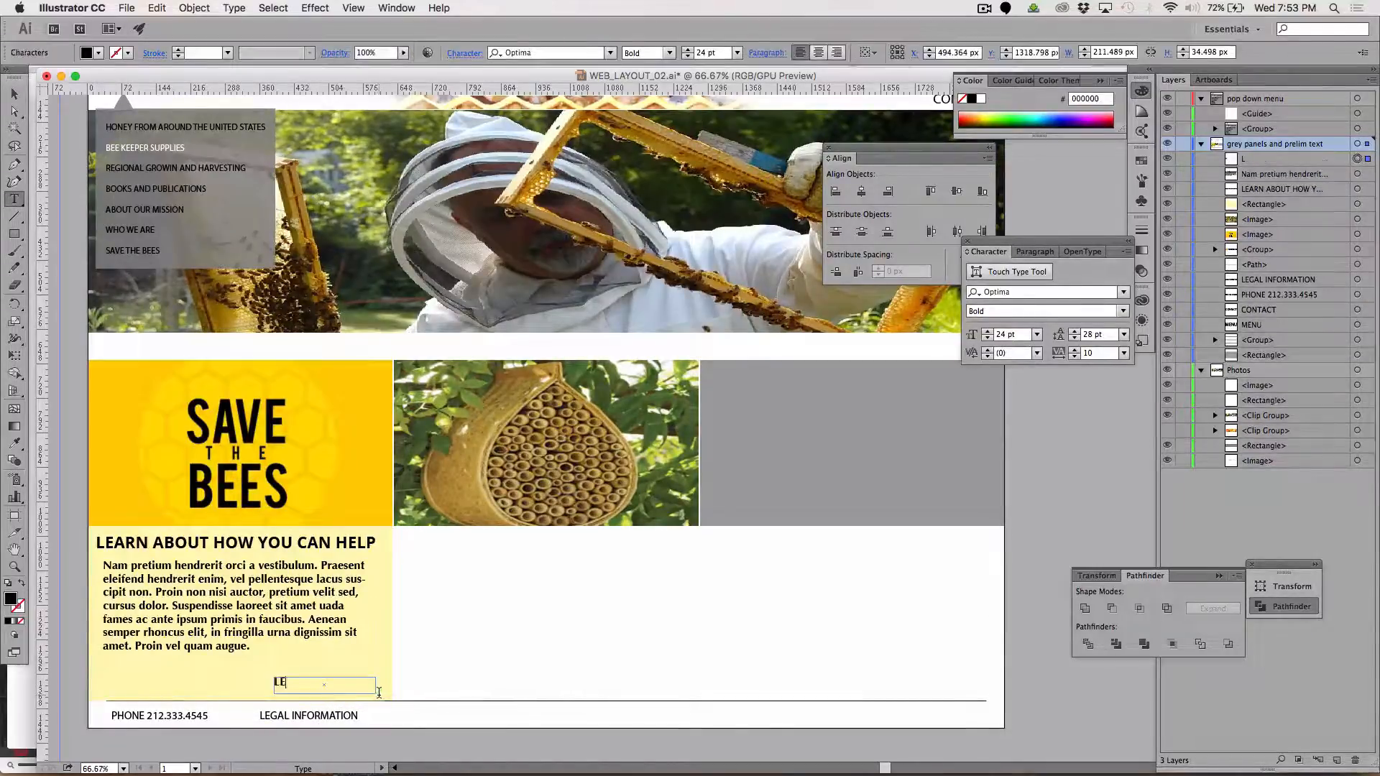
pyautogui.write('ARN')
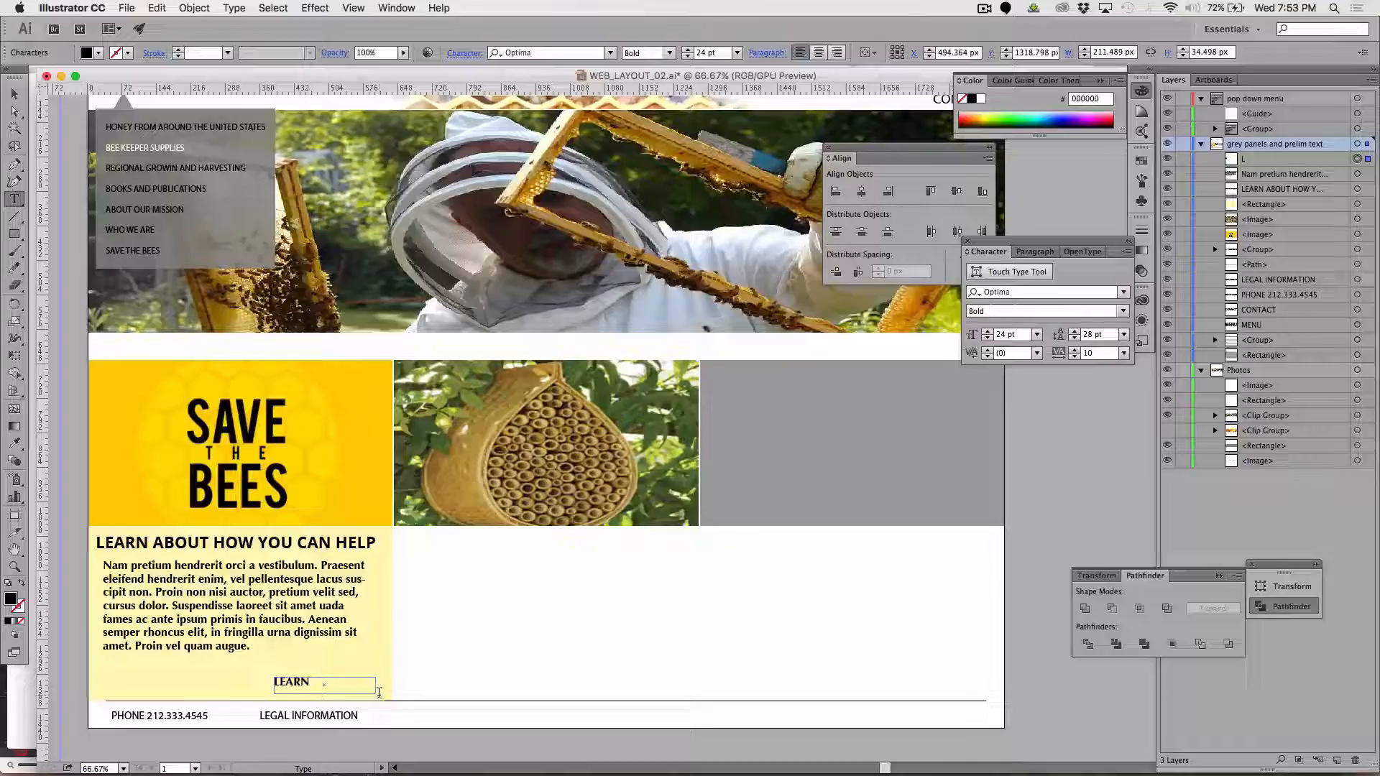
pyautogui.write(' MORE >')
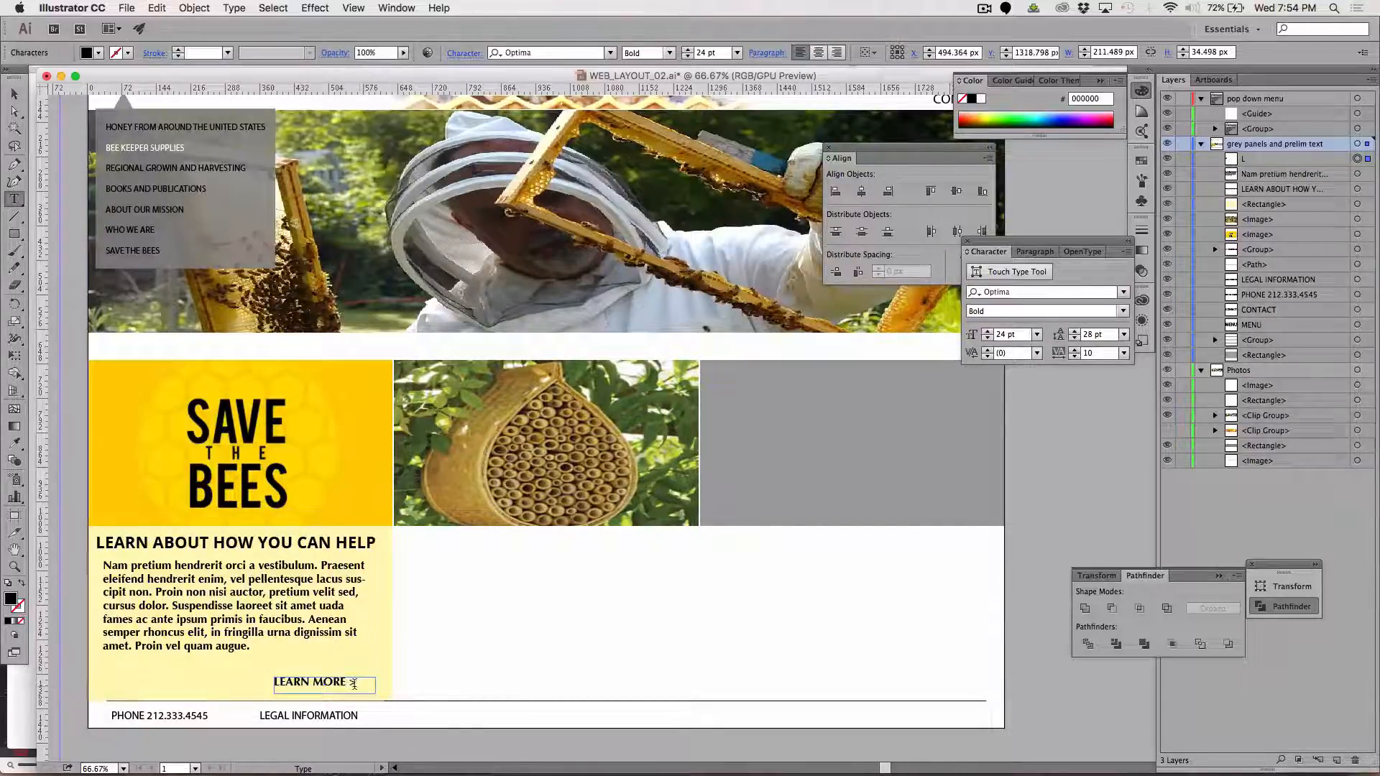
# Change the font of the "LEARN MORE >" text to Open Sans Bold
pyautogui.moveTo(354, 683); pyautogui.dragTo(221, 676)
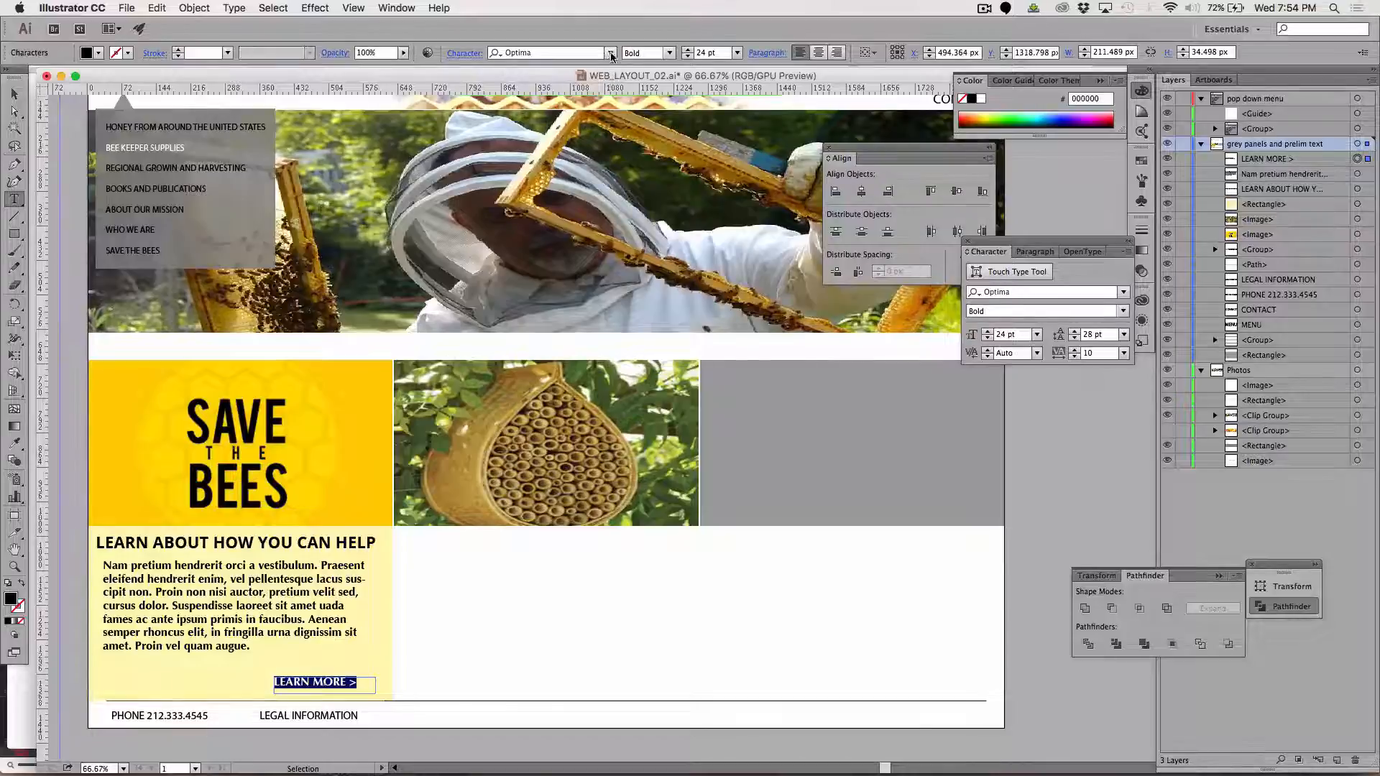
pyautogui.click(610, 53)
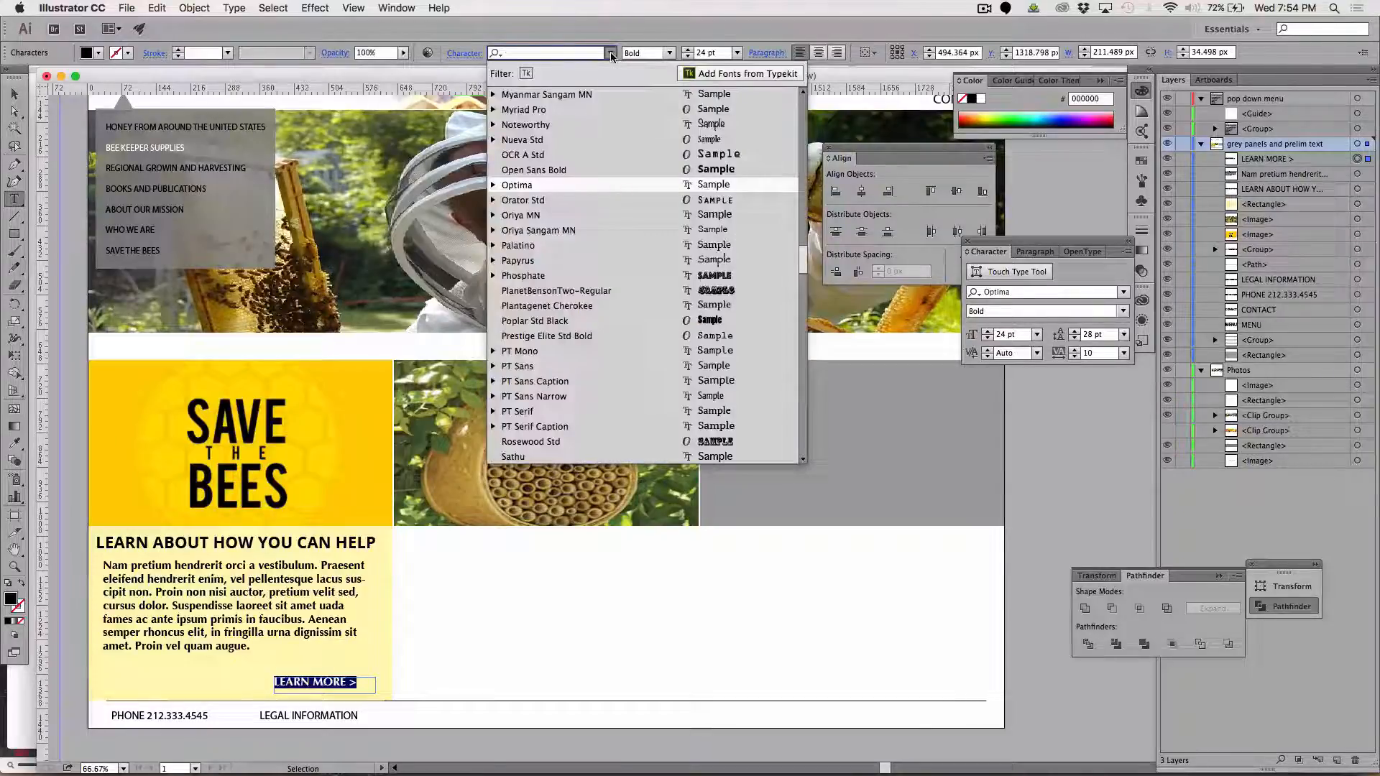
pyautogui.click(548, 171)
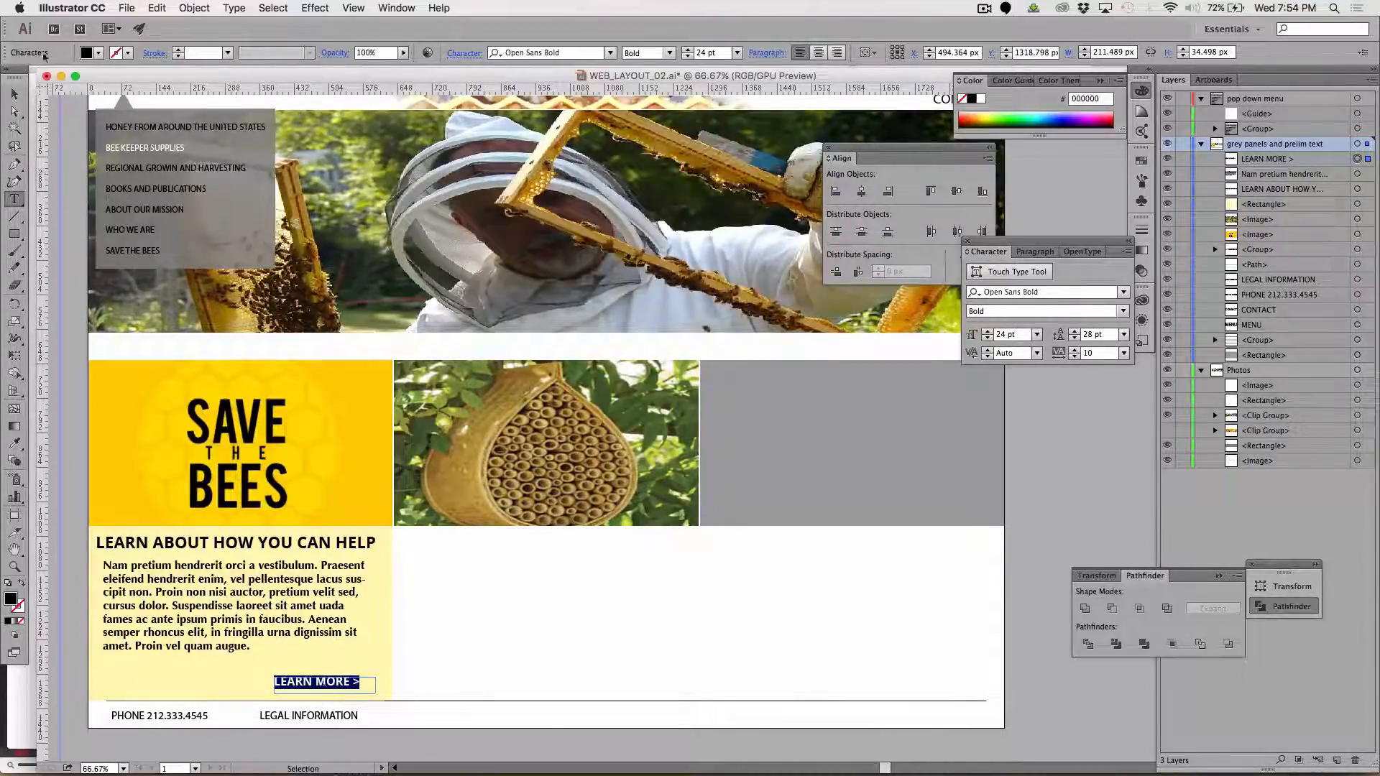
pyautogui.press('Escape')
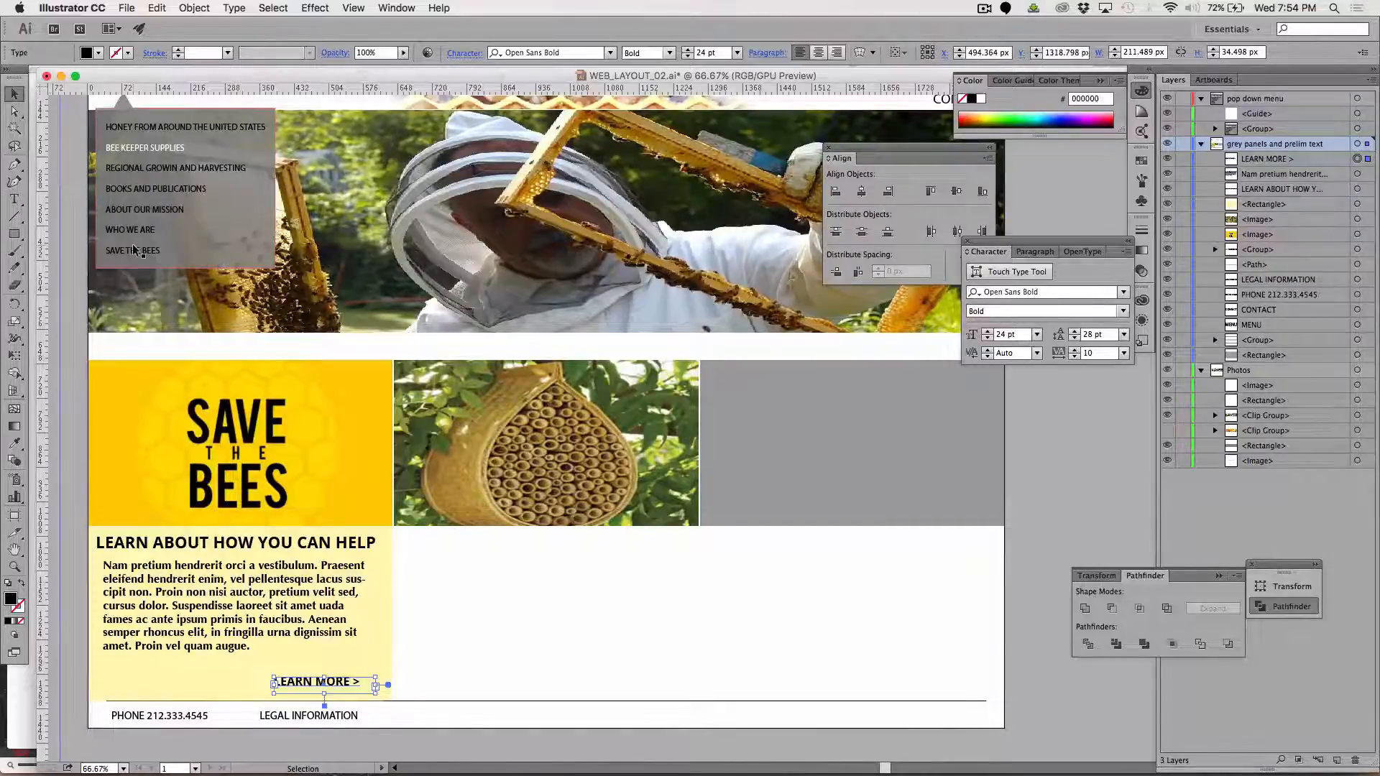
# Nudge the "LEARN MORE >" text about 56 px right and 6 px down, closer to the yellow box's corner
pyautogui.press('Down')
pyautogui.press('Down')
pyautogui.hotkey('shift', 'Right')
pyautogui.hotkey('shift', 'Right')
pyautogui.hotkey('shift', 'Right')
pyautogui.hotkey('shift', 'Right')
pyautogui.hotkey('shift', 'Right')
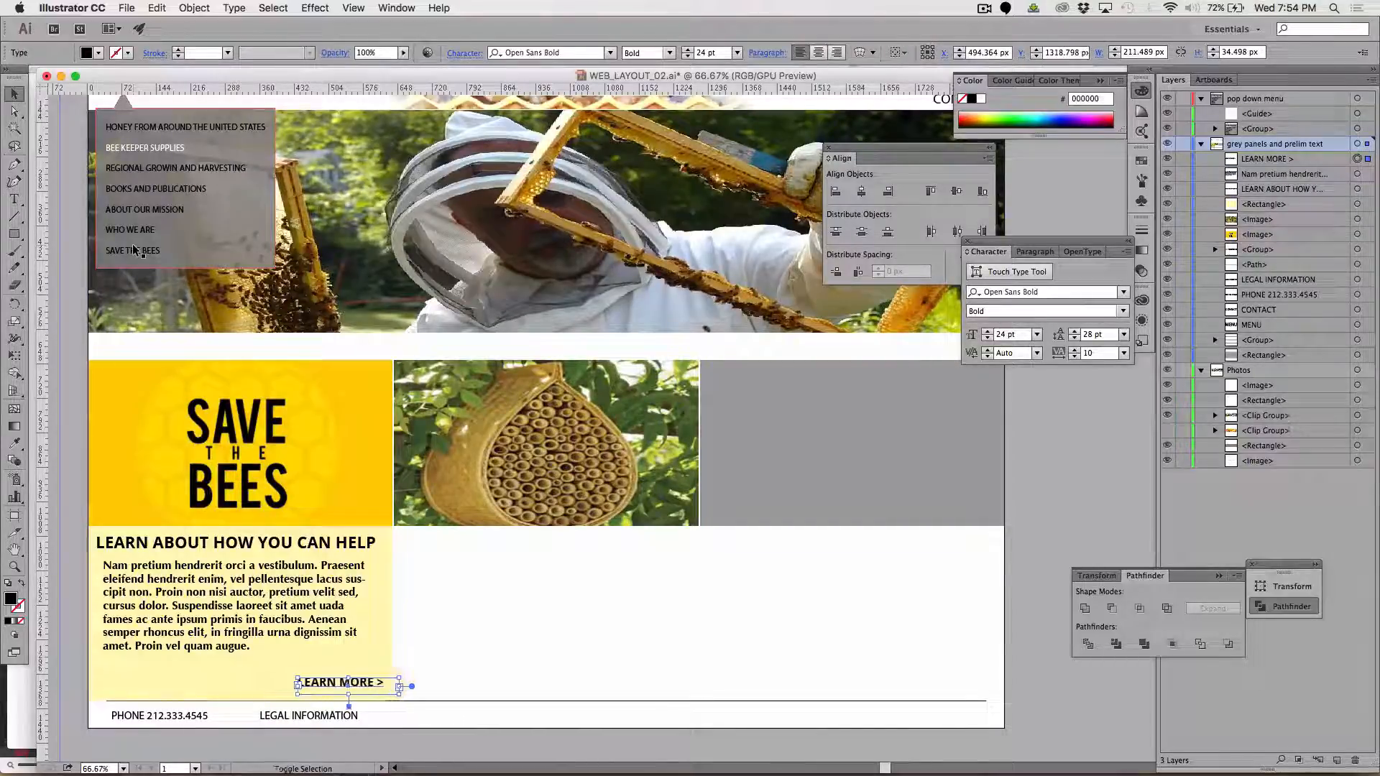
pyautogui.press('Down')
pyautogui.press('Down')
pyautogui.press('Left')
pyautogui.press('Left')
pyautogui.press('Left')
pyautogui.press('Left')
pyautogui.press('Down')
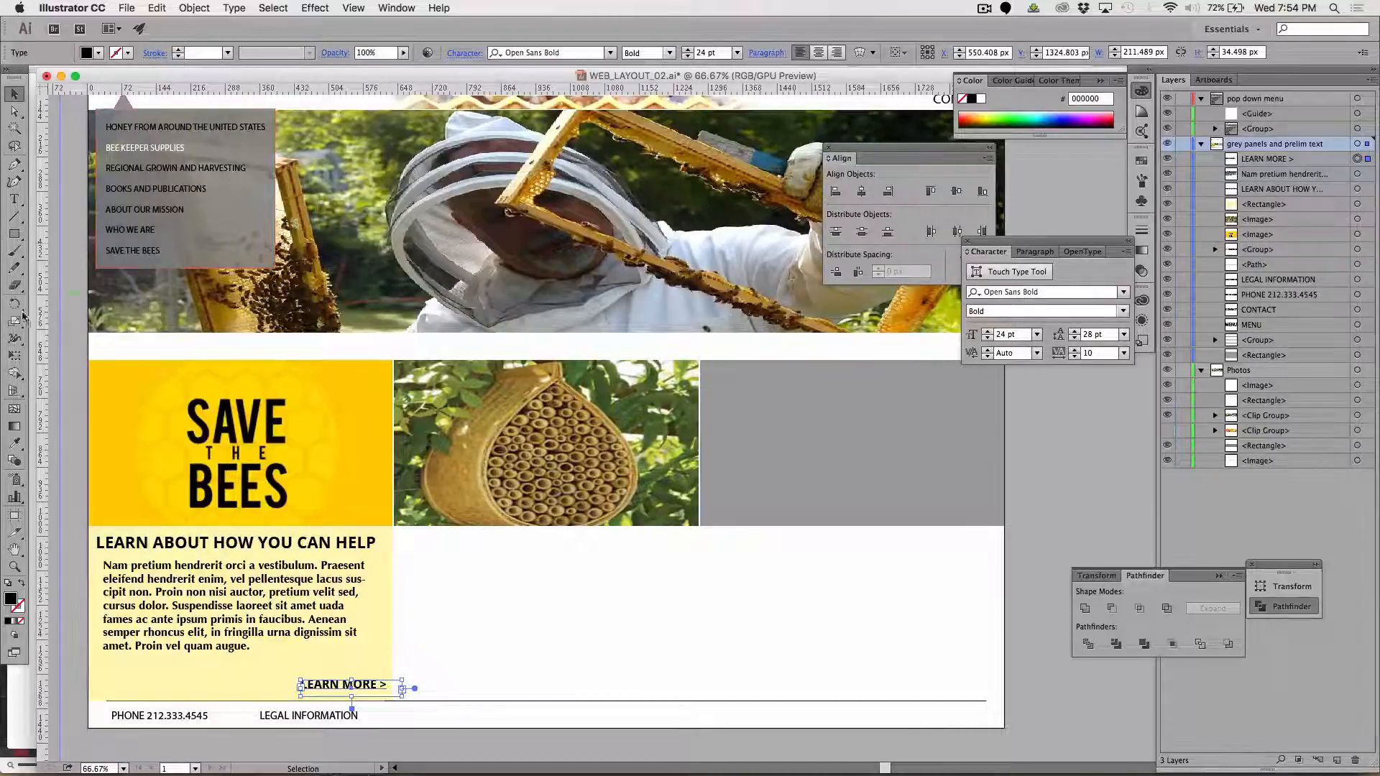
pyautogui.click(53, 306)
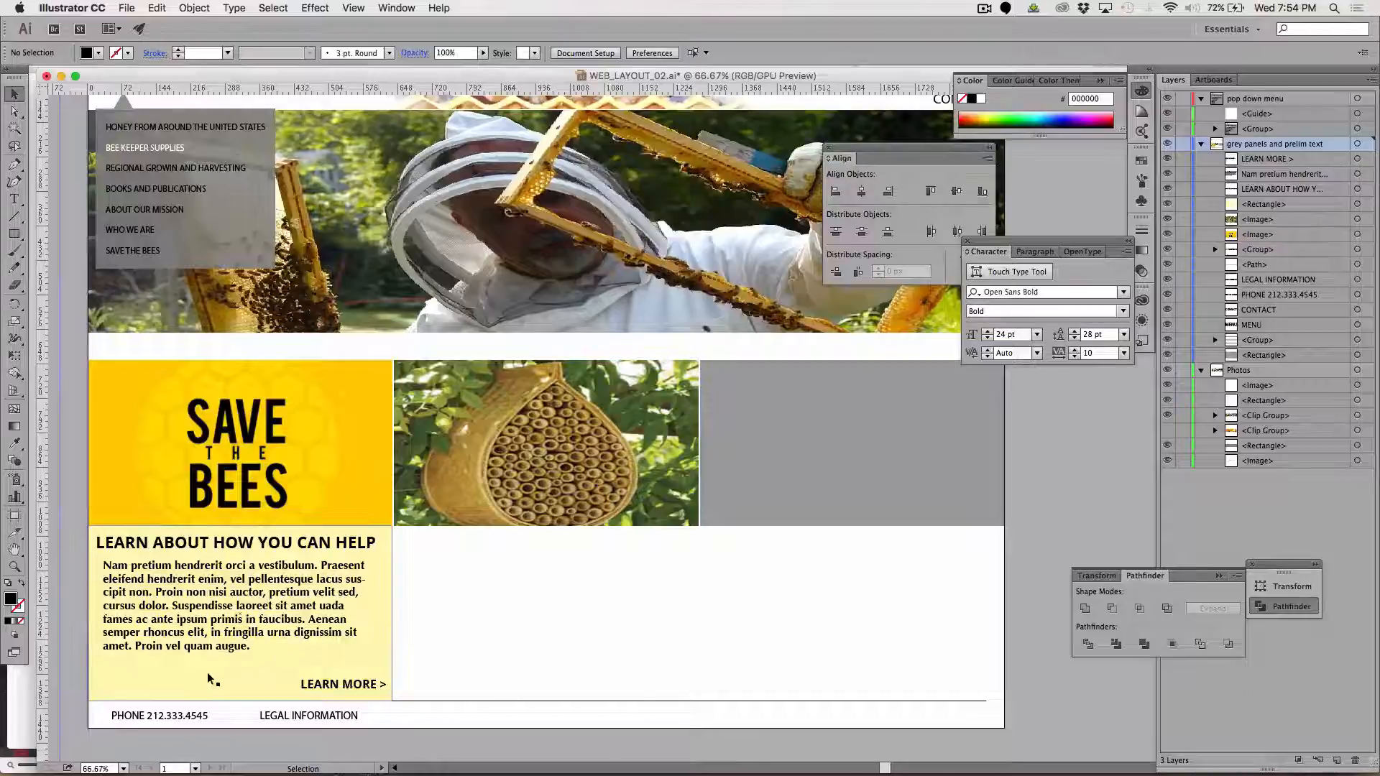
# Duplicate the yellow box with its heading, paragraph and "LEARN MORE >" text into the column beneath the hive photo
pyautogui.click(266, 667)
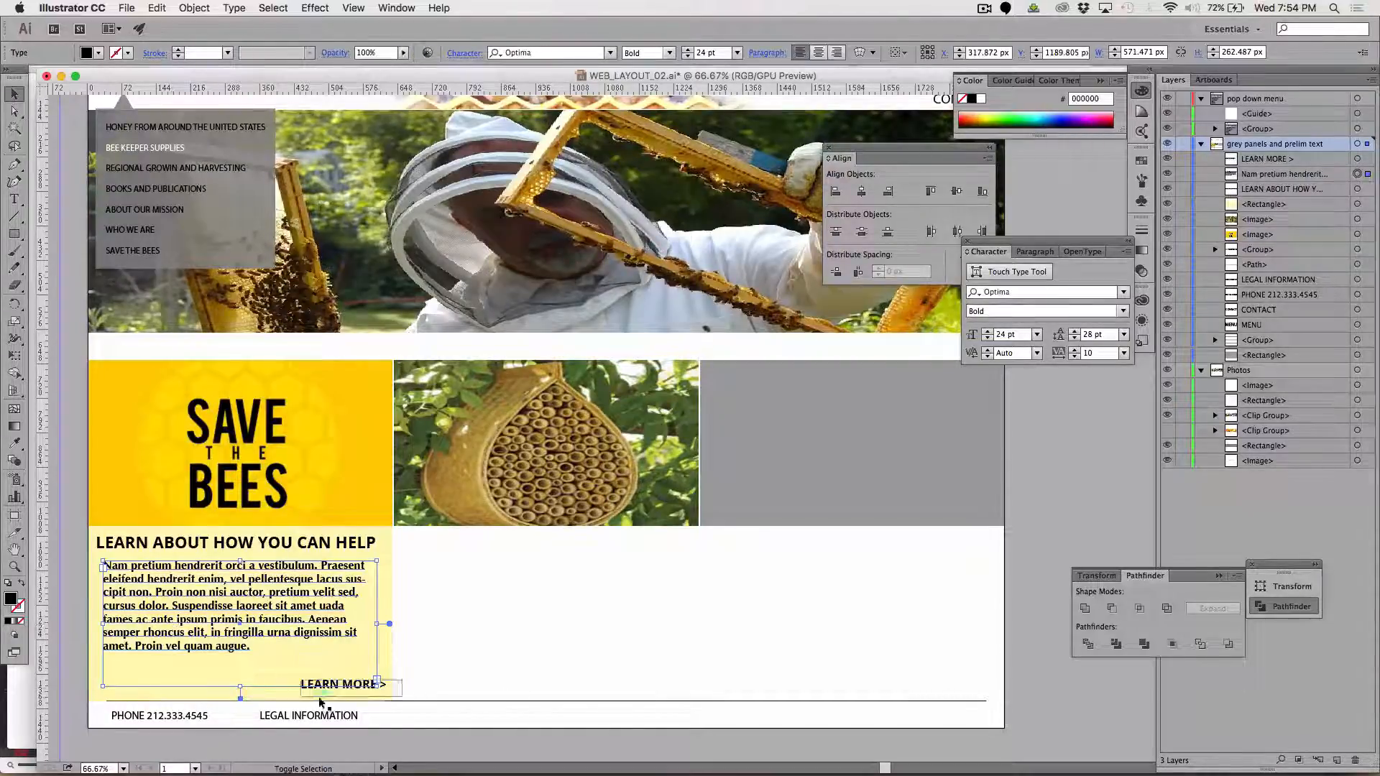
pyautogui.press('super+shift+a')
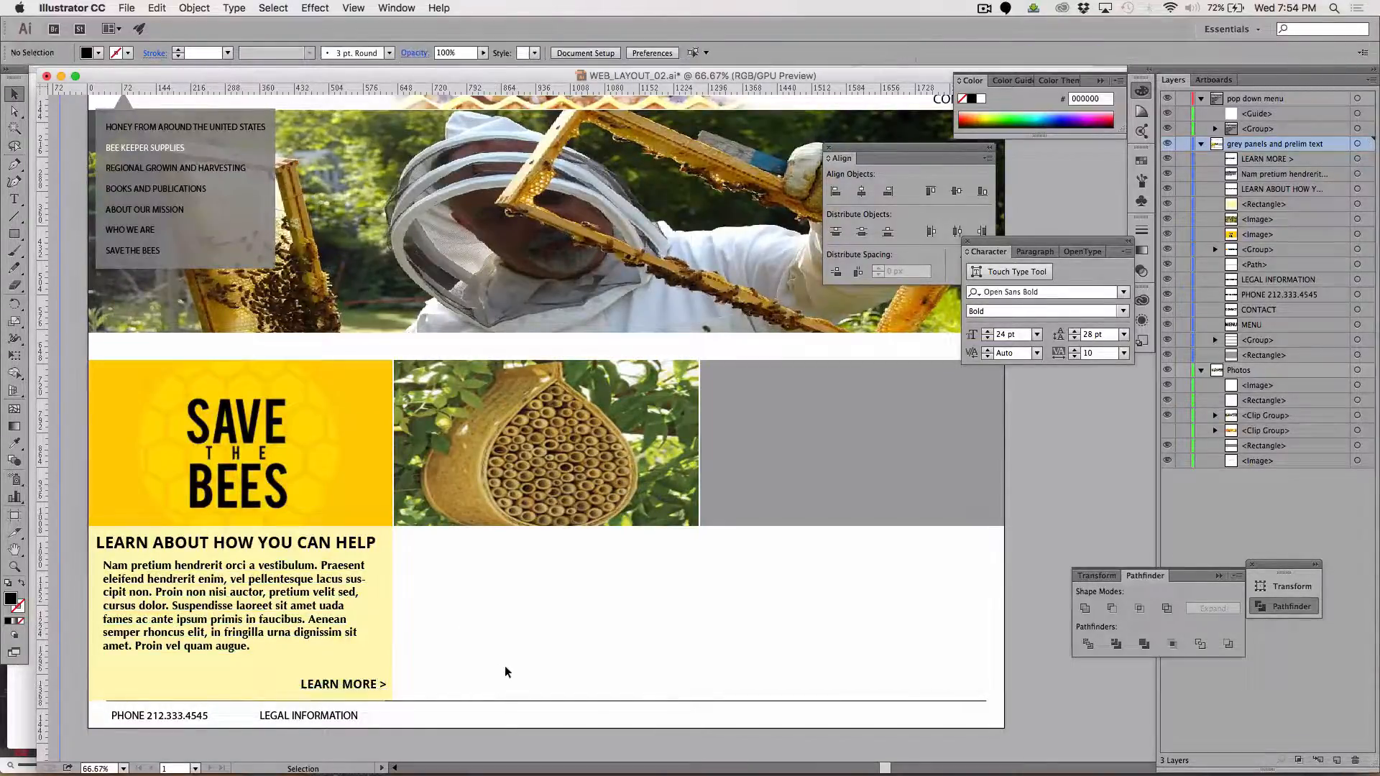
pyautogui.moveTo(507, 673); pyautogui.dragTo(289, 563)
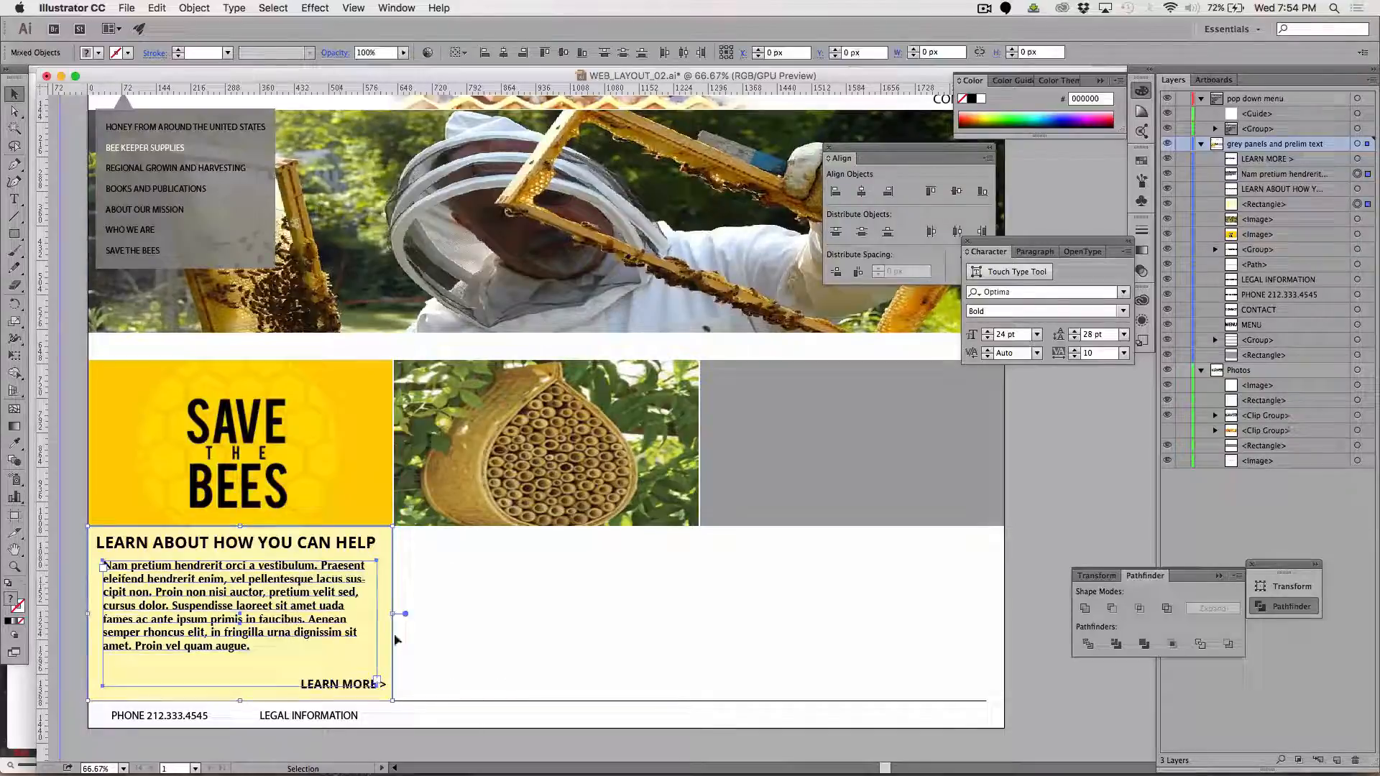
pyautogui.click(460, 673)
pyautogui.moveTo(426, 691); pyautogui.dragTo(234, 550)
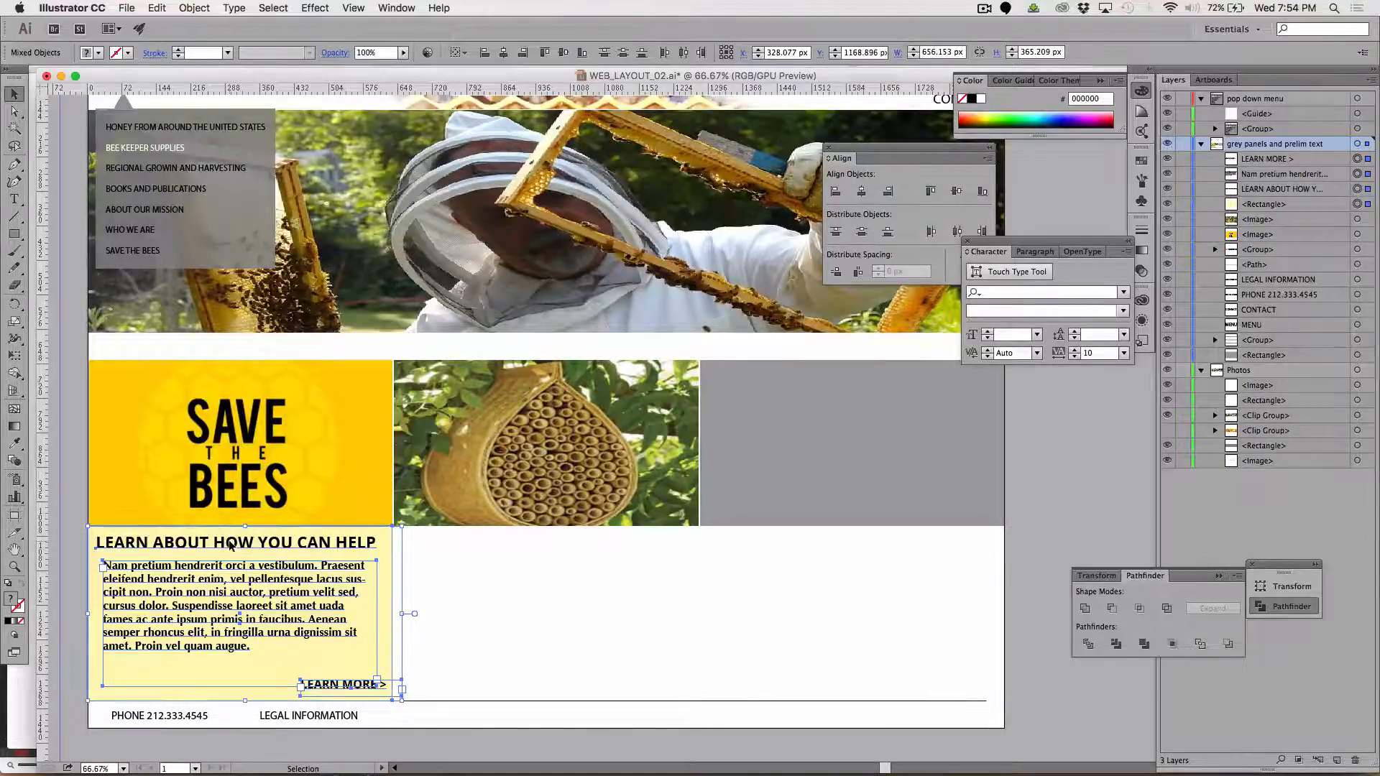
pyautogui.moveTo(230, 547); pyautogui.dragTo(535, 548)
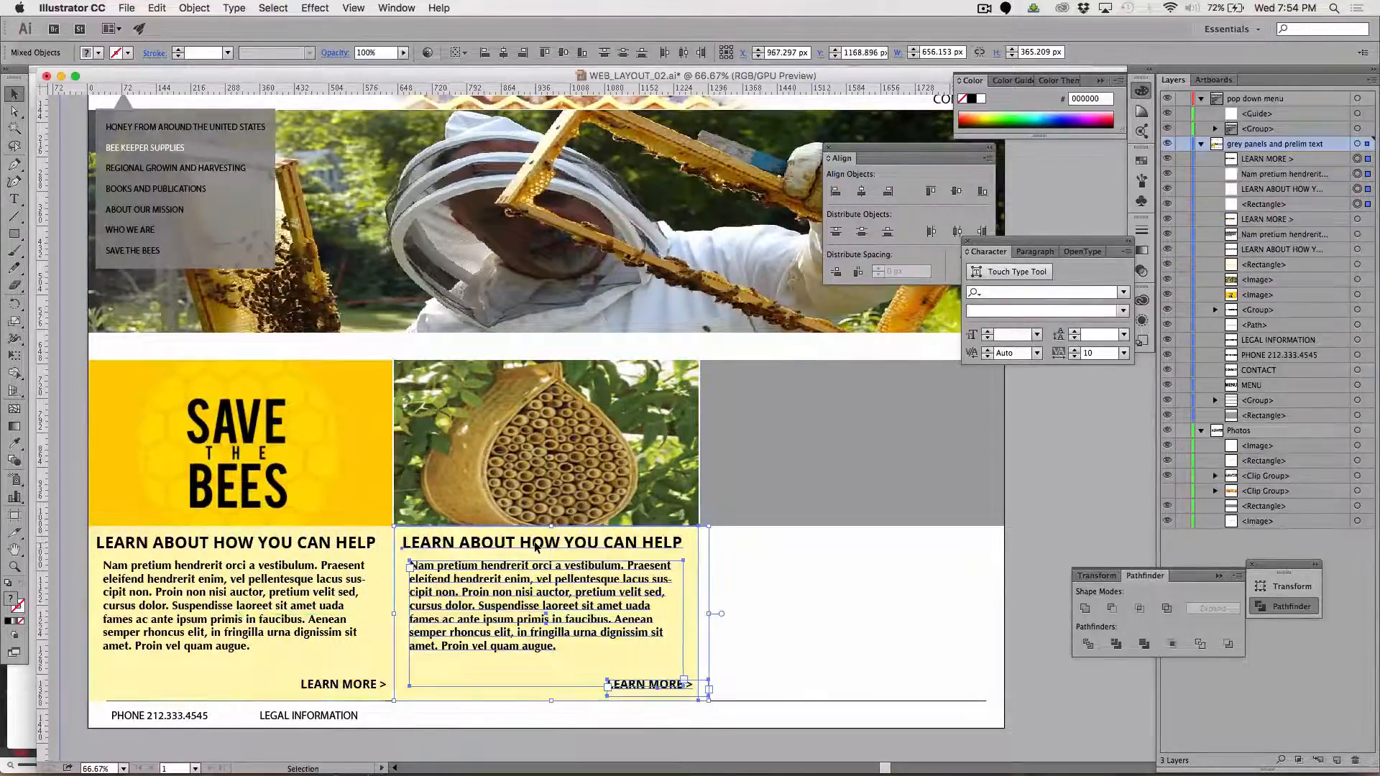
pyautogui.click(834, 588)
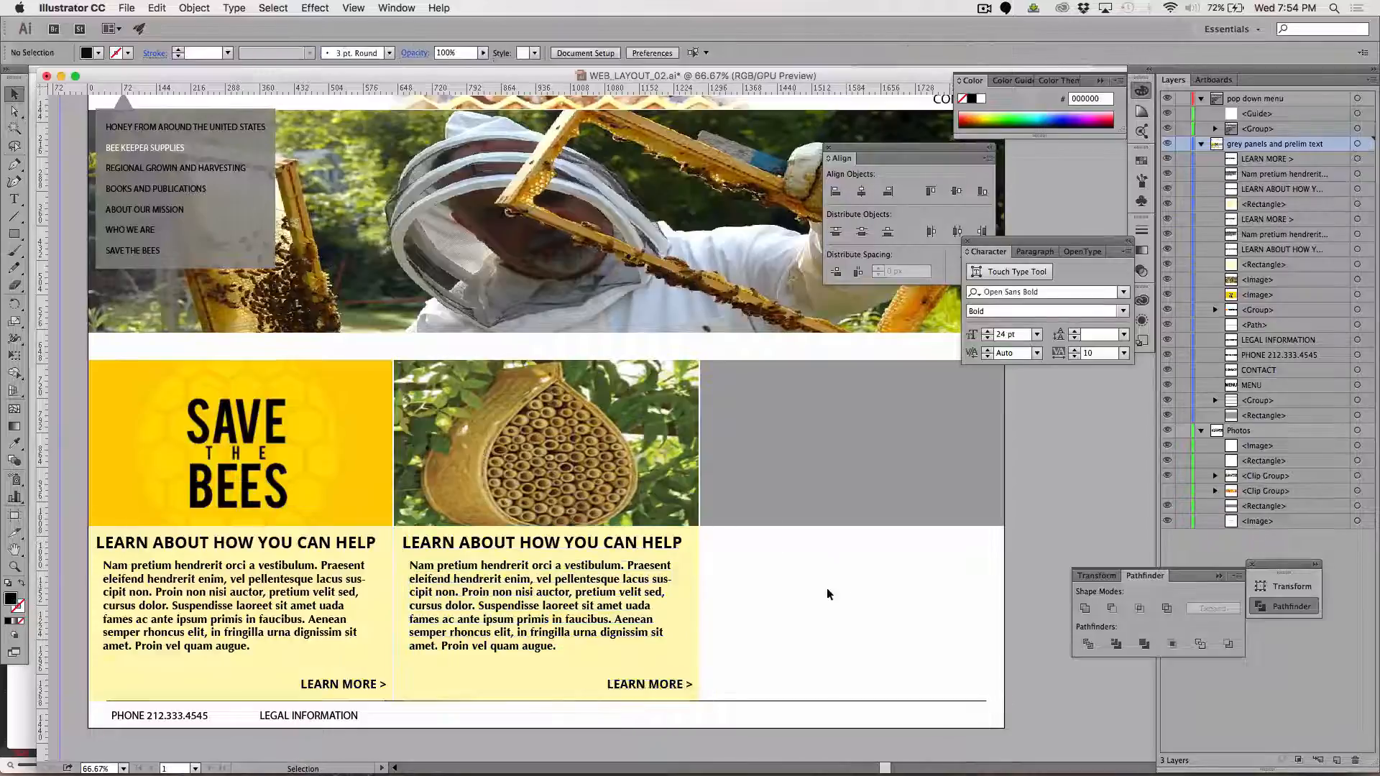
# Fill the duplicated box beneath the hive photo with the green 9FAA41 sampled from the photo's leaves
pyautogui.click(524, 693)
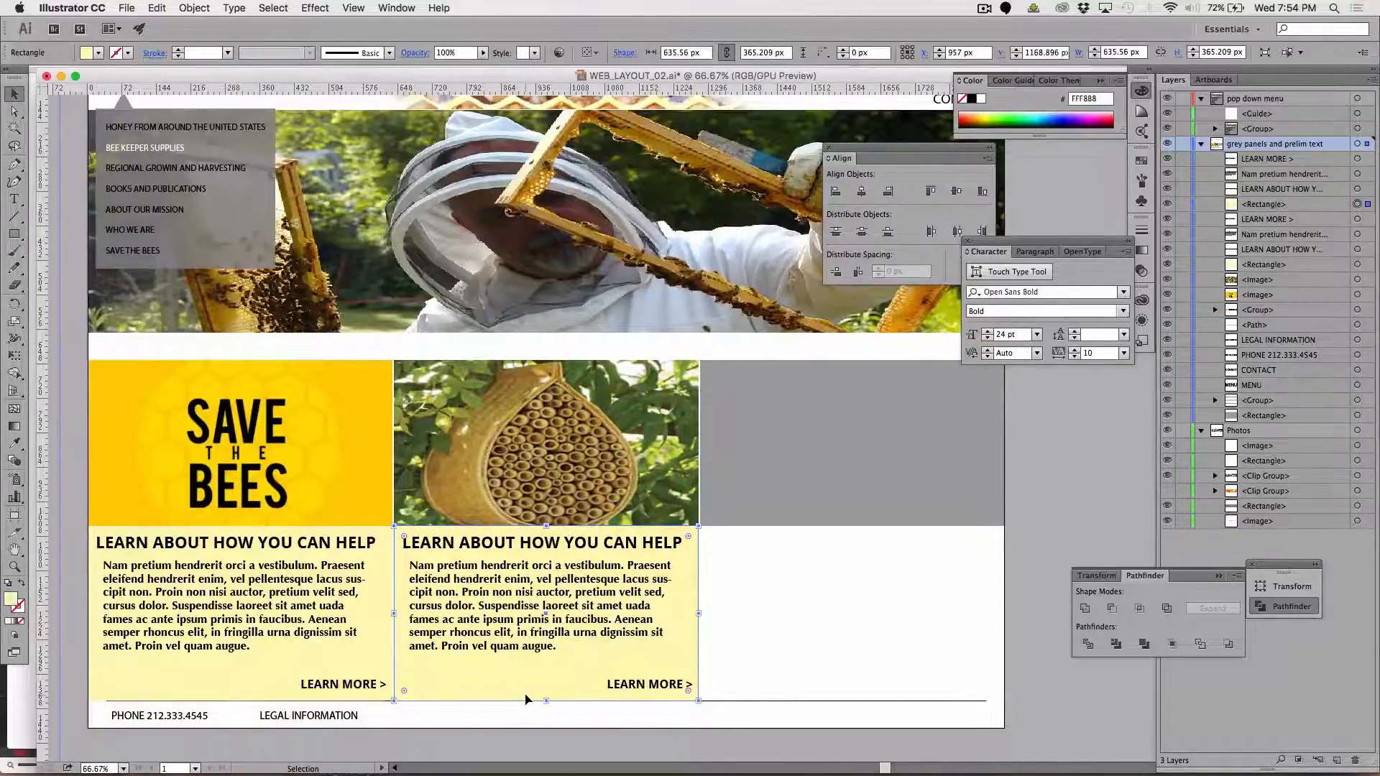
pyautogui.press('i')
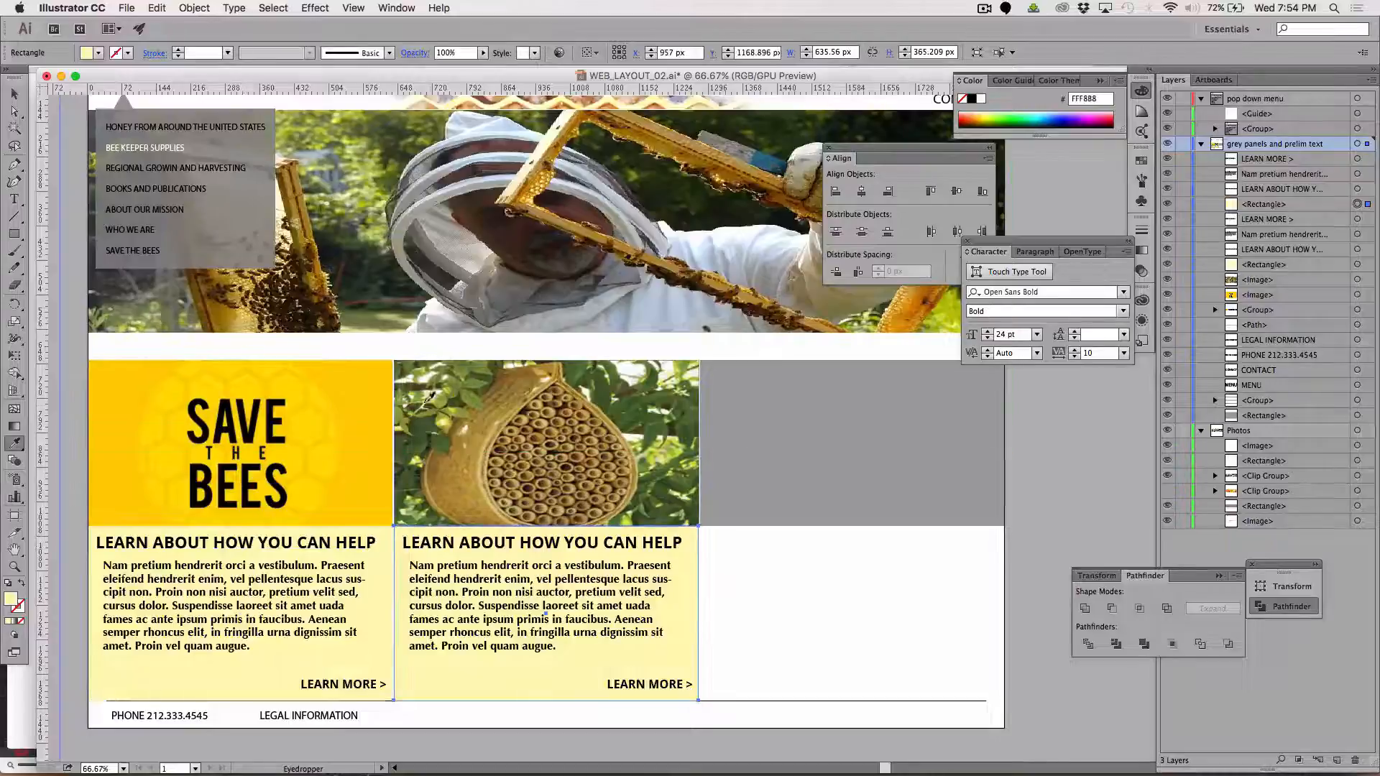
pyautogui.click(670, 447)
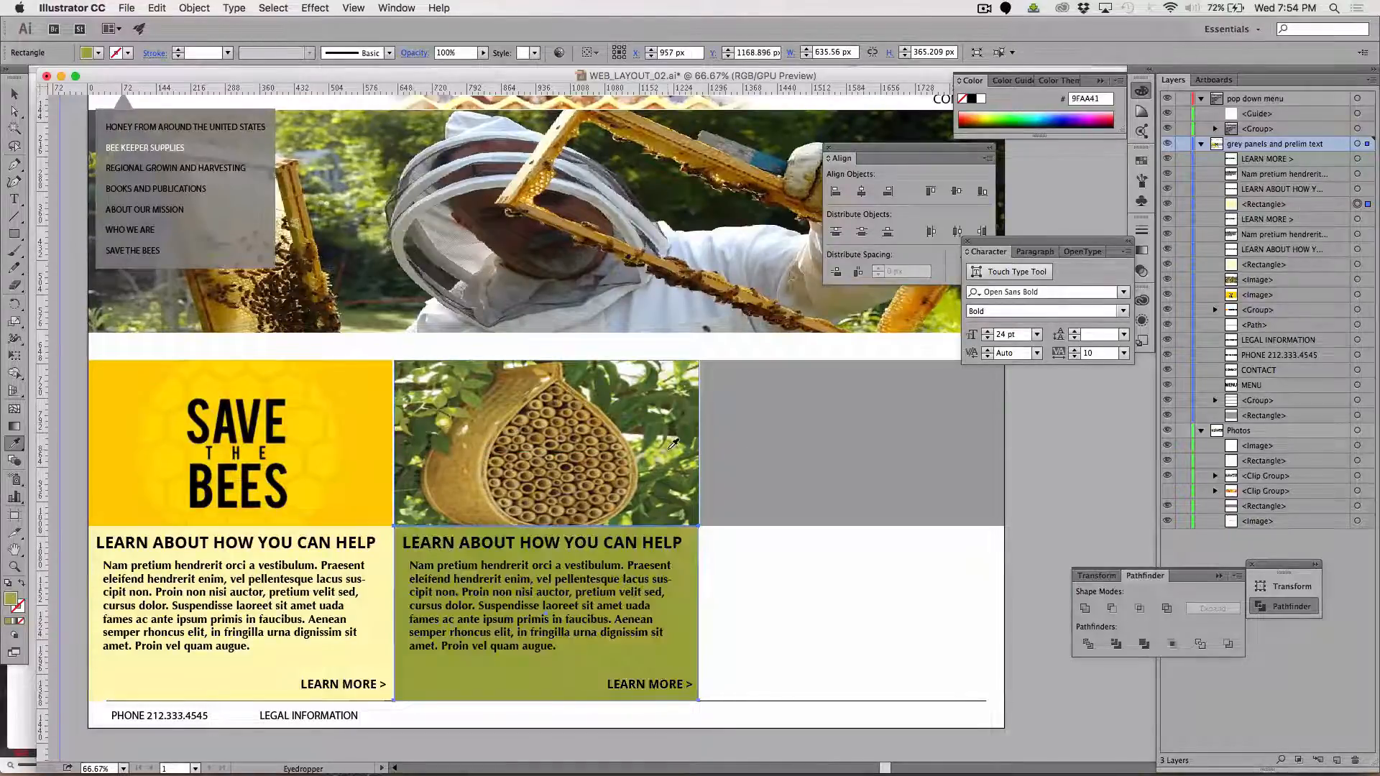
pyautogui.press('v')
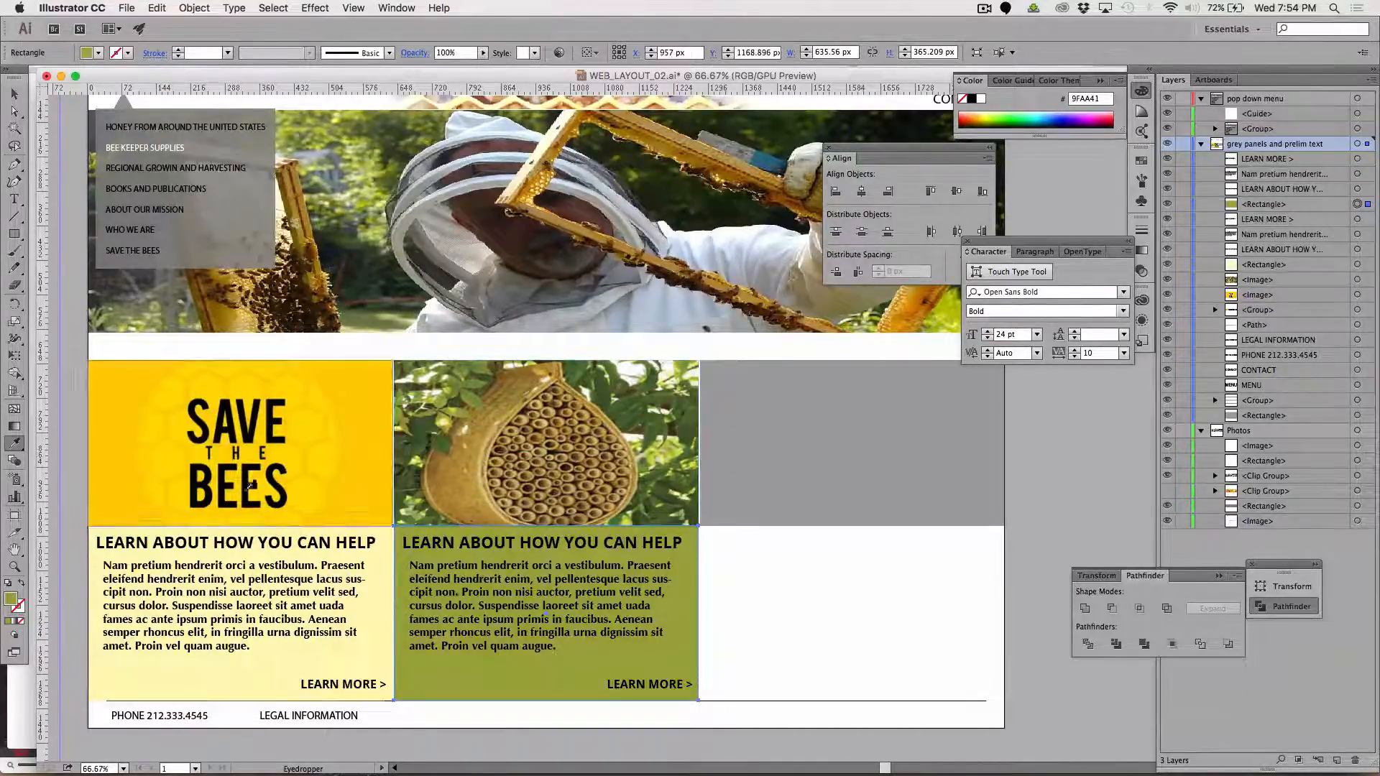
# Lighten the green fill of the box beneath the hive photo to DDDD72
pyautogui.doubleClick(12, 603)
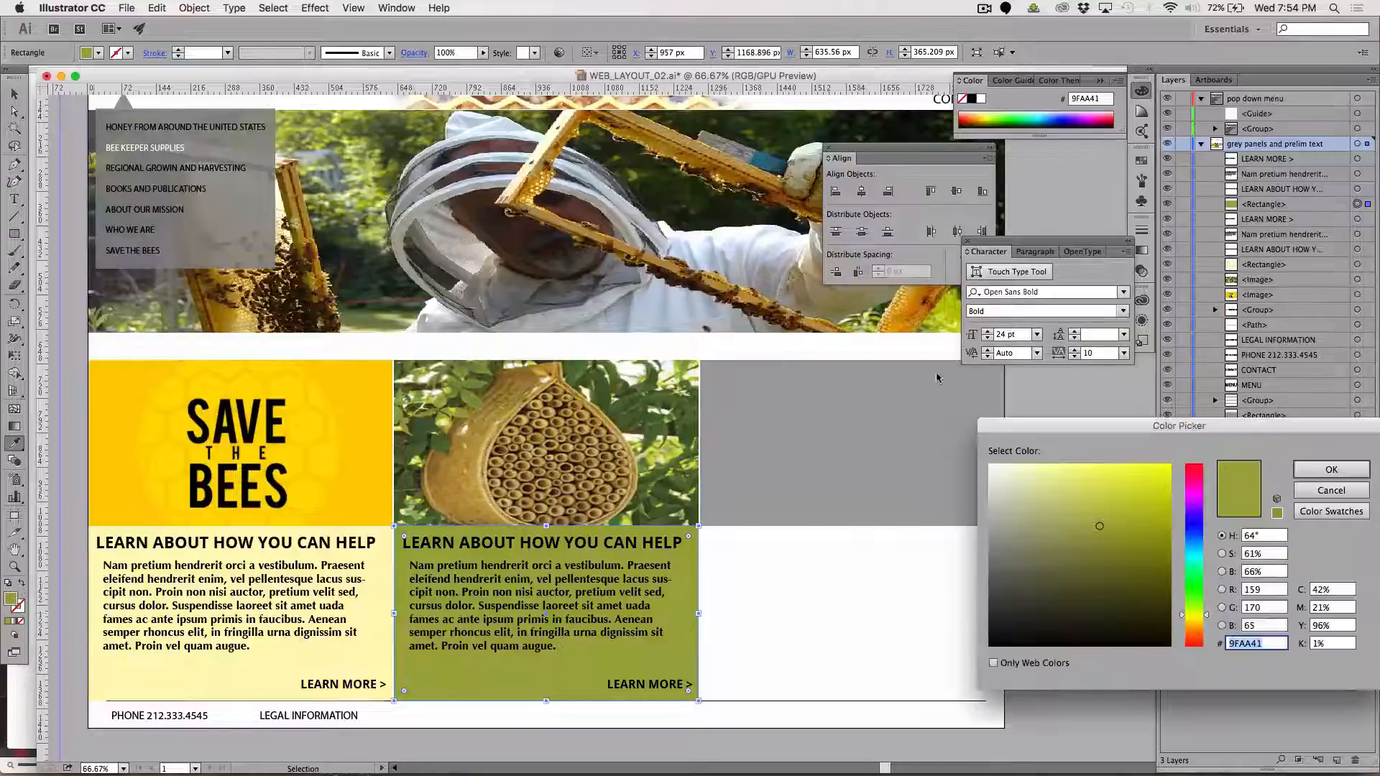
pyautogui.click(1091, 504)
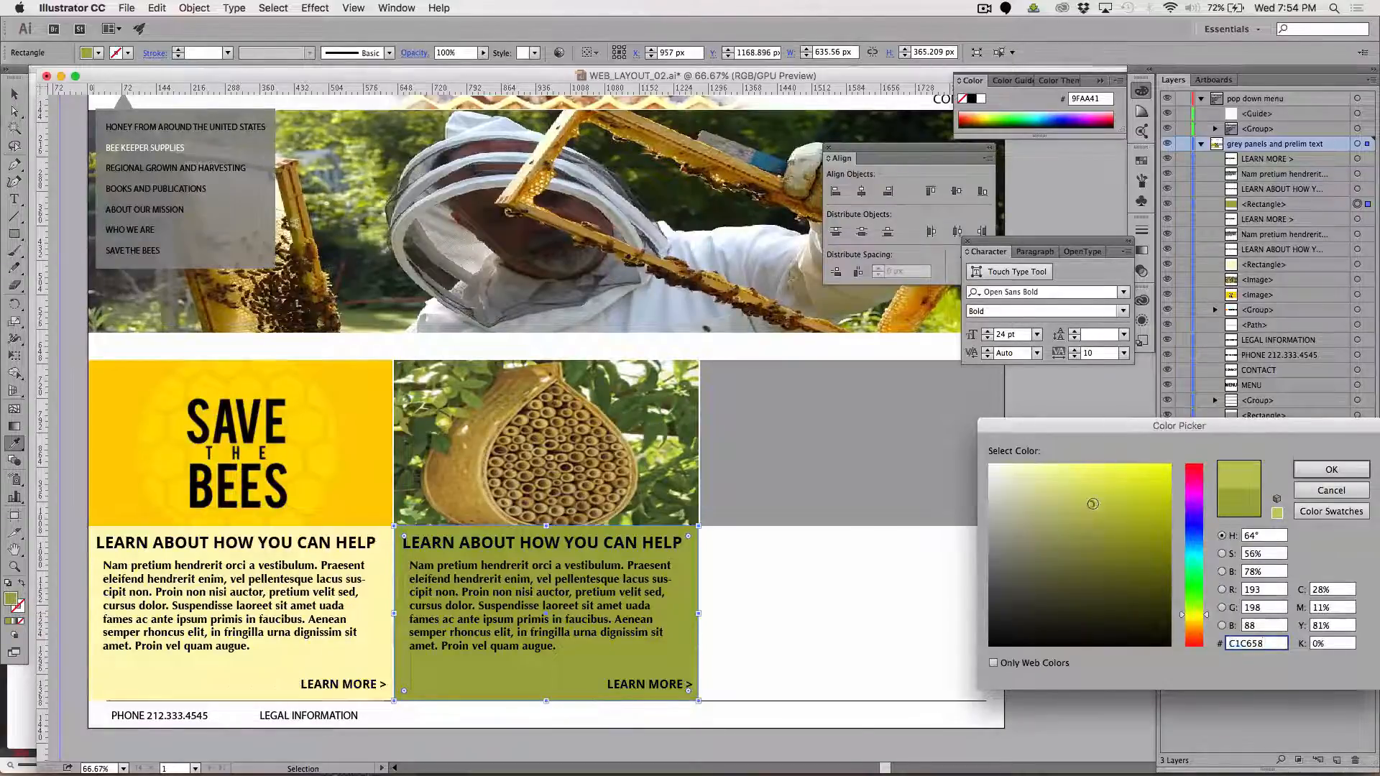
pyautogui.click(1331, 469)
pyautogui.press('i')
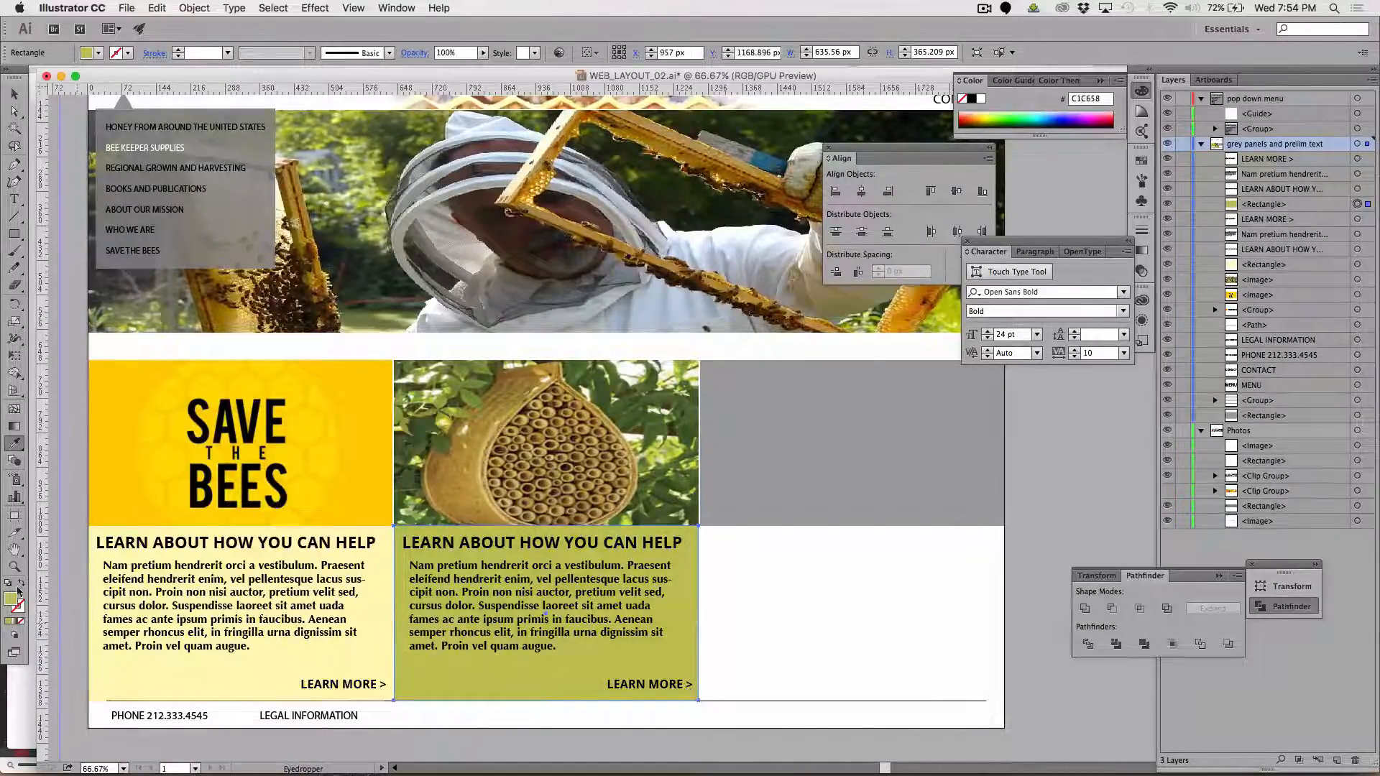
pyautogui.doubleClick(13, 601)
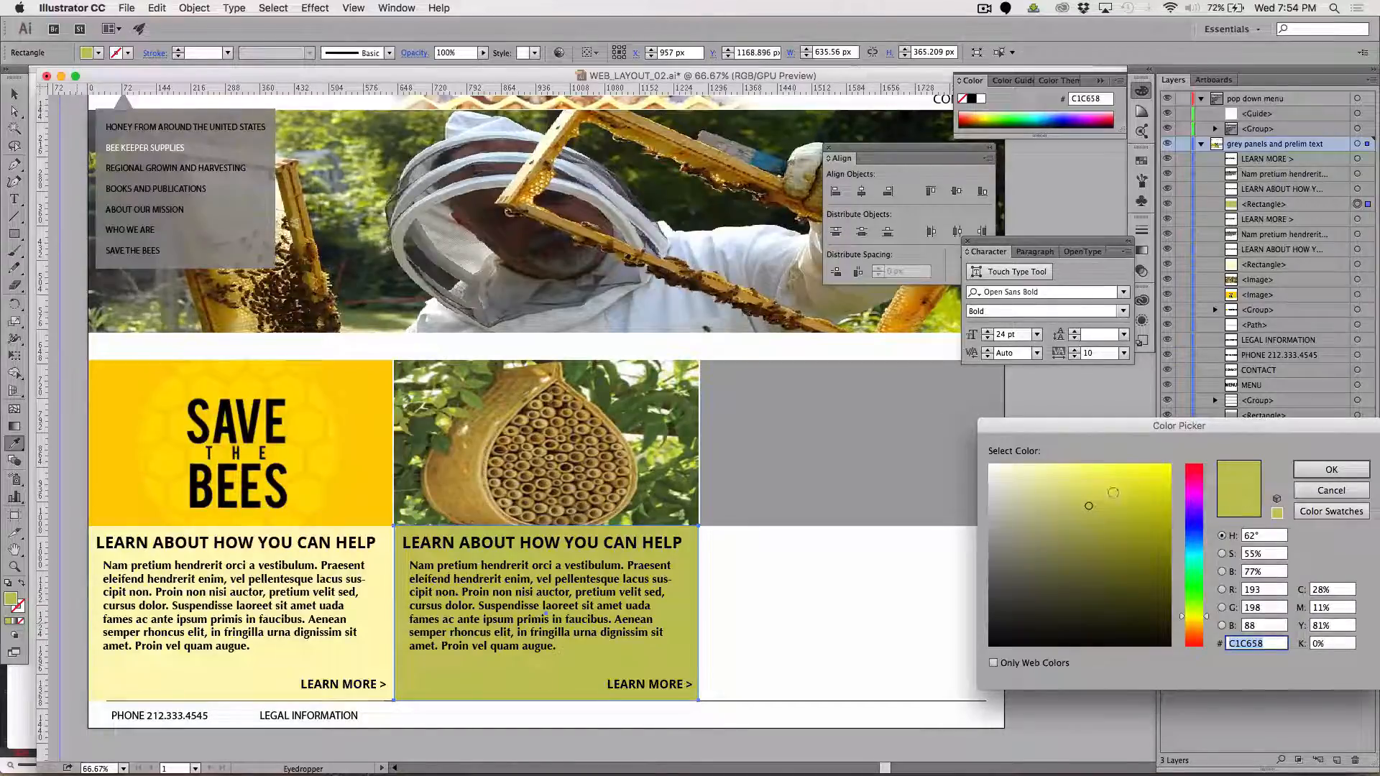
pyautogui.click(1077, 488)
pyautogui.click(1329, 465)
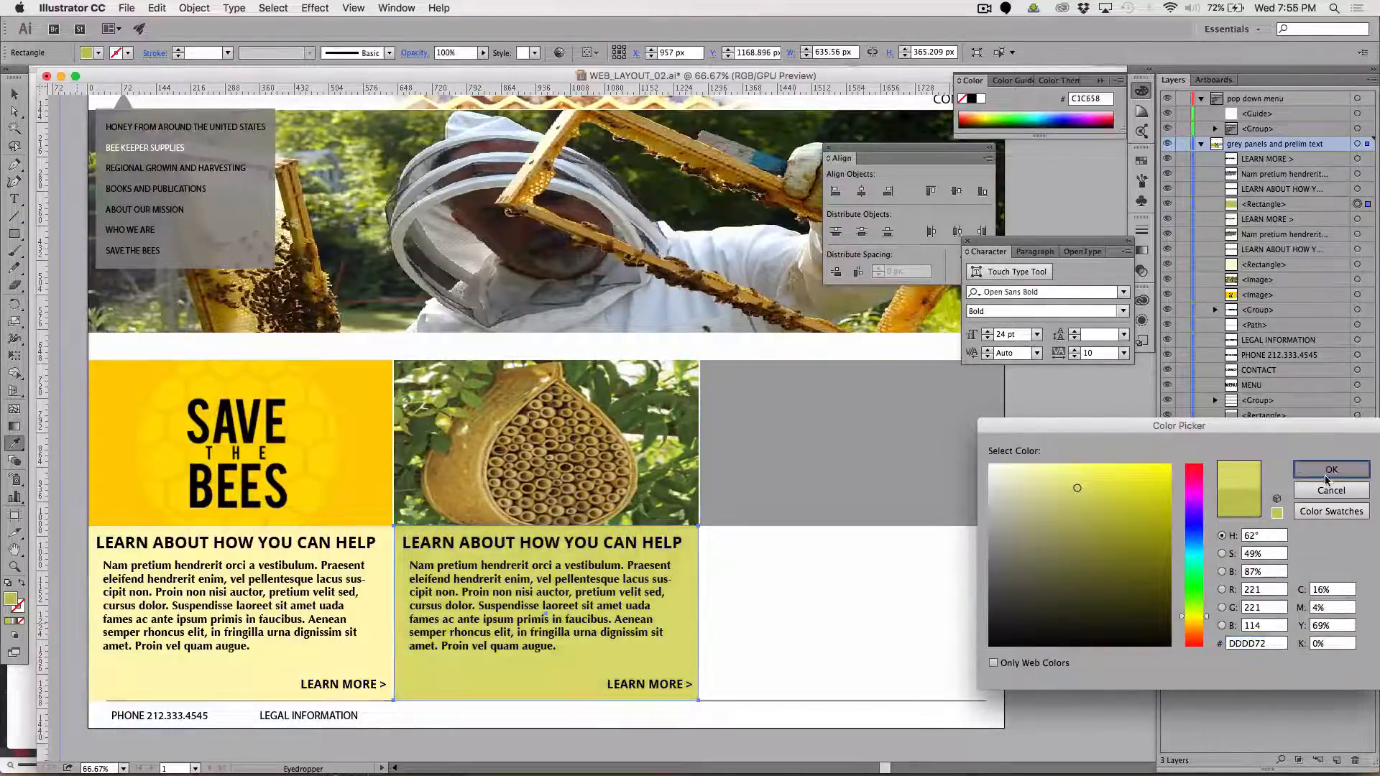
pyautogui.click(13, 98)
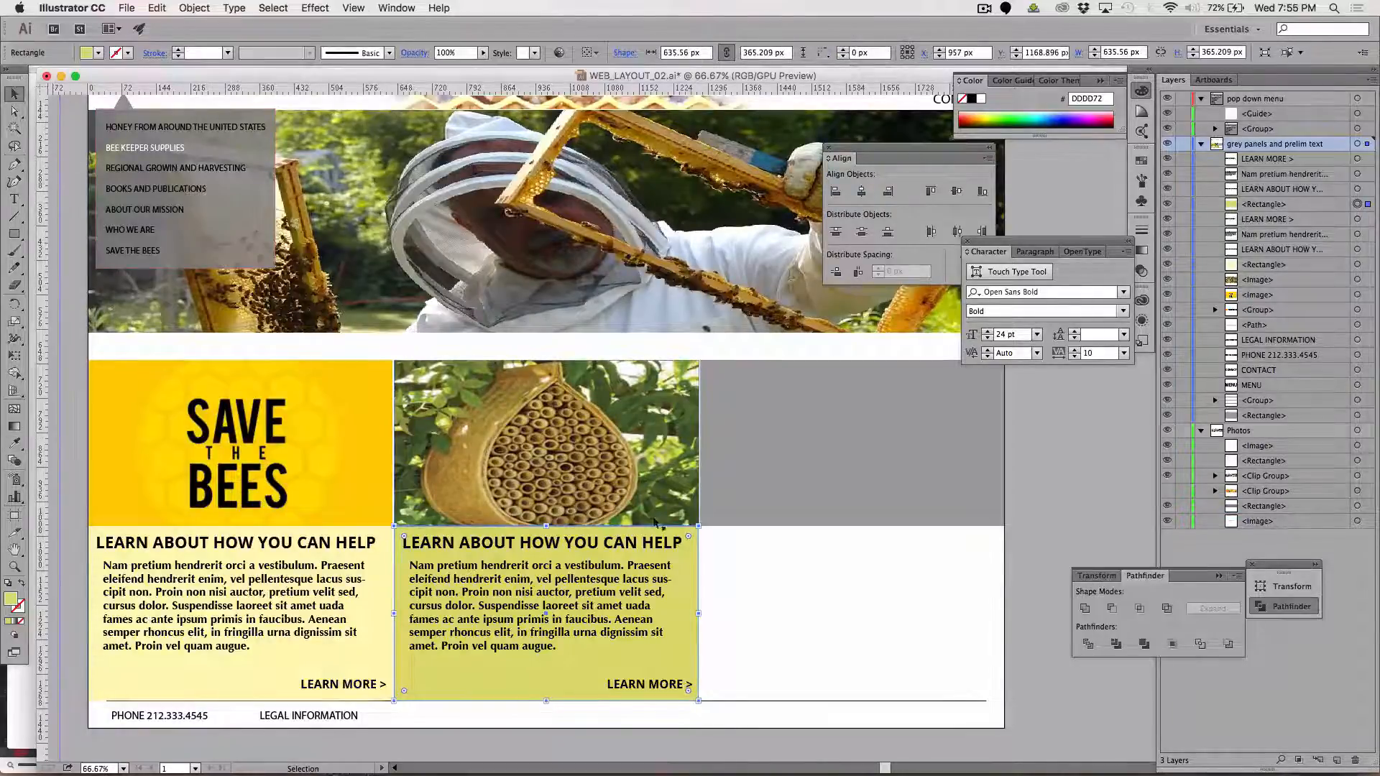
# Replace the heading in the green box with "START YOUR OWN HIVE"
pyautogui.click(13, 200)
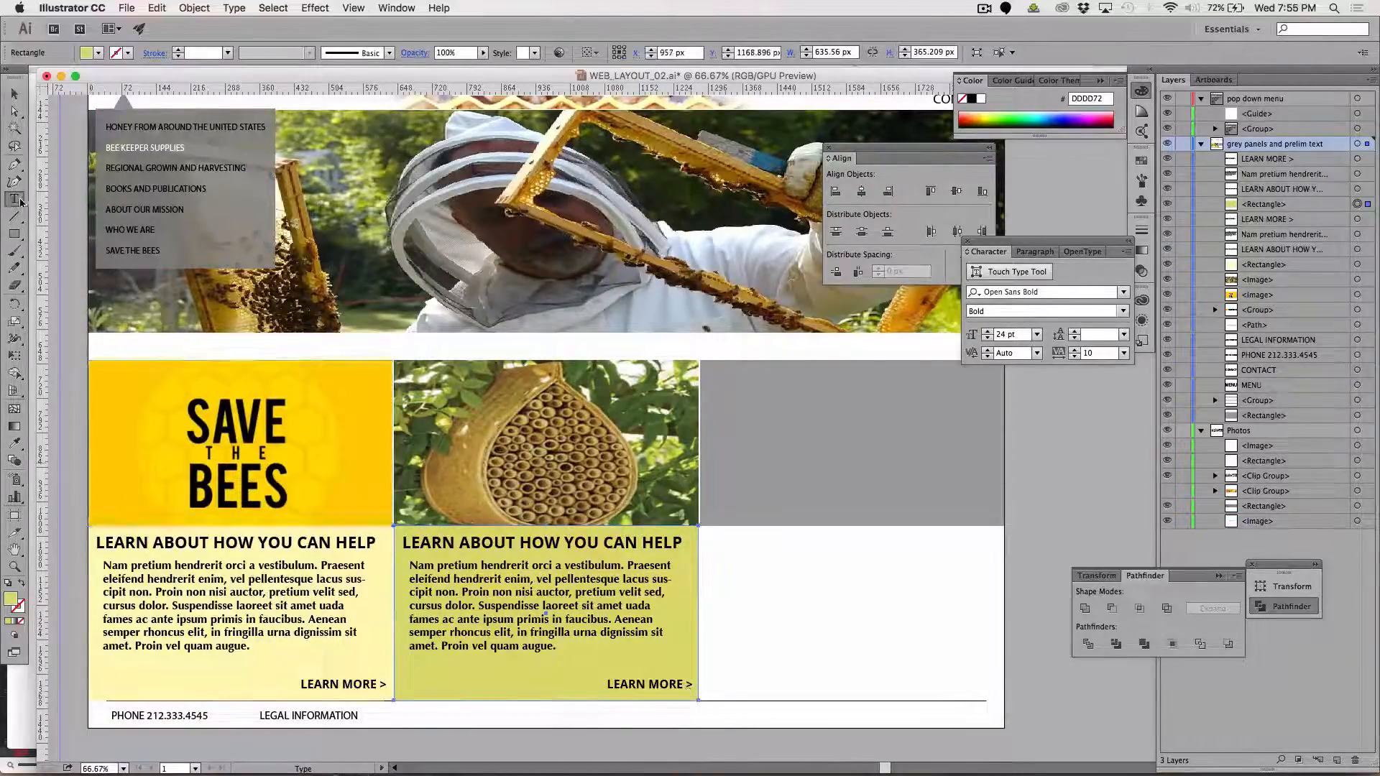
pyautogui.moveTo(404, 542); pyautogui.dragTo(740, 533)
pyautogui.write('START')
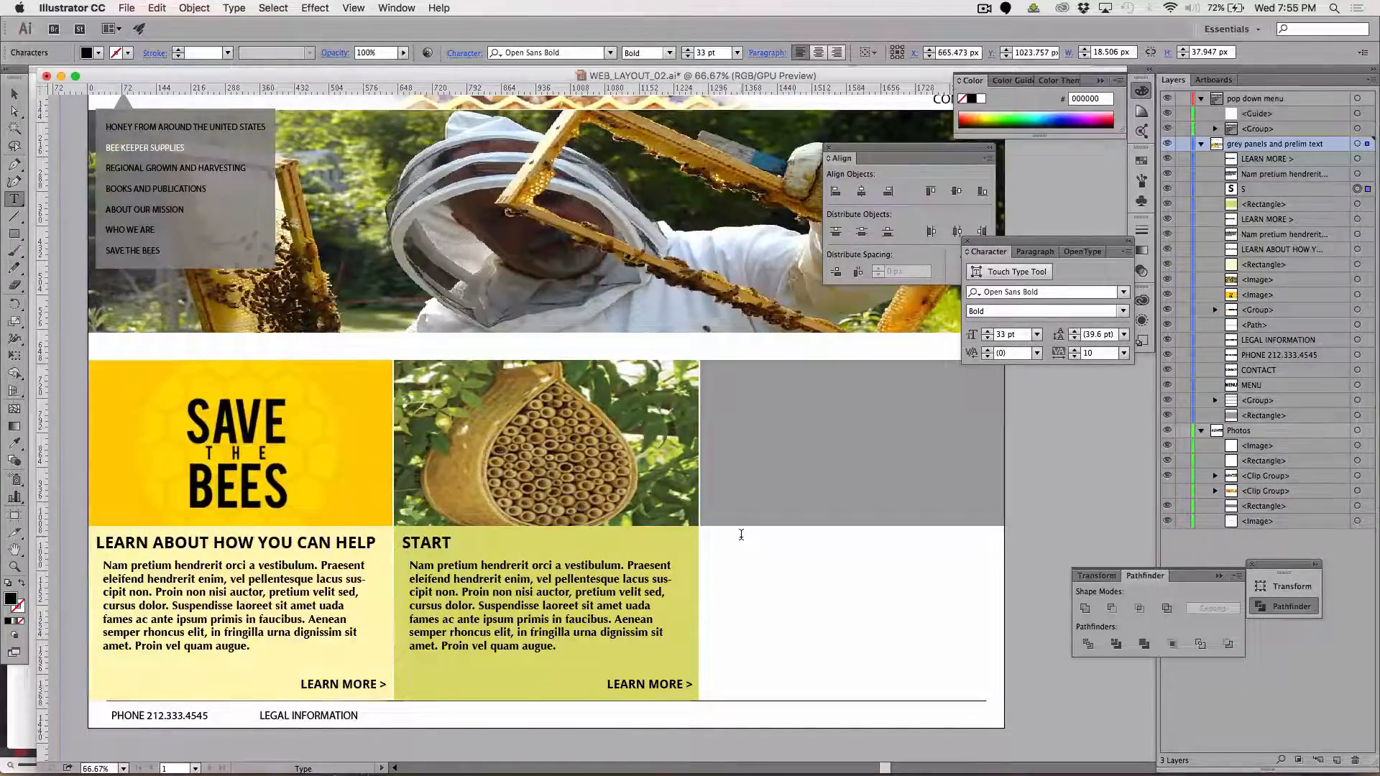
pyautogui.write(' YOUR OWN')
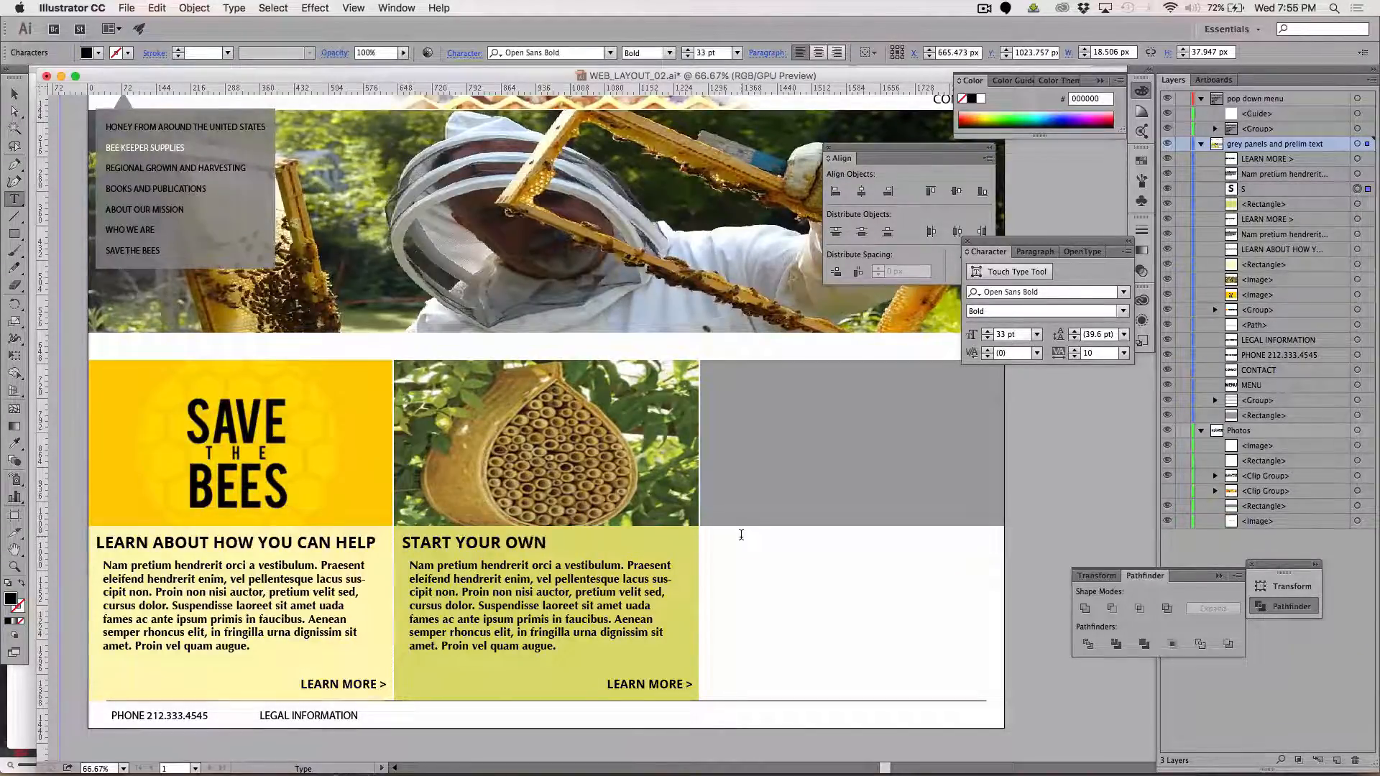
pyautogui.write(' HIV')
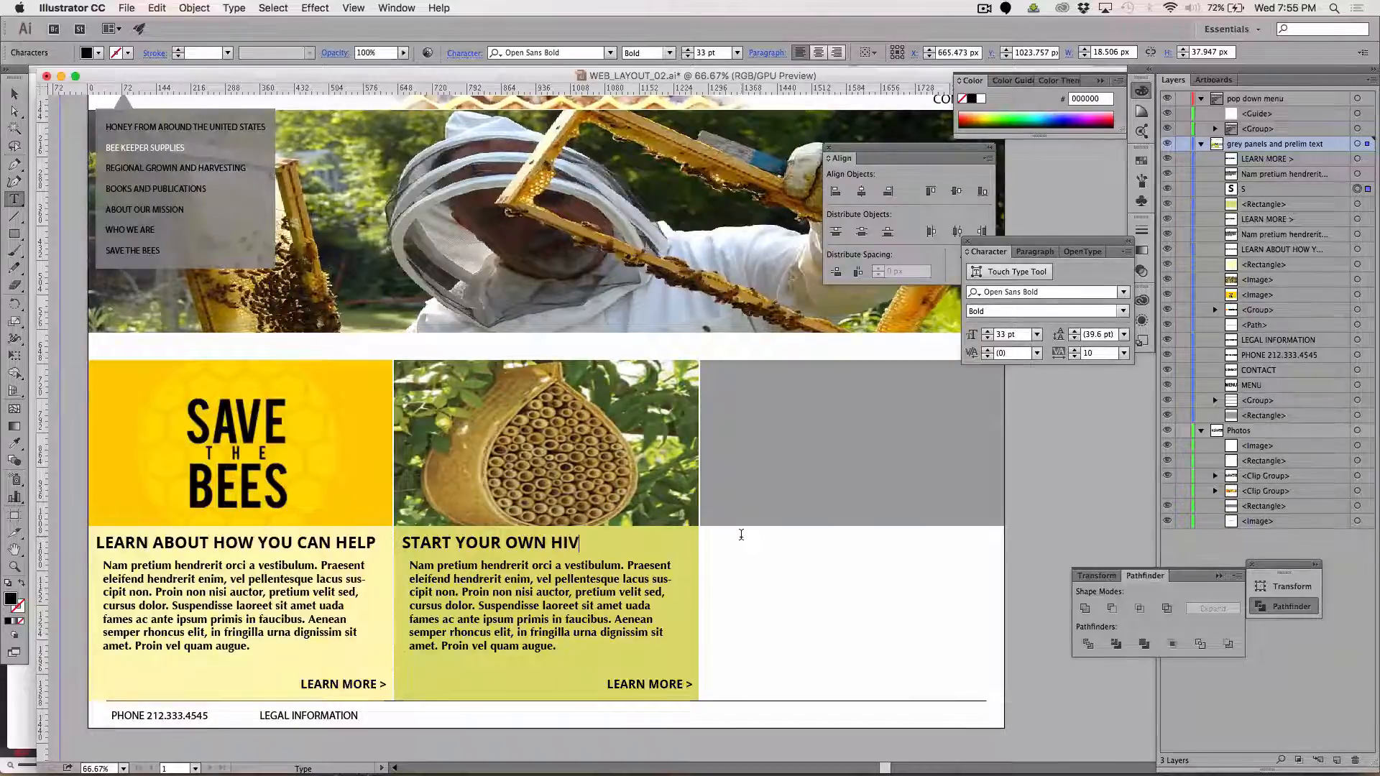
pyautogui.write('E')
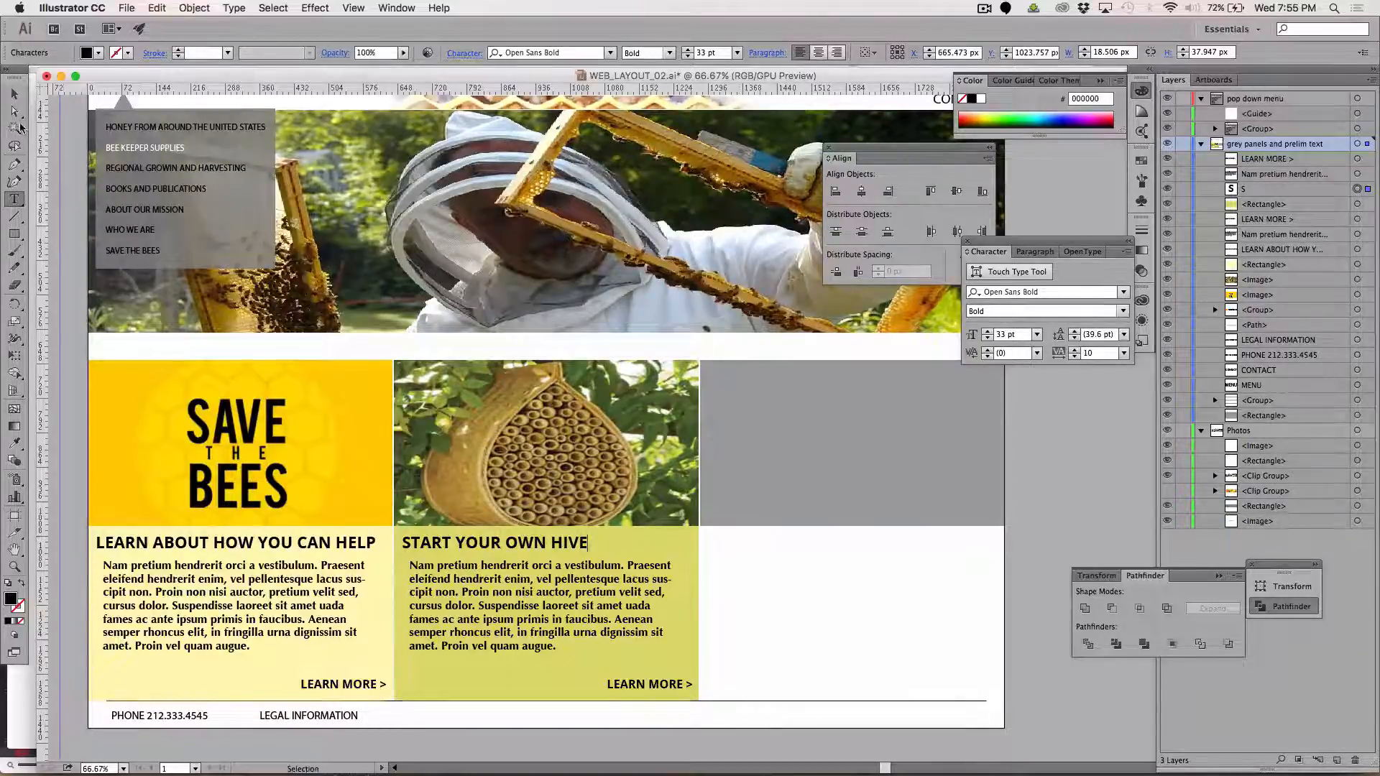
# Nudge the "START YOUR OWN HIVE" heading sideways to line up with the edge of the paragraph beneath it
pyautogui.click(14, 94)
pyautogui.hotkey('shift', 'Right')
pyautogui.hotkey('shift', 'Right')
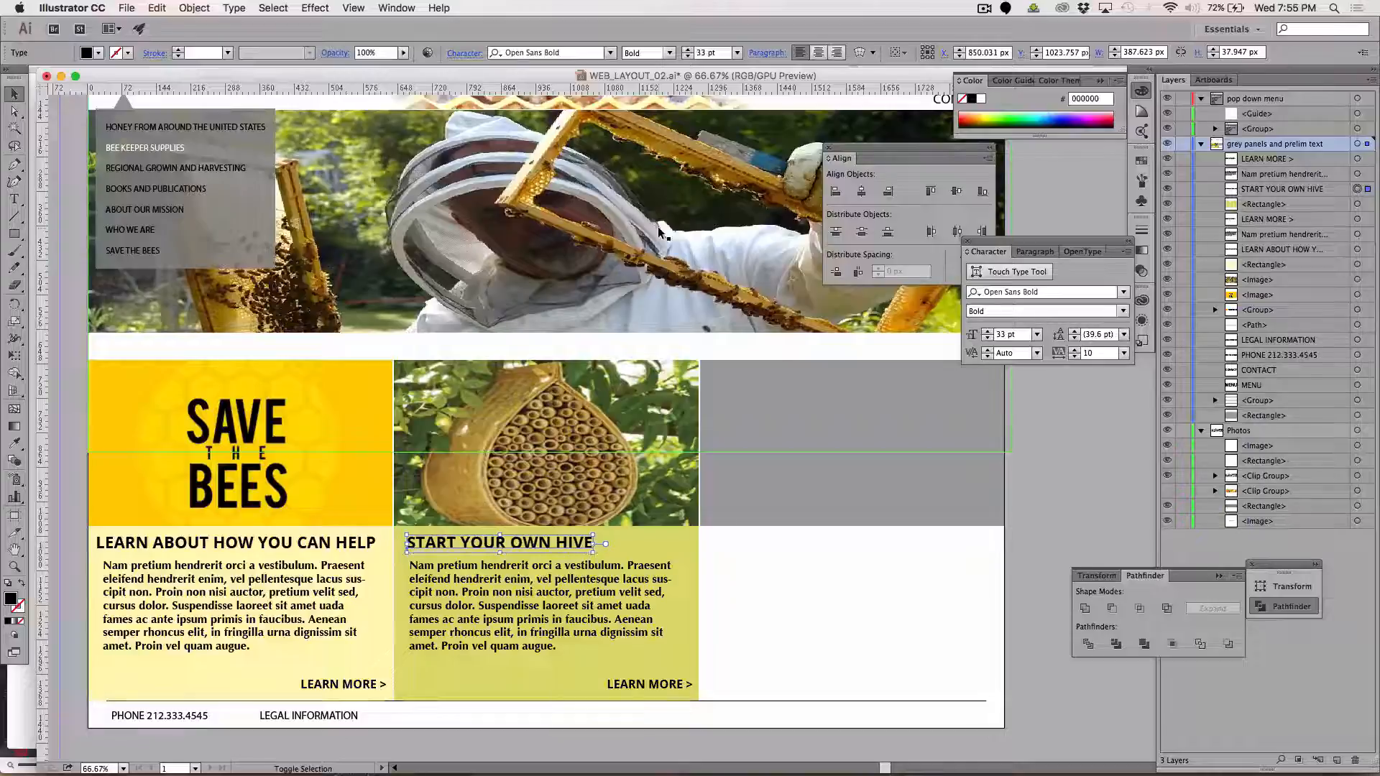
pyautogui.press('Left')
pyautogui.press('Left')
pyautogui.press('Left')
pyautogui.press('Left')
pyautogui.press('Left')
pyautogui.press('Left')
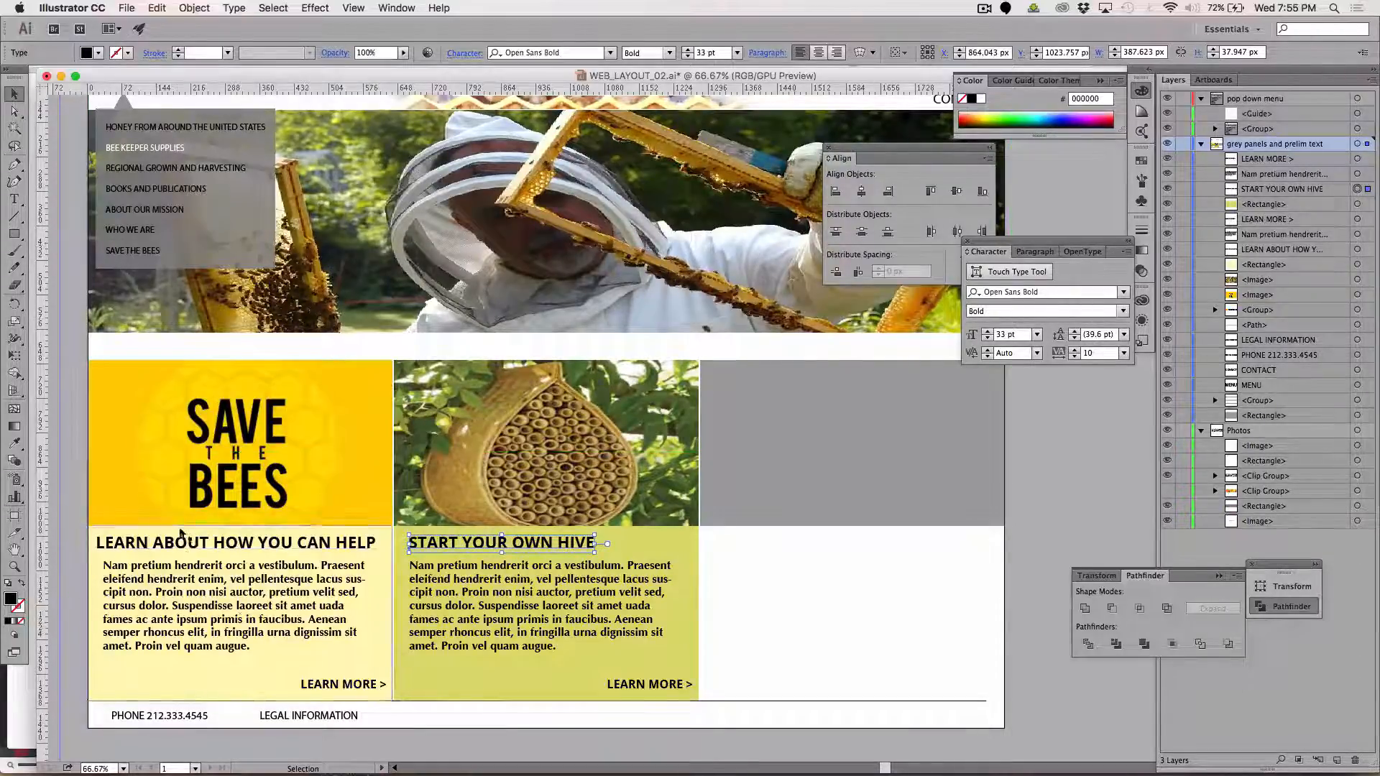
# Nudge the "LEARN ABOUT HOW YOU CAN HELP" heading to align with its paragraph in the yellow box, leaving nothing selected
pyautogui.click(176, 545)
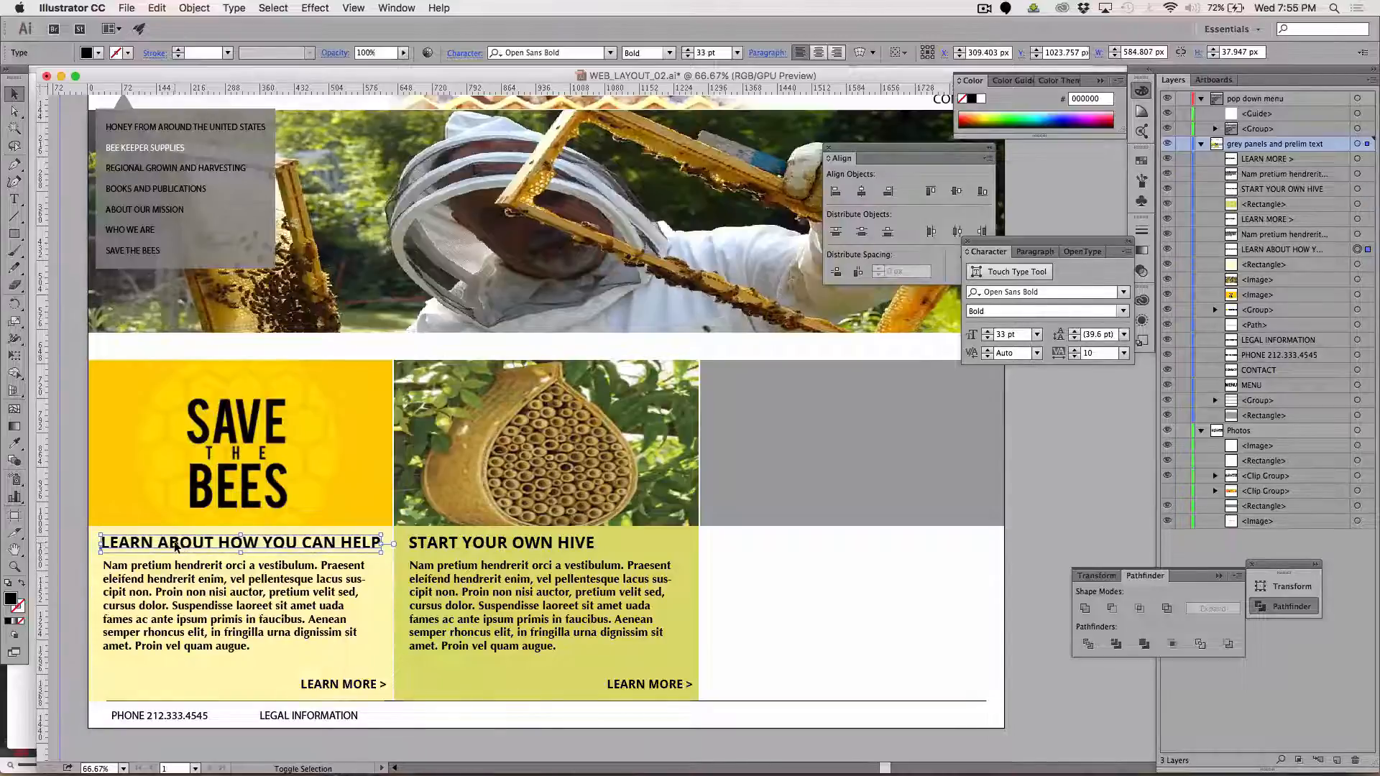
pyautogui.hotkey('shift', 'Right')
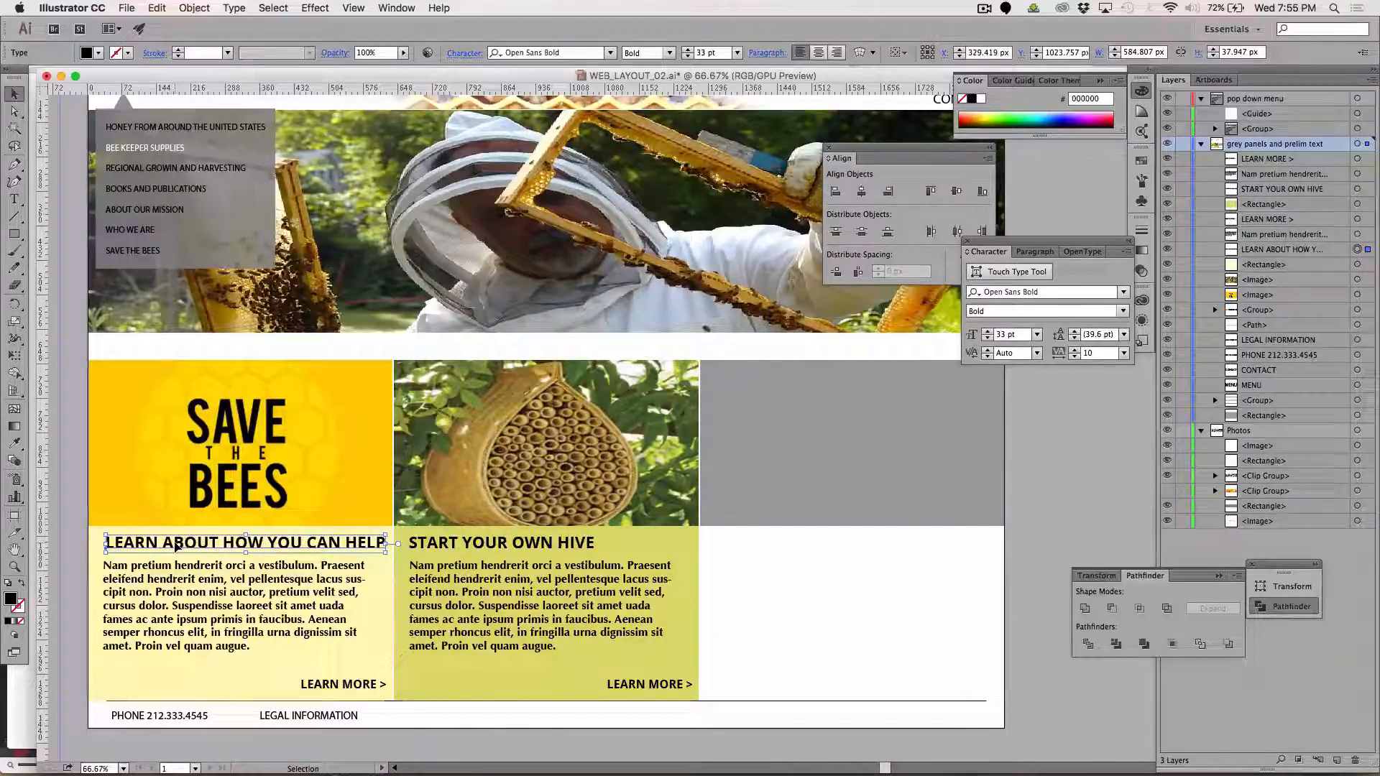
pyautogui.press('Left')
pyautogui.press('Left')
pyautogui.press('Left')
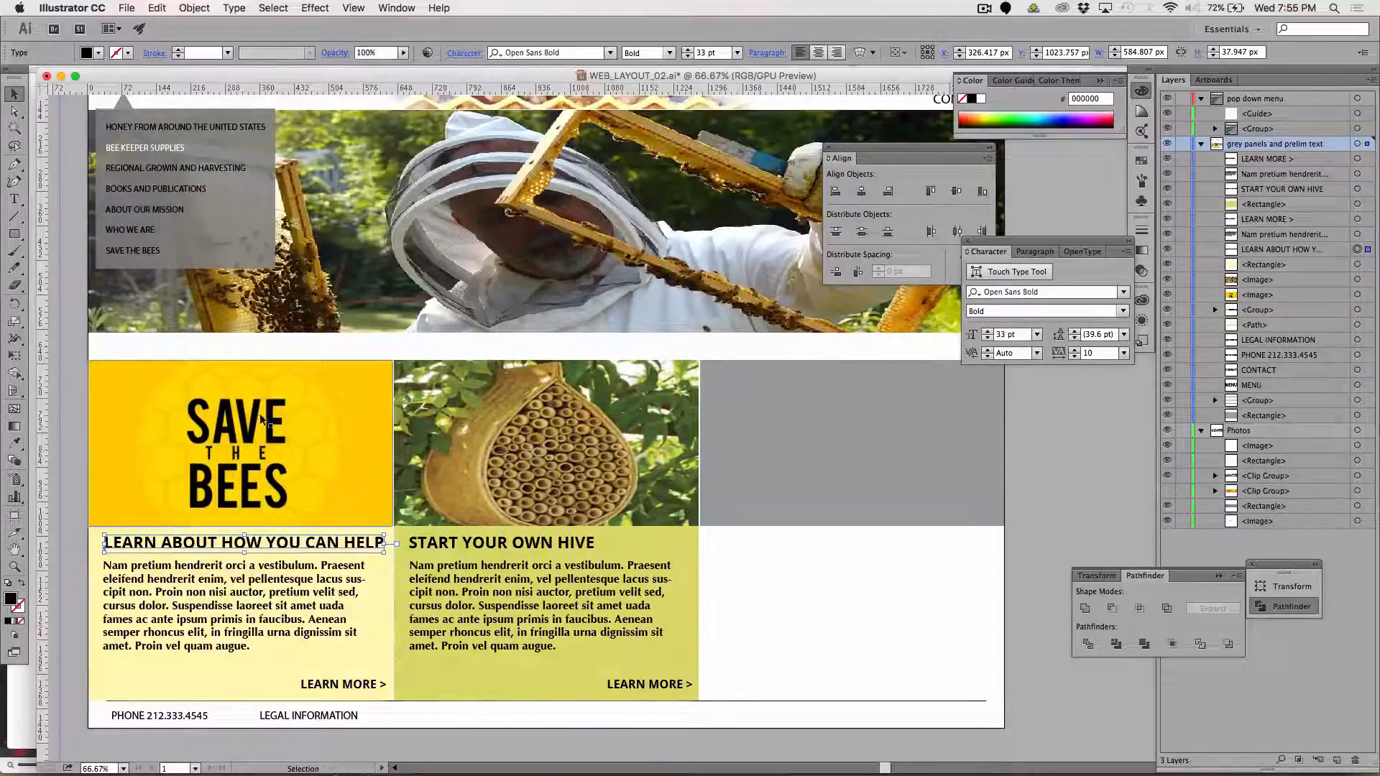
pyautogui.click(54, 350)
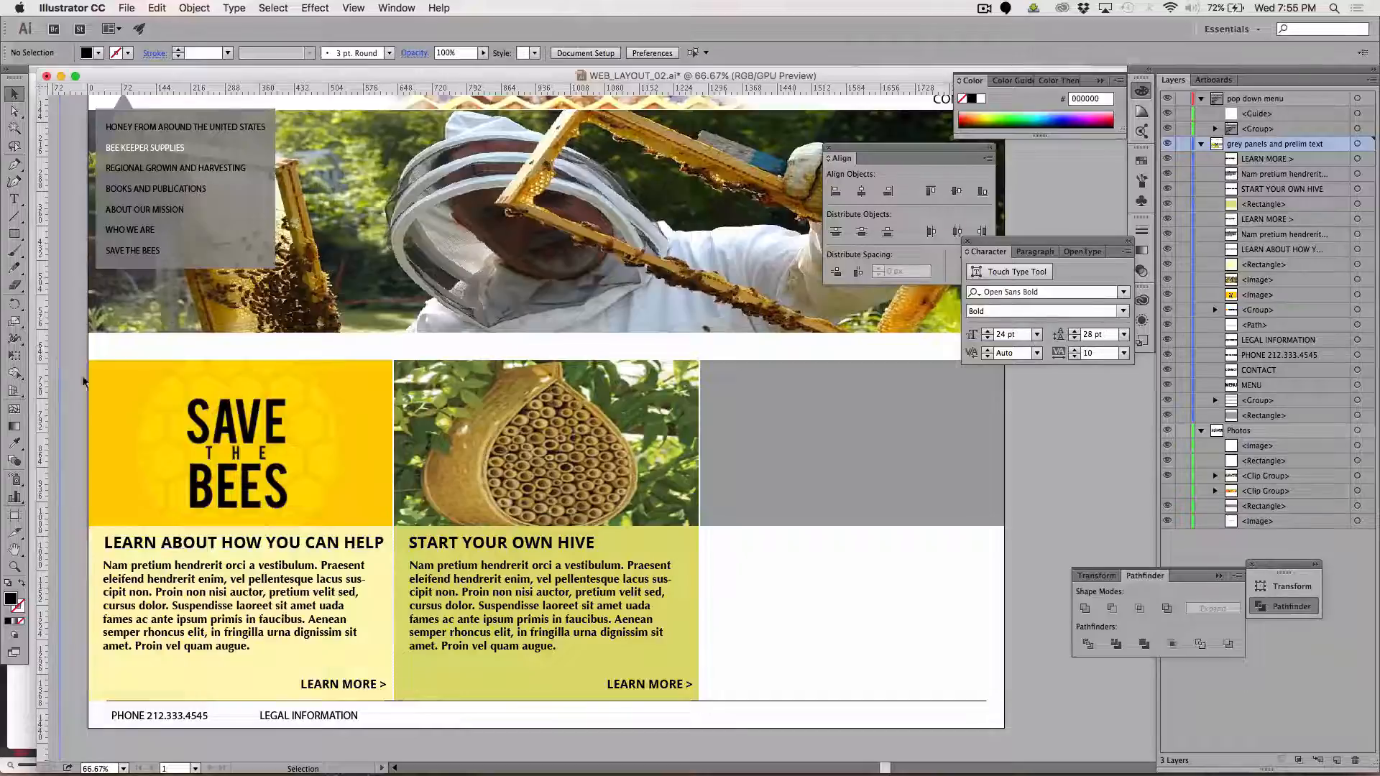
# Set the font size of the "LEARN ABOUT HOW YOU CAN HELP" and "START YOUR OWN HIVE" headings to 32 pt
pyautogui.click(261, 551)
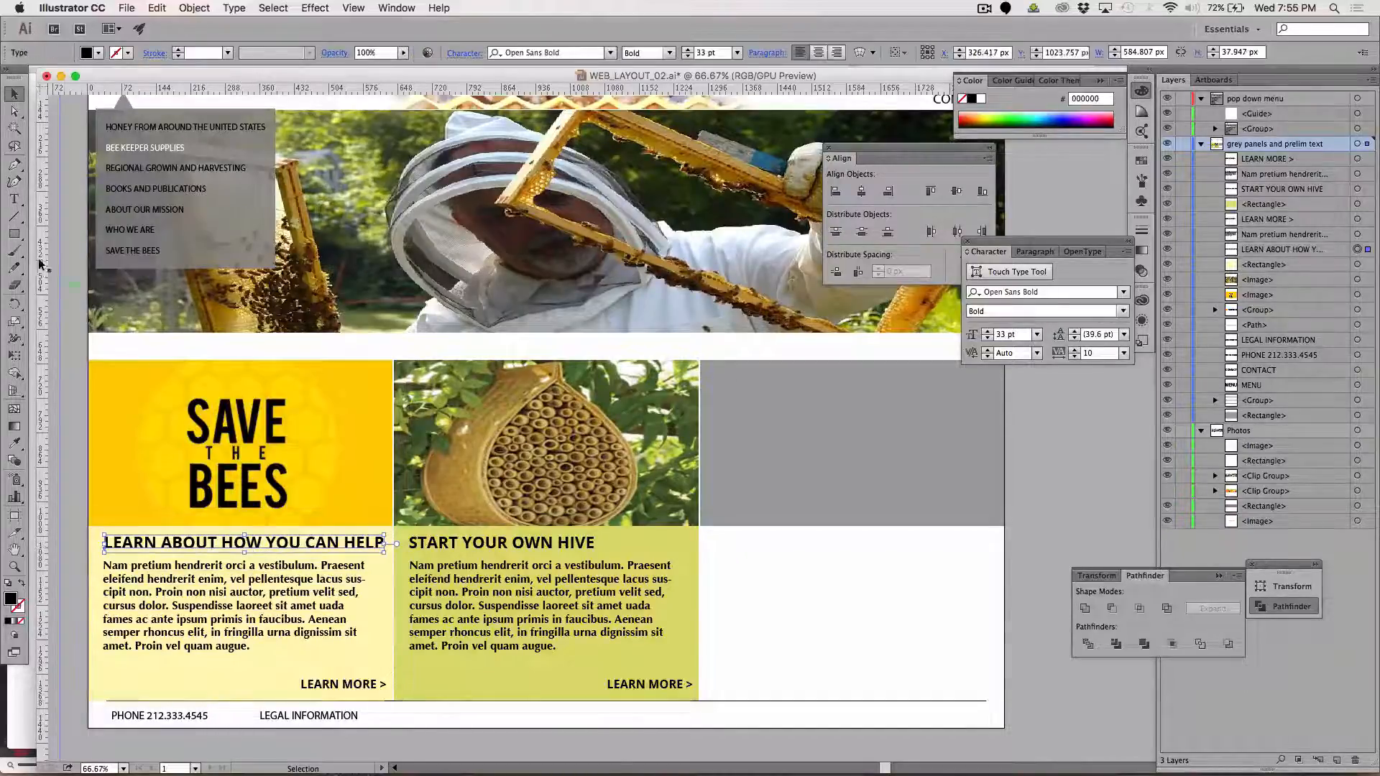
pyautogui.click(11, 203)
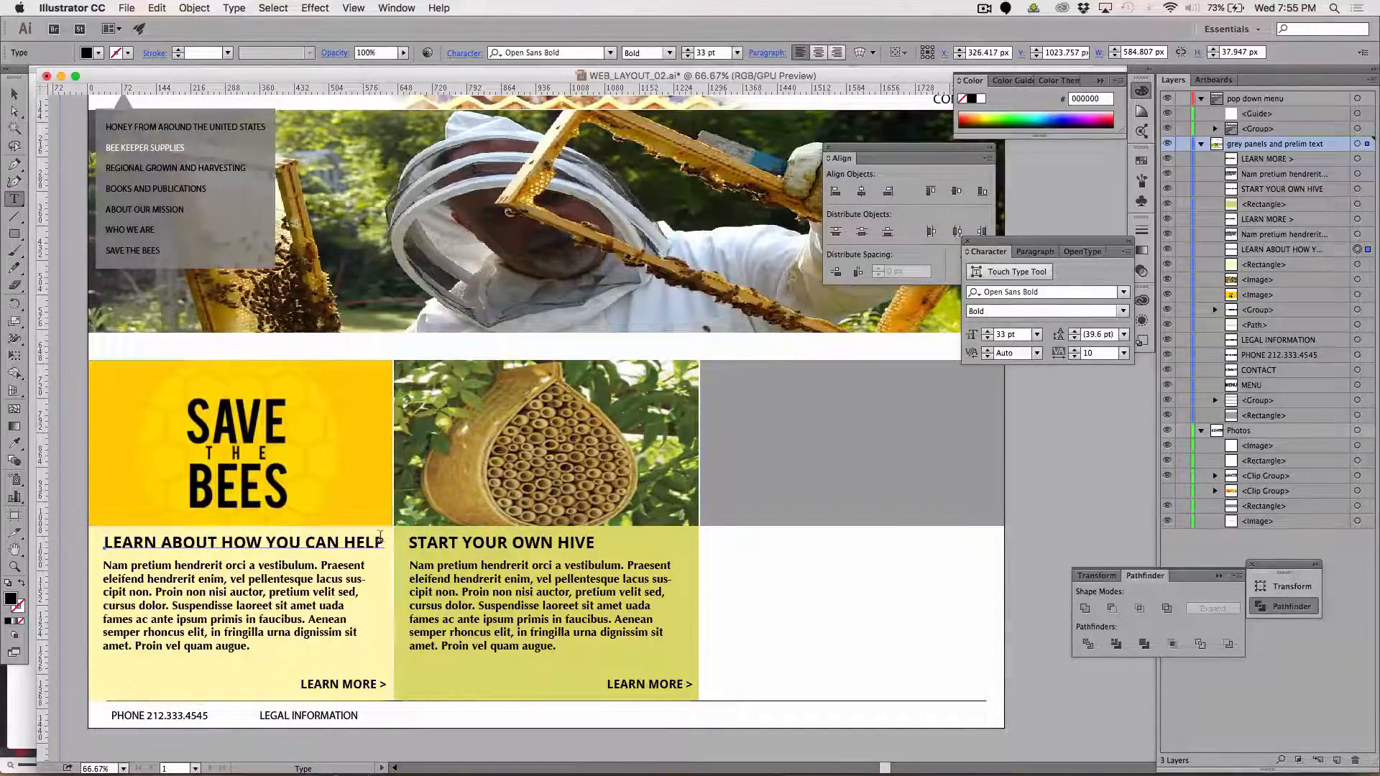
pyautogui.moveTo(379, 538); pyautogui.dragTo(98, 523)
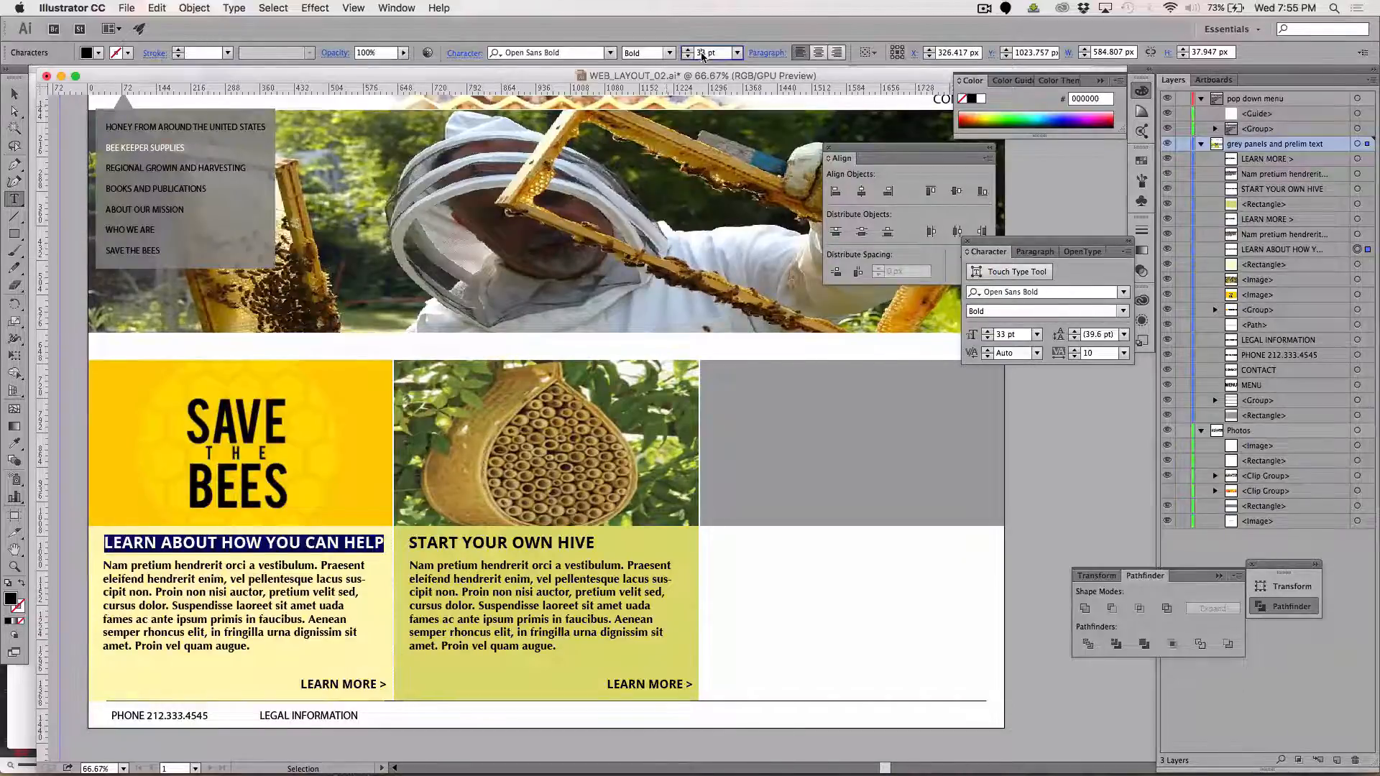
pyautogui.press('Down')
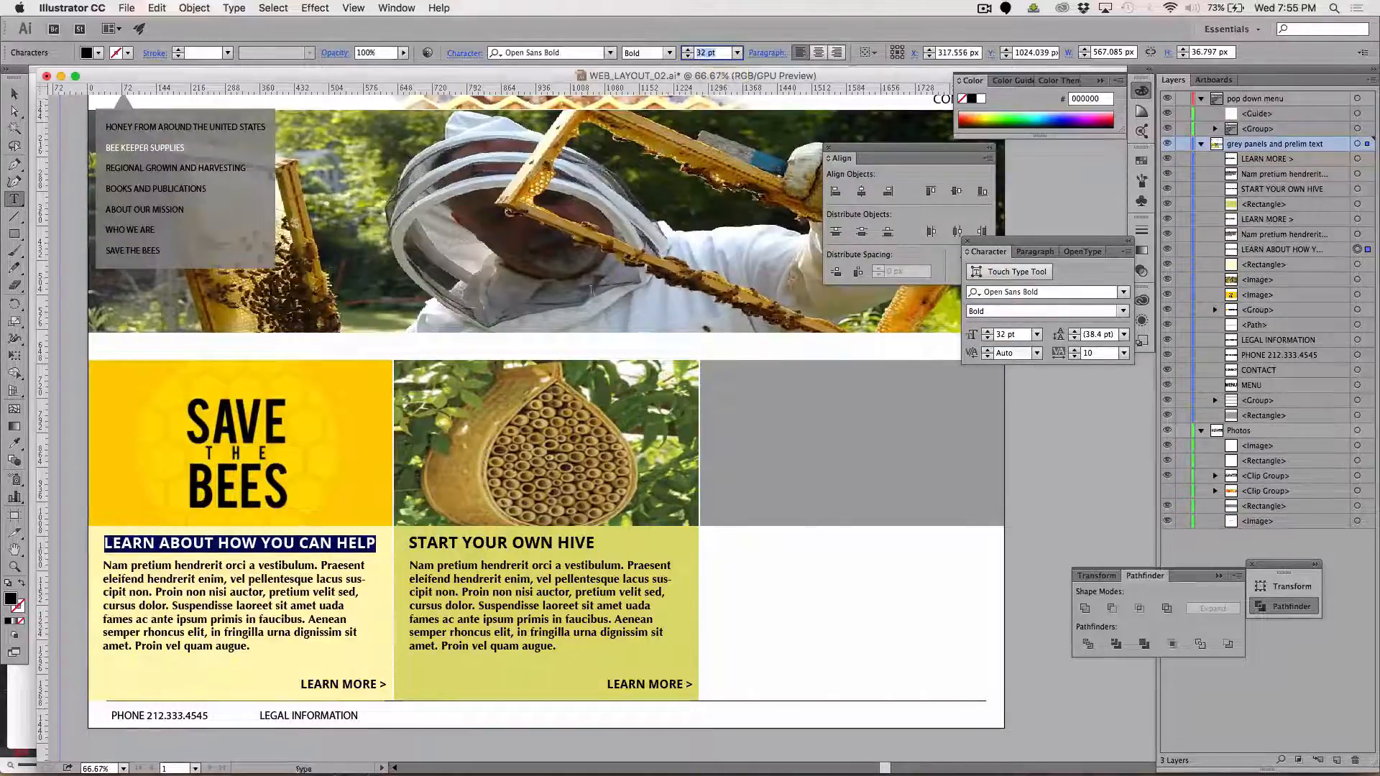
pyautogui.click(13, 95)
pyautogui.click(443, 545)
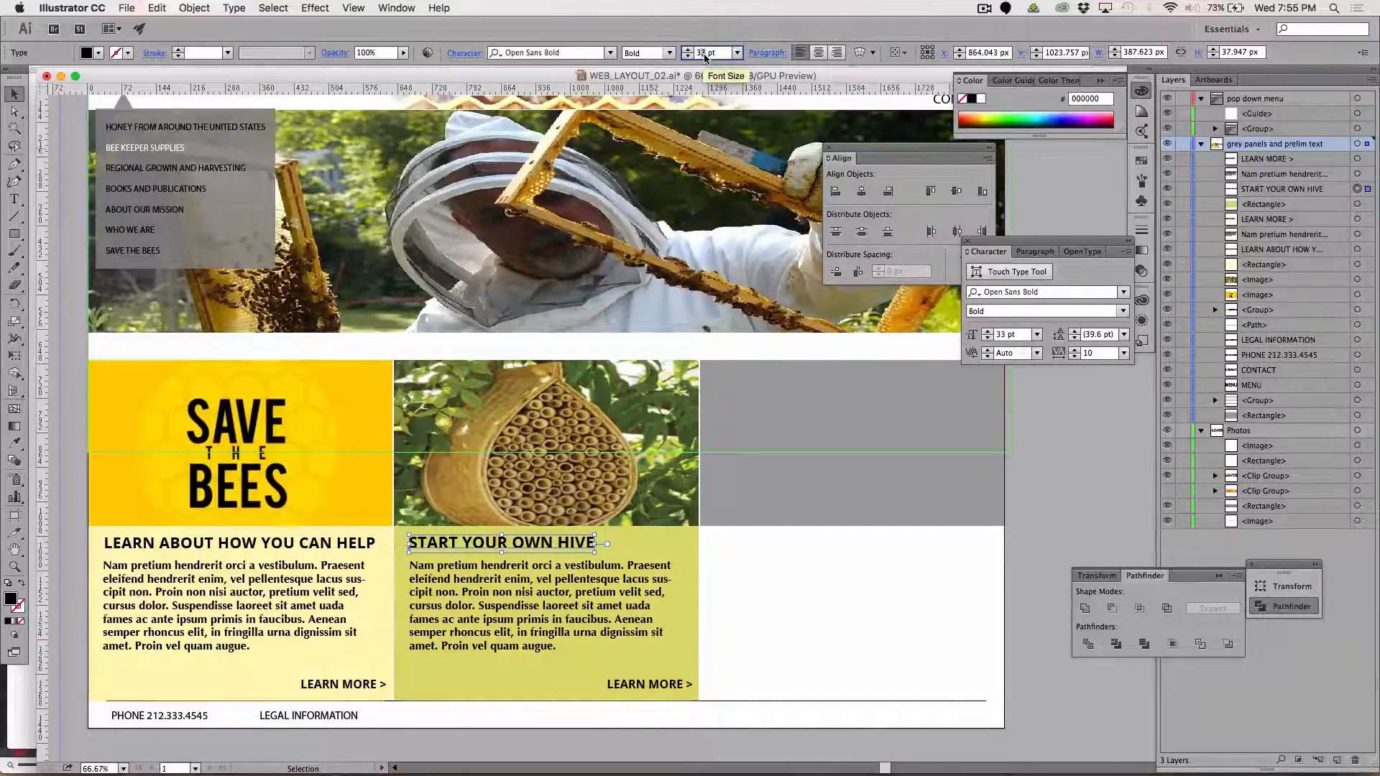
pyautogui.press('Down')
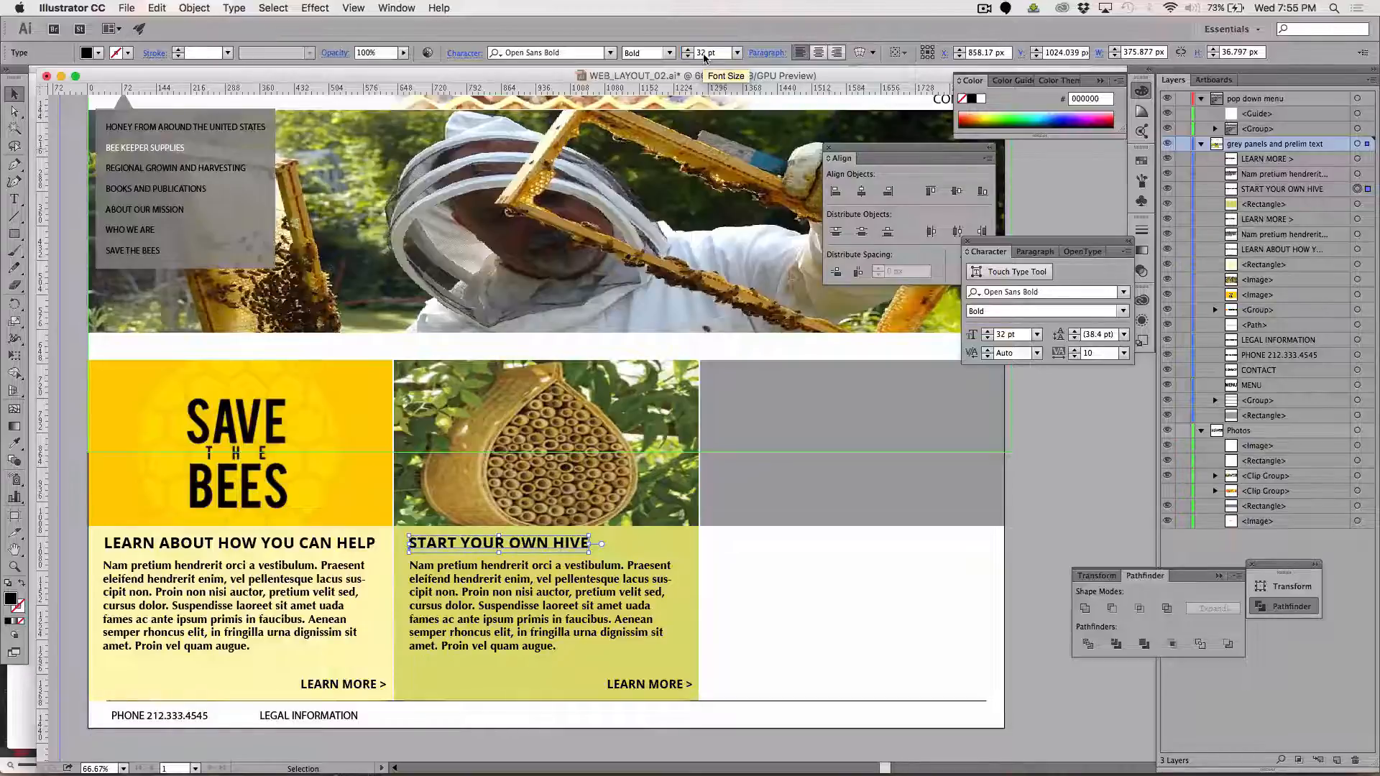
pyautogui.click(1041, 494)
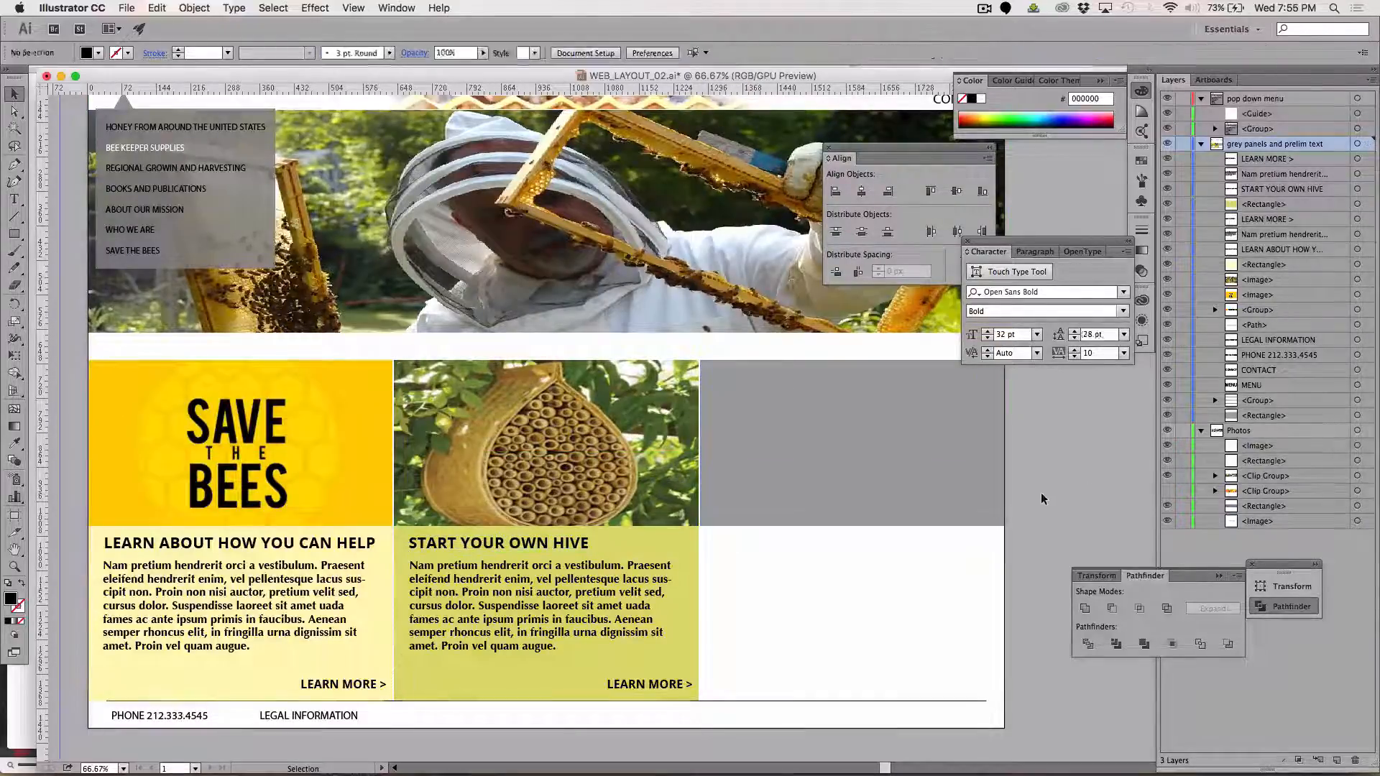
# Examine the whole page layout at 50% zoom, comparing the two filled columns with the empty third column
pyautogui.scroll(-3, 905, 527)
pyautogui.hscroll(-2, 905, 527)
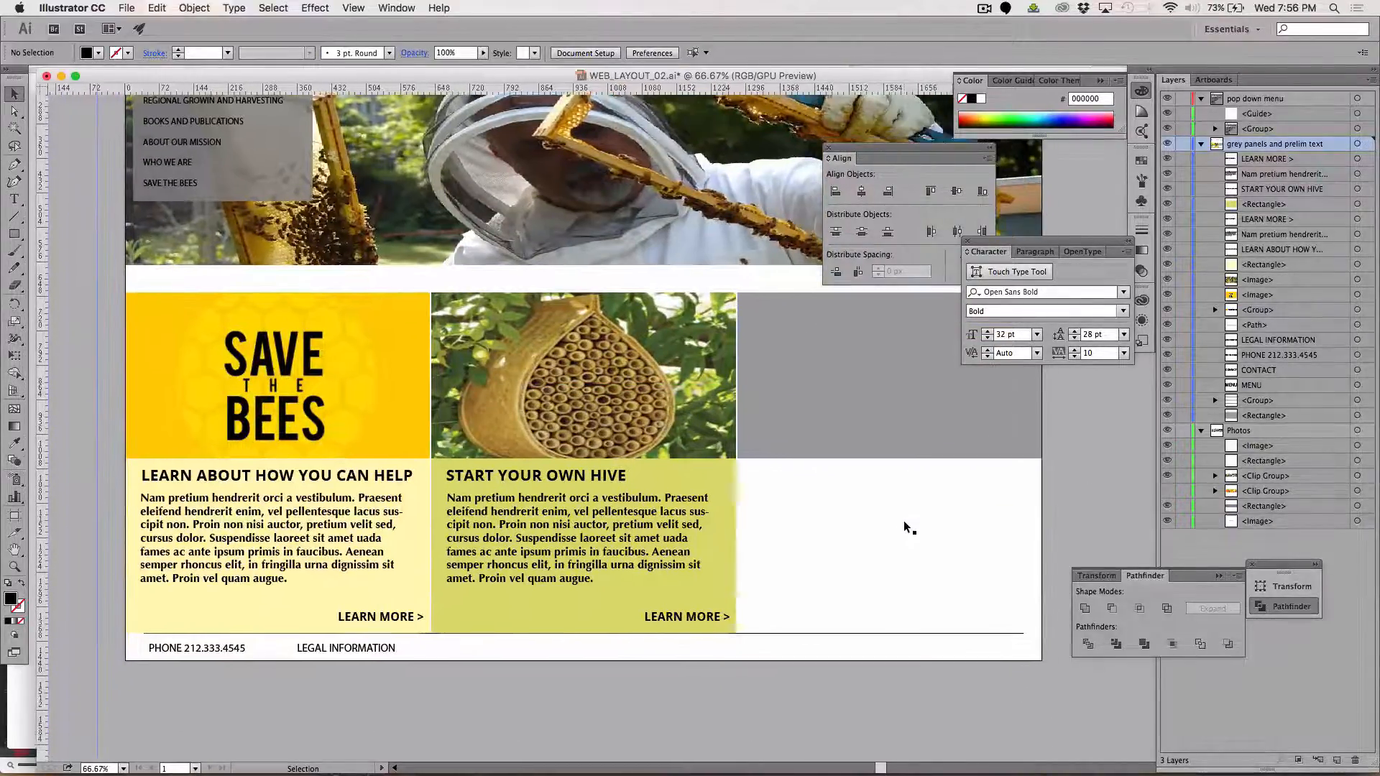
pyautogui.scroll(5, 909, 528)
pyautogui.hscroll(2, 909, 529)
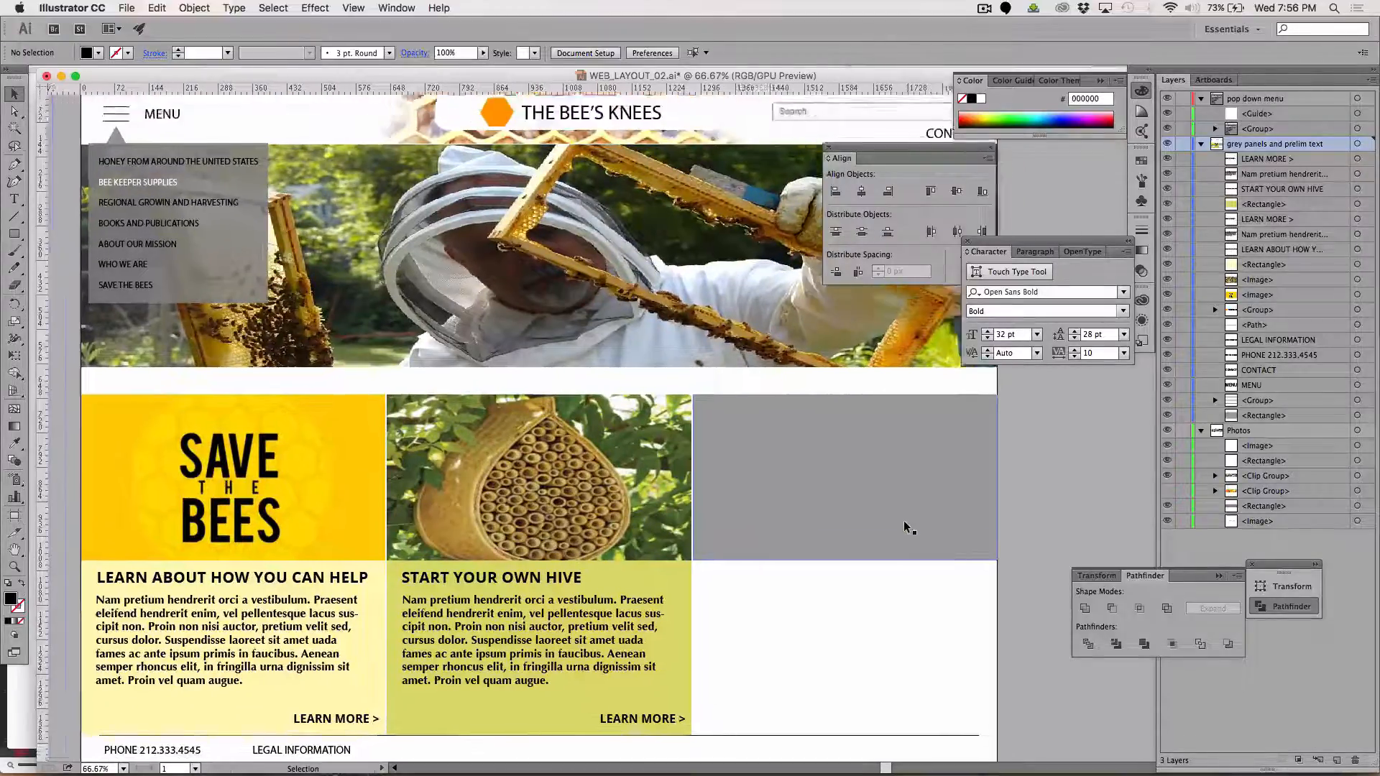
pyautogui.scroll(-2, 907, 527)
pyautogui.scroll(3, 907, 527)
pyautogui.hscroll(-1, 907, 526)
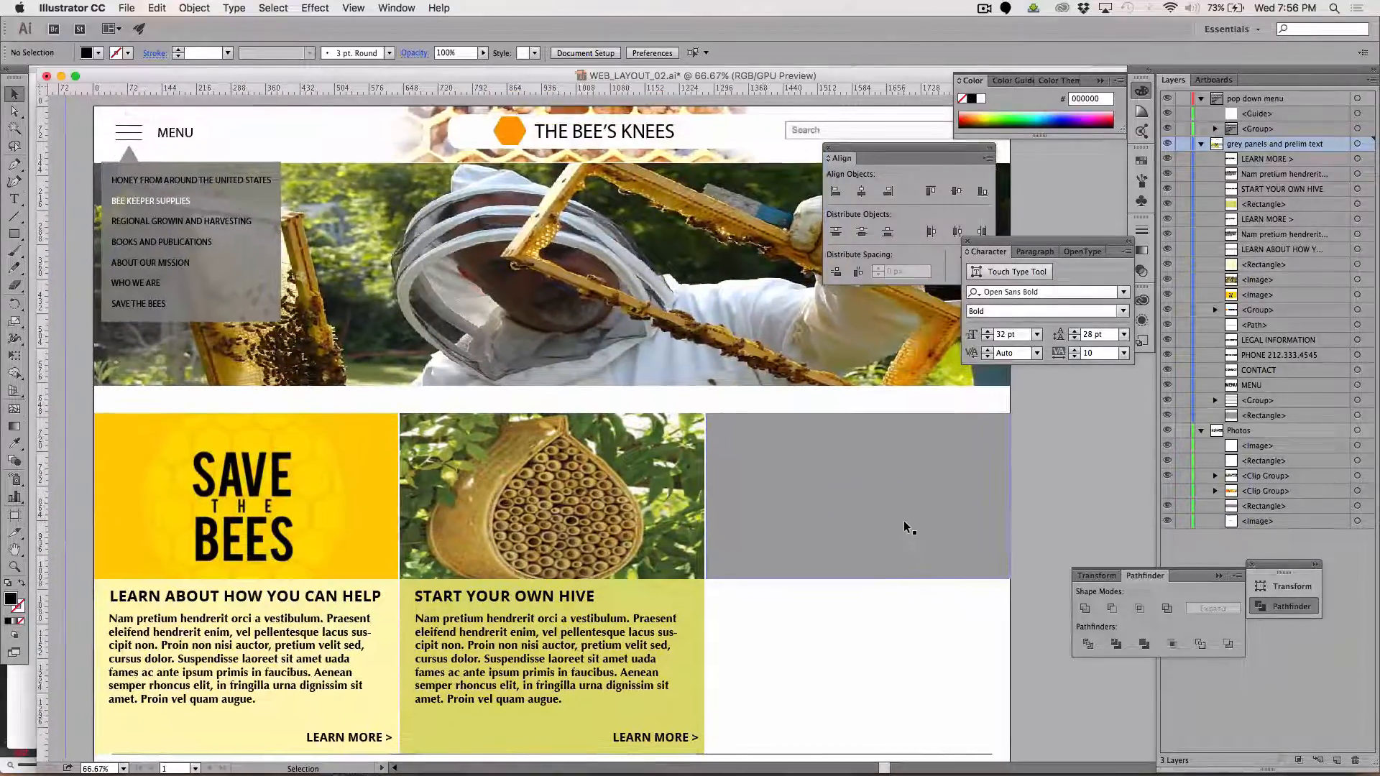
pyautogui.press('super+minus')
pyautogui.scroll(-2, 857, 582)
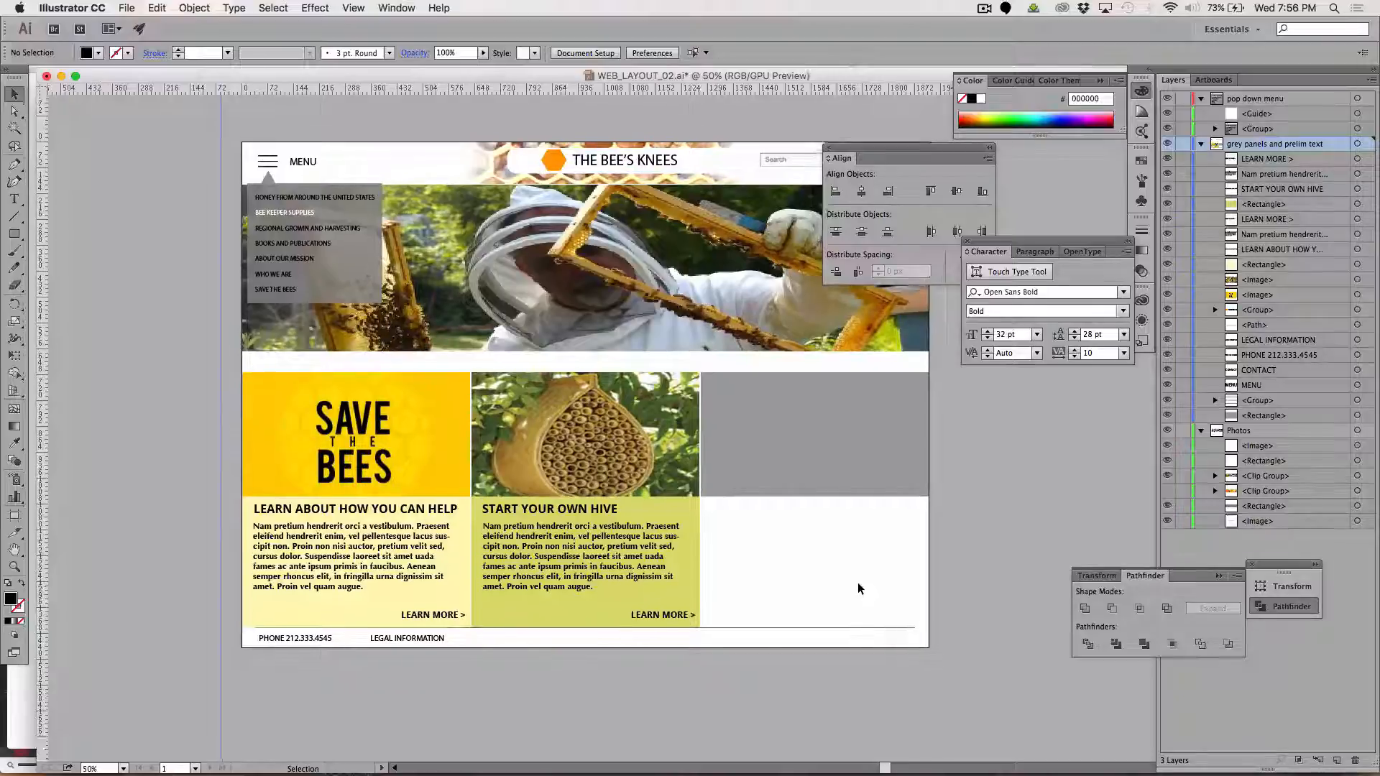
pyautogui.scroll(1, 858, 587)
pyautogui.hscroll(-2, 858, 588)
pyautogui.scroll(-2, 858, 588)
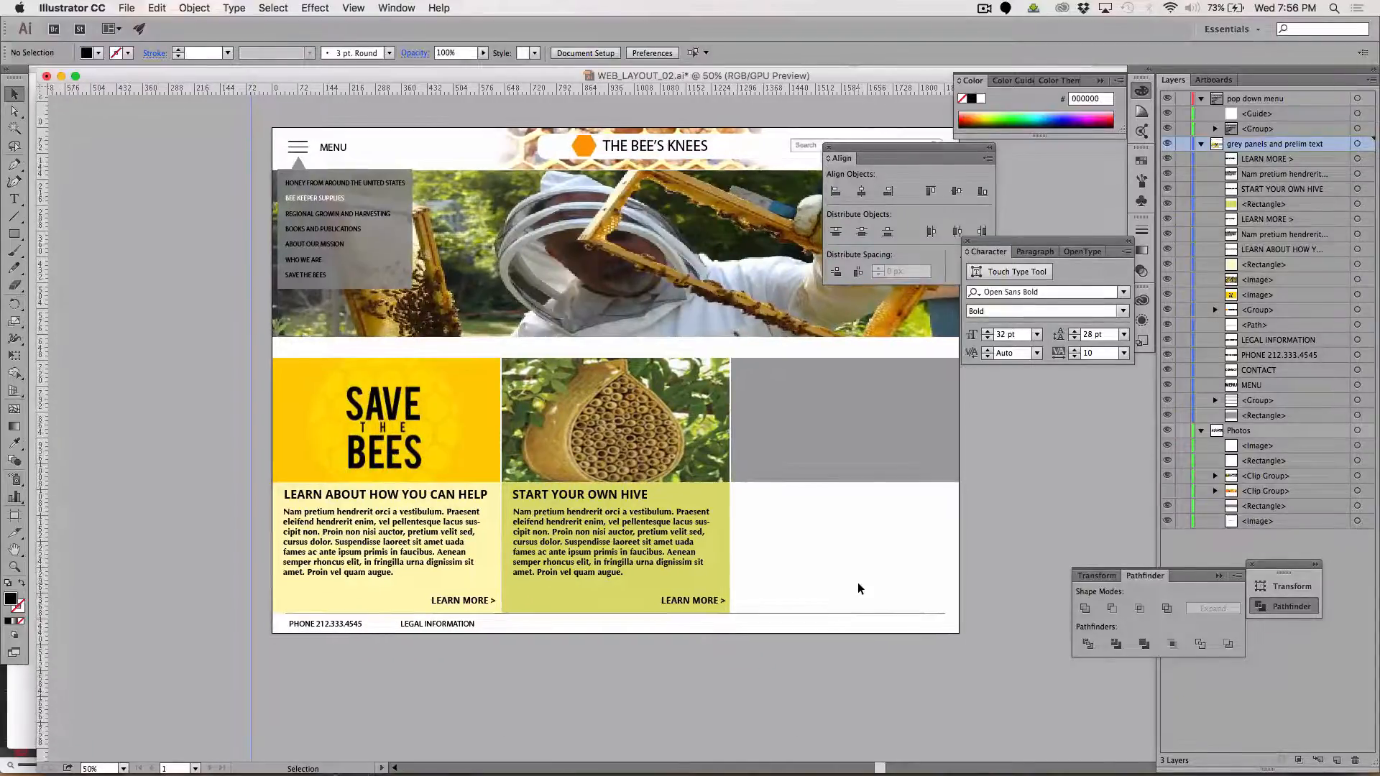
pyautogui.scroll(2, 858, 588)
pyautogui.hscroll(2, 858, 588)
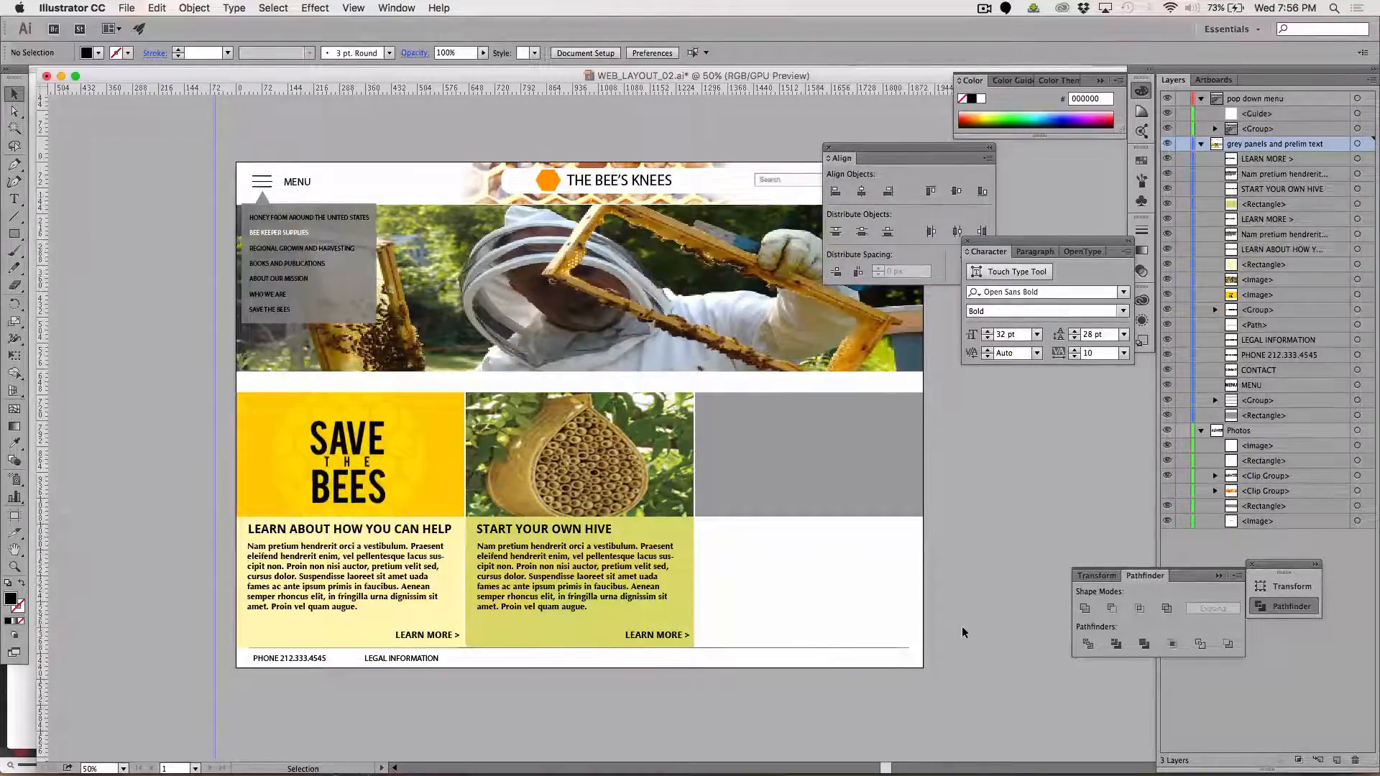
# Switch to Firefox and open google.com in place of the Lorem Ipsum page
pyautogui.press('super+Tab')
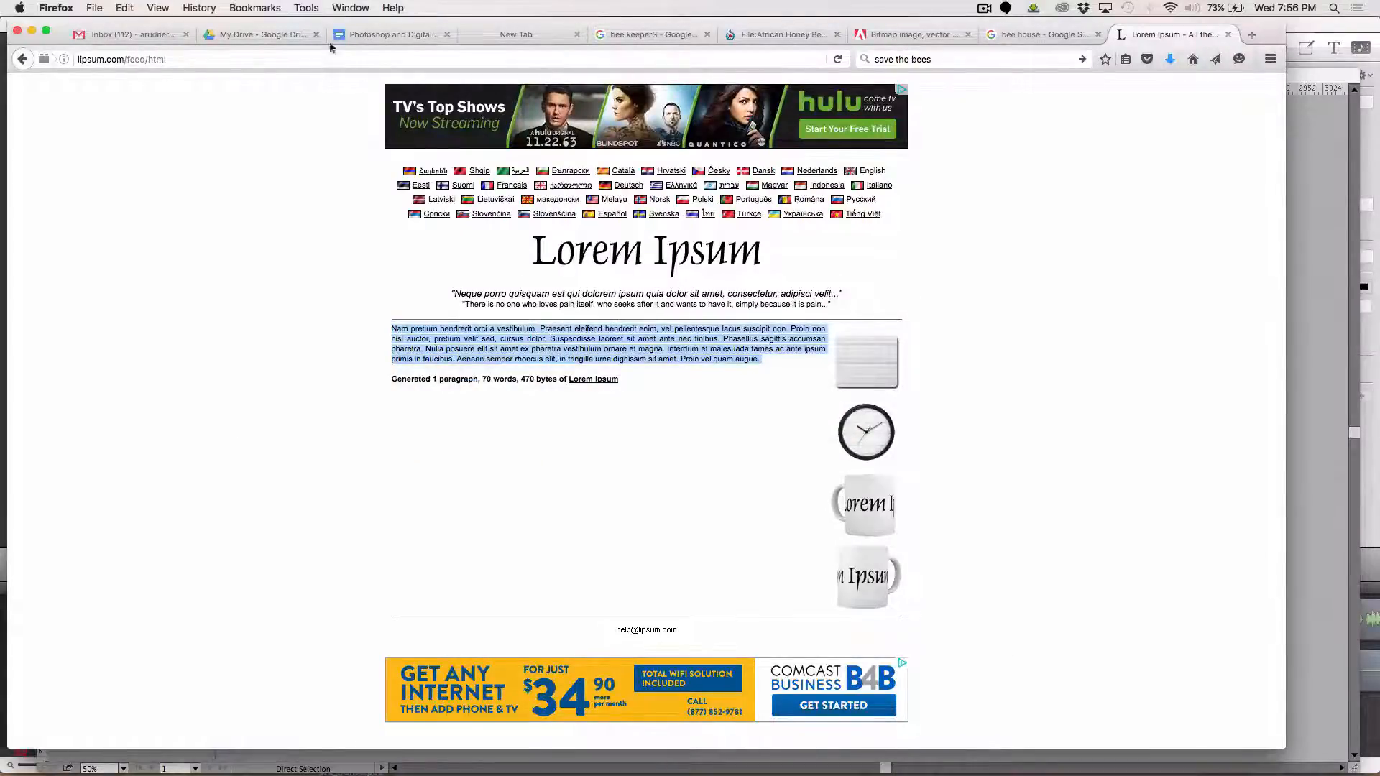
pyautogui.click(260, 59)
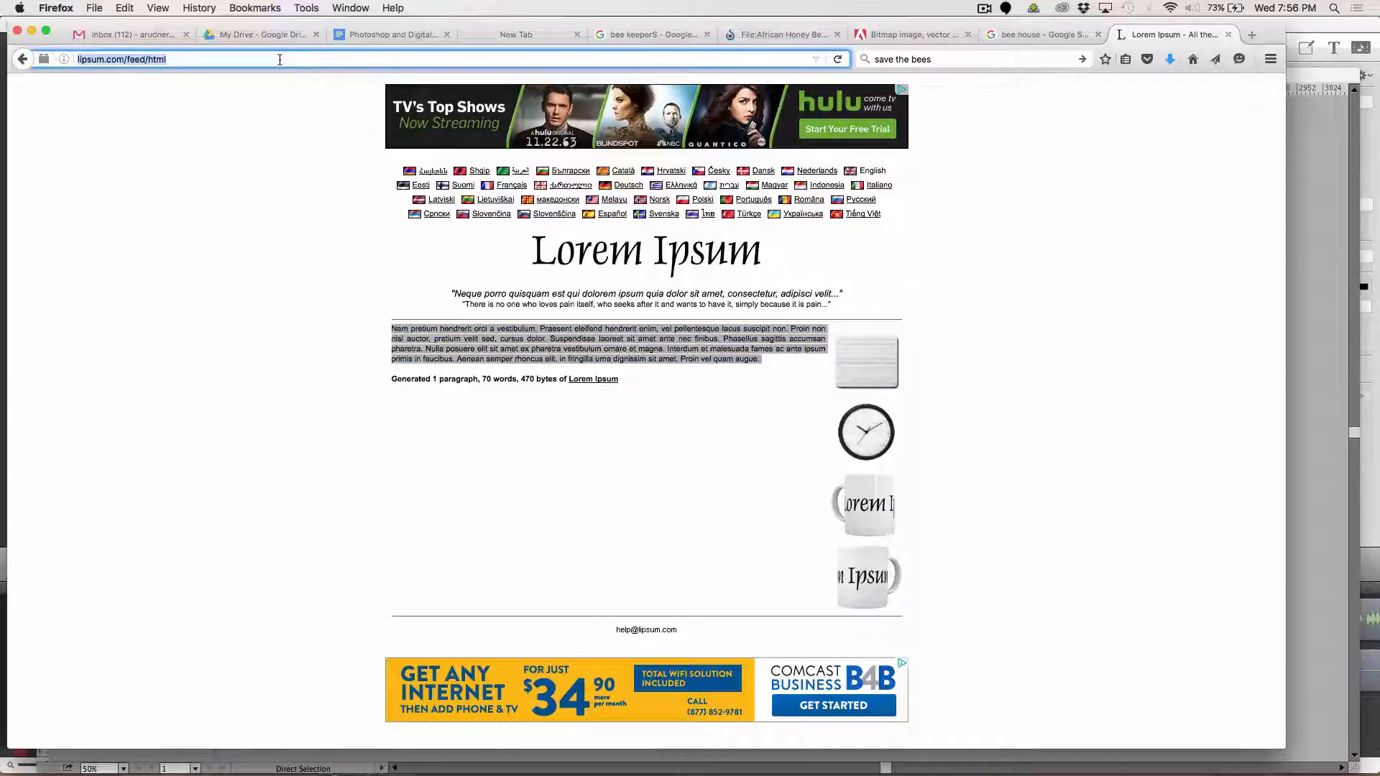
pyautogui.write('goog')
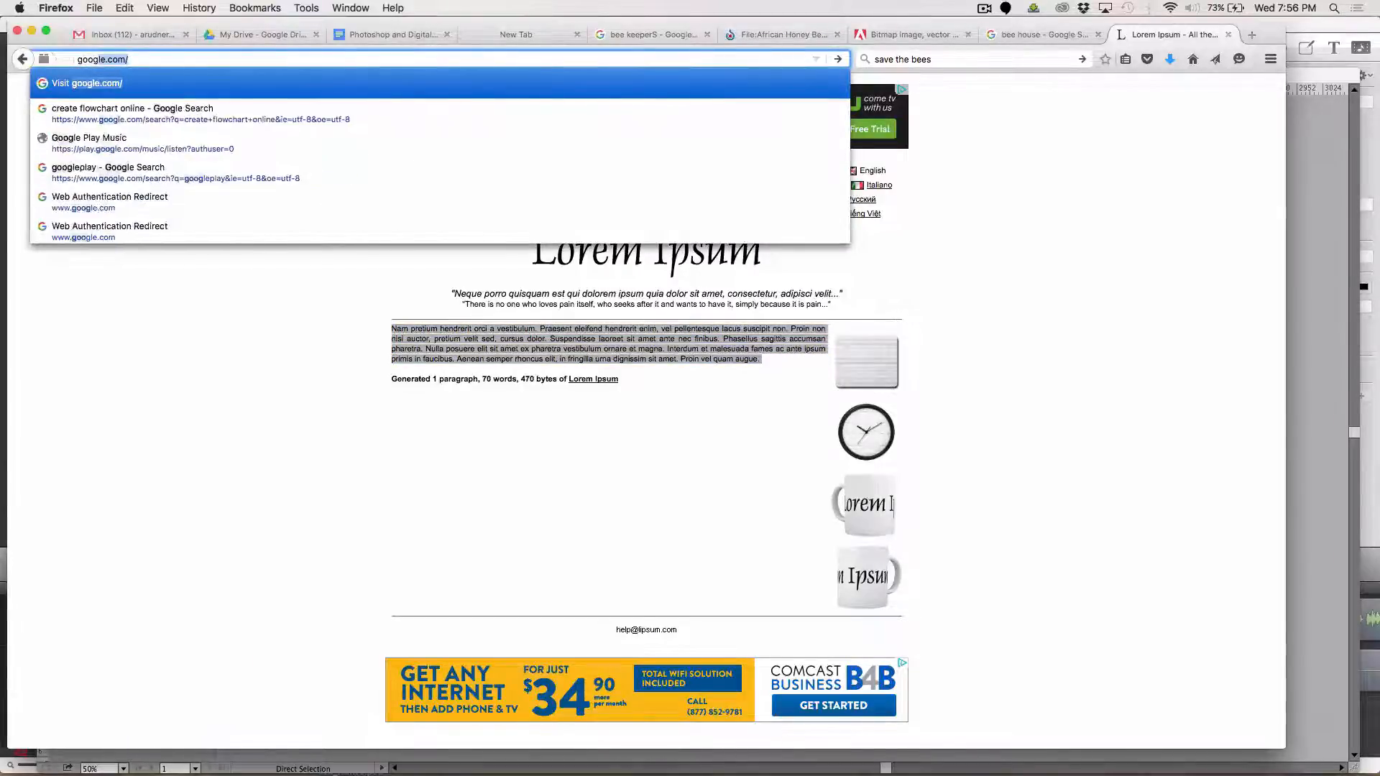
pyautogui.write('le.')
pyautogui.press('Return')
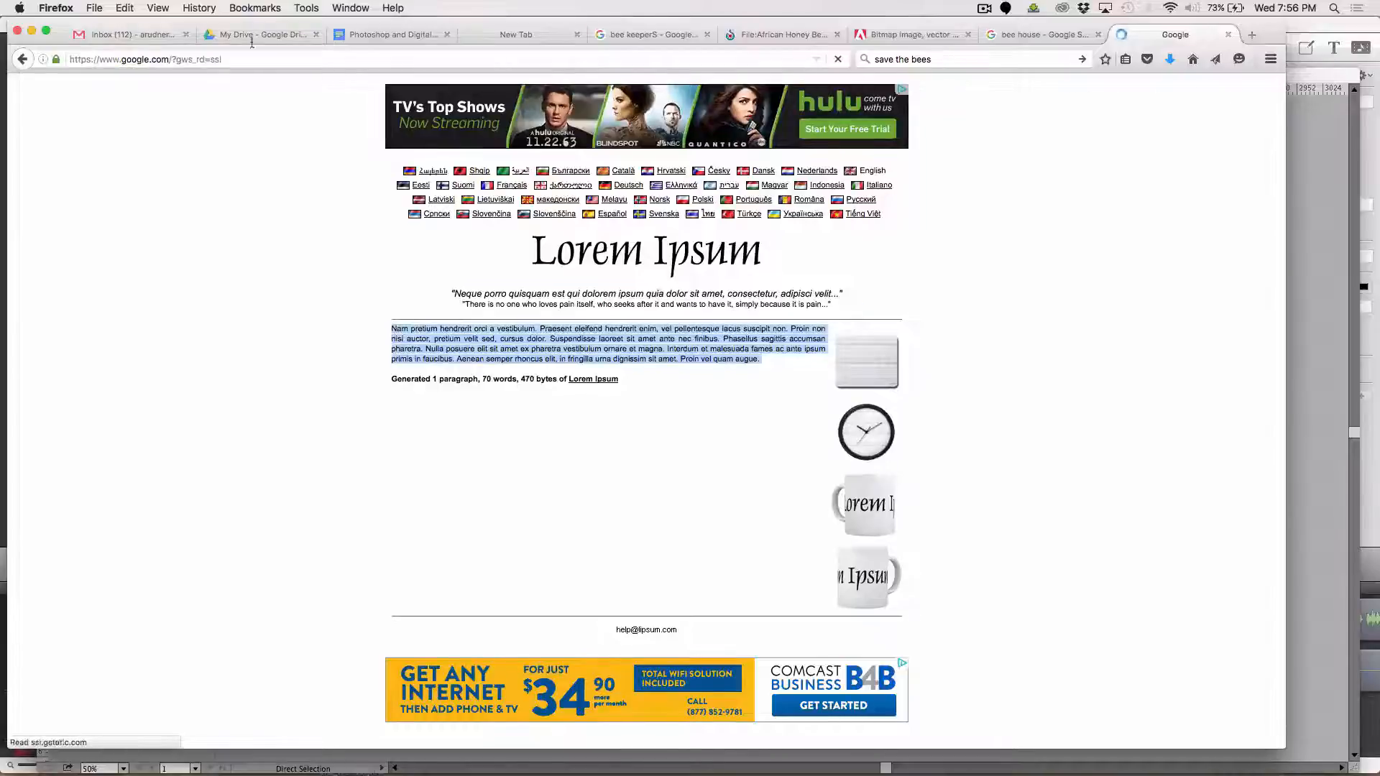
# Search Google for "social media icons grouping" and show the image results
pyautogui.write('s')
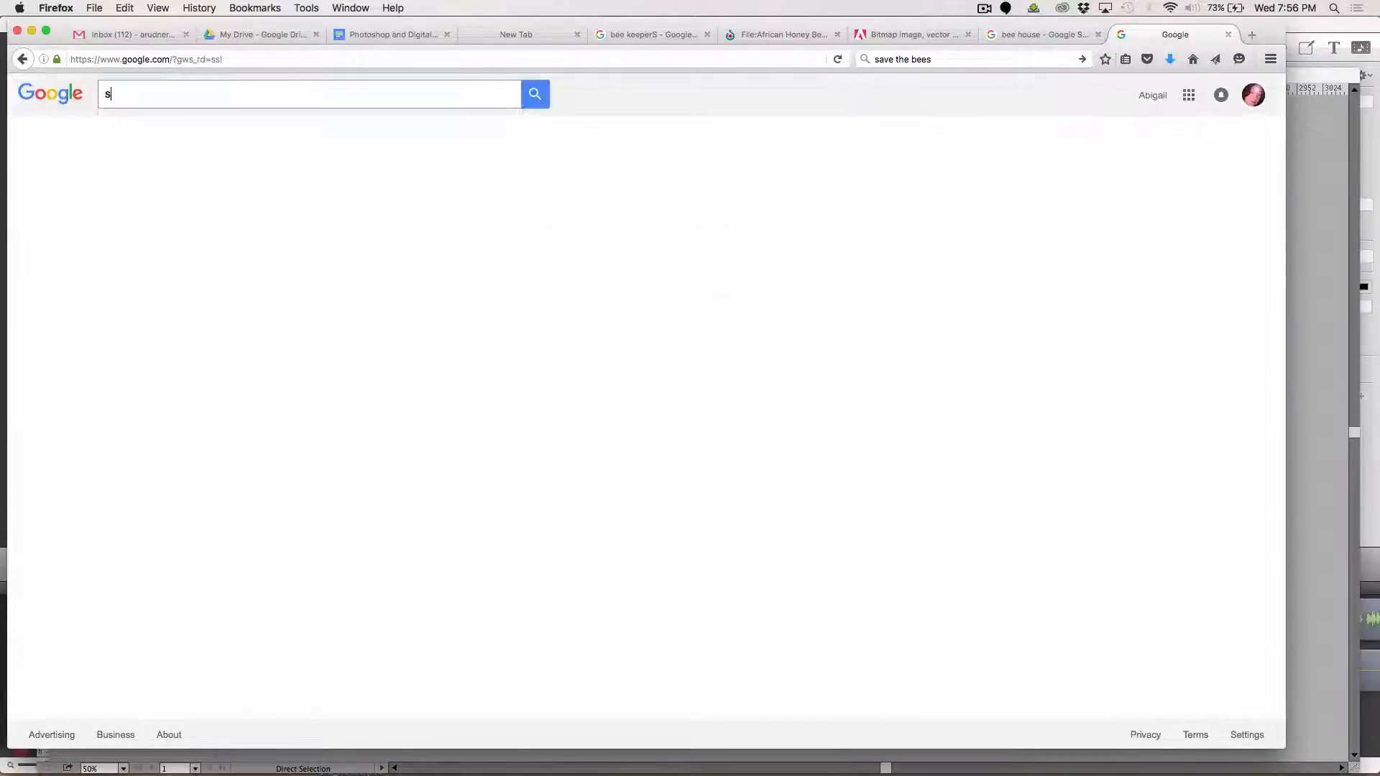
pyautogui.write('ocial med')
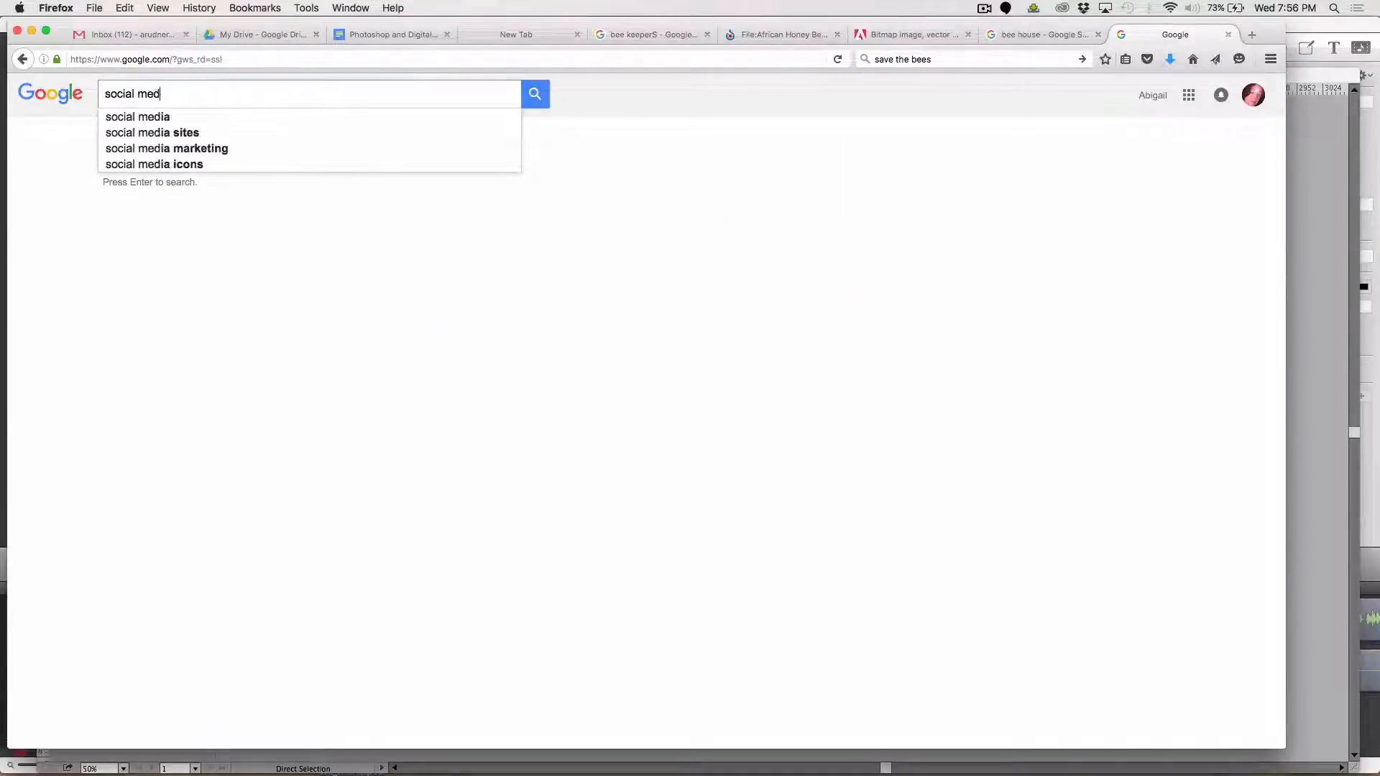
pyautogui.write('ia icon')
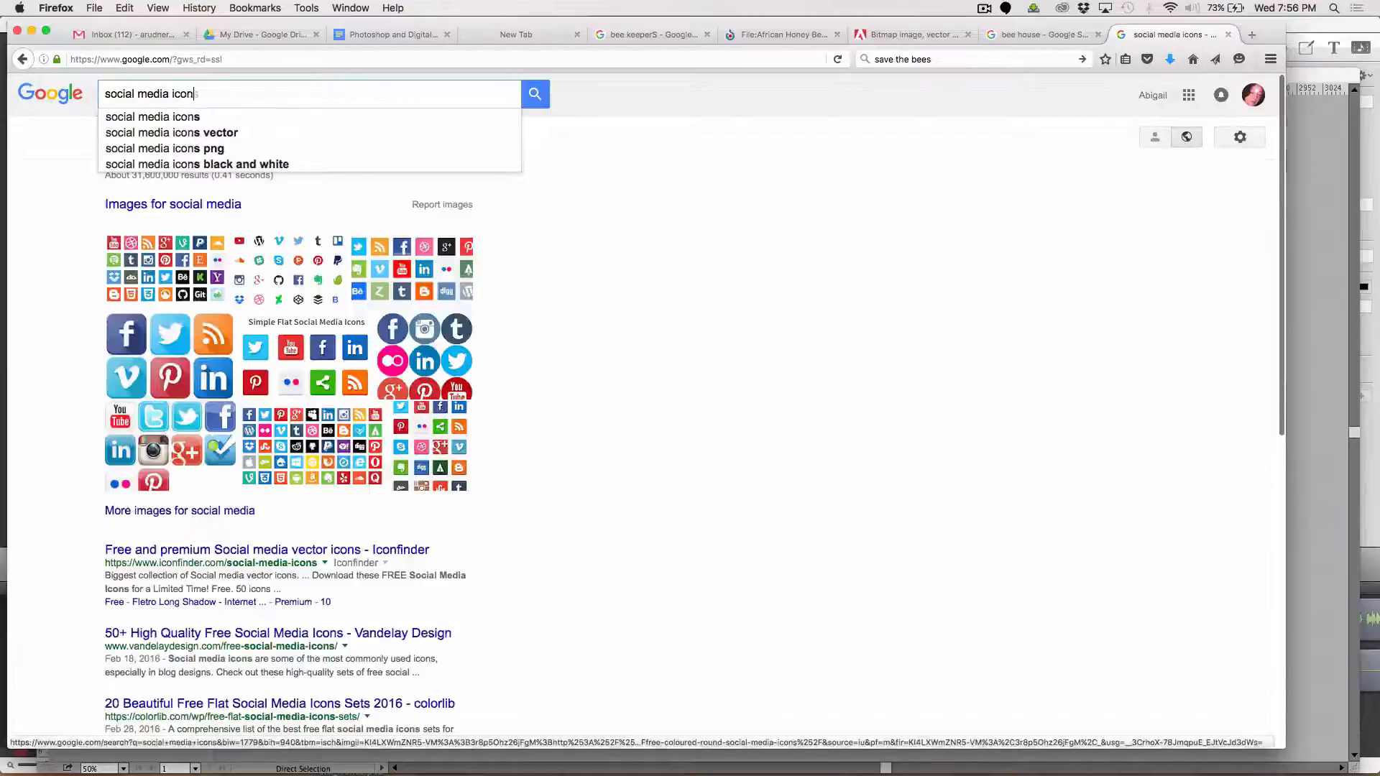
pyautogui.write('s g')
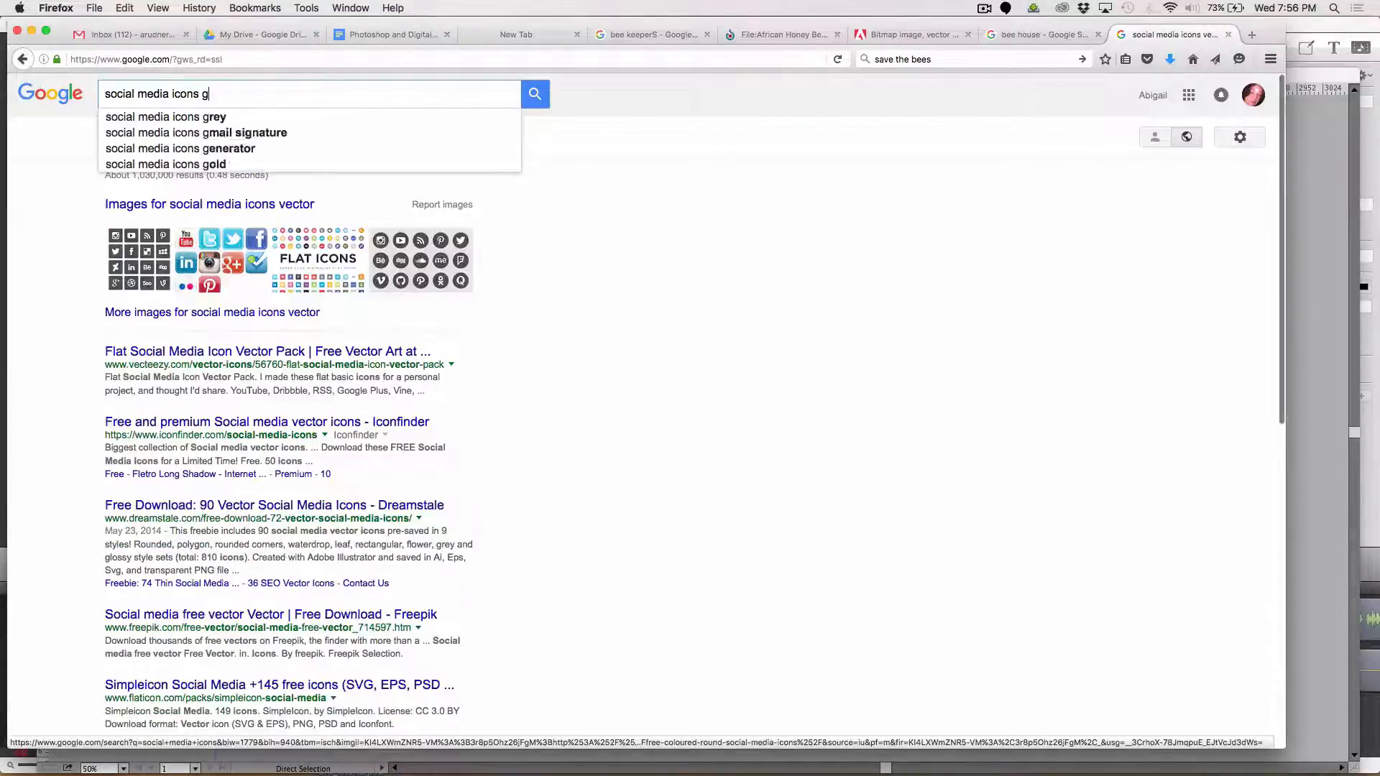
pyautogui.write('rouping')
pyautogui.press('Return')
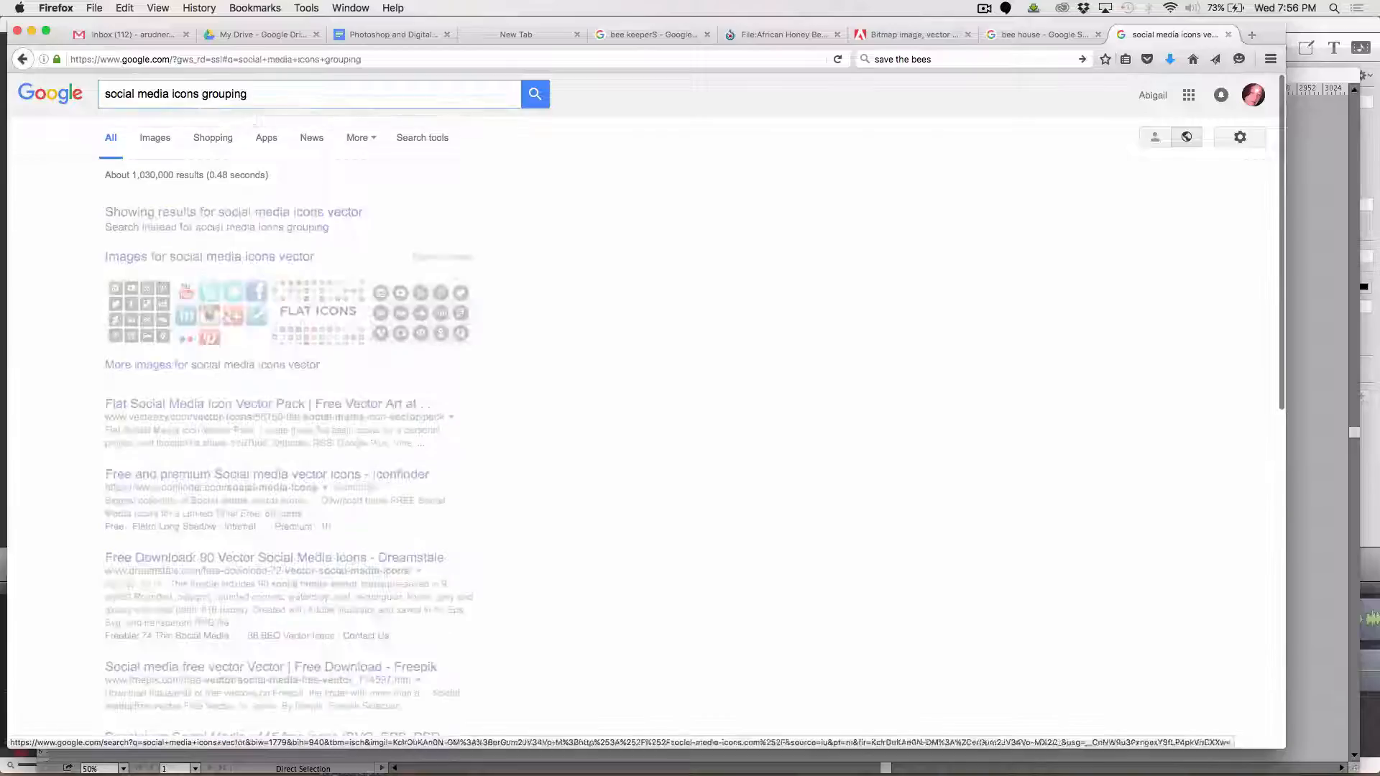
pyautogui.click(156, 140)
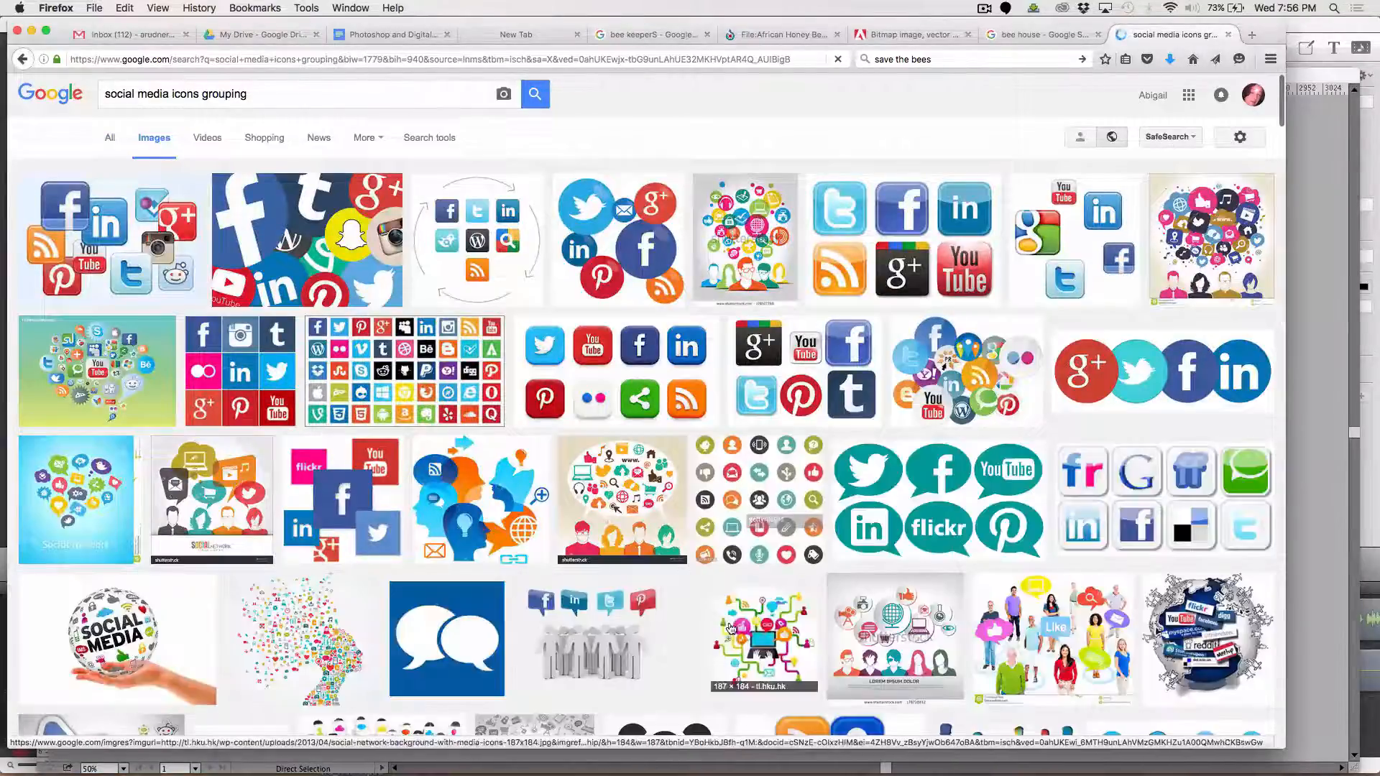
# Save the image of six social media icons to the Desktop as Social.Media_.Icons_.jpg and switch back to Illustrator
pyautogui.click(857, 234)
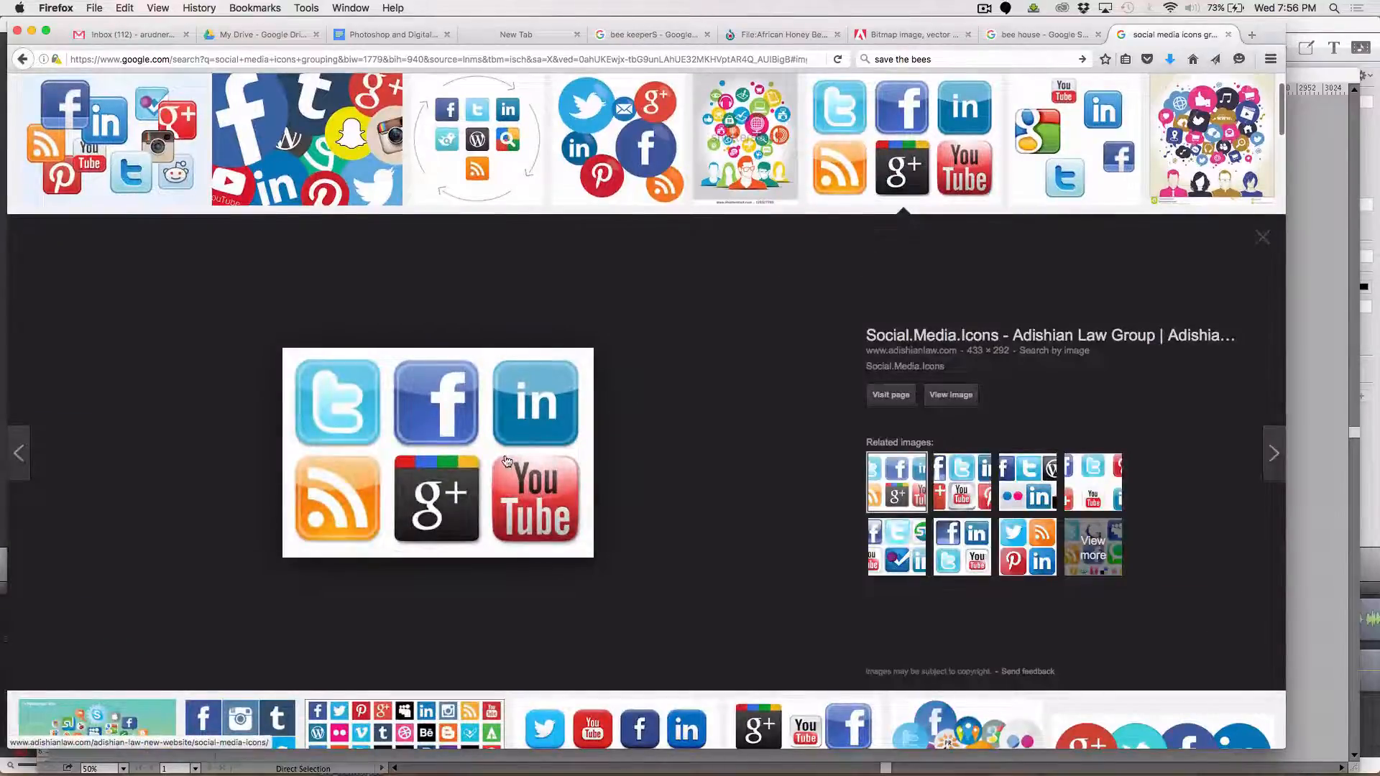
pyautogui.rightClick(468, 475)
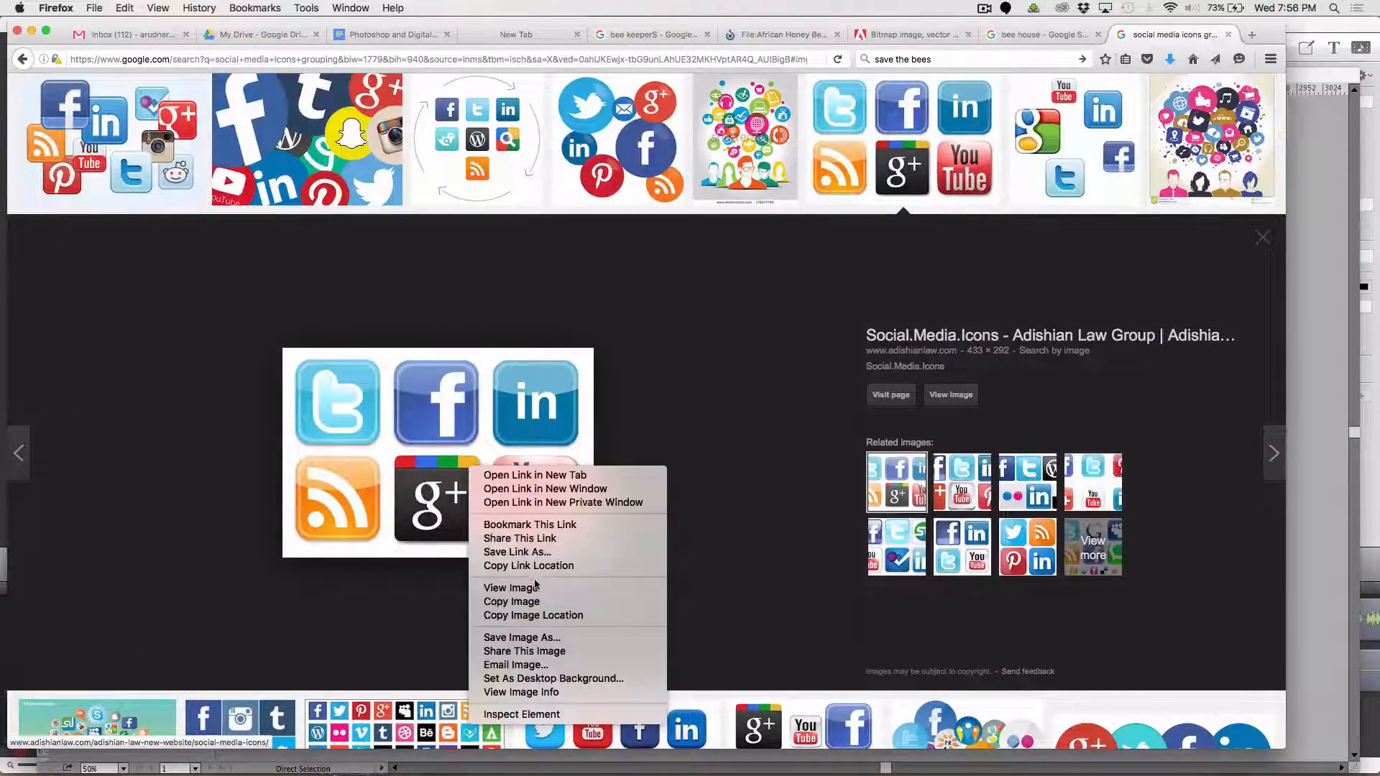
pyautogui.click(541, 638)
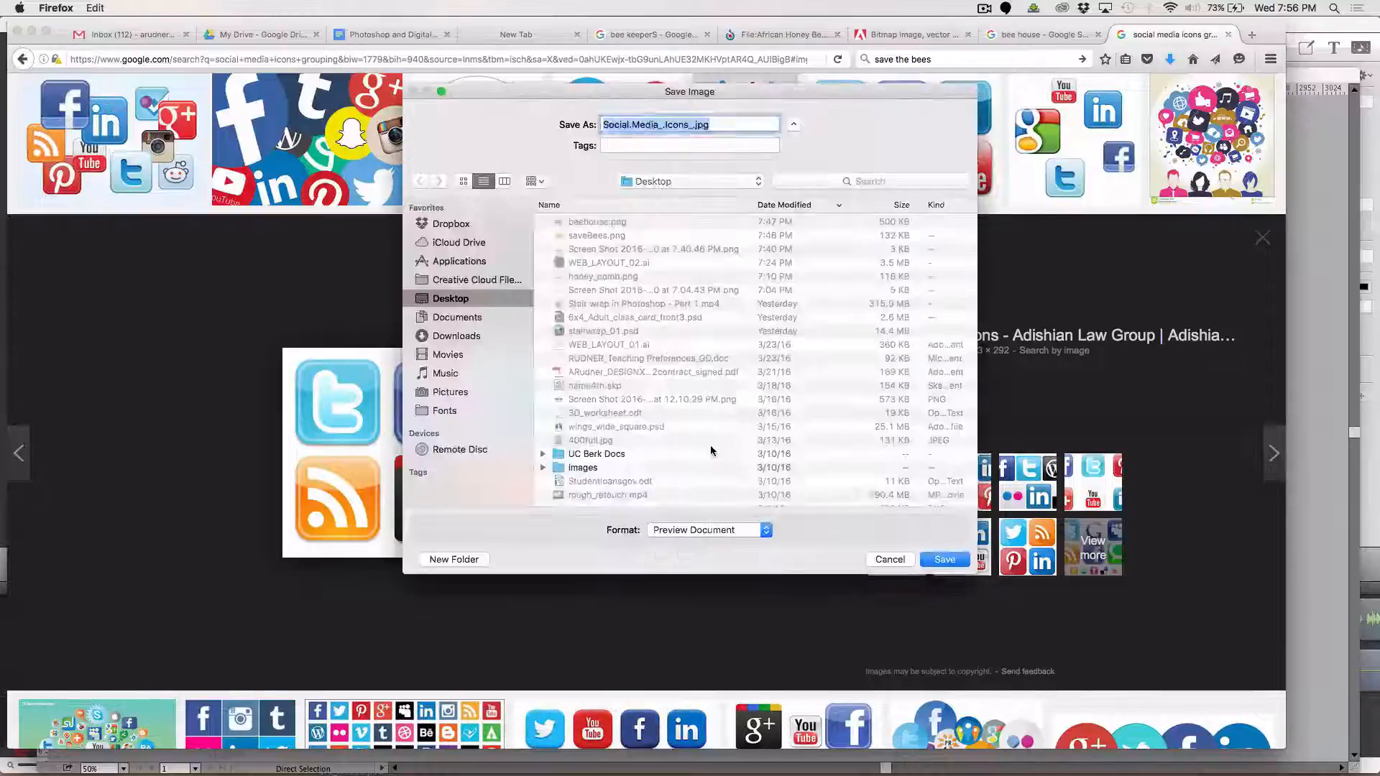
pyautogui.click(945, 561)
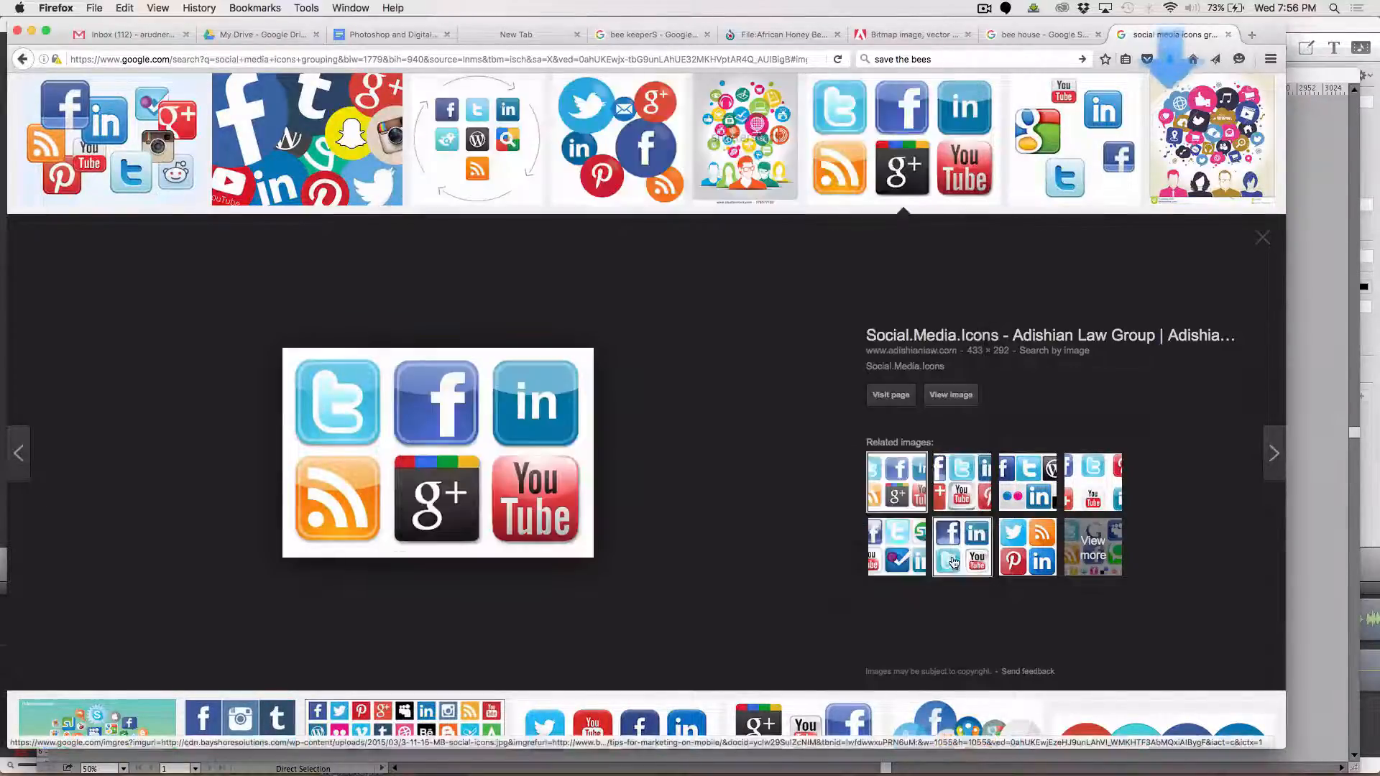
pyautogui.press('super+Tab')
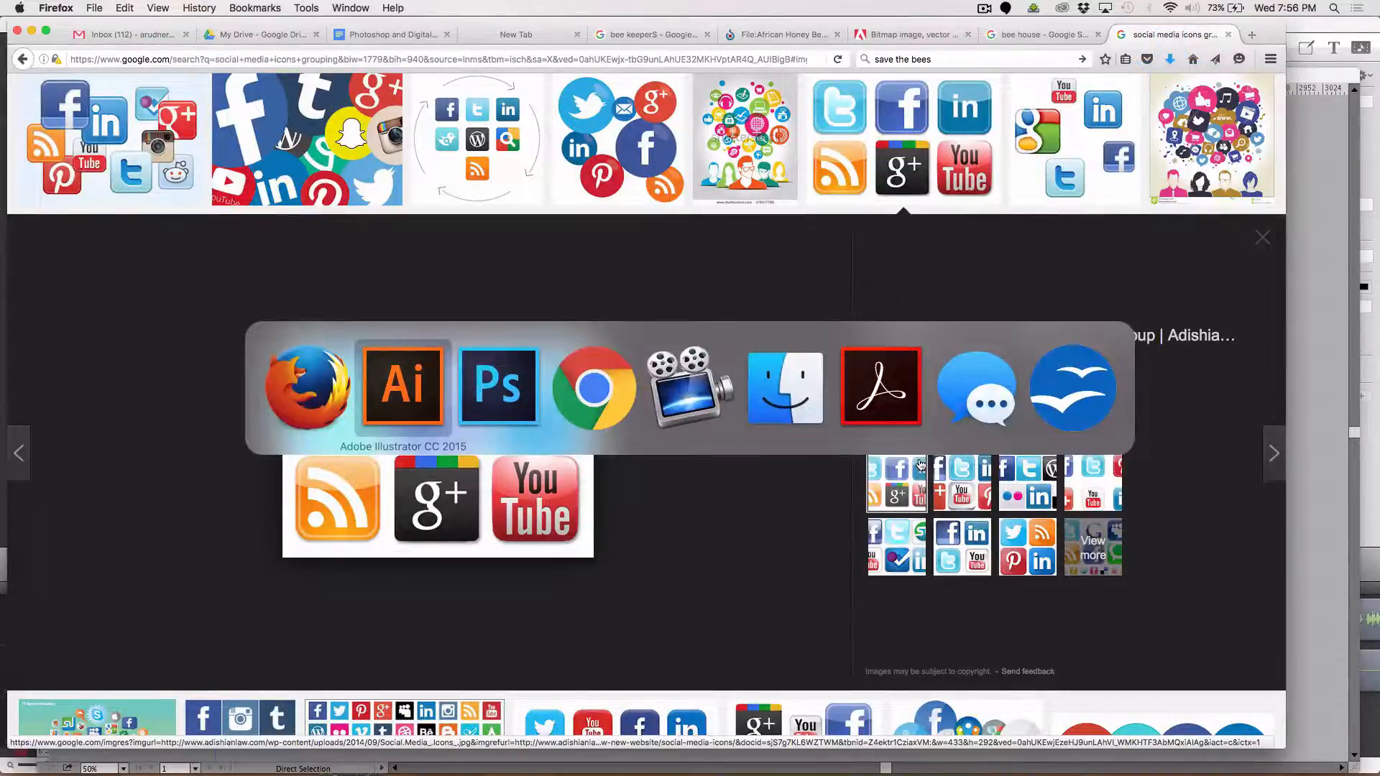
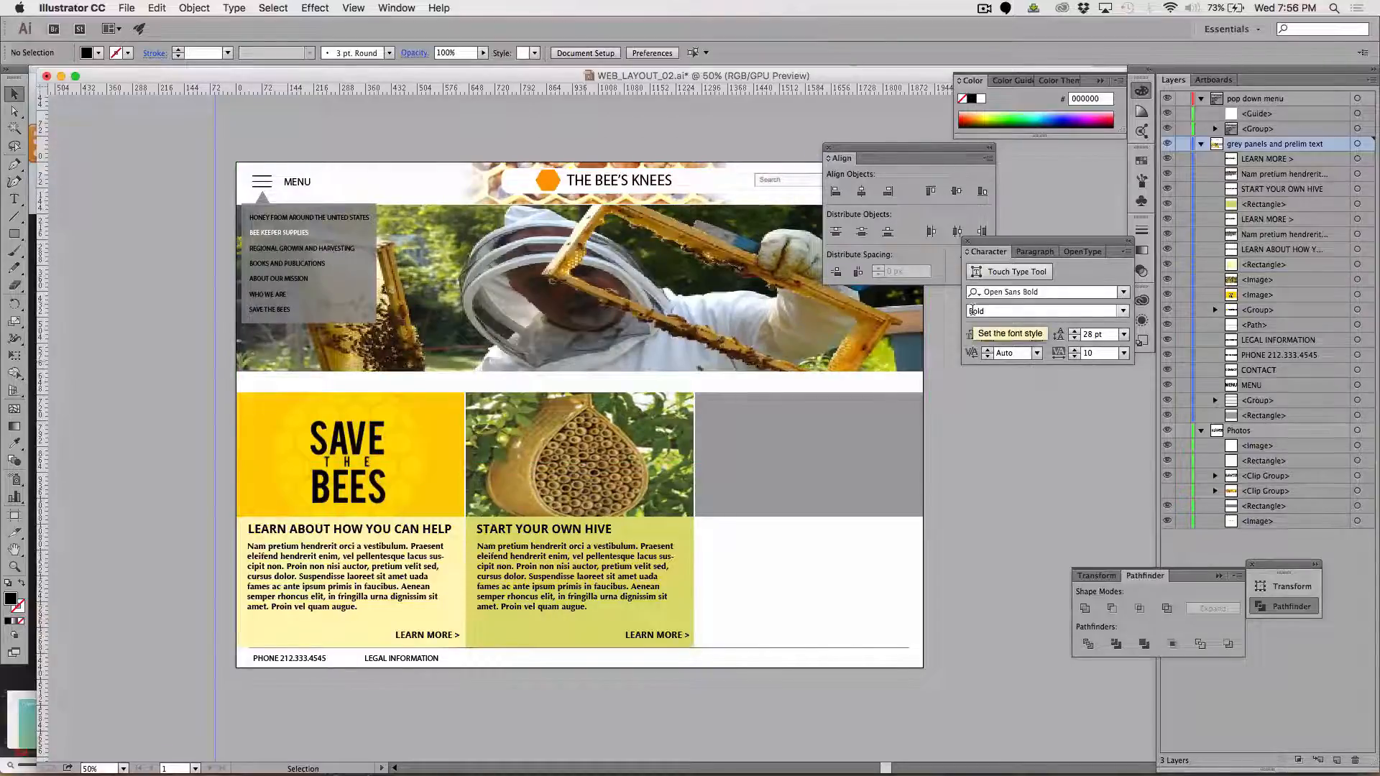
# Switch to Photoshop and open the saved social media icons JPEG from the Desktop
pyautogui.press('super+Tab')
pyautogui.press('super+Tab')
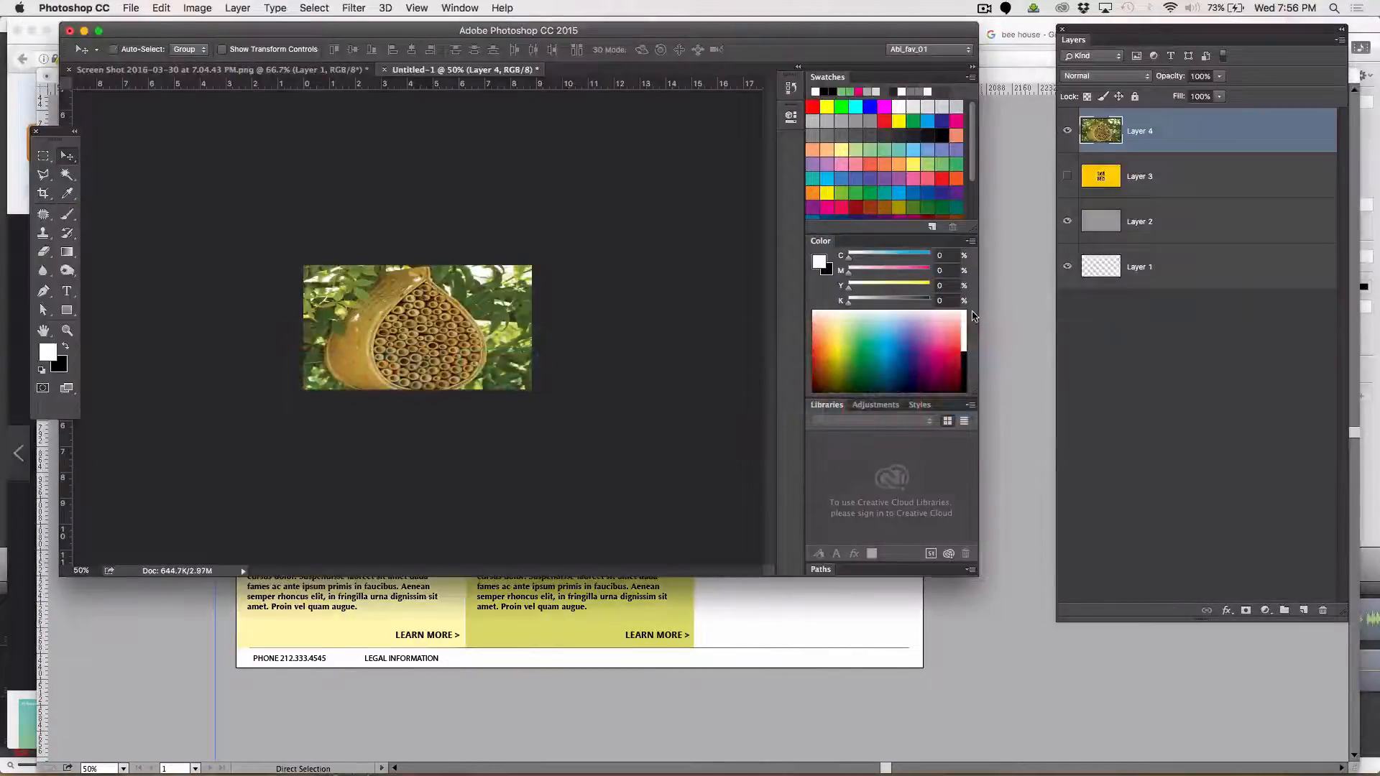
pyautogui.press('super+o')
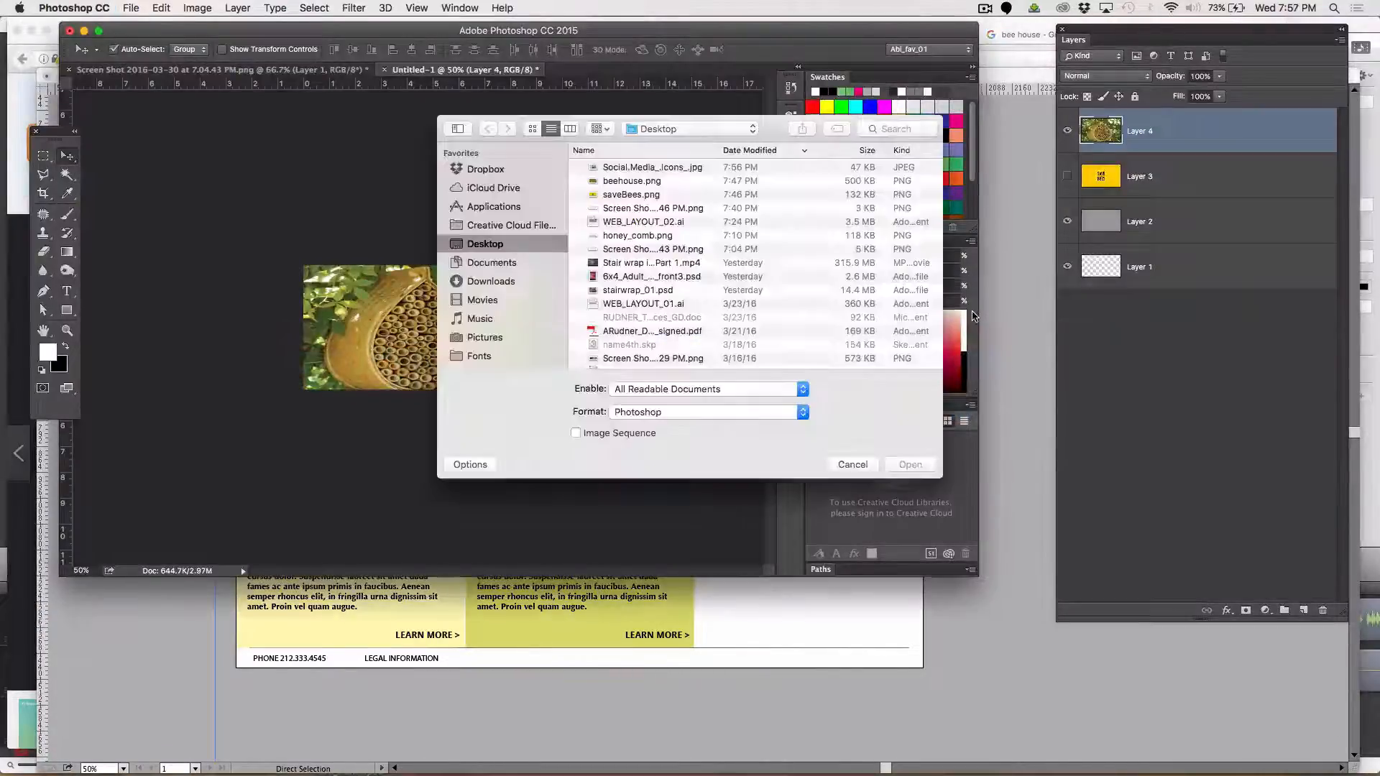
pyautogui.doubleClick(672, 167)
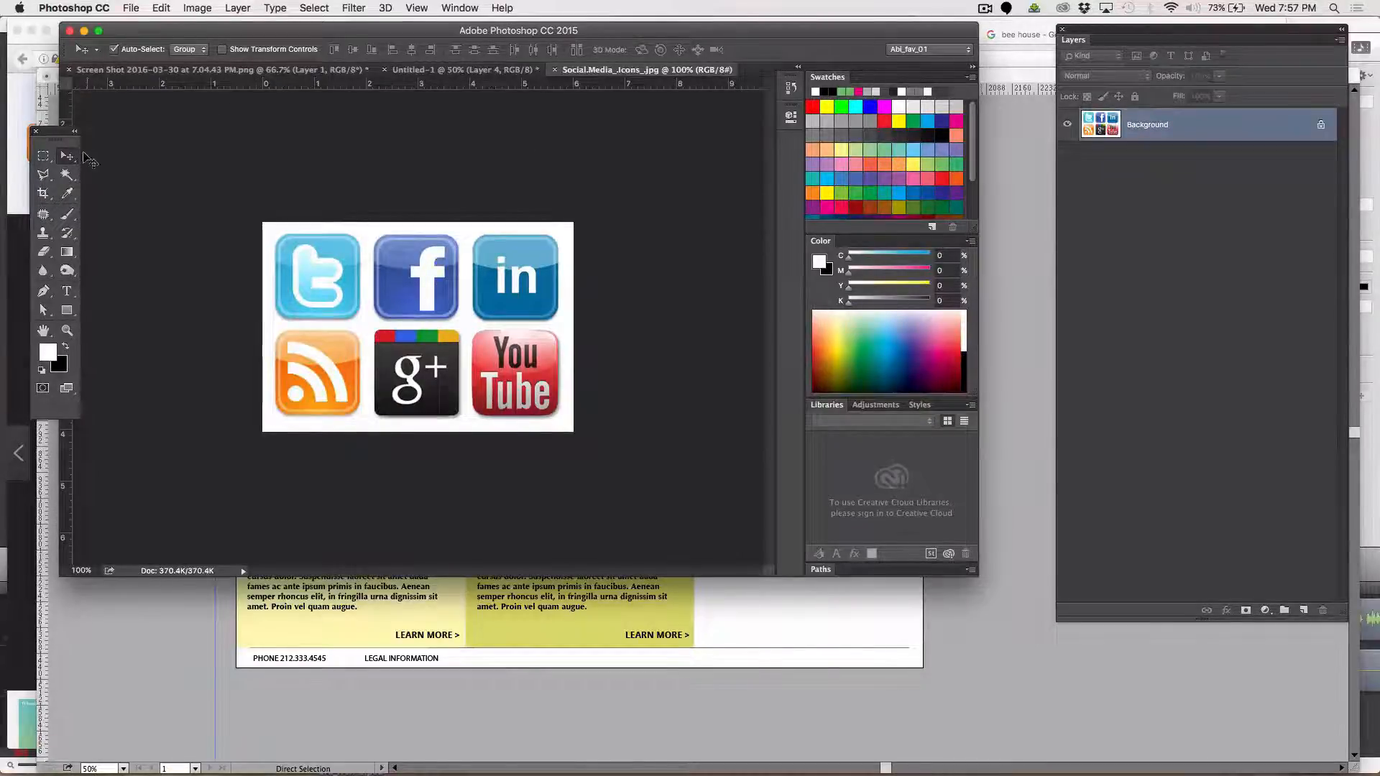
# Clear the feathered trial selection around the top icon row and set the Rectangular Marquee feather to 0 px
pyautogui.click(43, 155)
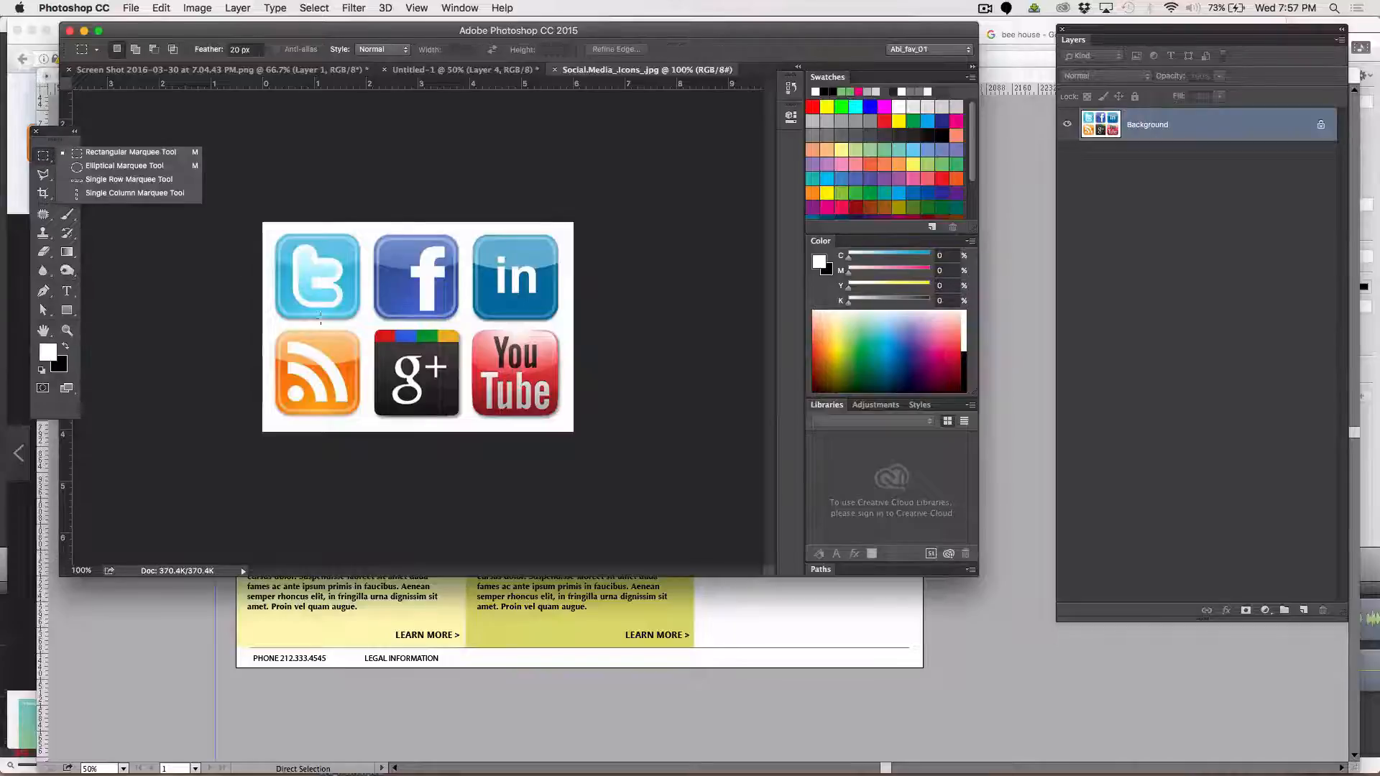
pyautogui.click(273, 212)
pyautogui.moveTo(247, 210); pyautogui.dragTo(593, 326)
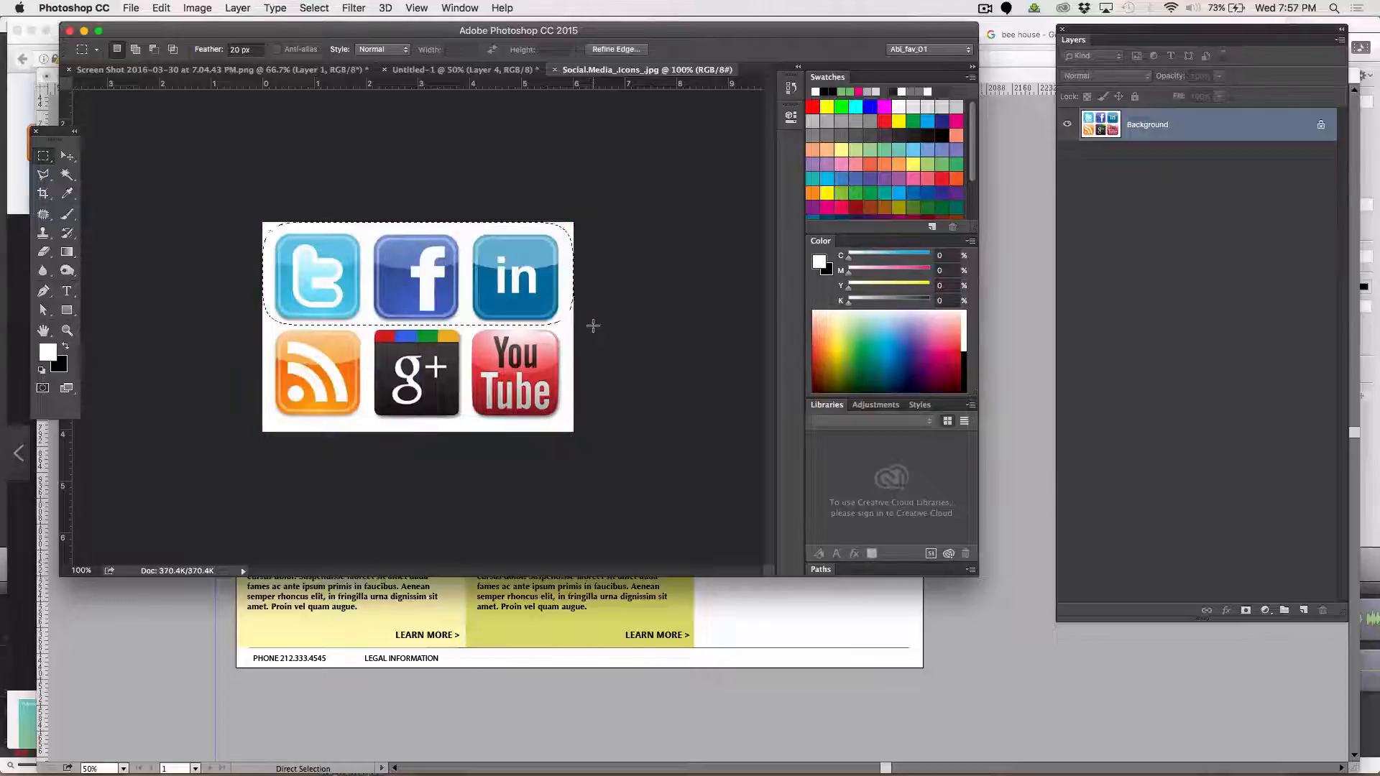
pyautogui.click(591, 326)
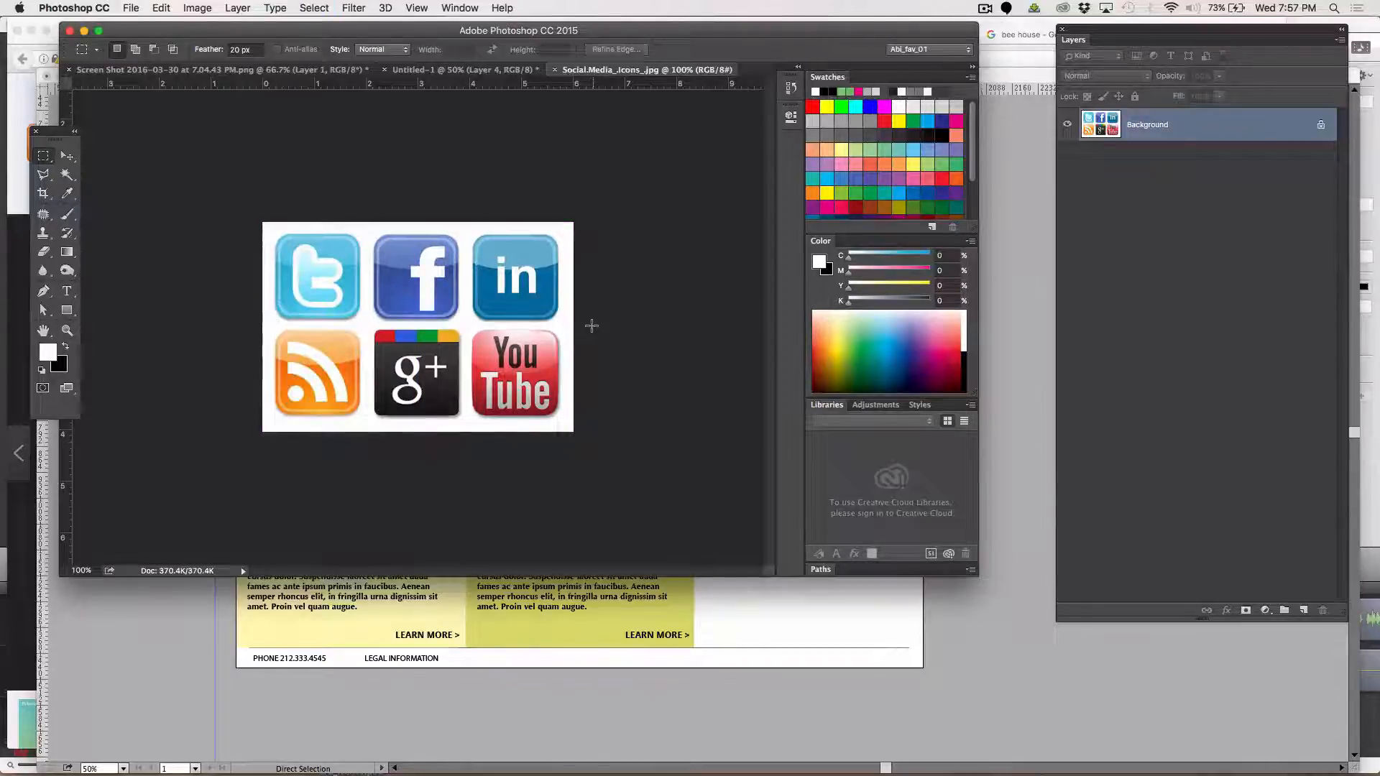
pyautogui.click(235, 50)
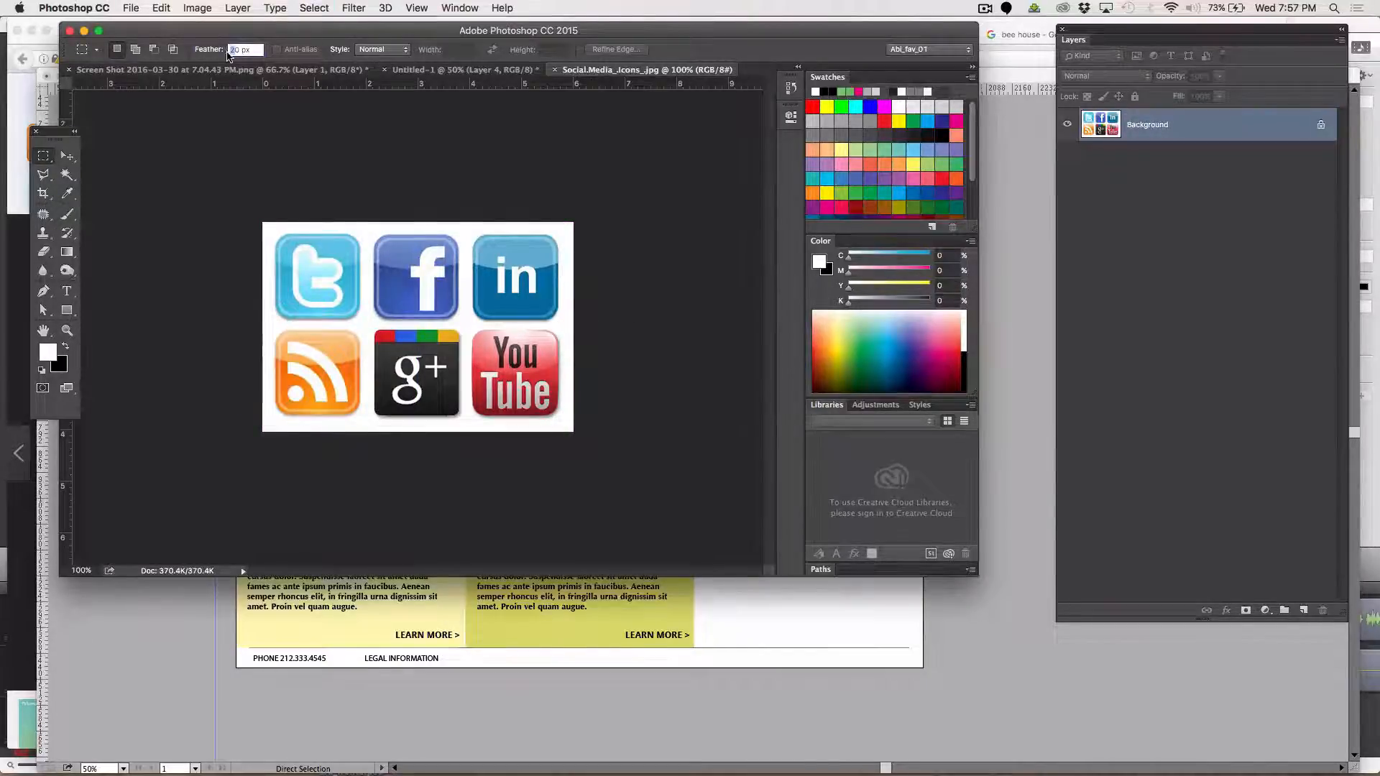
pyautogui.write('0')
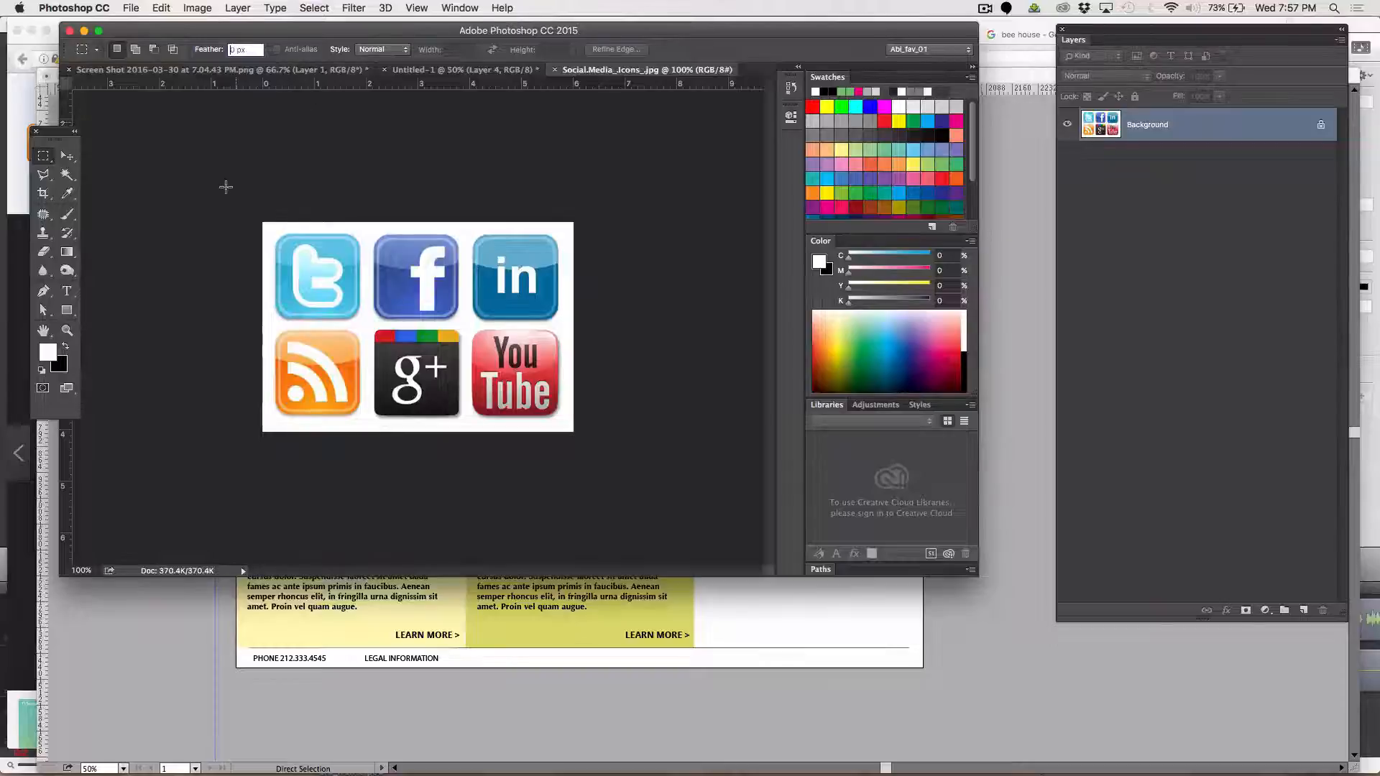
# Cut the top row of Twitter, Facebook and LinkedIn icons and paste it into a new 433 x 143 px transparent document
pyautogui.moveTo(263, 222); pyautogui.dragTo(590, 321)
pyautogui.press('BackSpace')
pyautogui.hotkey('ctrl', 'd')
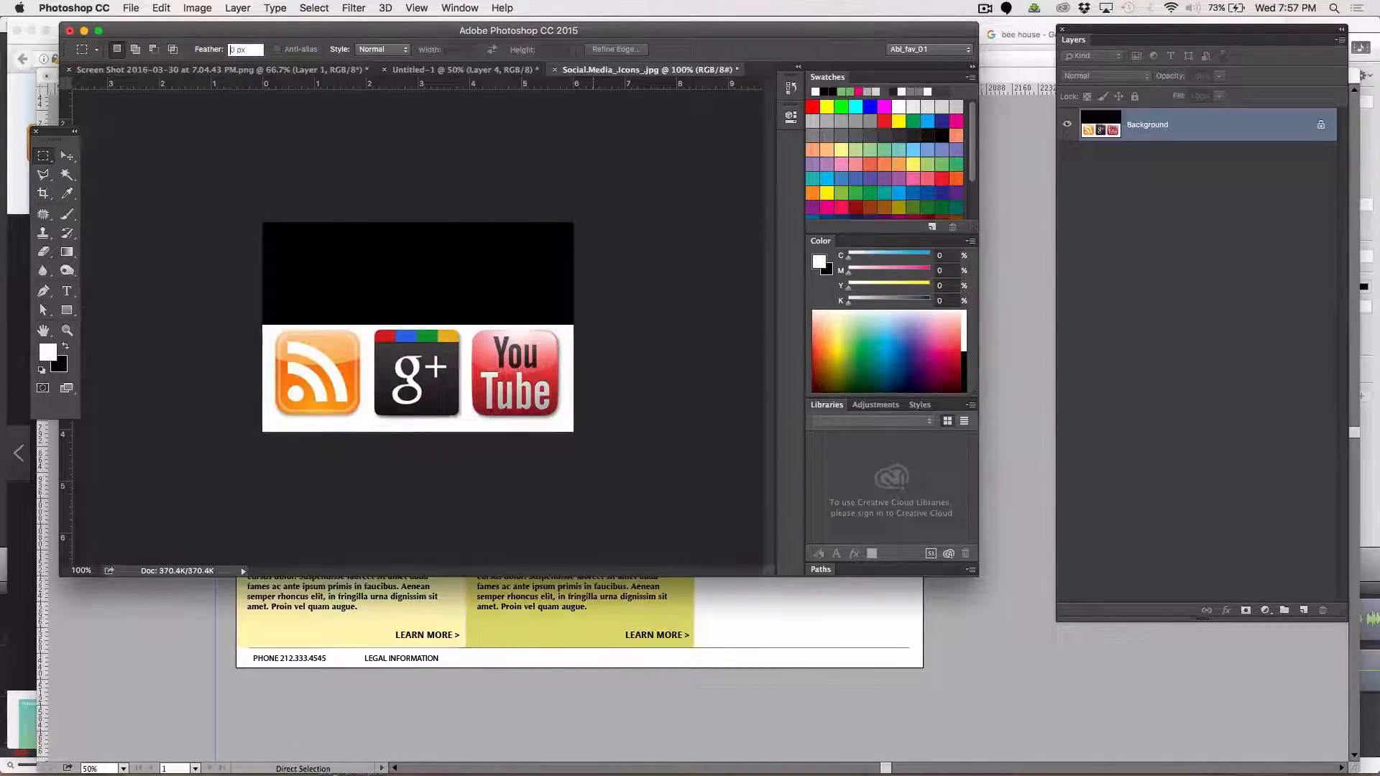
pyautogui.hotkey('ctrl', 'n')
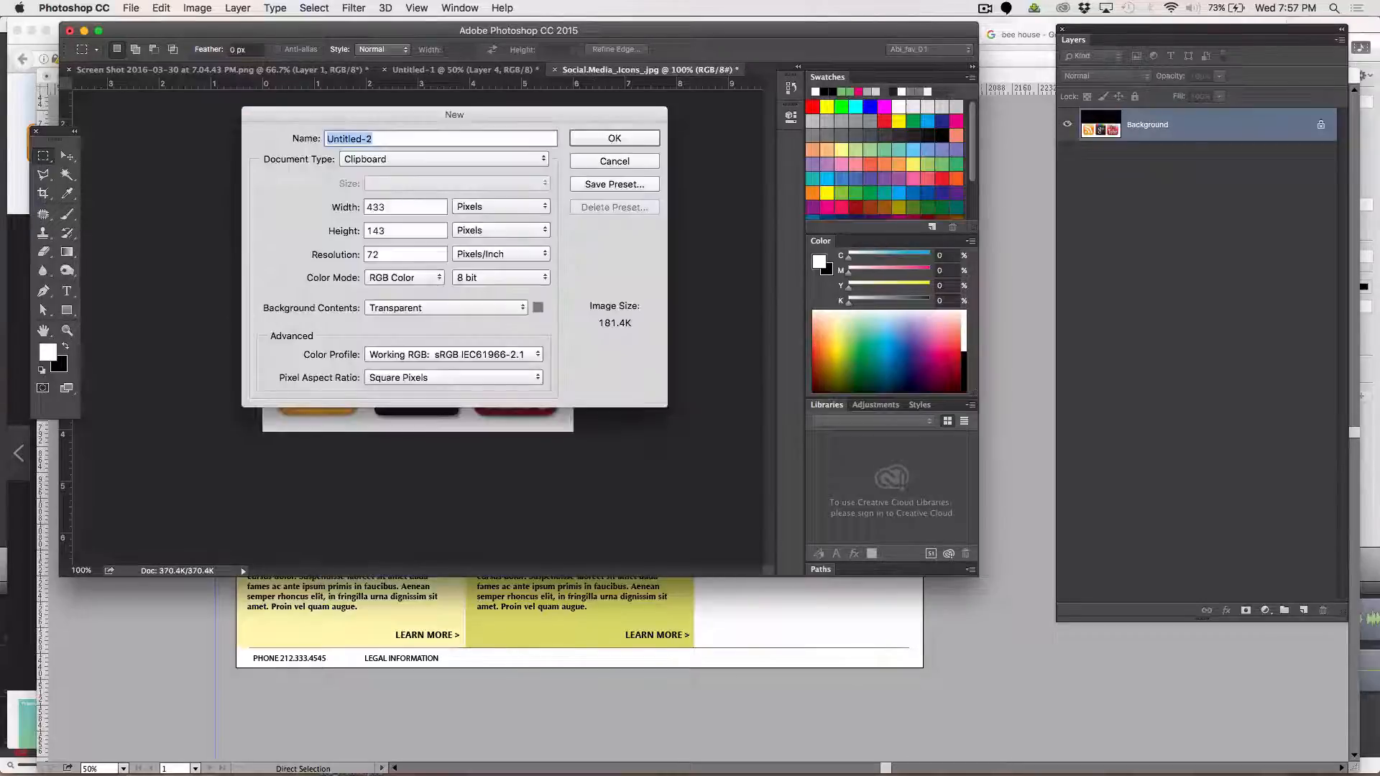
pyautogui.press('Return')
pyautogui.hotkey('ctrl', 'v')
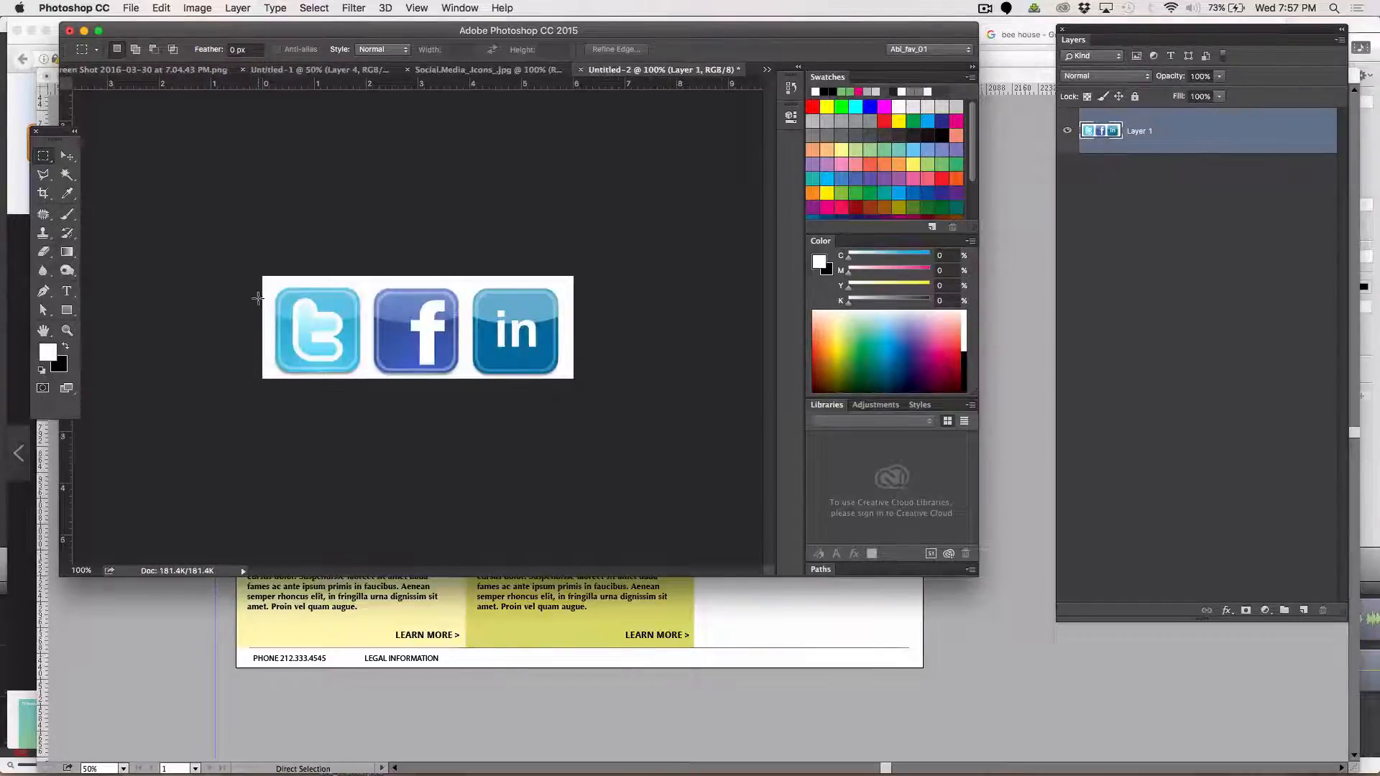
# Close the honeycomb screenshot document without saving its changes
pyautogui.moveTo(264, 287); pyautogui.dragTo(573, 379)
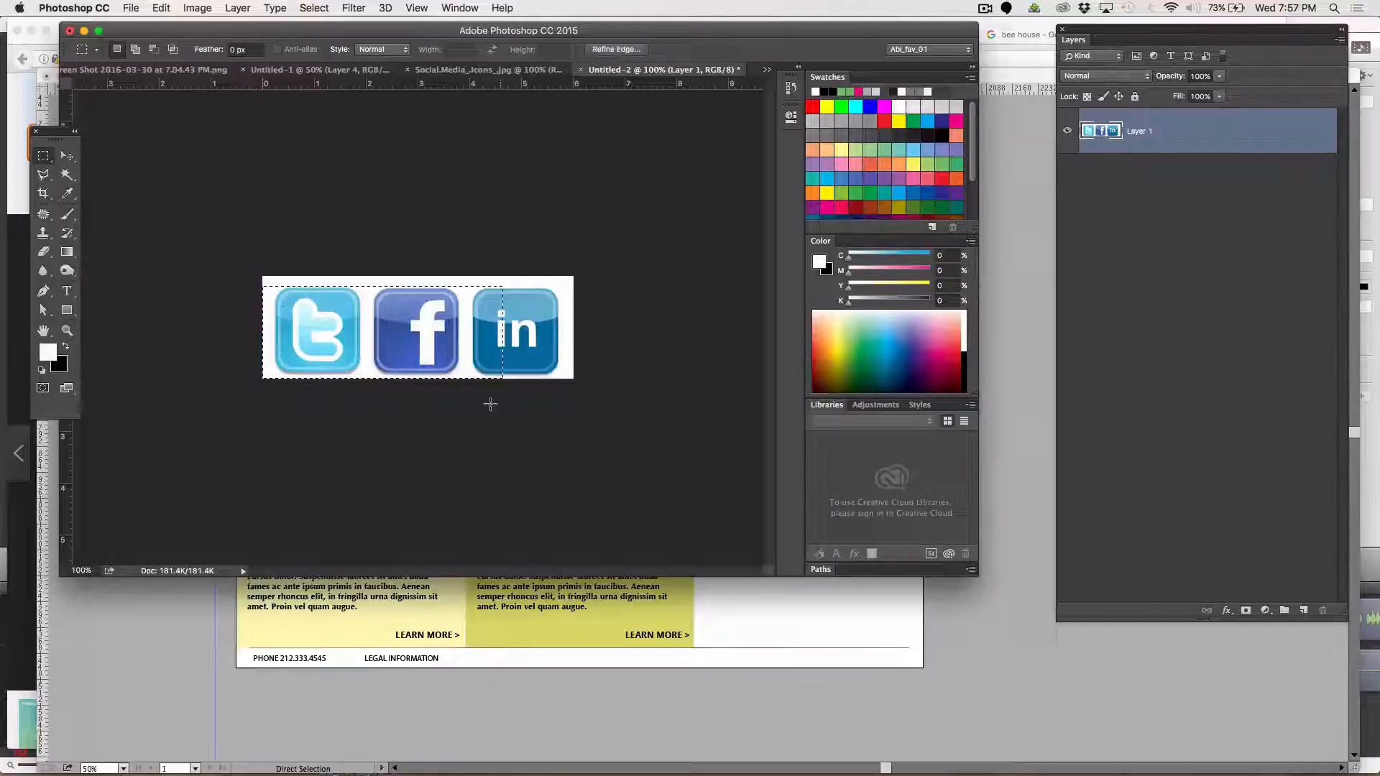
pyautogui.click(202, 70)
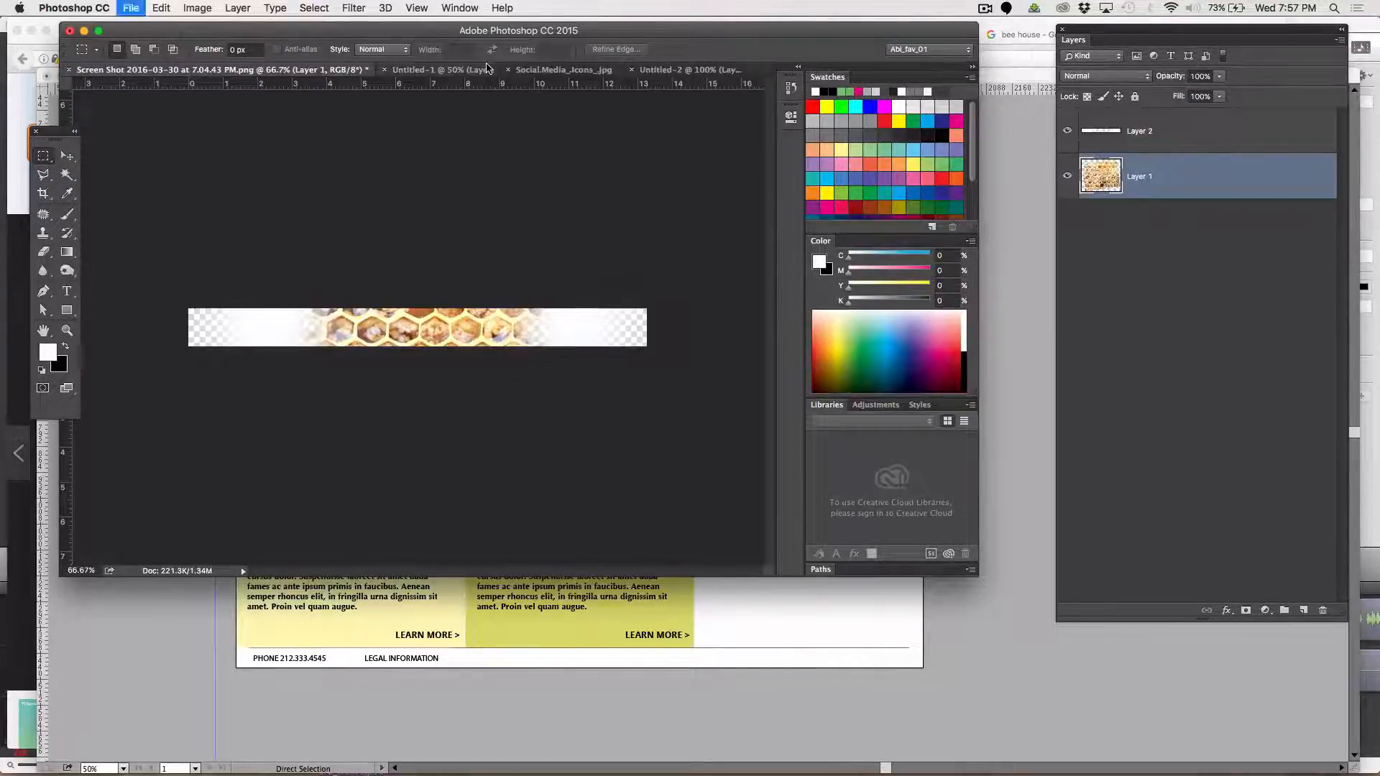
pyautogui.press('super+w')
pyautogui.press('super+d')
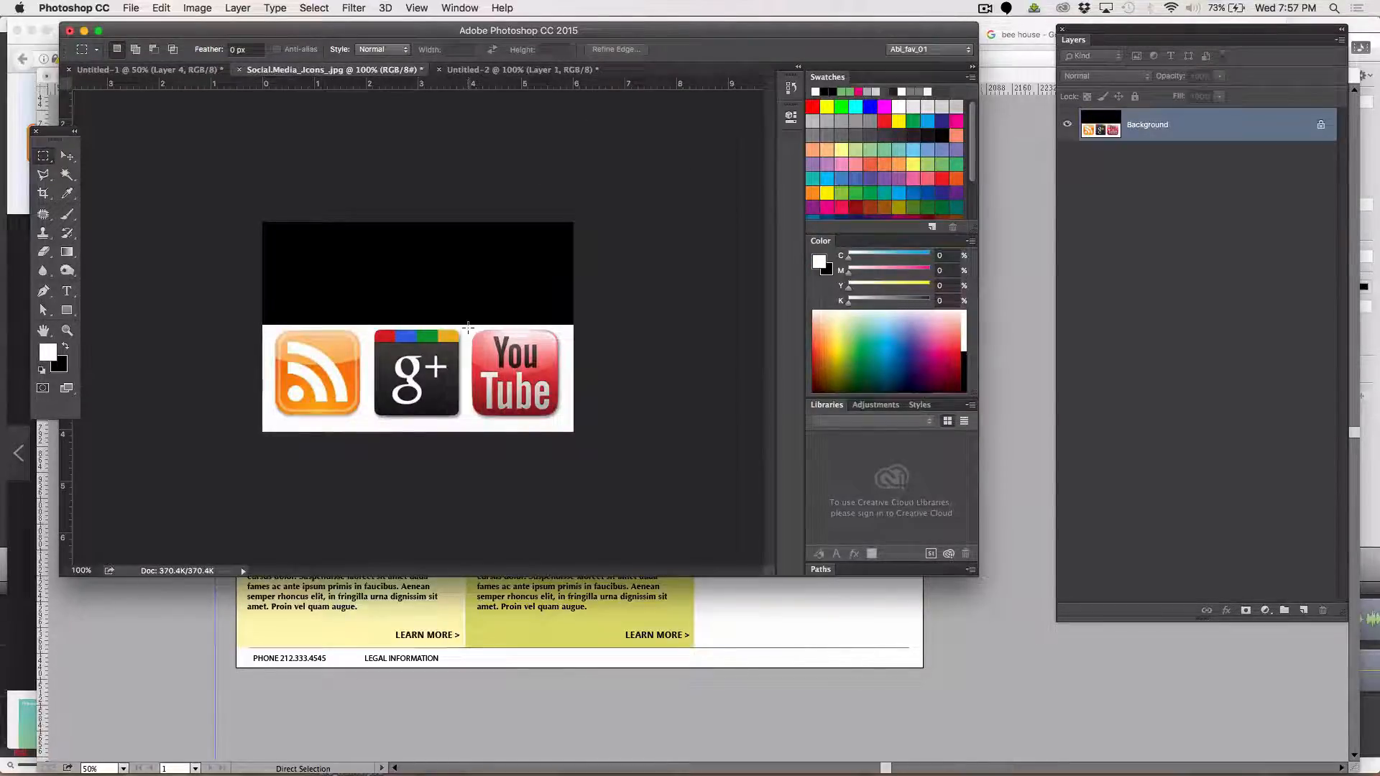
# Select and copy the YouTube icon in the social media image, and close the bee house document without saving
pyautogui.moveTo(468, 327); pyautogui.dragTo(562, 419)
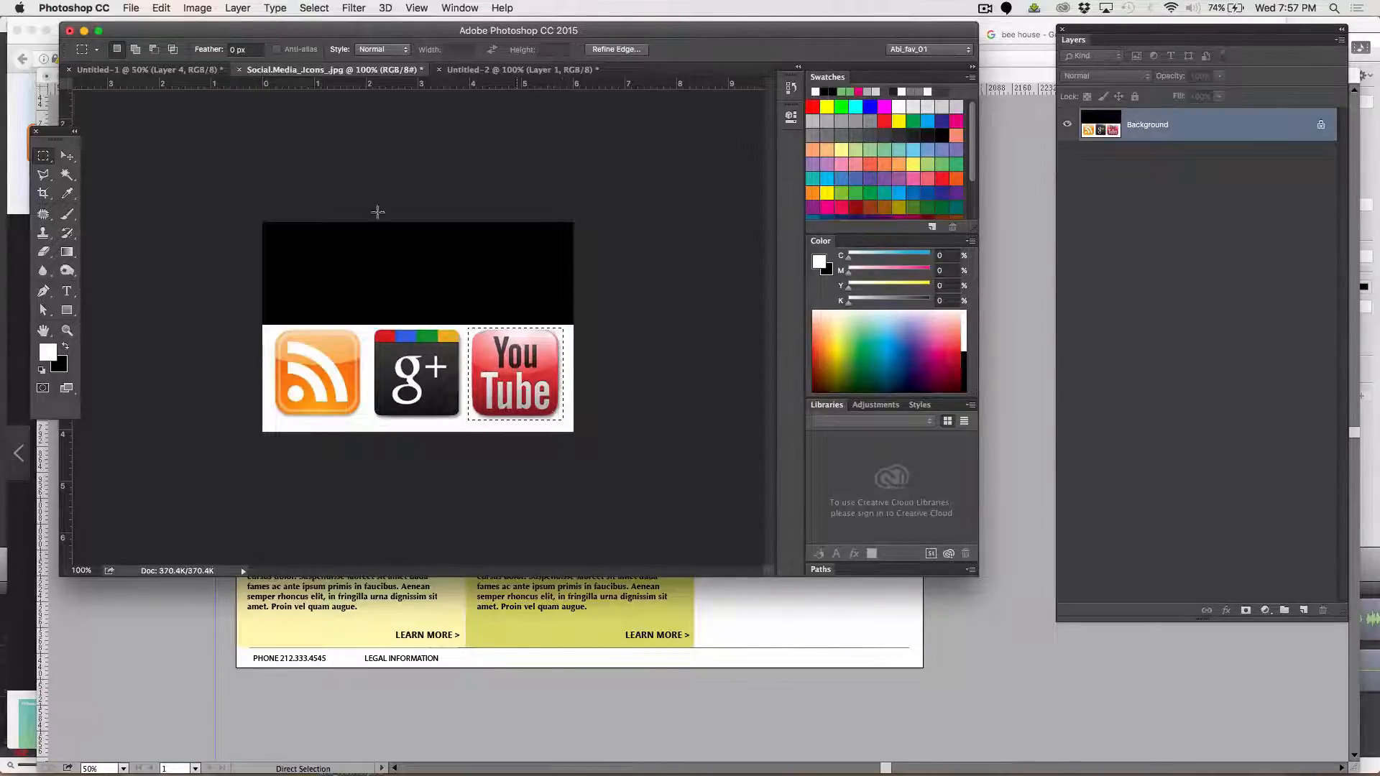
pyautogui.click(146, 70)
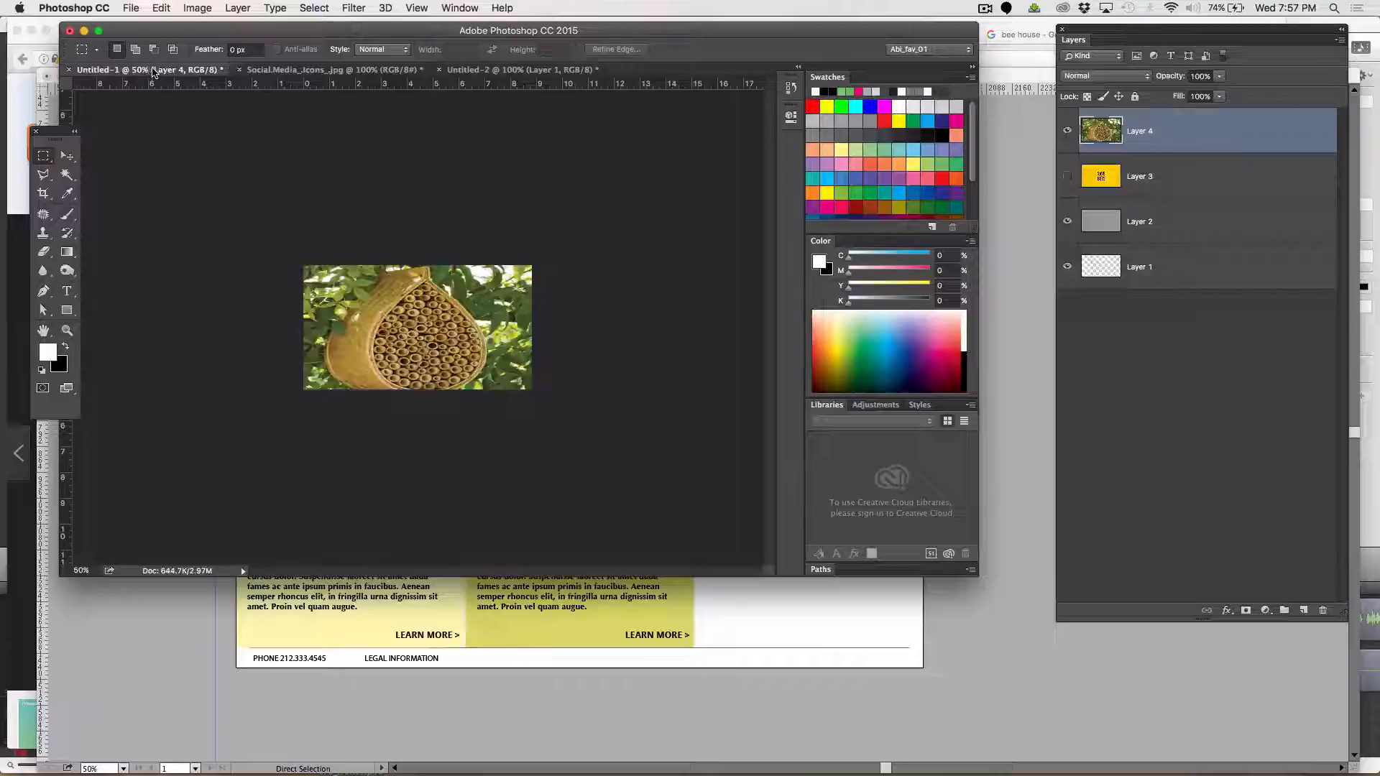
pyautogui.press('super+w')
pyautogui.press('super+d')
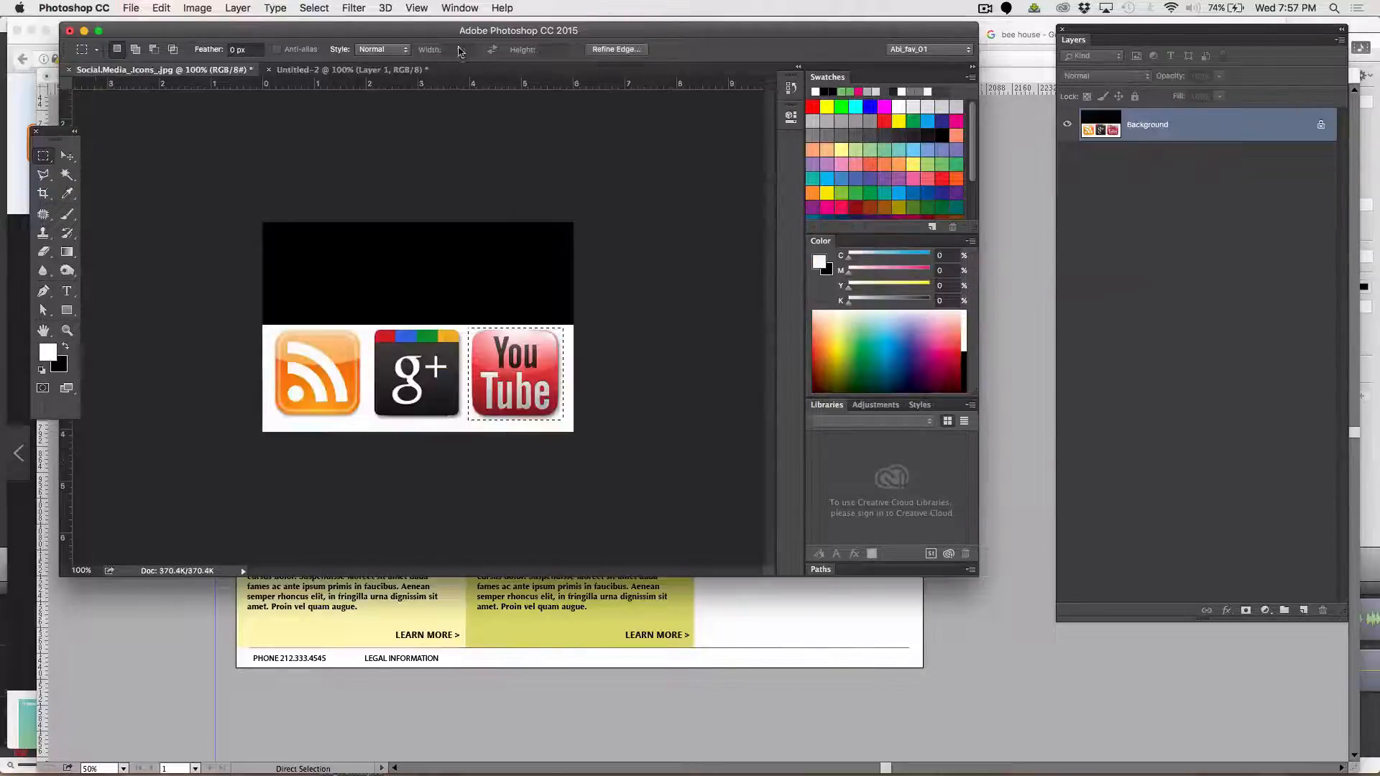
# Paste the YouTube icon over the Facebook icon in Untitled-2 and nudge it down to line up with its neighbours
pyautogui.click(387, 70)
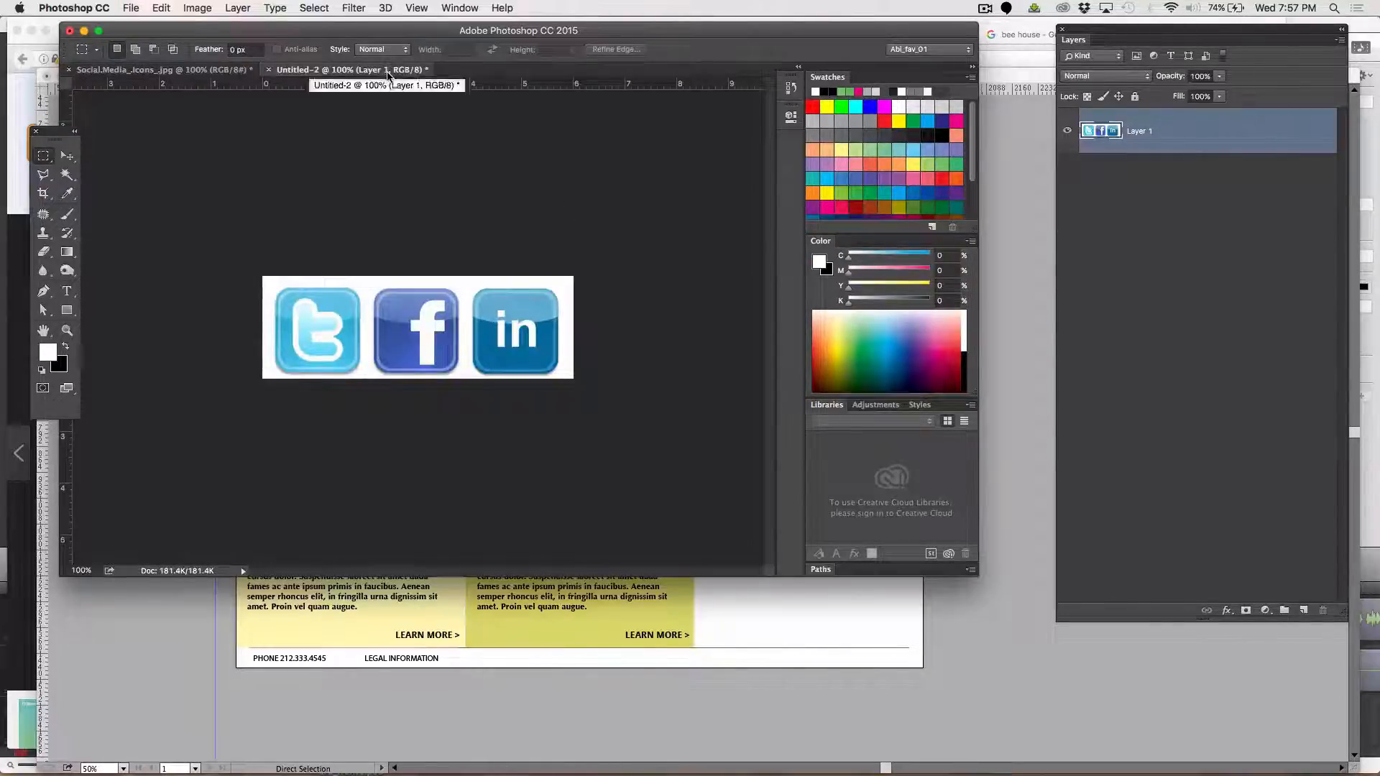
pyautogui.press('super+v')
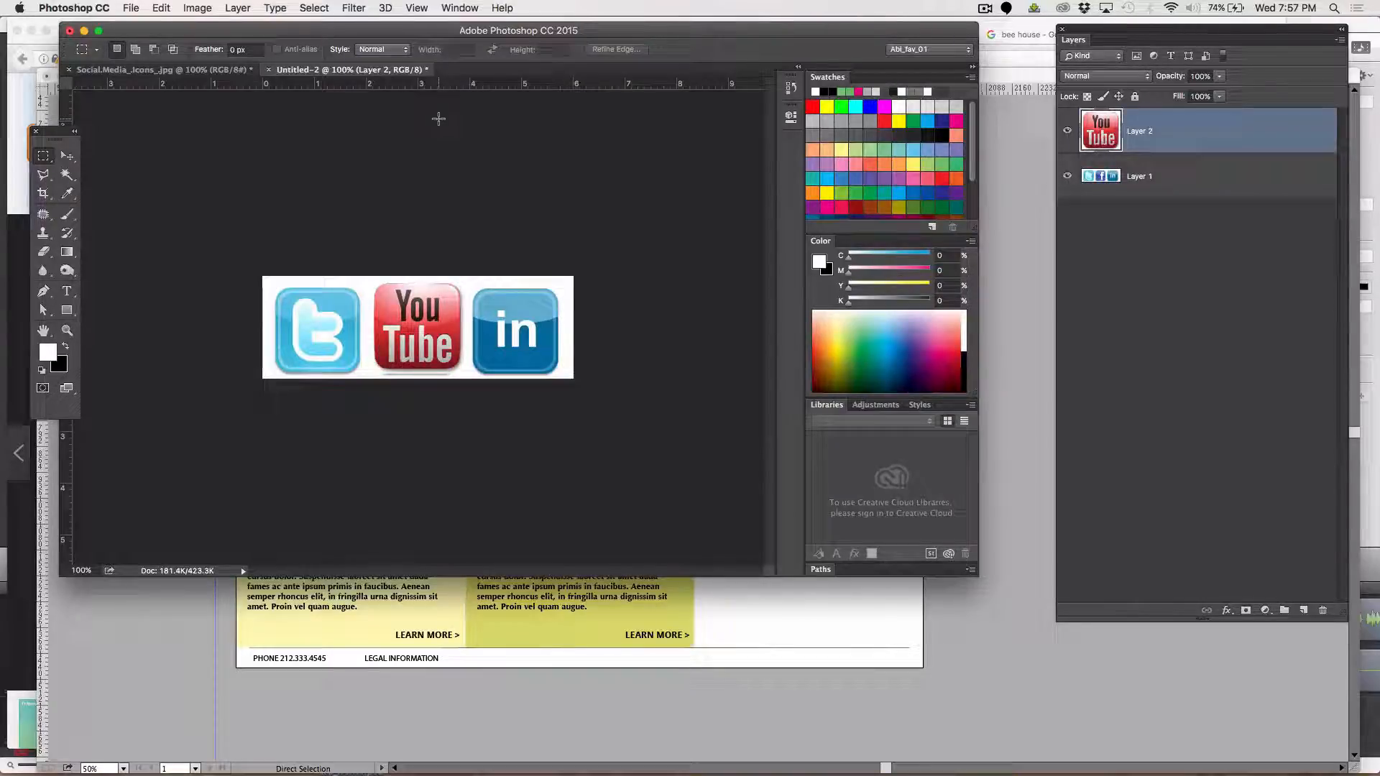
pyautogui.press('v')
pyautogui.press('Down')
pyautogui.press('Down')
pyautogui.press('Down')
pyautogui.press('Down')
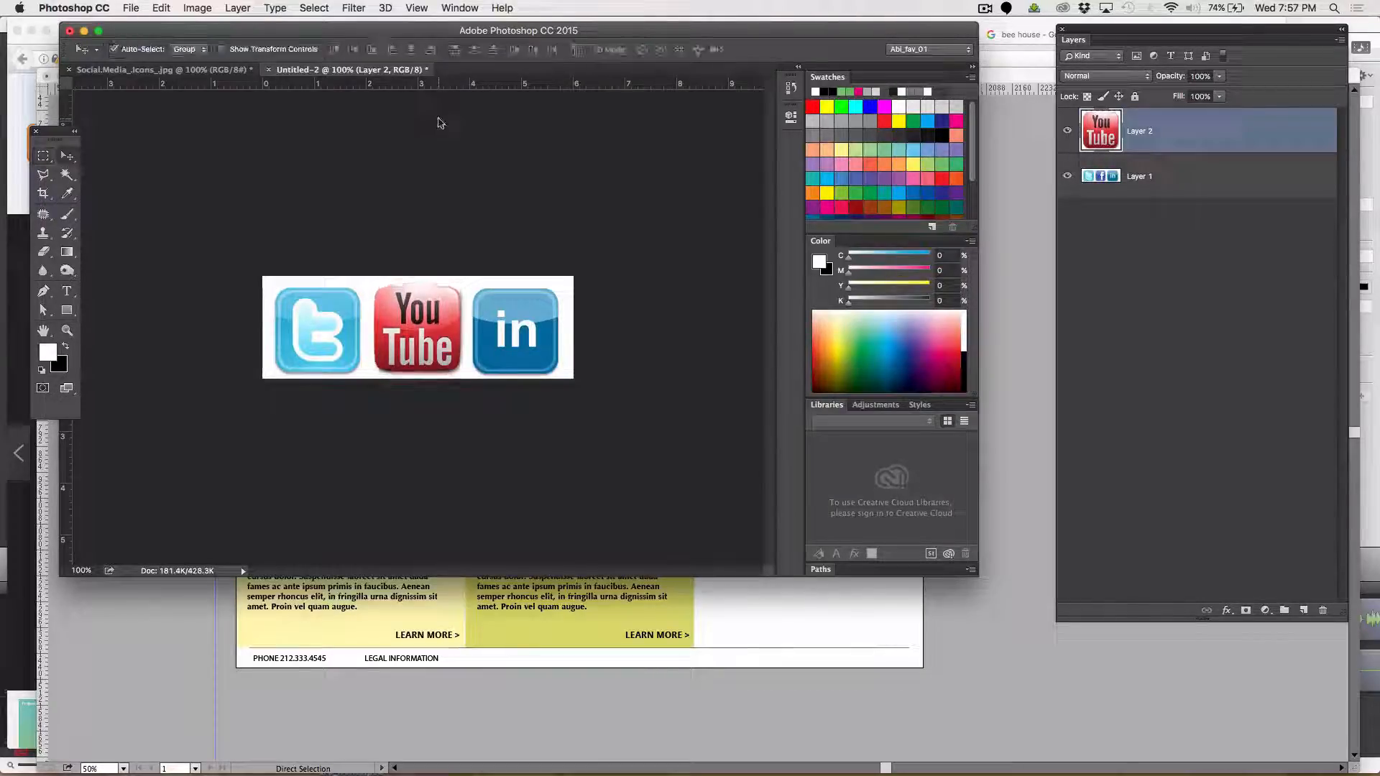
pyautogui.press('Down')
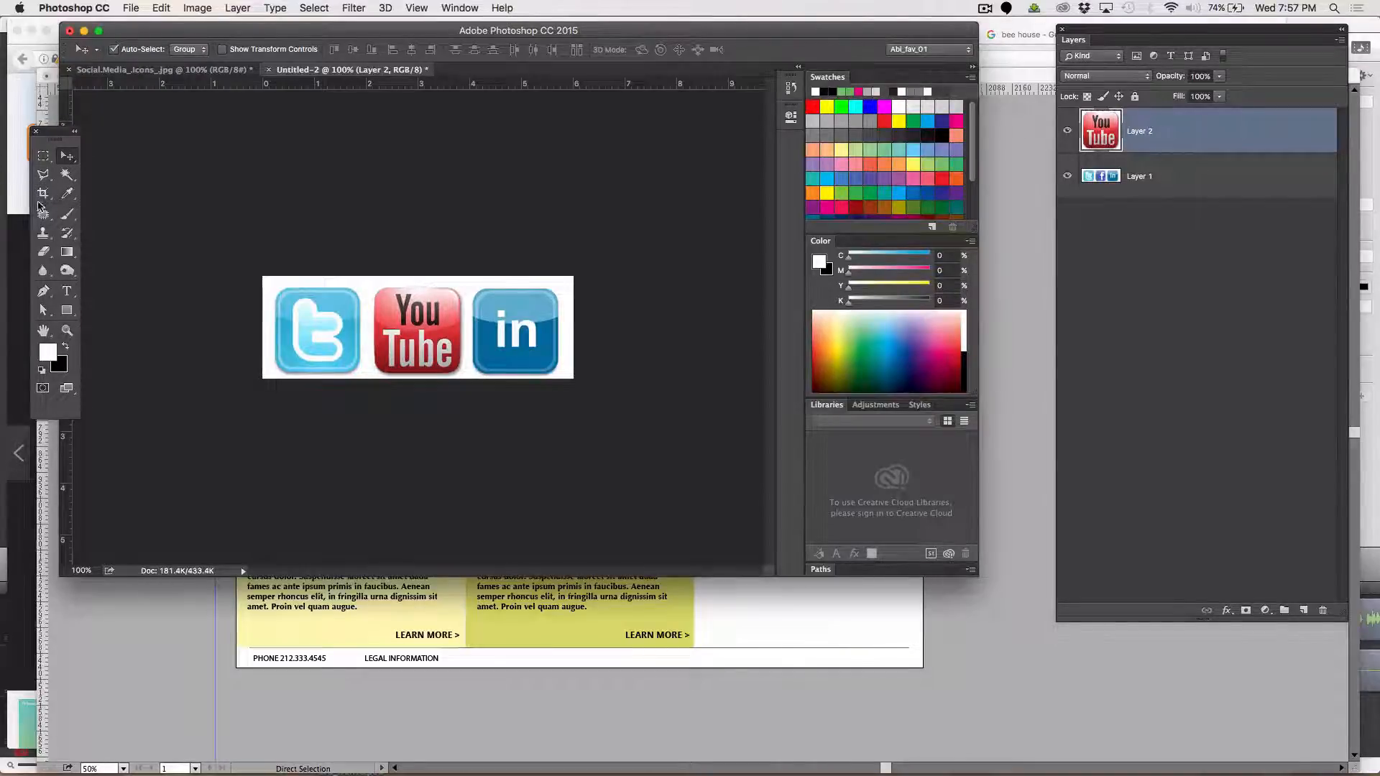
# Crop a thin strip of white off the upper edge of the three-icon image
pyautogui.click(42, 195)
pyautogui.click(420, 284)
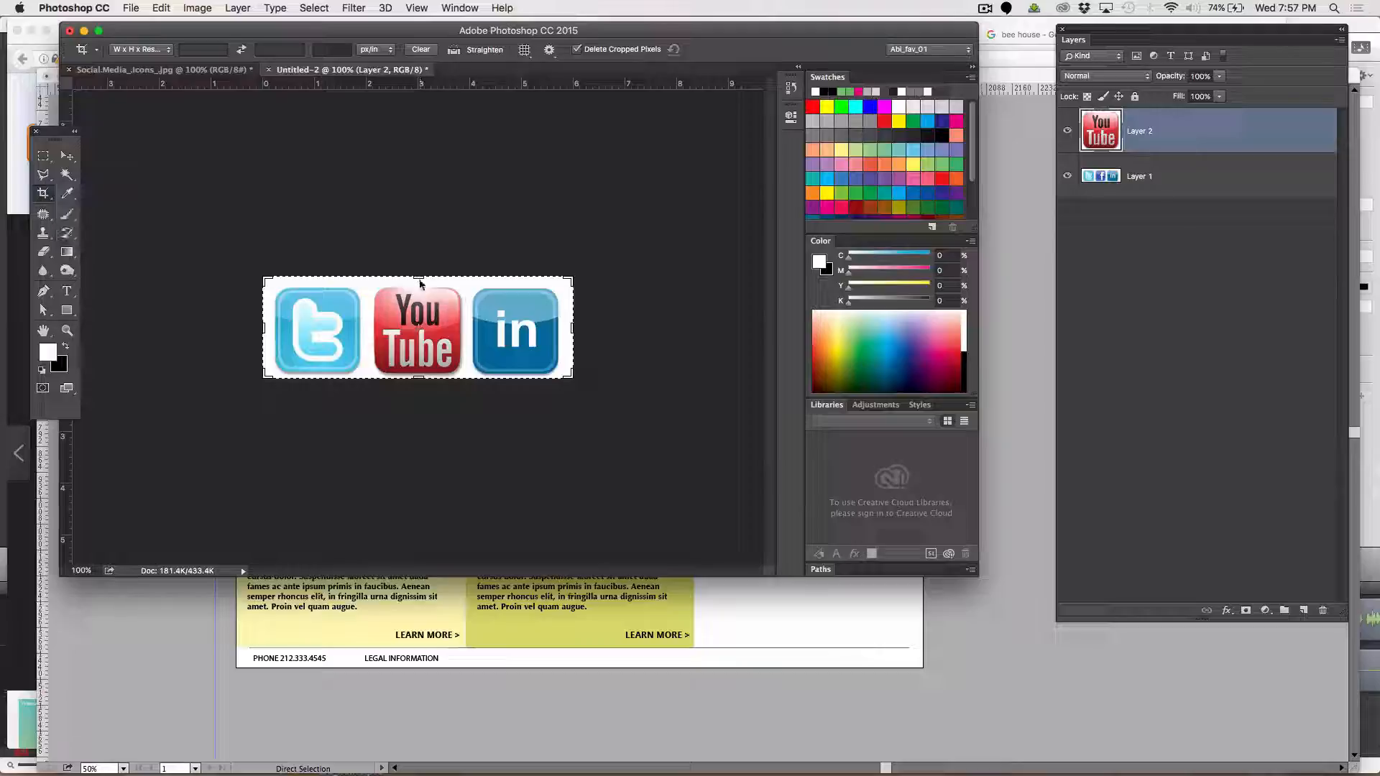
pyautogui.moveTo(420, 277); pyautogui.dragTo(421, 286)
pyautogui.press('Return')
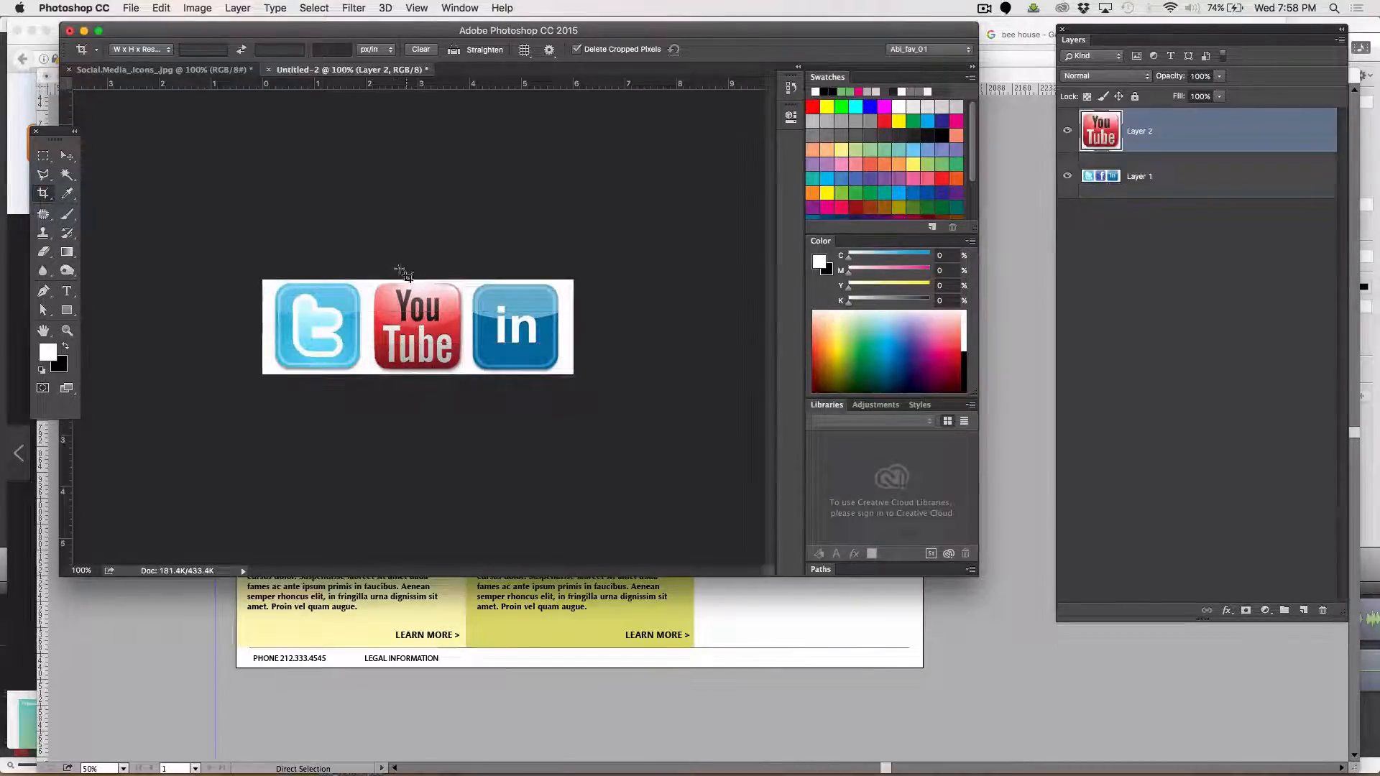
pyautogui.click(161, 8)
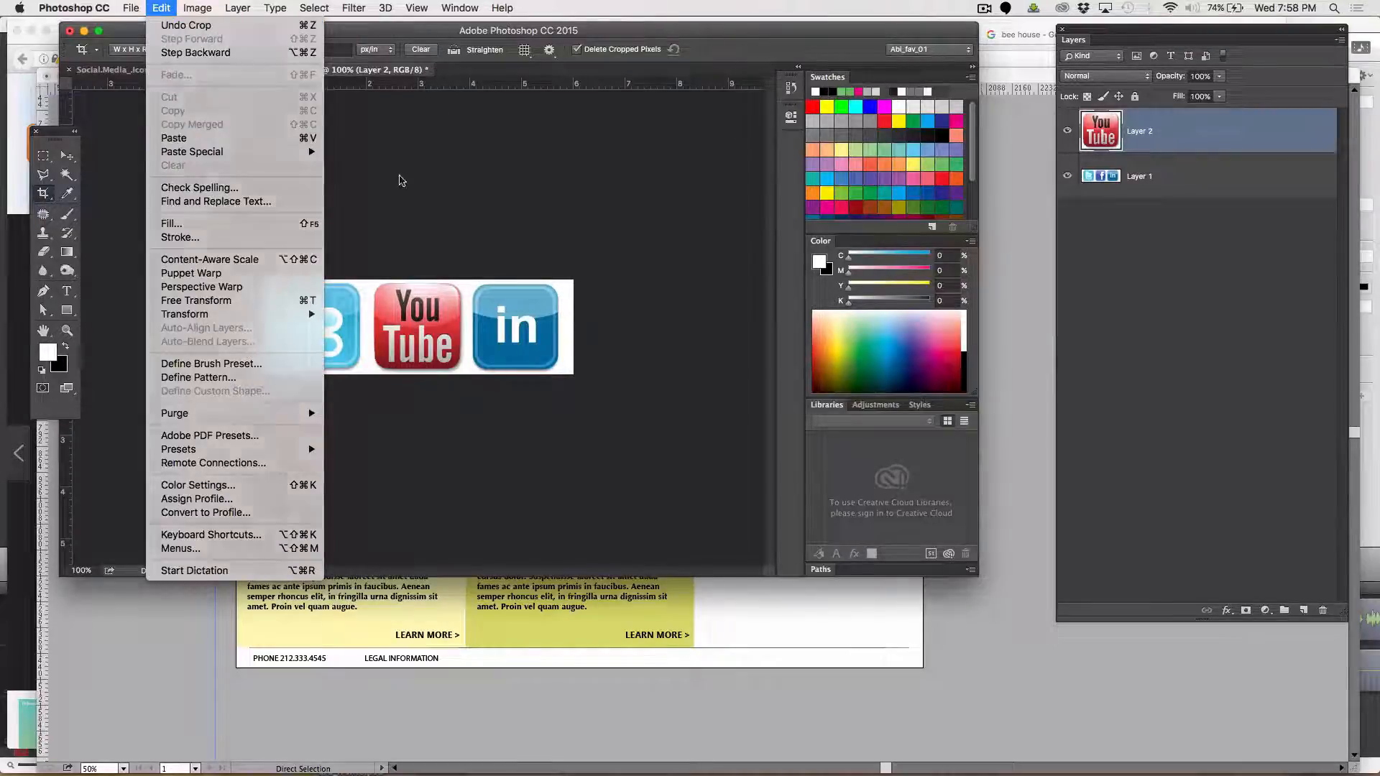
pyautogui.click(401, 178)
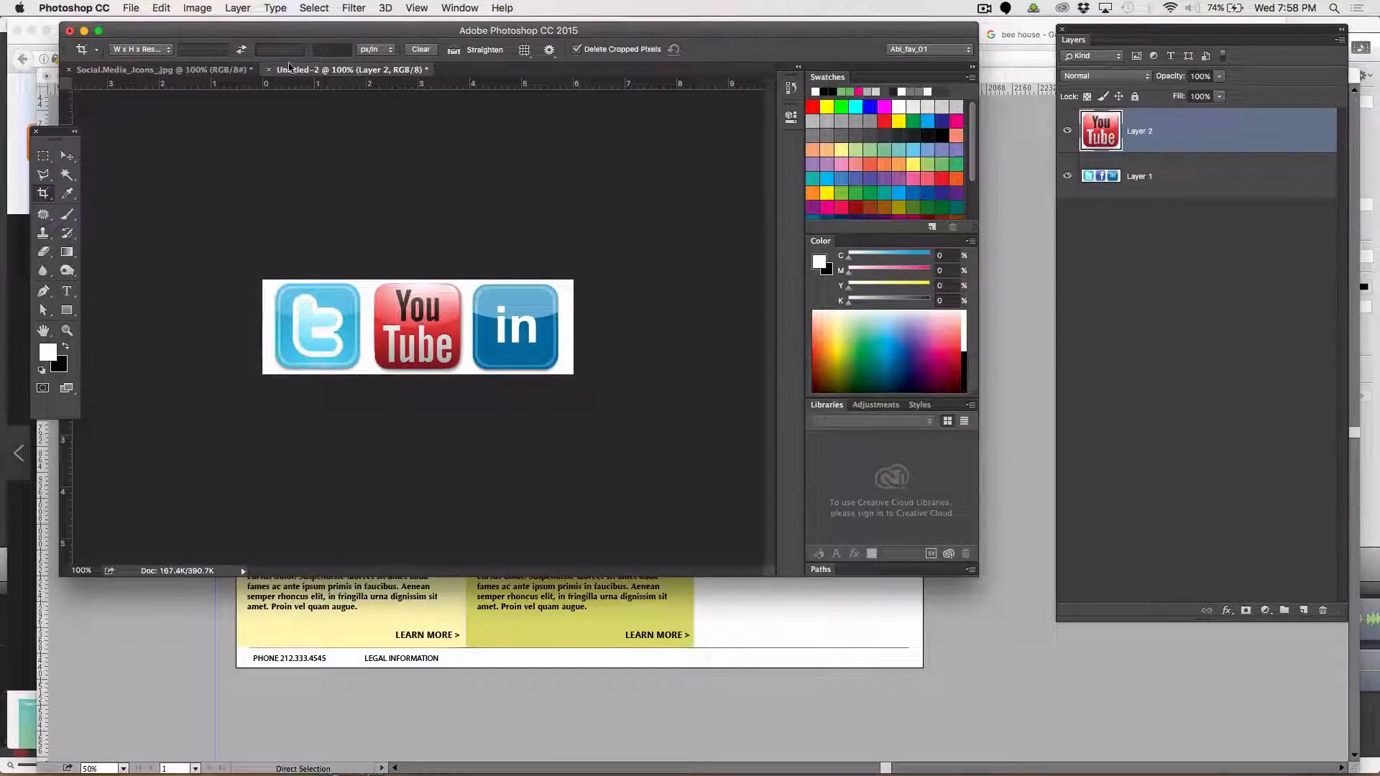
pyautogui.hotkey('ctrl', 'Tab')
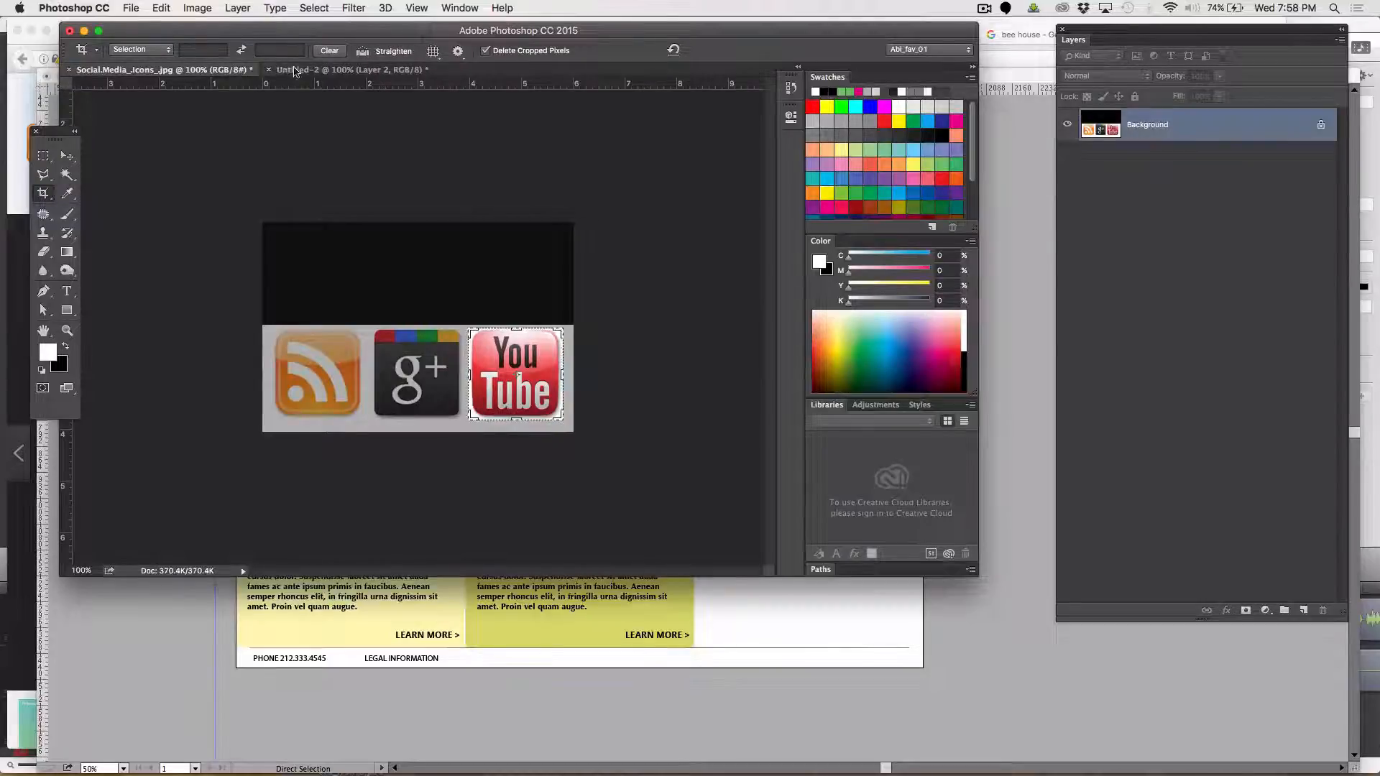
pyautogui.click(295, 70)
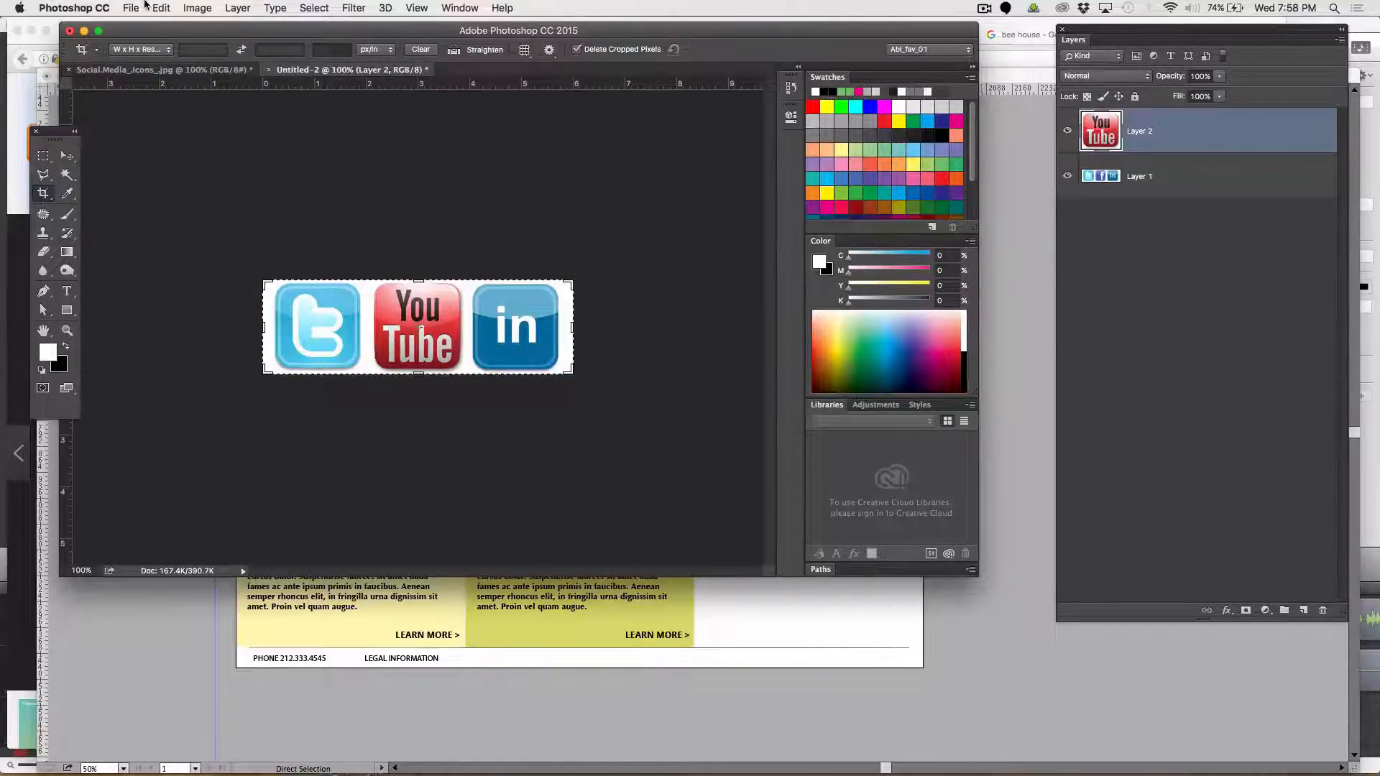
# Save a copy of the three-icon image to the Desktop in PNG format with Smallest / Slow compression and no interlacing
pyautogui.click(134, 9)
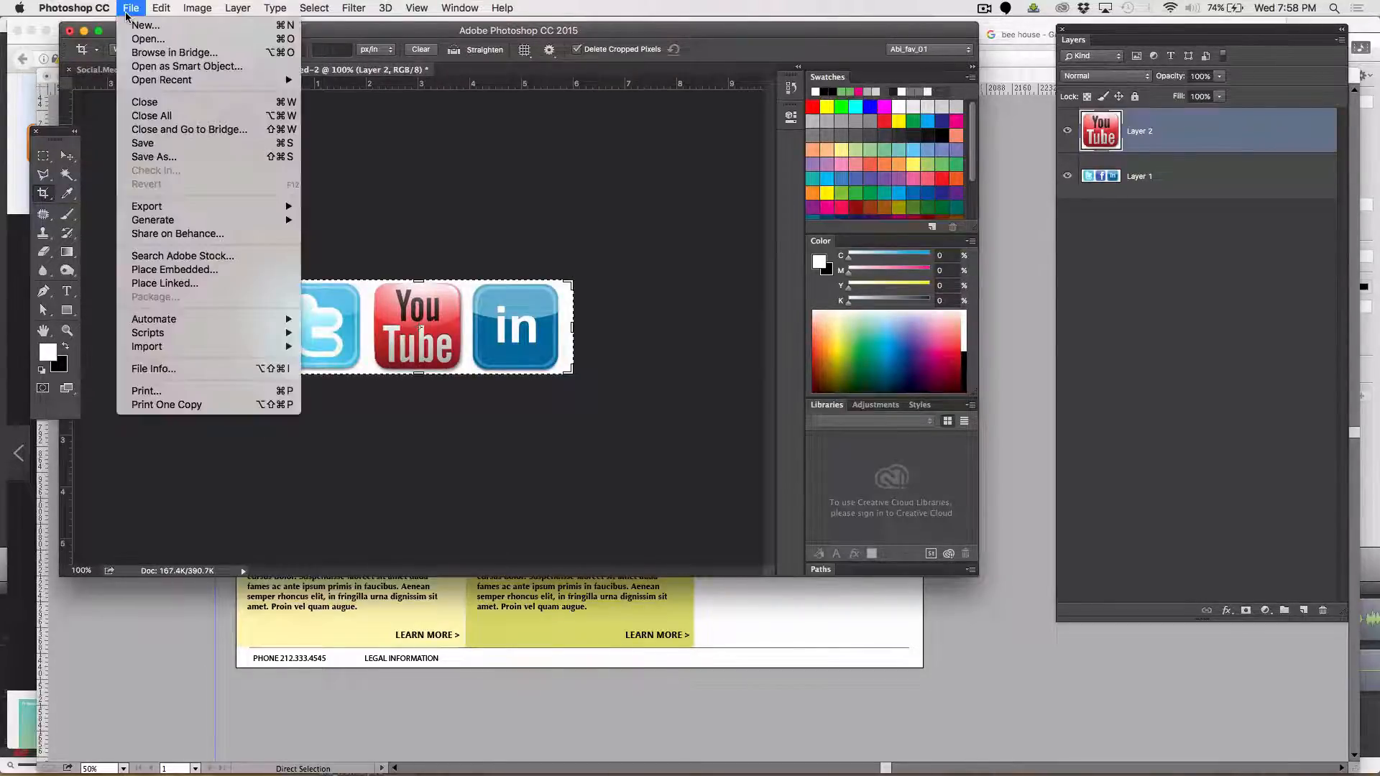
pyautogui.click(182, 157)
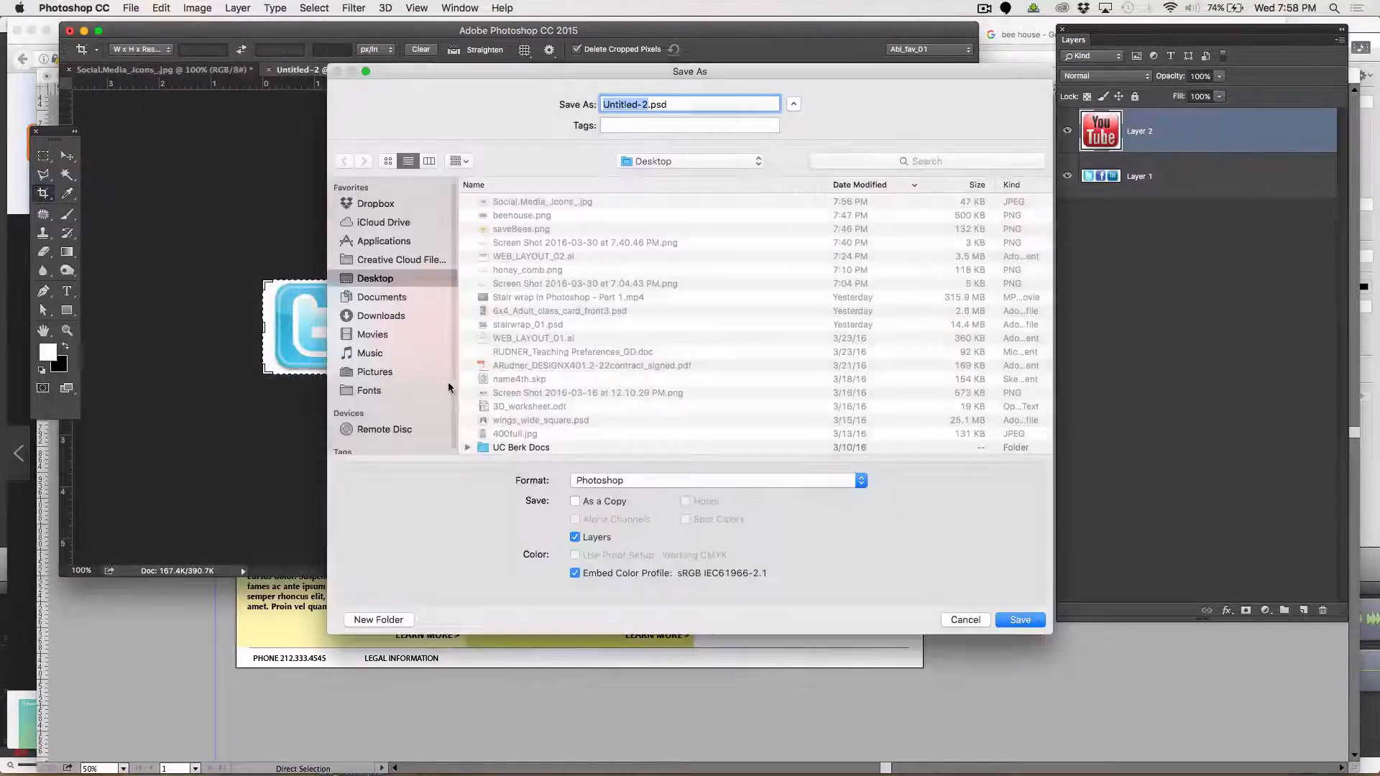
pyautogui.click(603, 480)
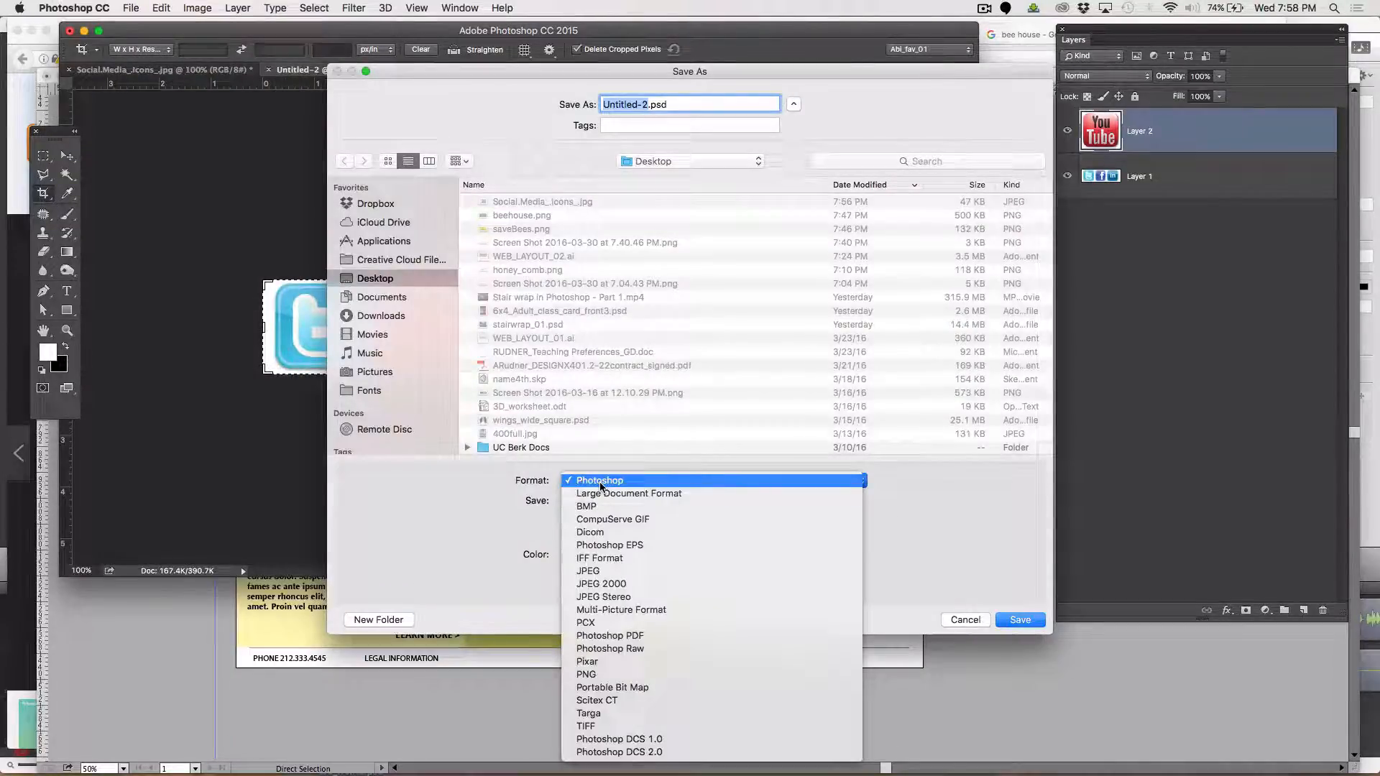
pyautogui.click(623, 676)
pyautogui.write('icons.png')
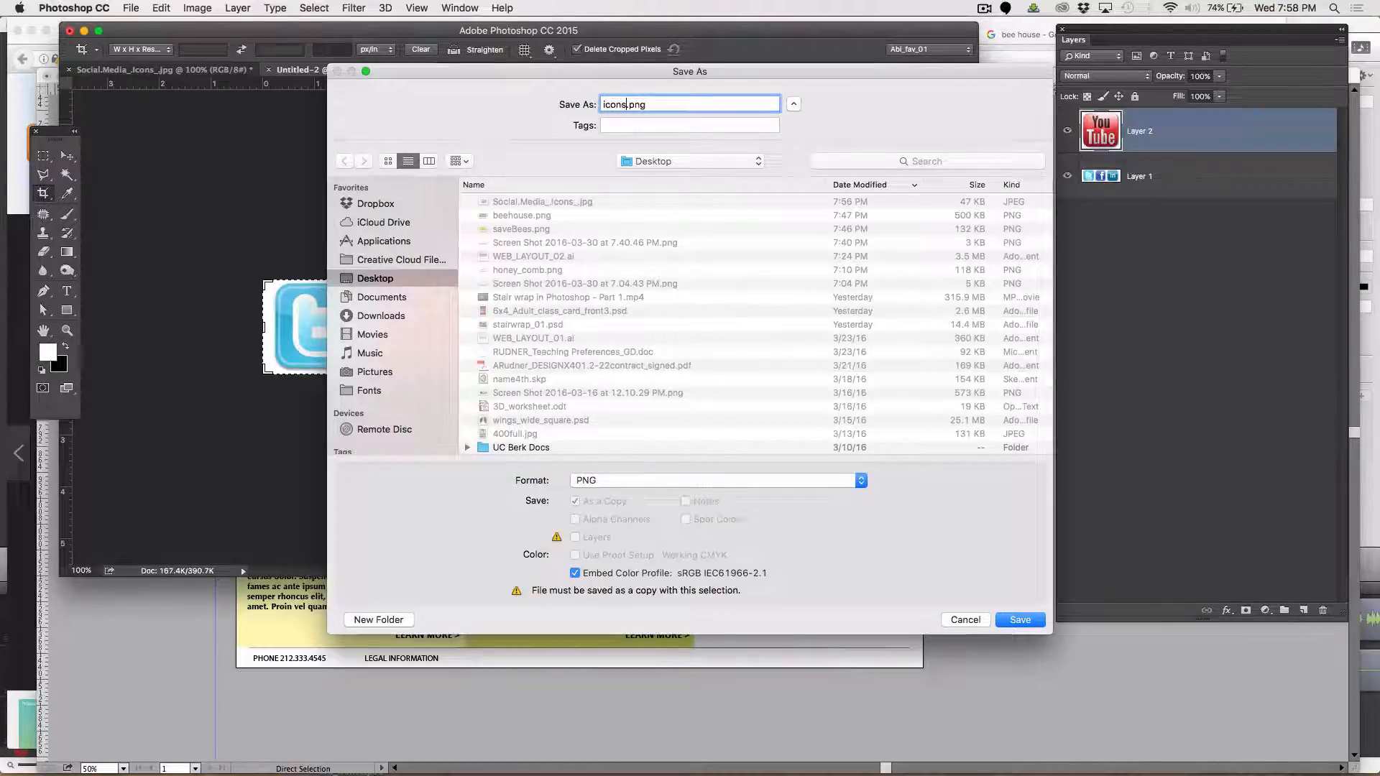
pyautogui.press('Return')
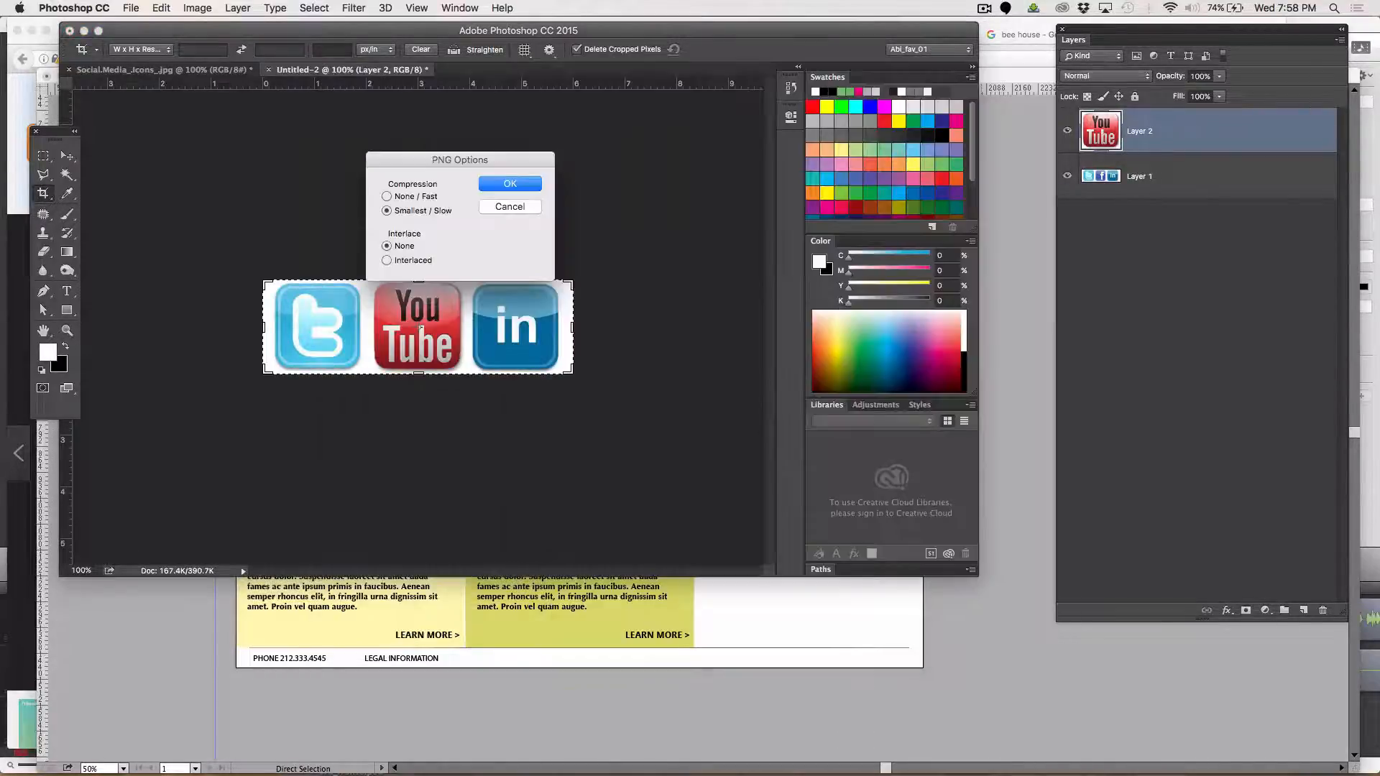
pyautogui.press('Return')
# Switch to Illustrator and place icons.png from the Desktop in the page header beside the MENU label
pyautogui.press('super+Tab')
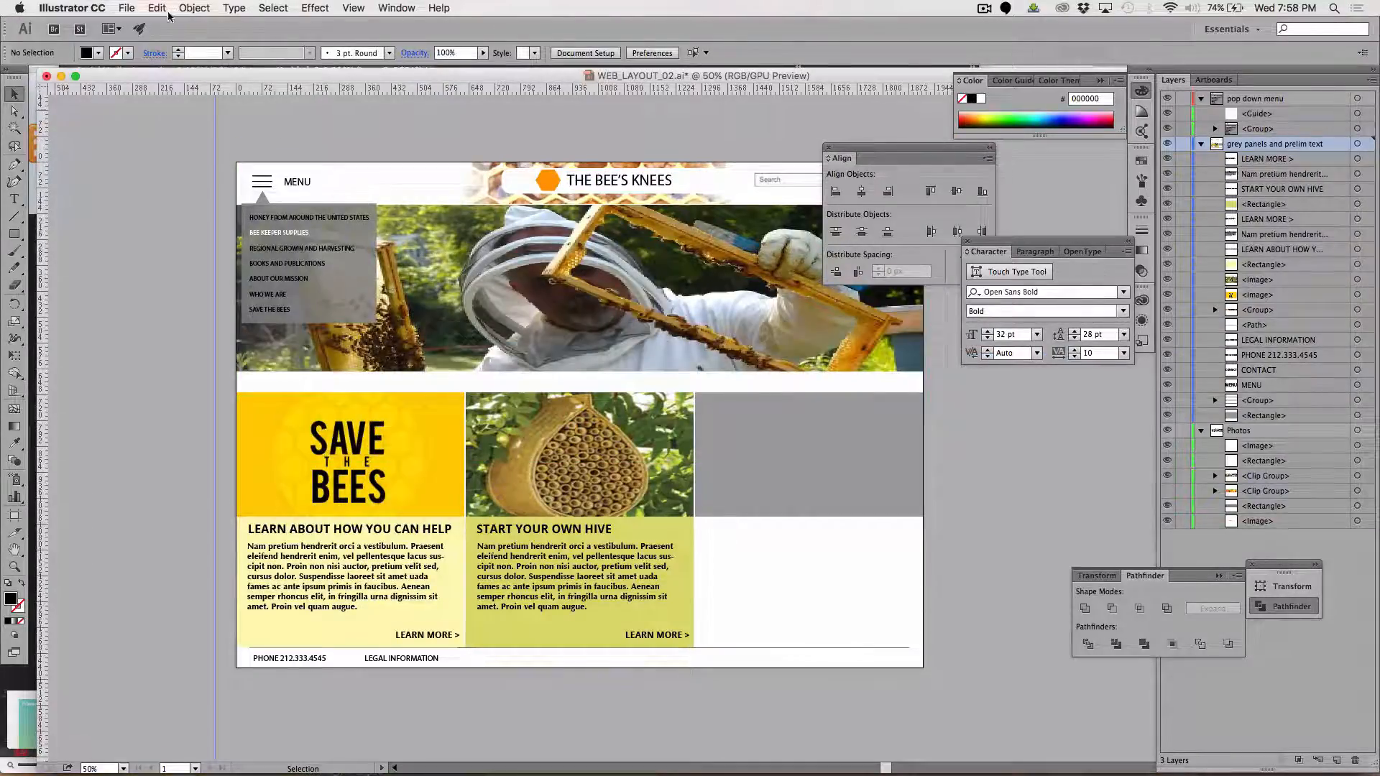
pyautogui.moveTo(893, 164); pyautogui.dragTo(1076, 171)
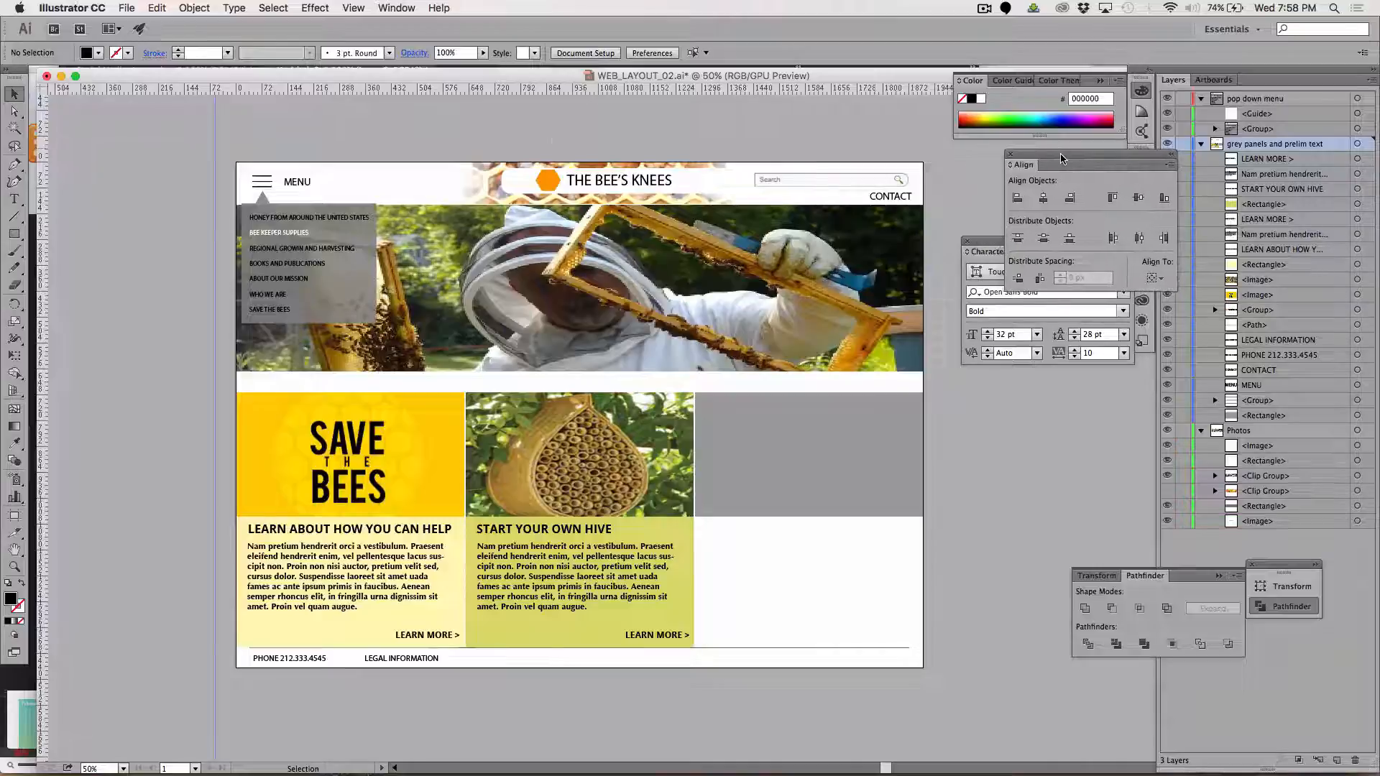
pyautogui.click(126, 7)
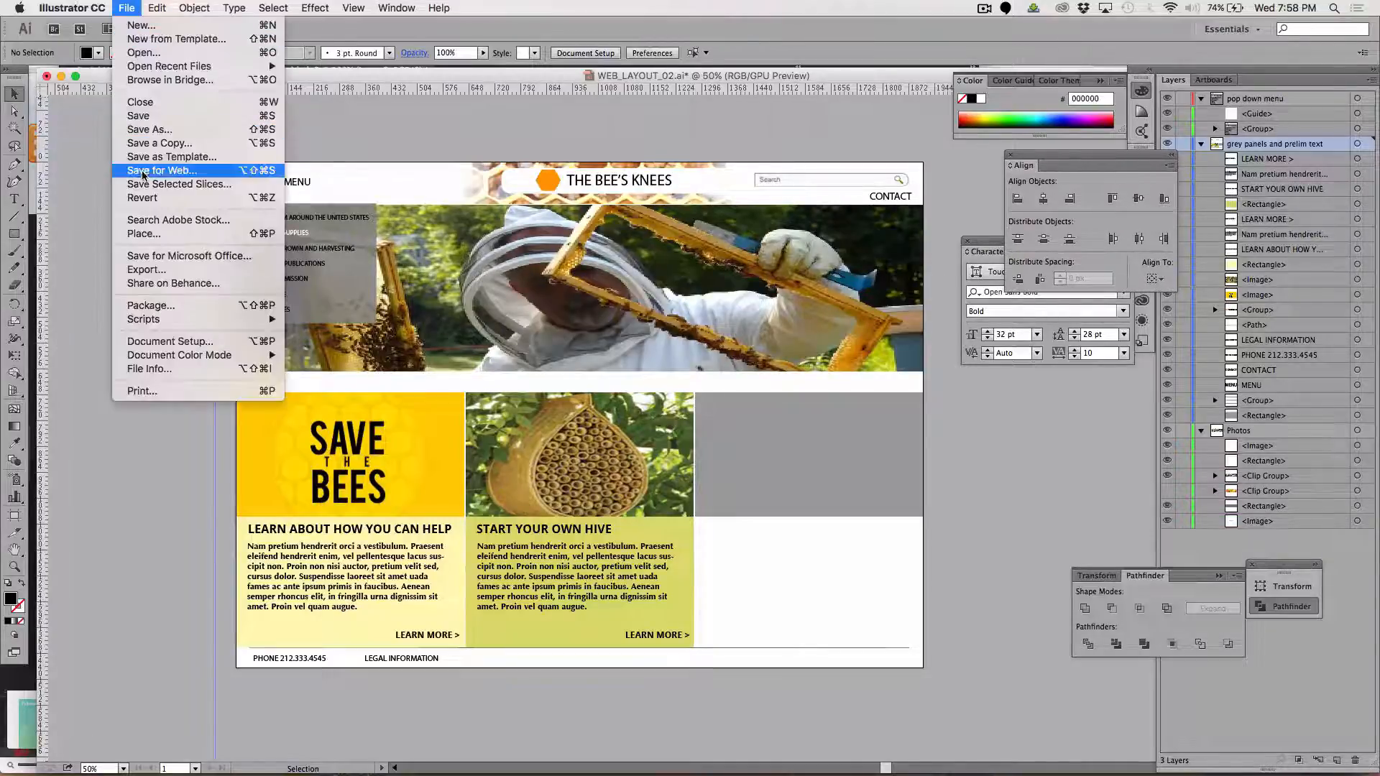
pyautogui.click(206, 235)
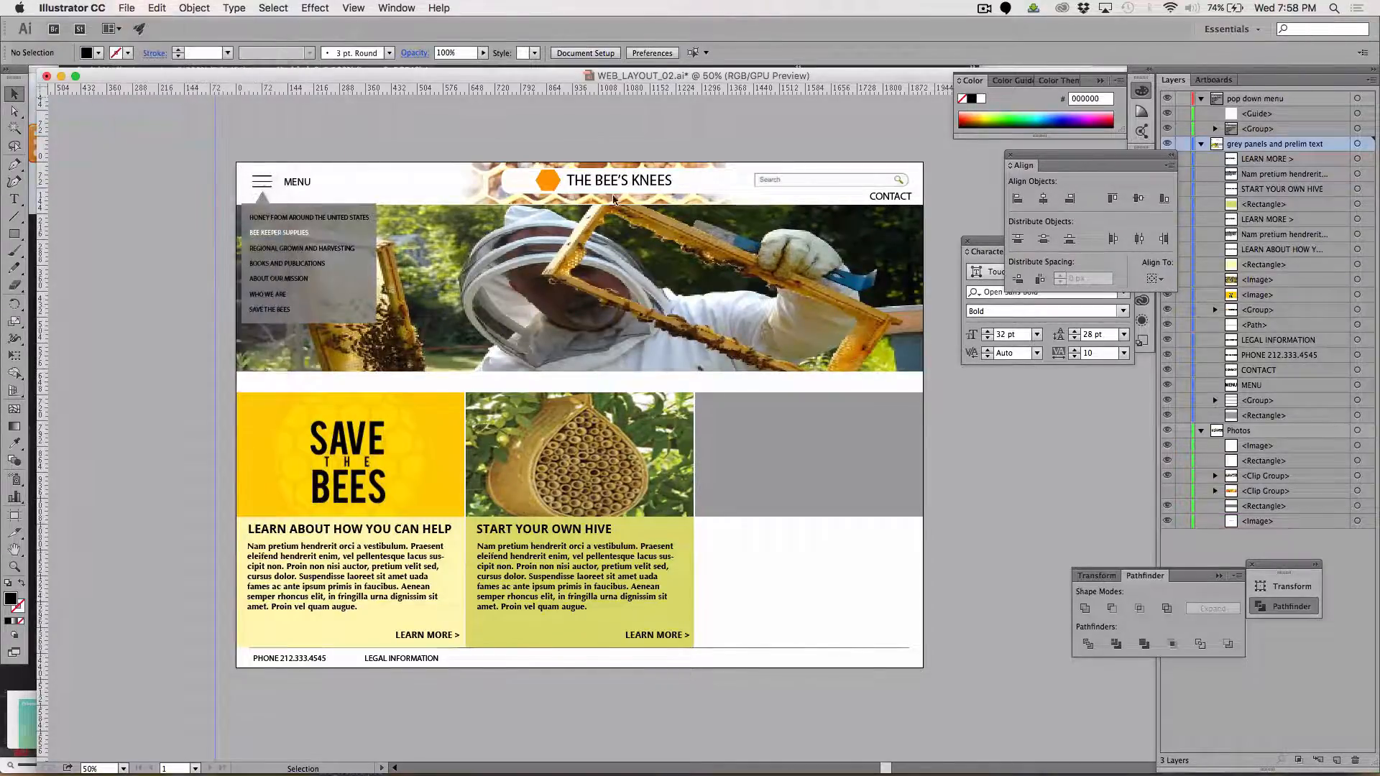
pyautogui.click(622, 178)
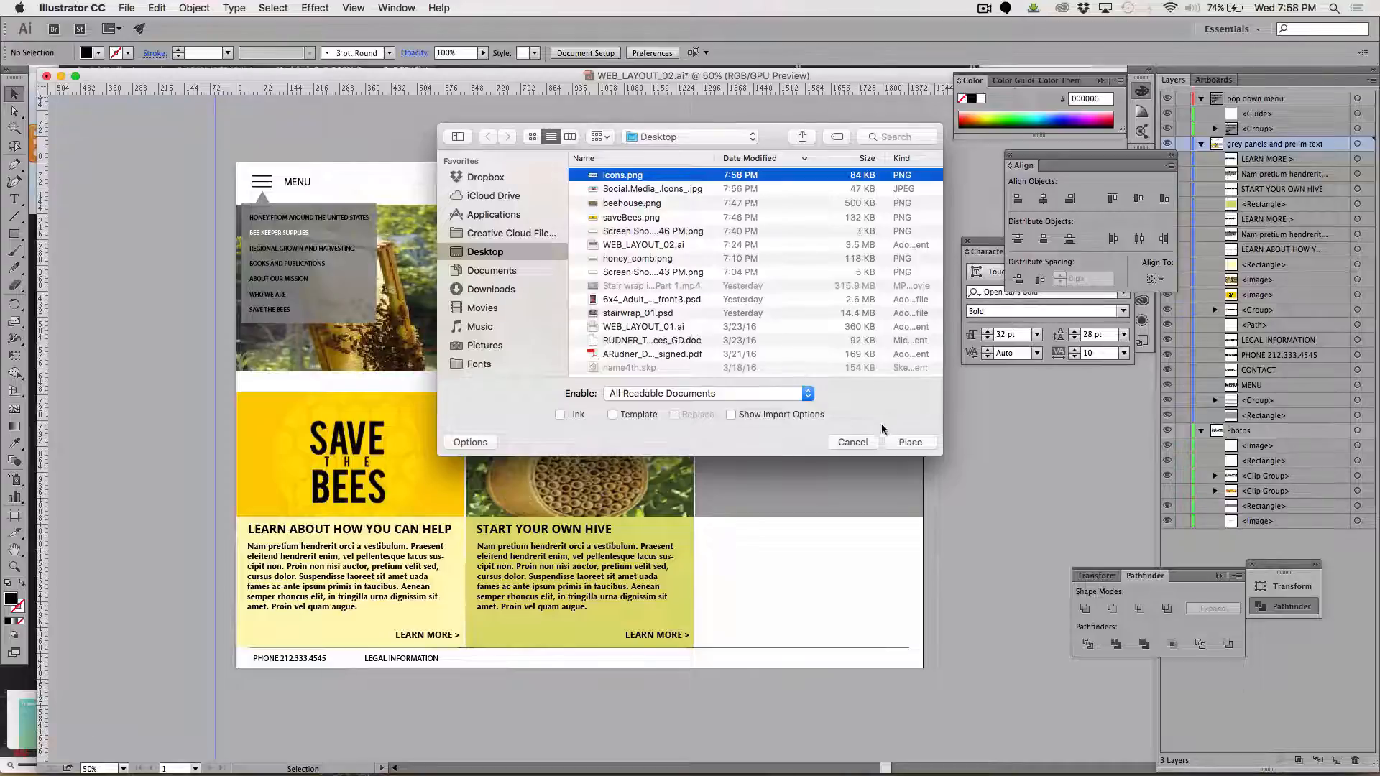
pyautogui.click(910, 442)
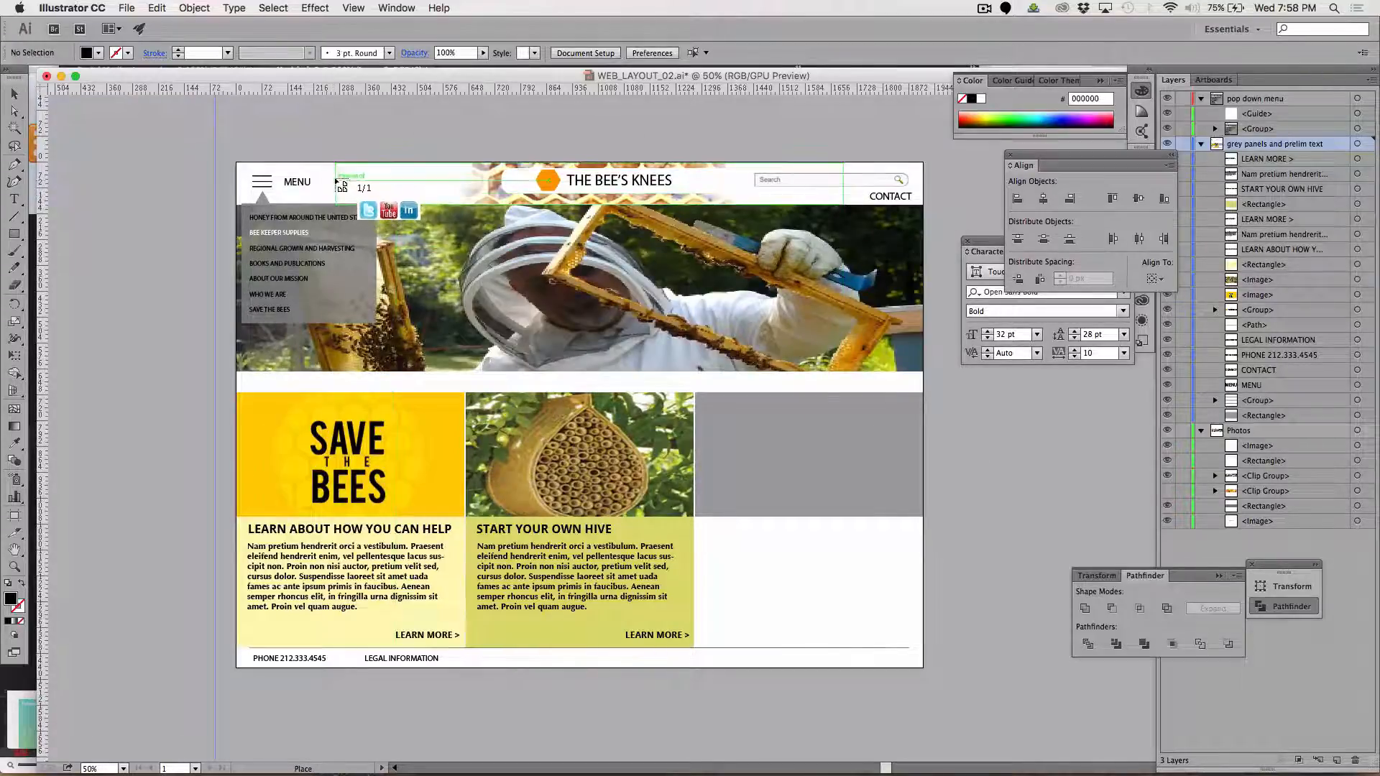
pyautogui.moveTo(335, 177); pyautogui.dragTo(449, 200)
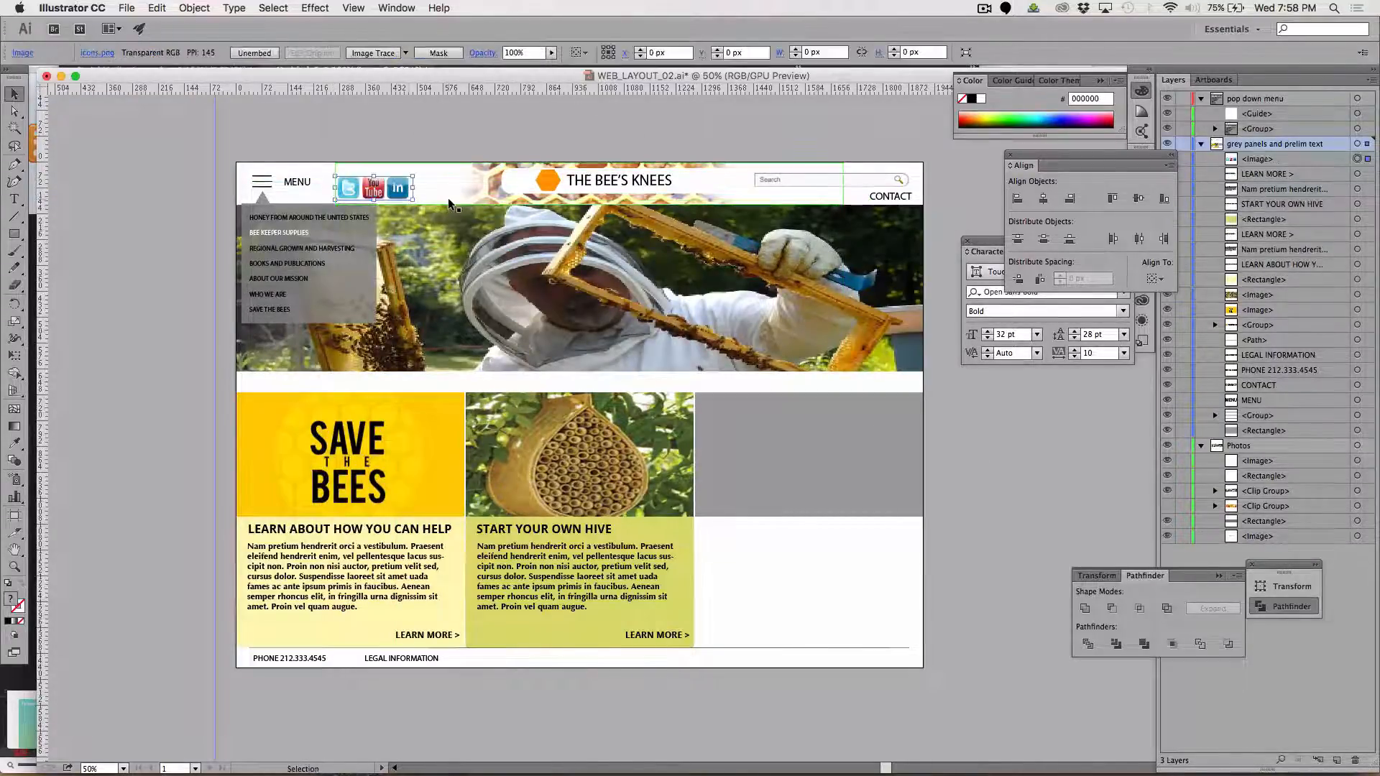
# Nudge the social media icons slightly up and away from the MENU label, and save the layout
pyautogui.click(134, 133)
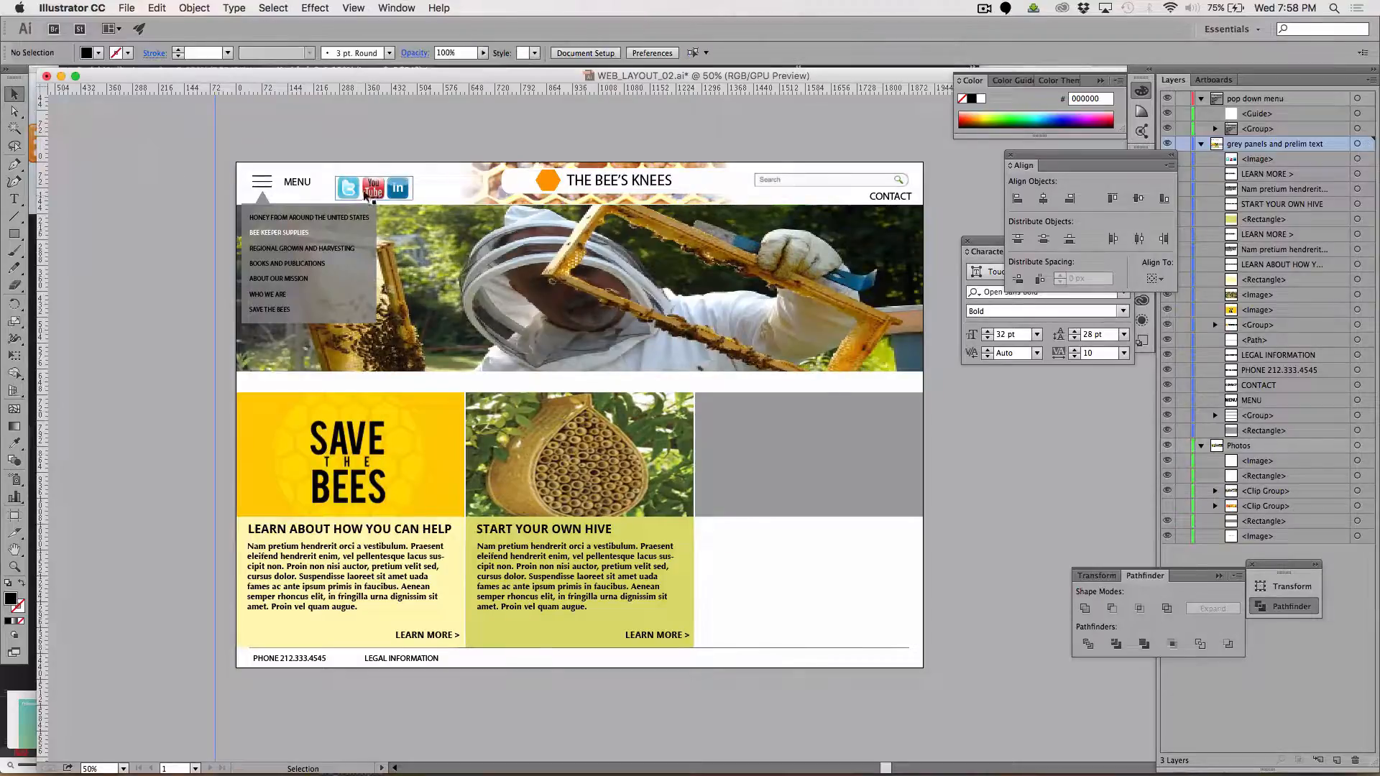
pyautogui.moveTo(363, 194)
pyautogui.mouseDown()
pyautogui.moveTo(401, 185)
pyautogui.moveTo(357, 188)
pyautogui.mouseUp()
pyautogui.click(349, 139)
pyautogui.click(366, 122)
pyautogui.moveTo(489, 772)
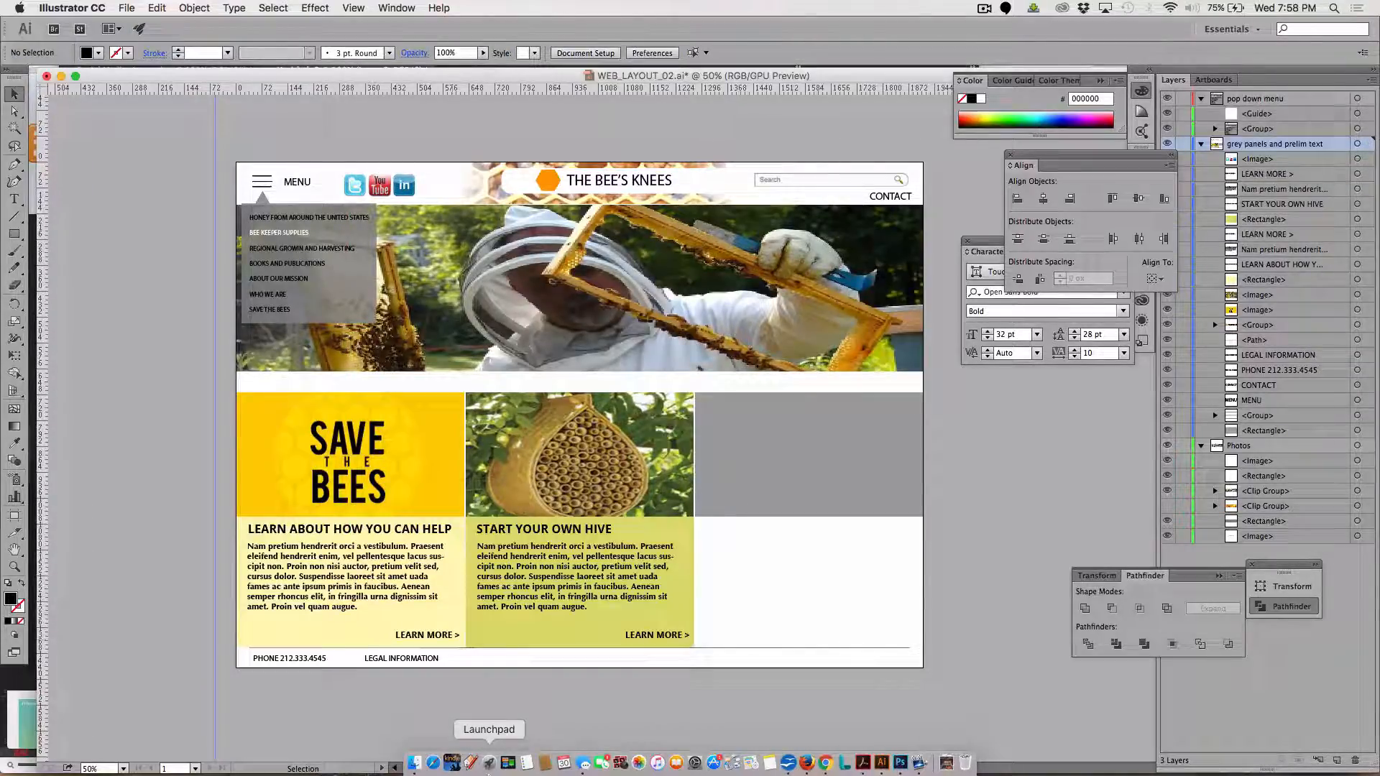
pyautogui.press('super+s')
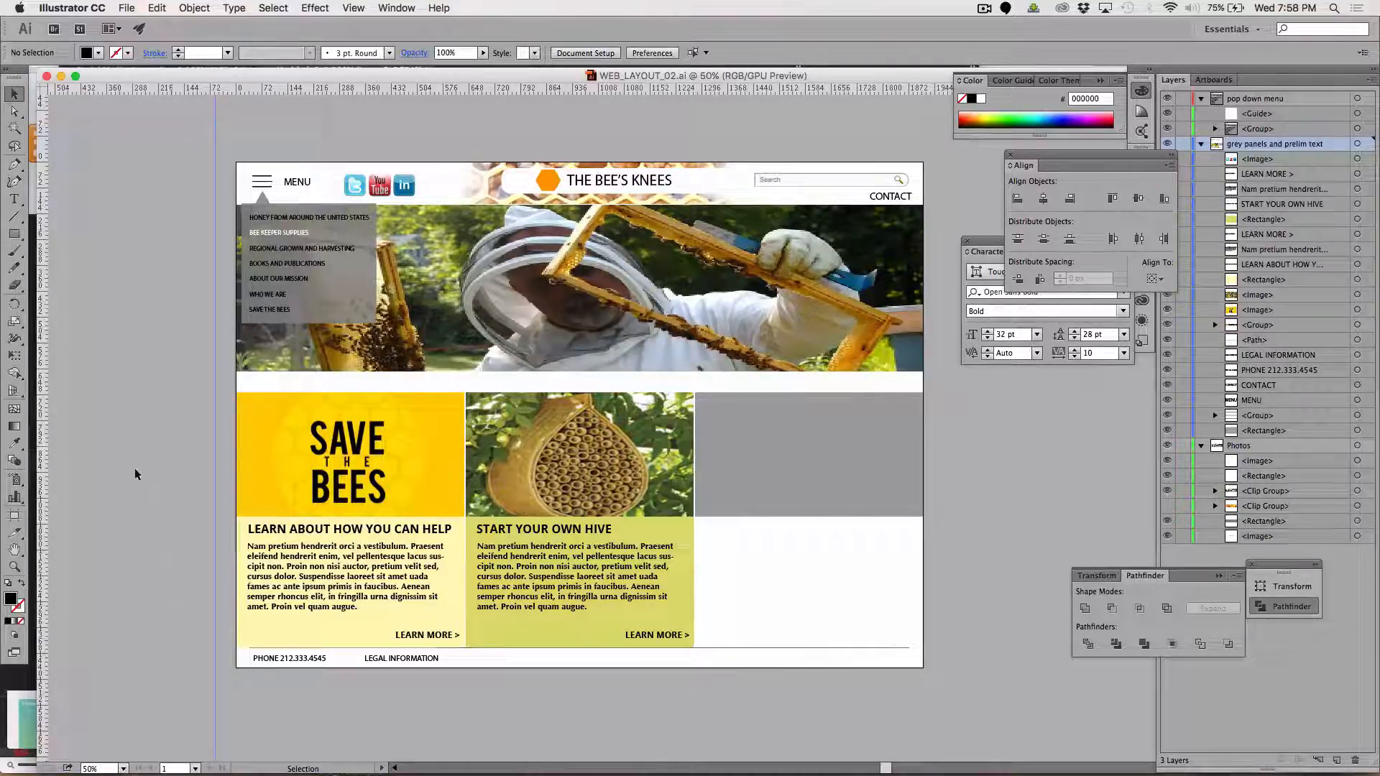
# Hide the pop down menu layer so its panel no longer covers the beekeeper photo
pyautogui.press('super+equal')
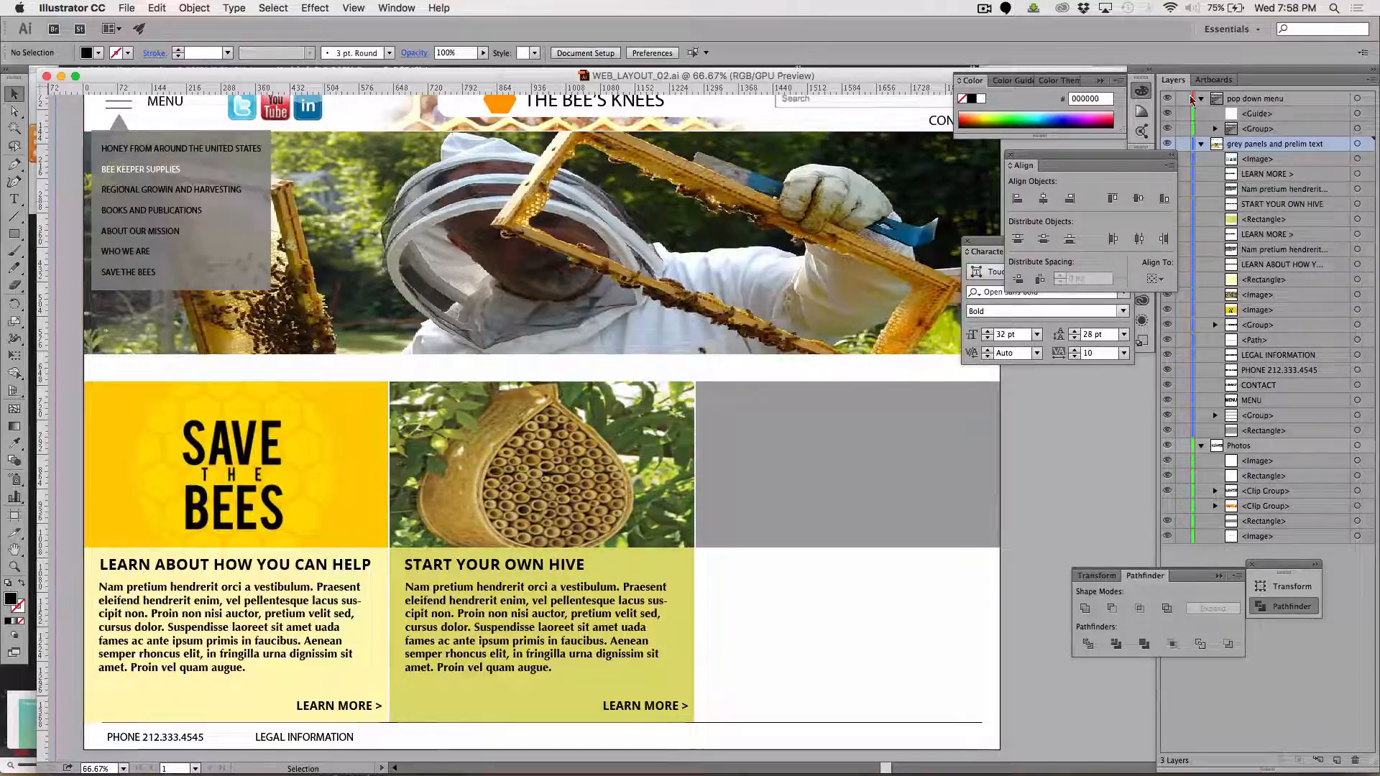
pyautogui.click(1167, 99)
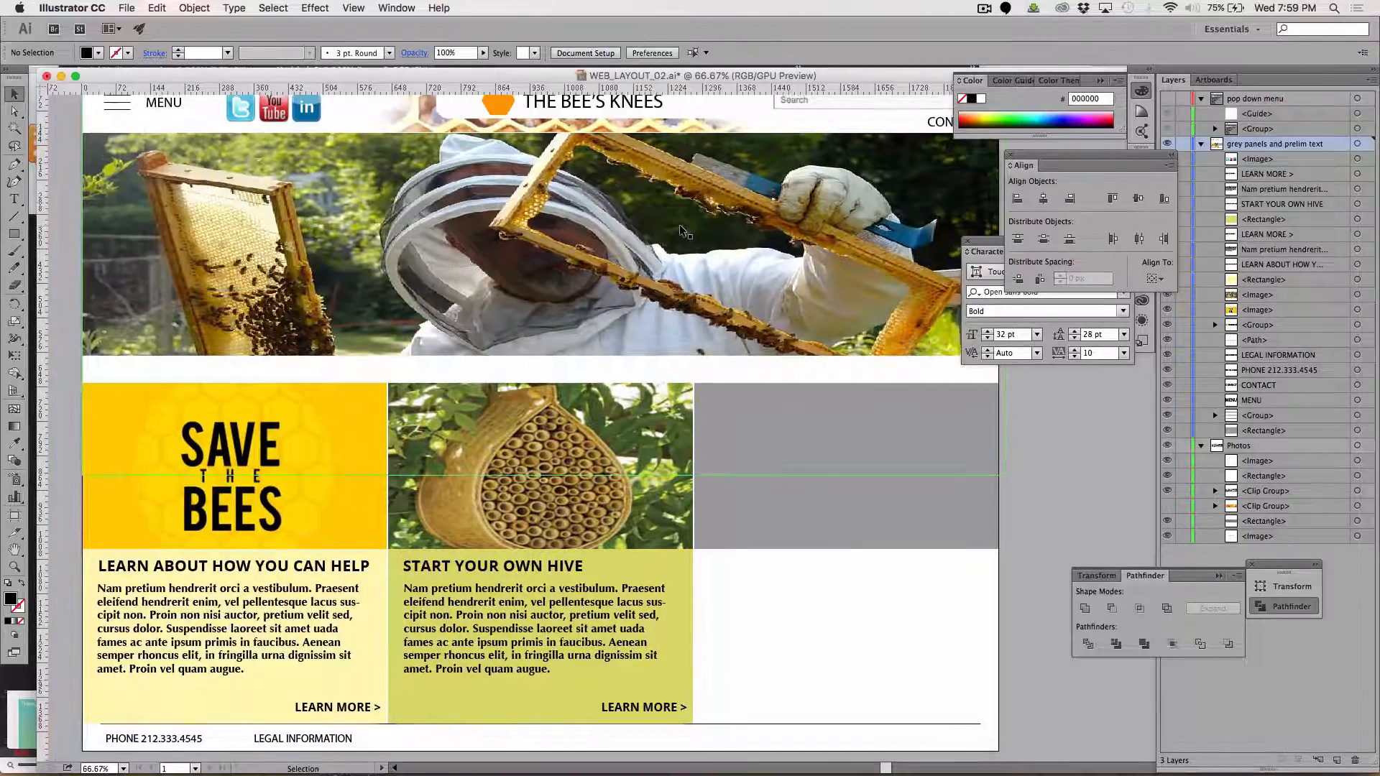
pyautogui.hscroll(2, 682, 230)
pyautogui.scroll(1, 681, 230)
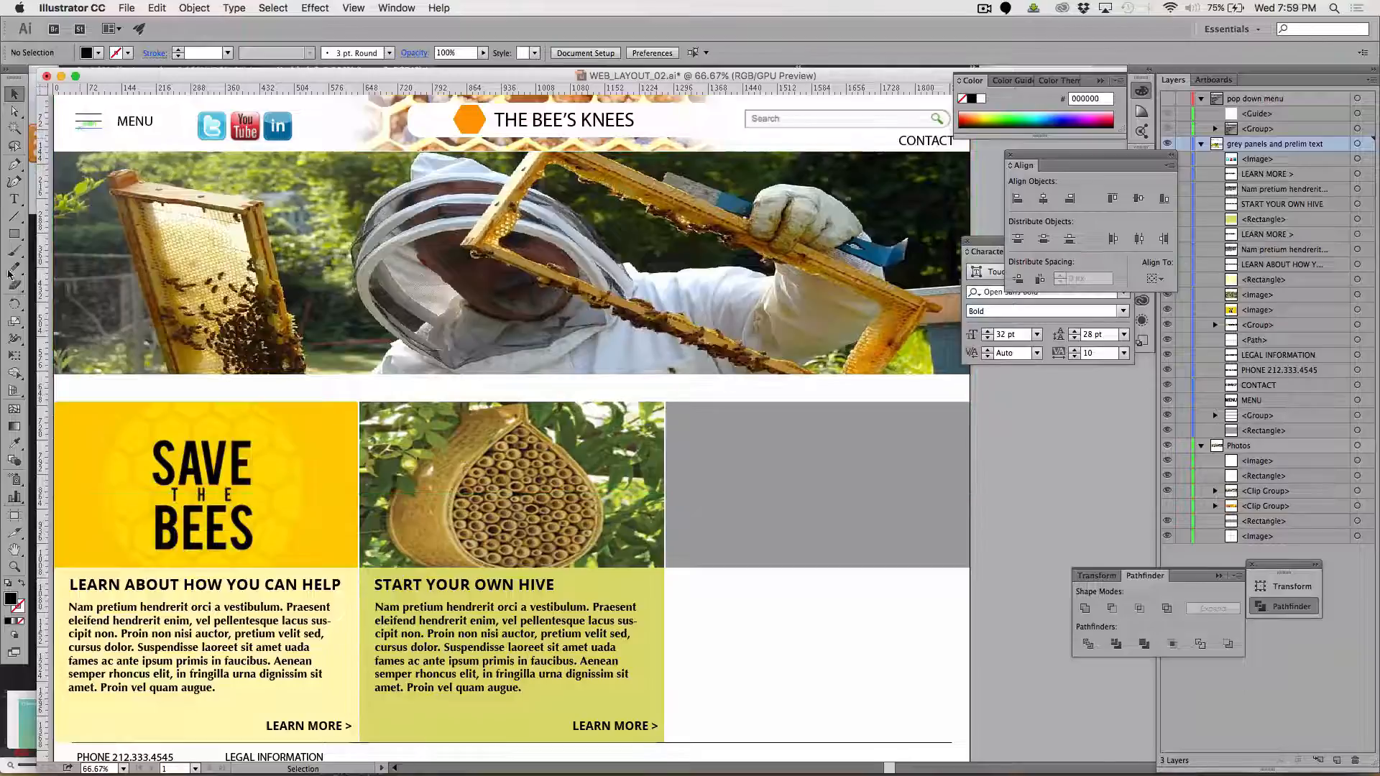
# Draw a circle about 70 px across near the lower edge of the beekeeper photo and fill it with white (FFFFFF)
pyautogui.moveTo(16, 234); pyautogui.dragTo(60, 268)
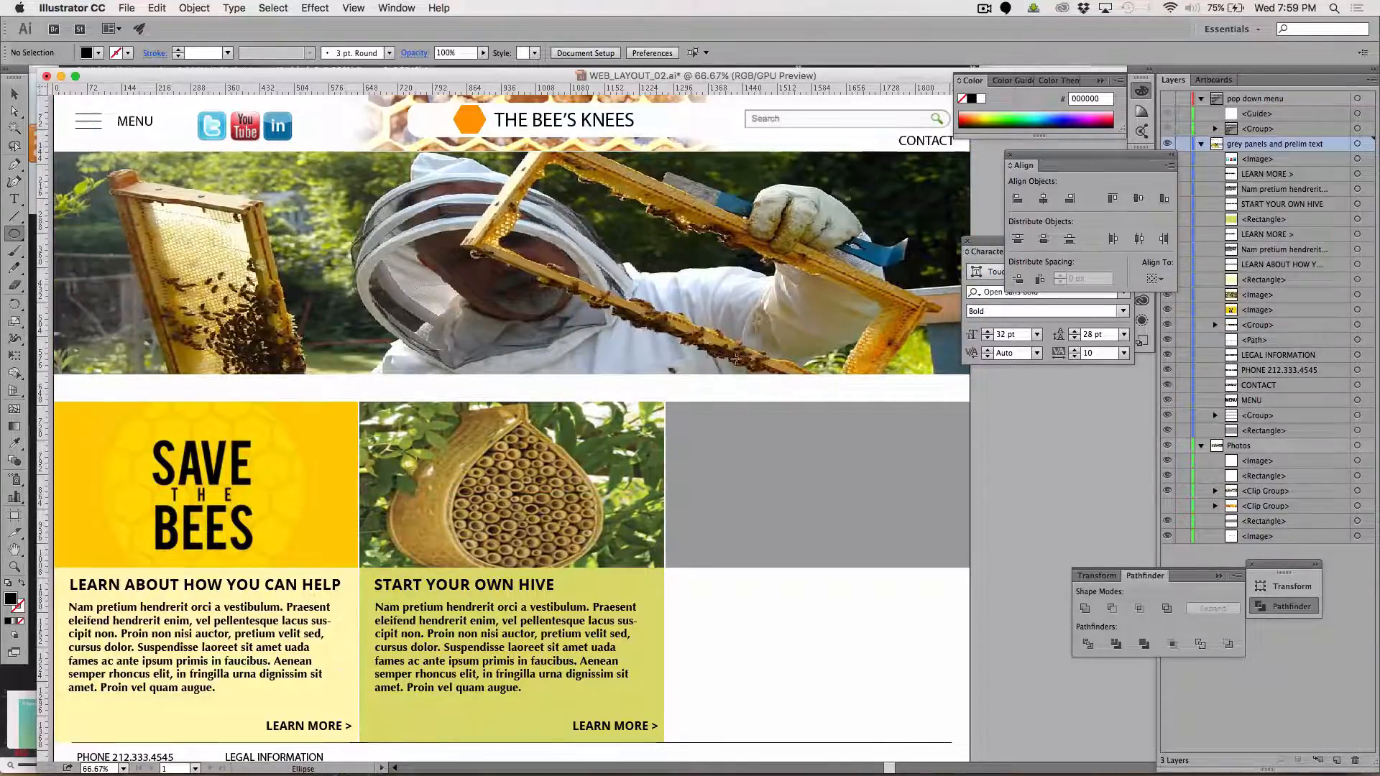
pyautogui.moveTo(649, 335); pyautogui.dragTo(681, 367)
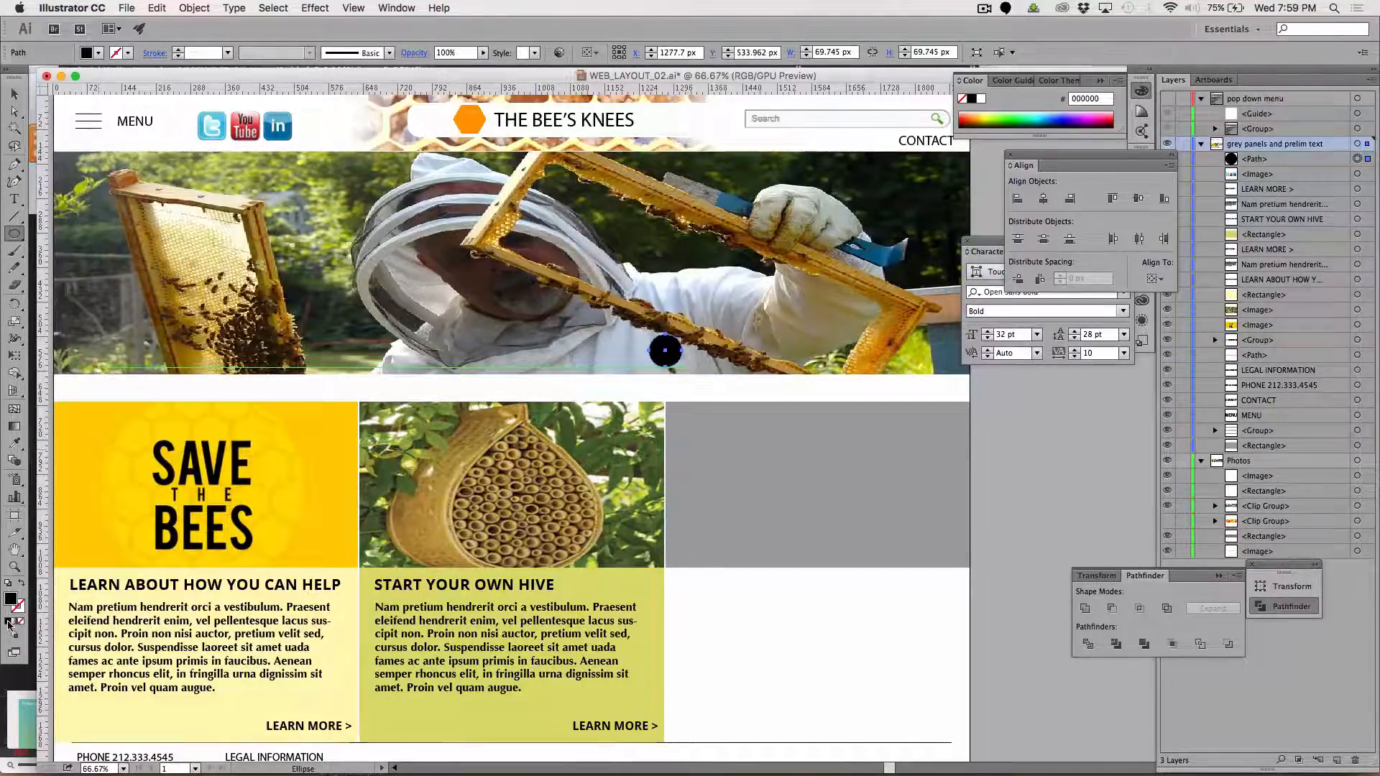
pyautogui.doubleClick(11, 599)
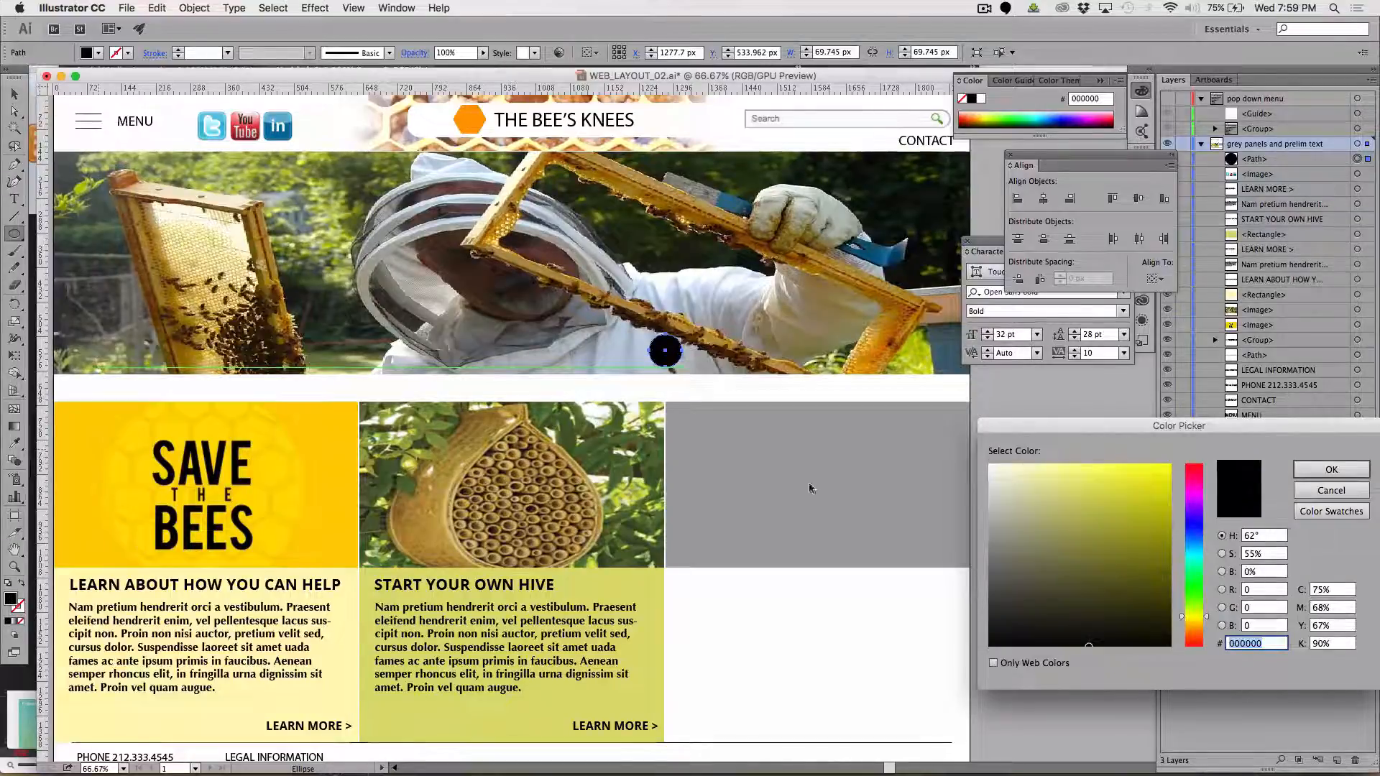
pyautogui.write('ffffff')
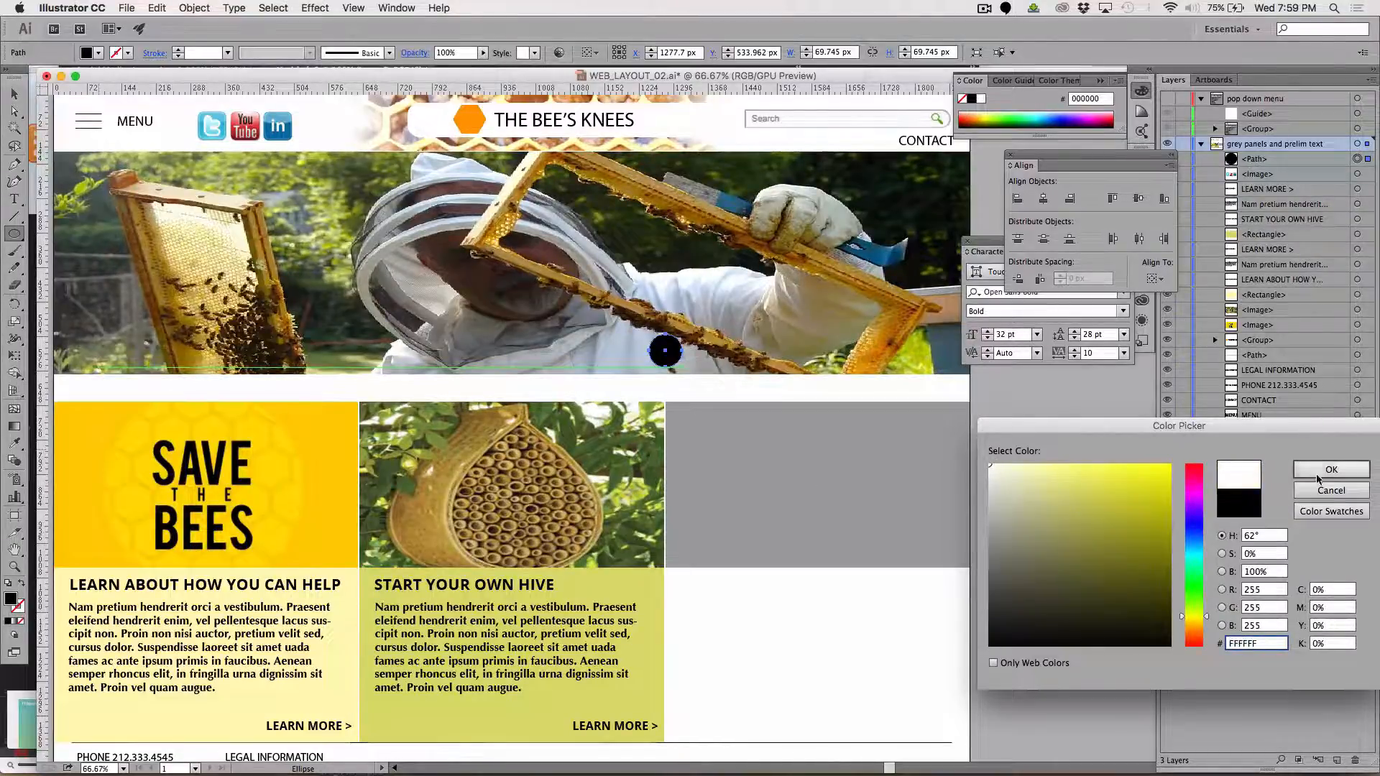
pyautogui.press('Return')
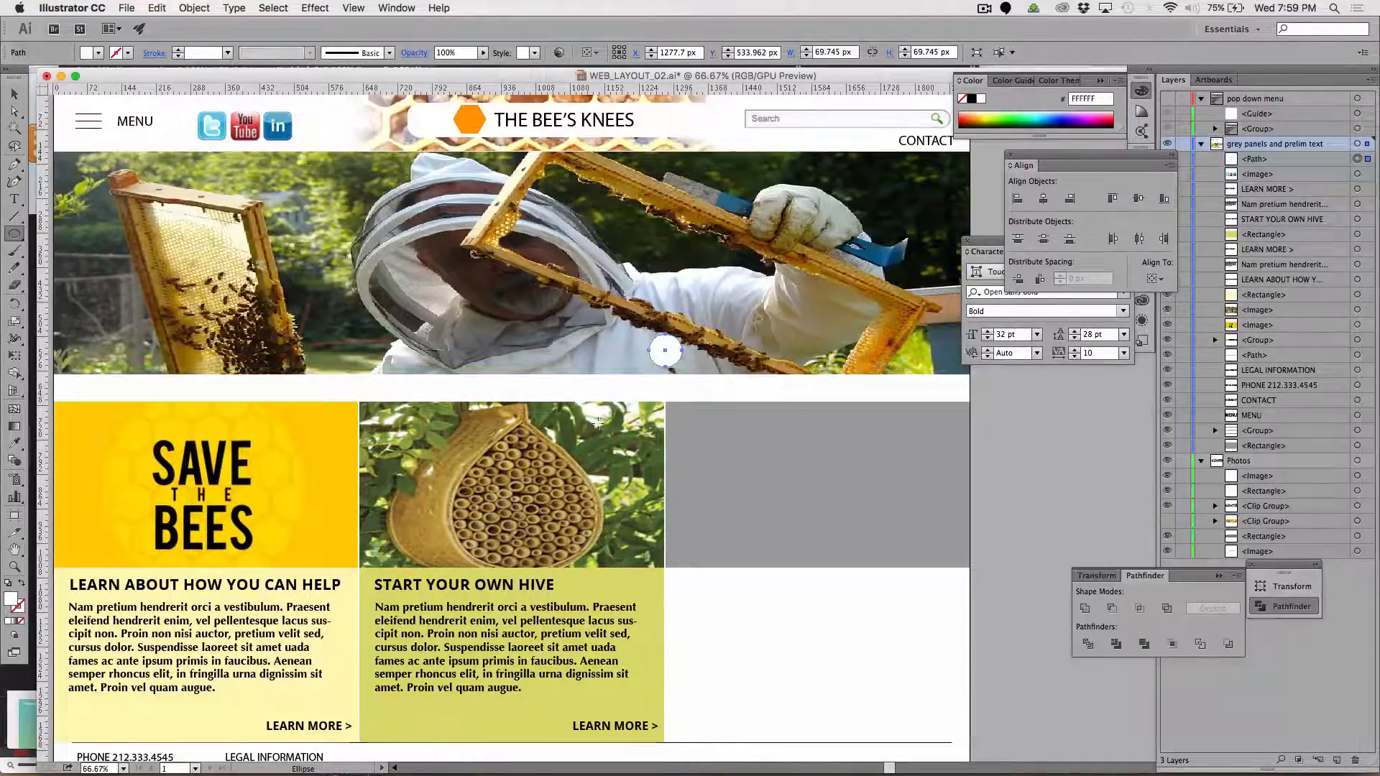
# Give the circle a 1 pt near-black stroke (020202) and scale it down to about 35 px across
pyautogui.doubleClick(19, 608)
pyautogui.moveTo(1000, 603); pyautogui.dragTo(991, 643)
pyautogui.click(1331, 470)
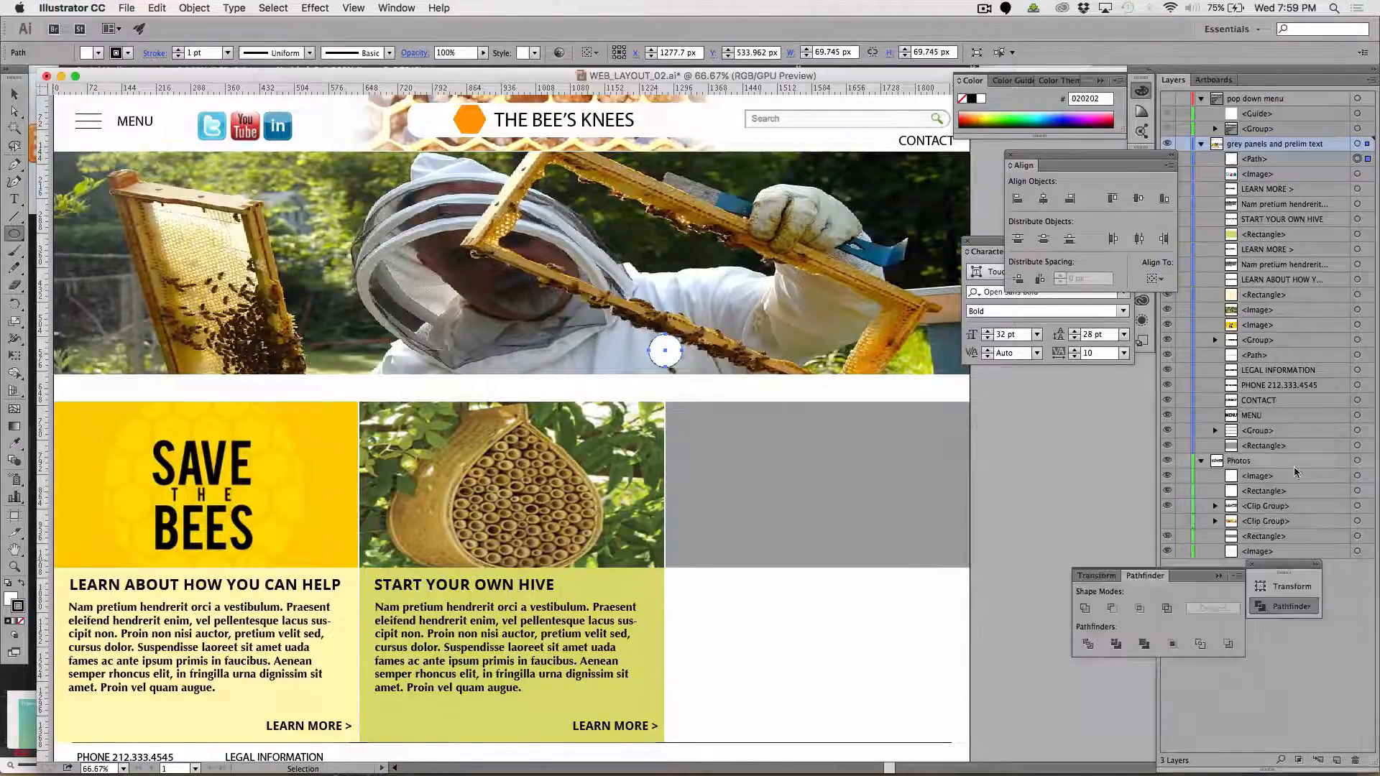
pyautogui.press('s')
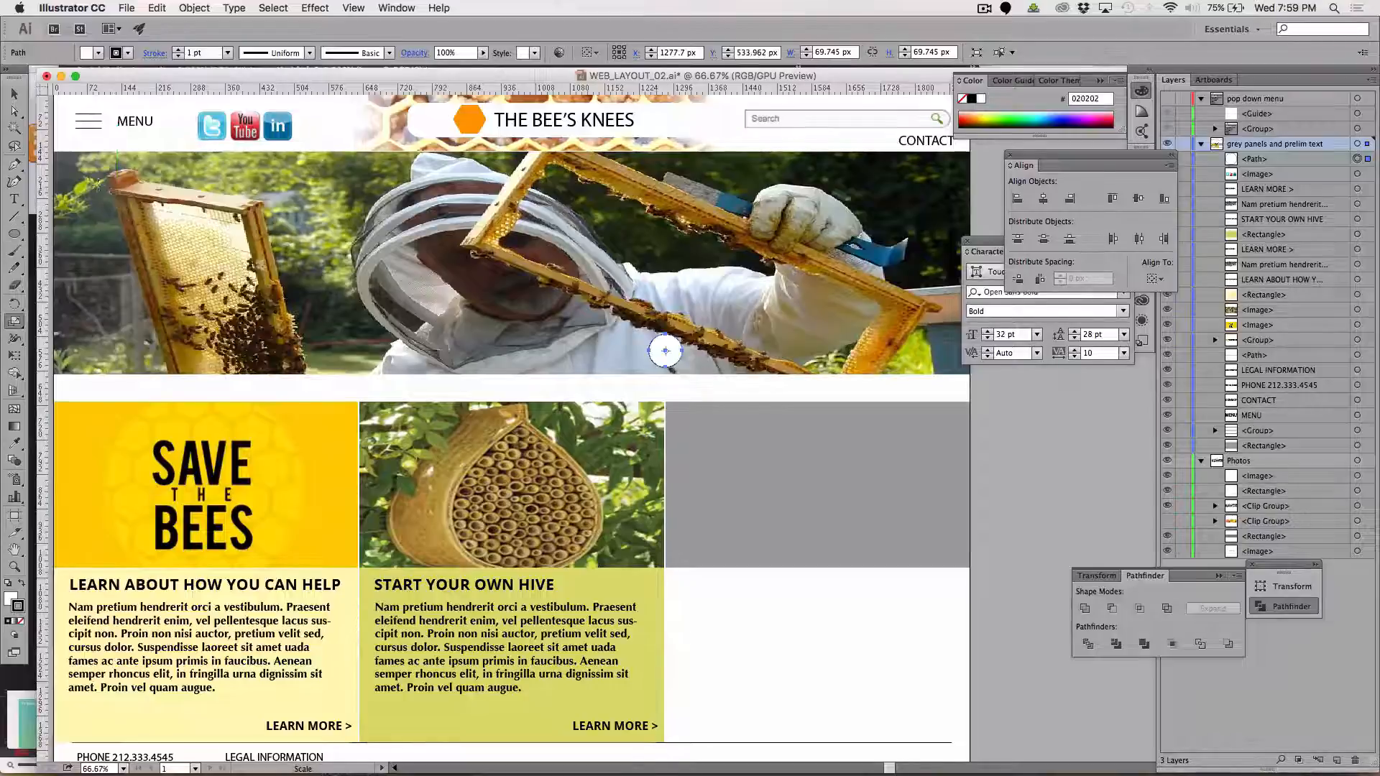
pyautogui.moveTo(754, 286); pyautogui.dragTo(751, 329)
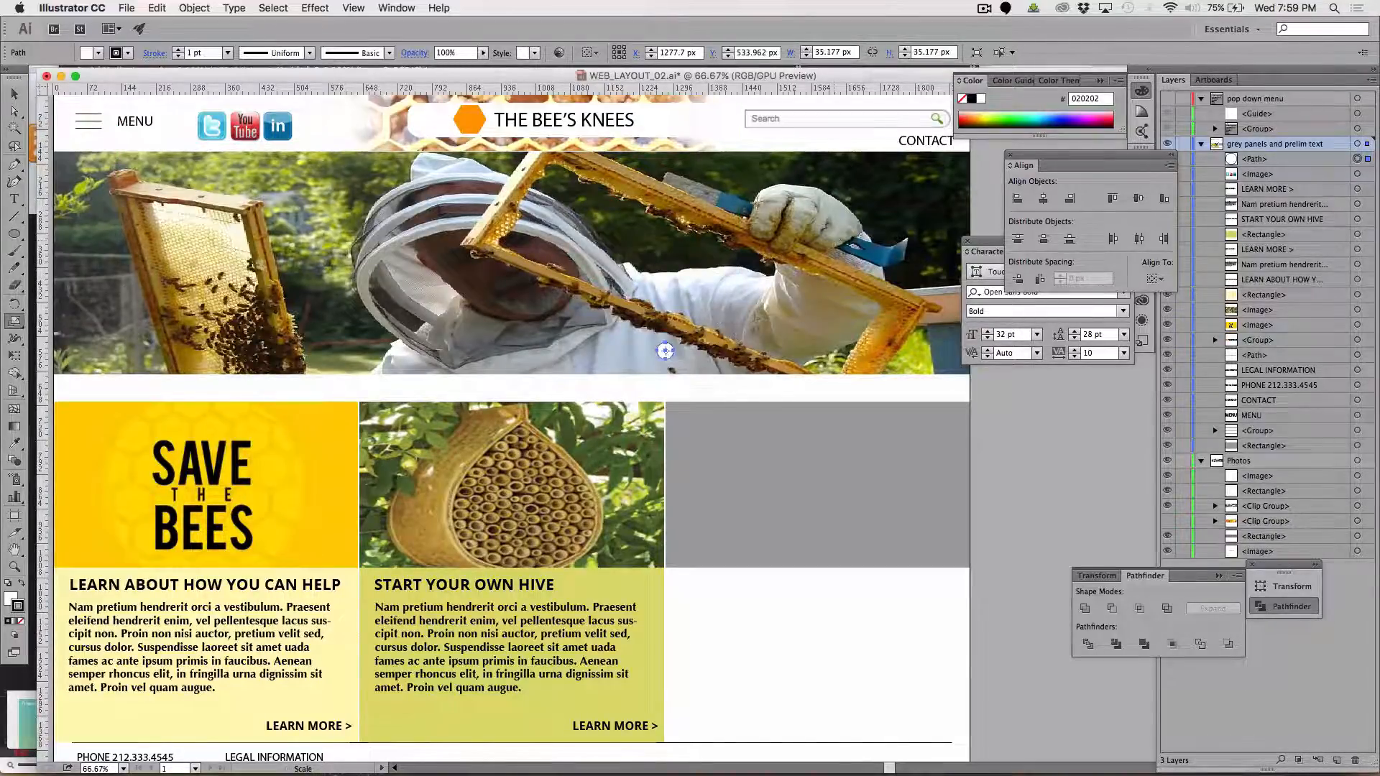
# Move the circle to the photo's lower right corner and duplicate it twice leftward into an evenly spaced row of three
pyautogui.click(15, 94)
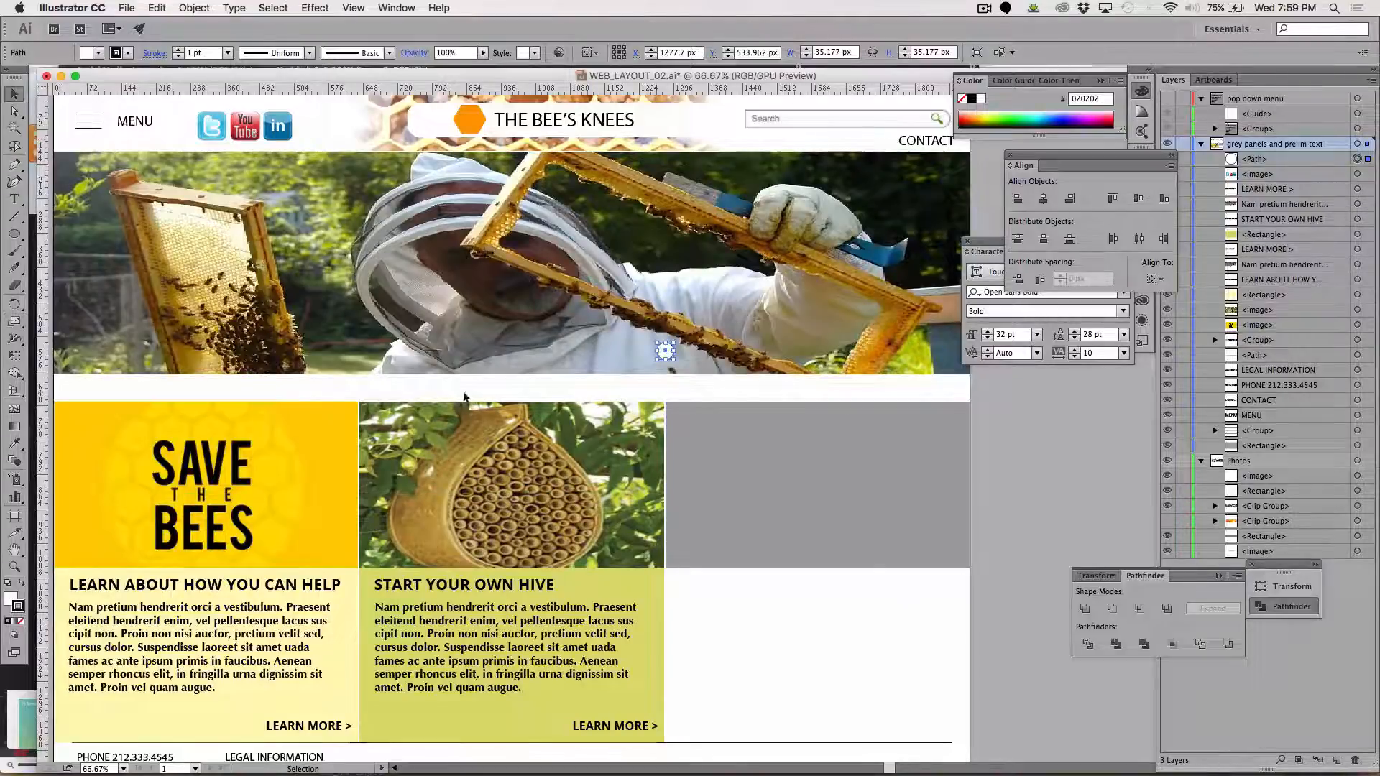
pyautogui.moveTo(665, 350); pyautogui.dragTo(946, 371)
pyautogui.press('super+d')
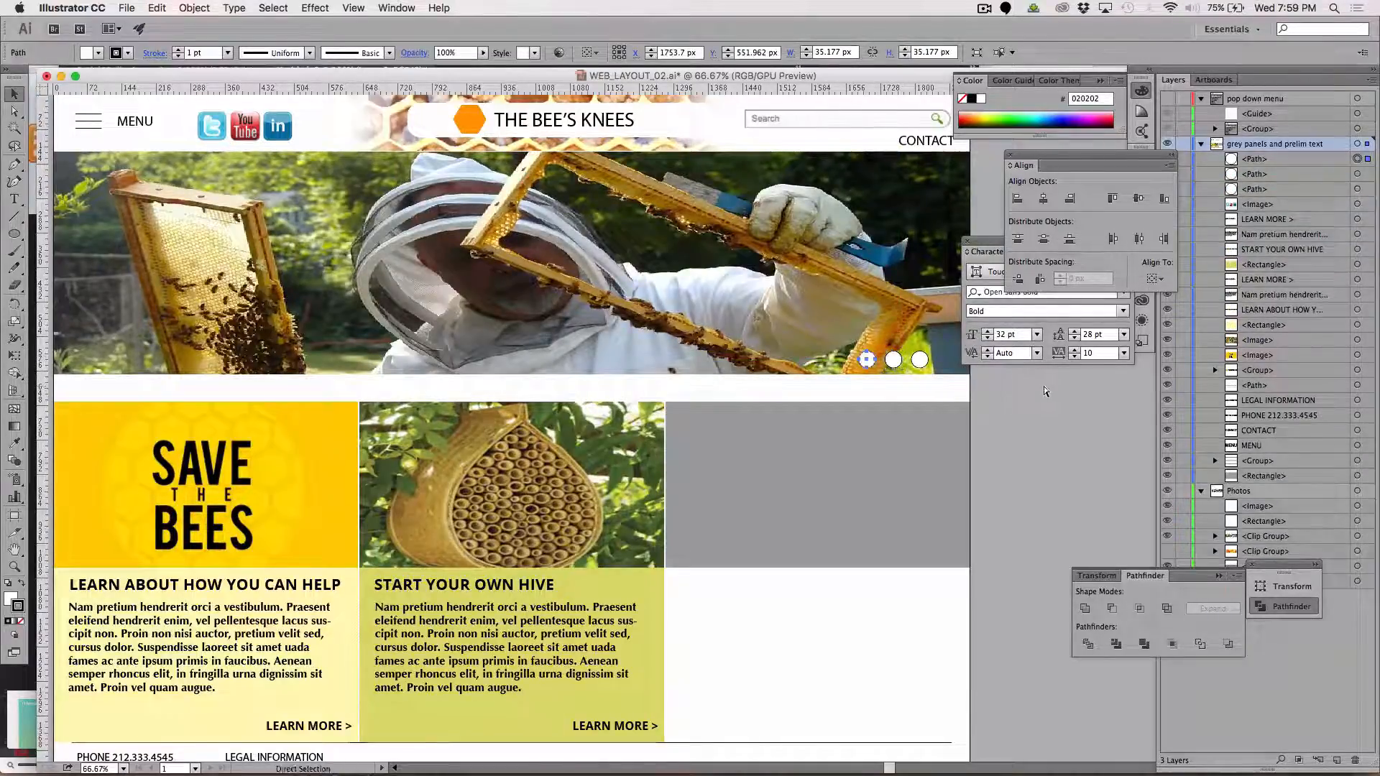
# Fill the middle circle of the row with grey (989898) and deselect it
pyautogui.click(893, 360)
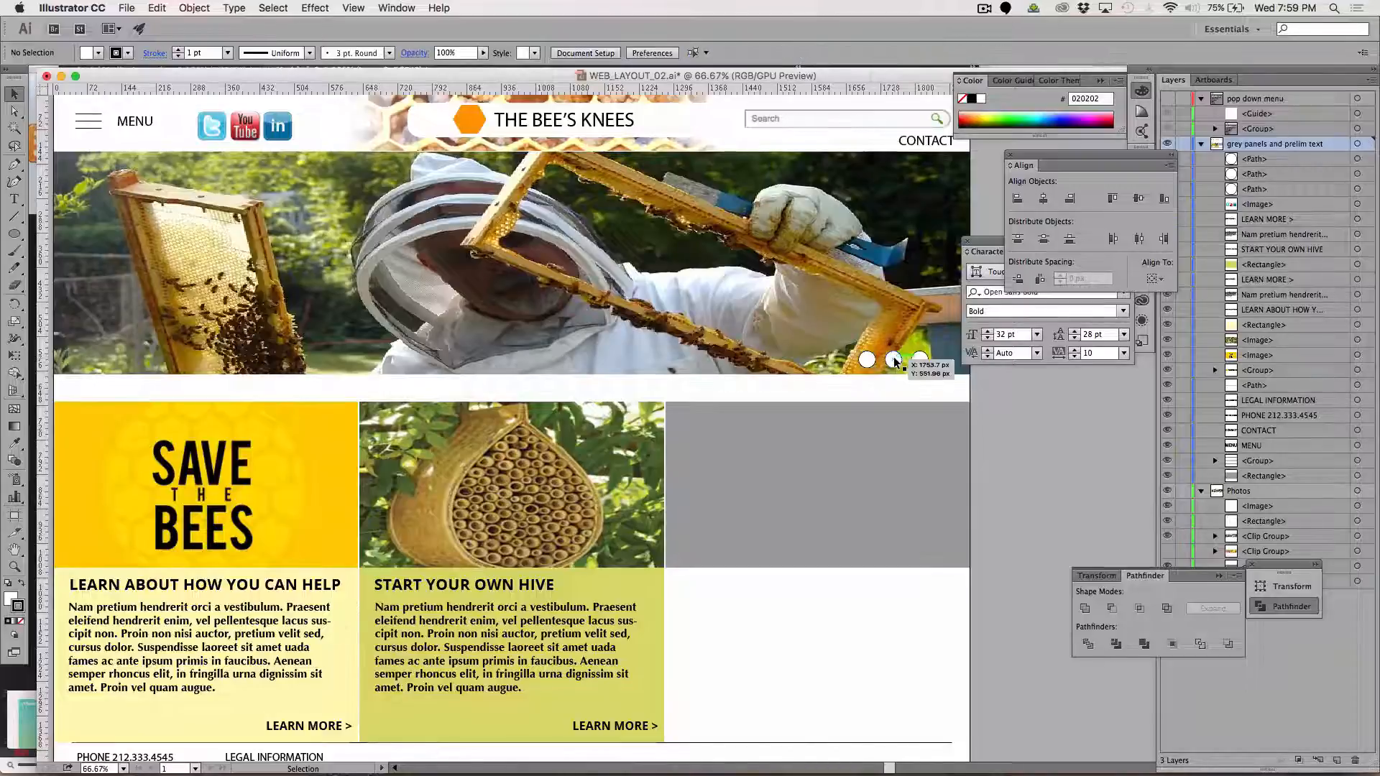
pyautogui.doubleClick(10, 599)
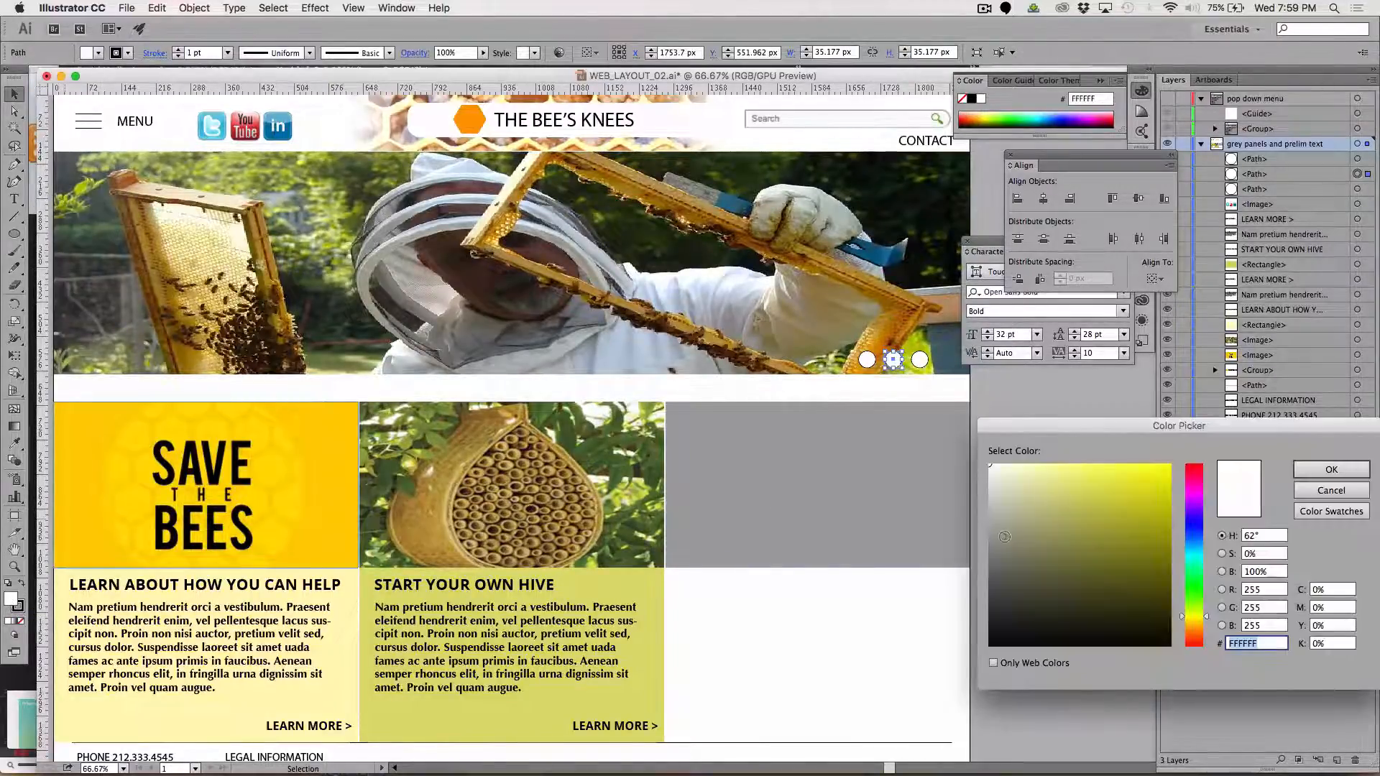
pyautogui.write('9B9B9B')
pyautogui.click(1331, 470)
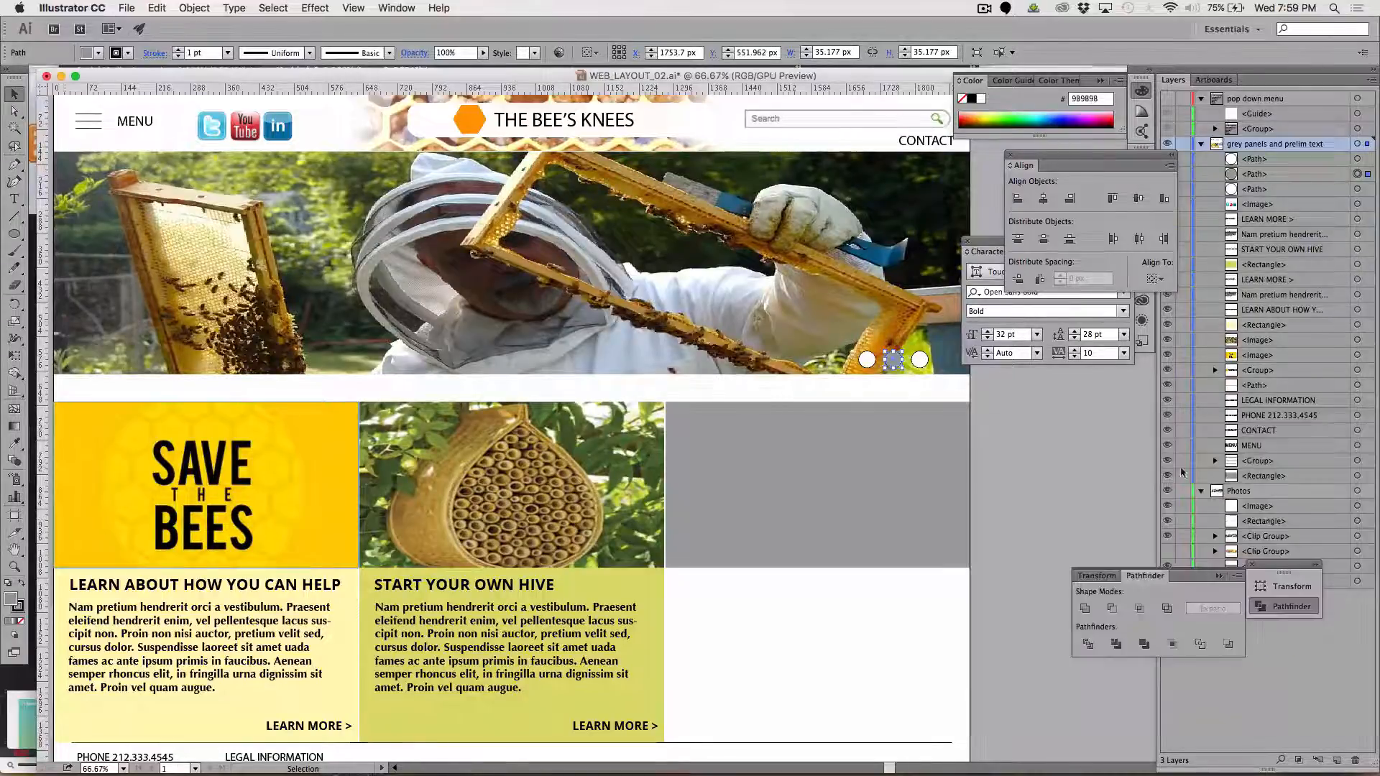
pyautogui.click(1136, 560)
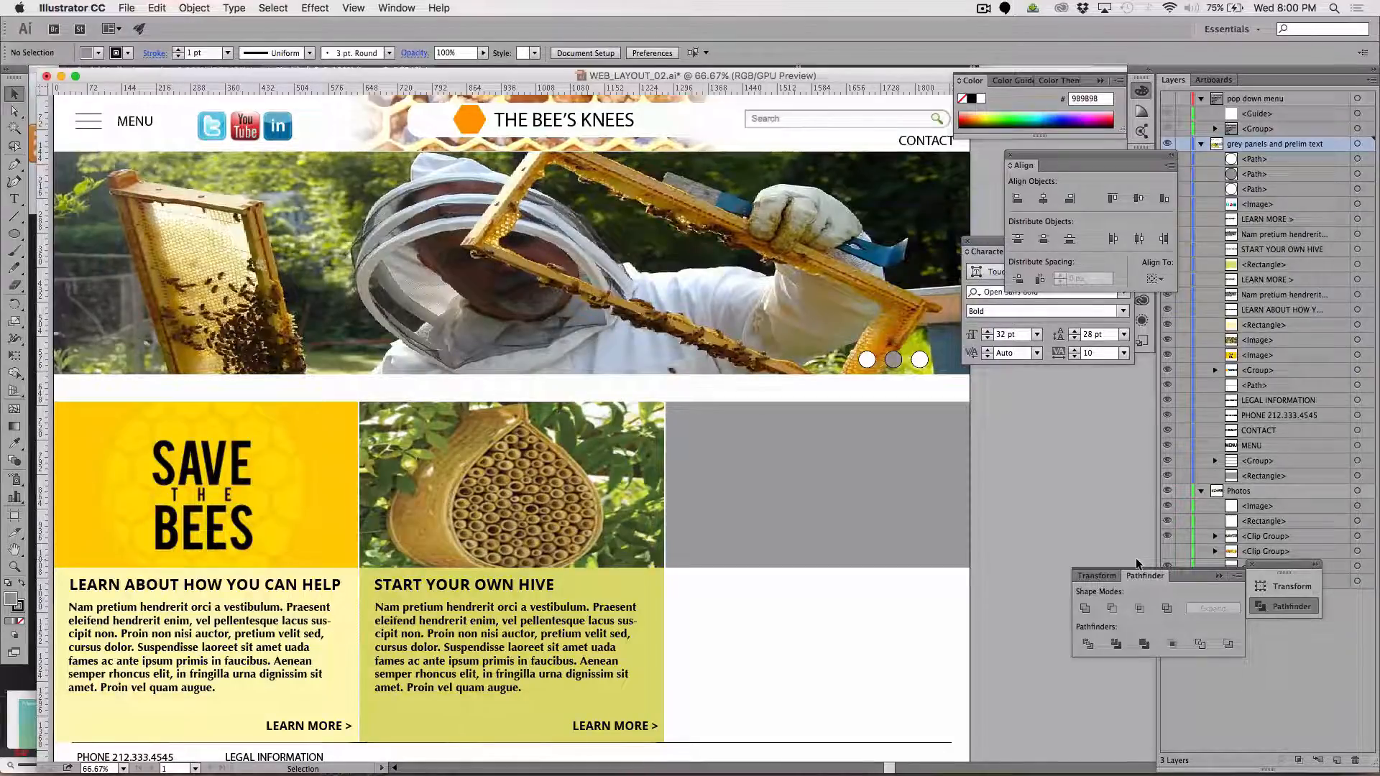
pyautogui.press('super+Tab')
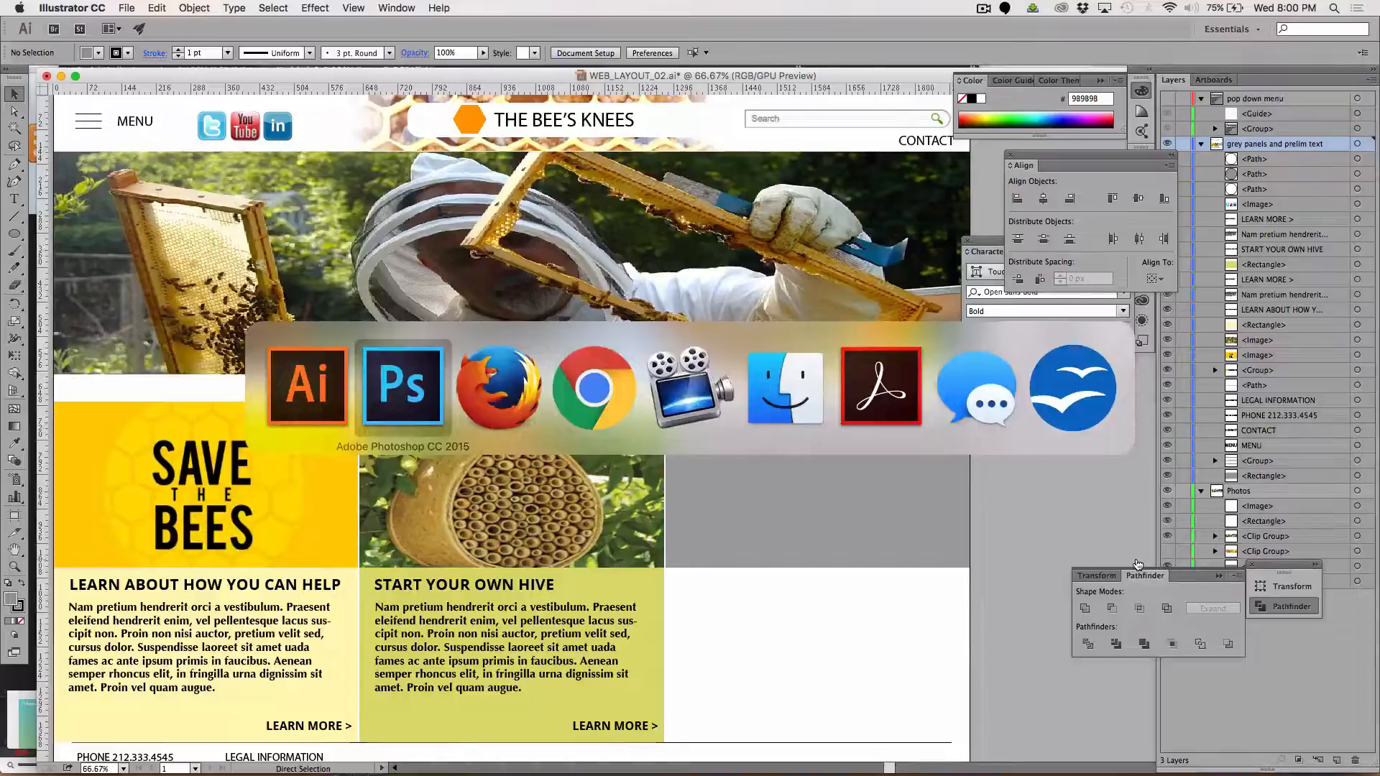
pyautogui.press('super+Tab')
pyautogui.press('super+Tab')
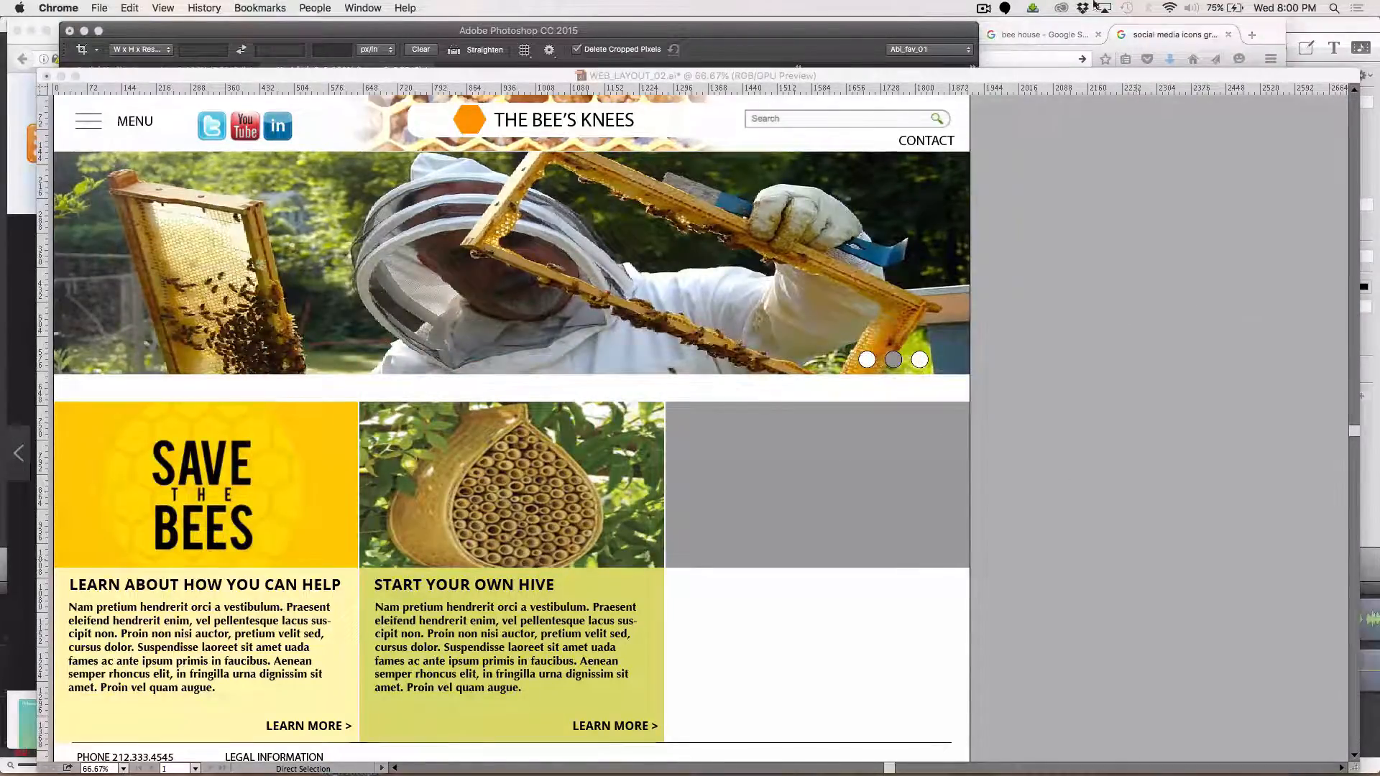
pyautogui.click(983, 11)
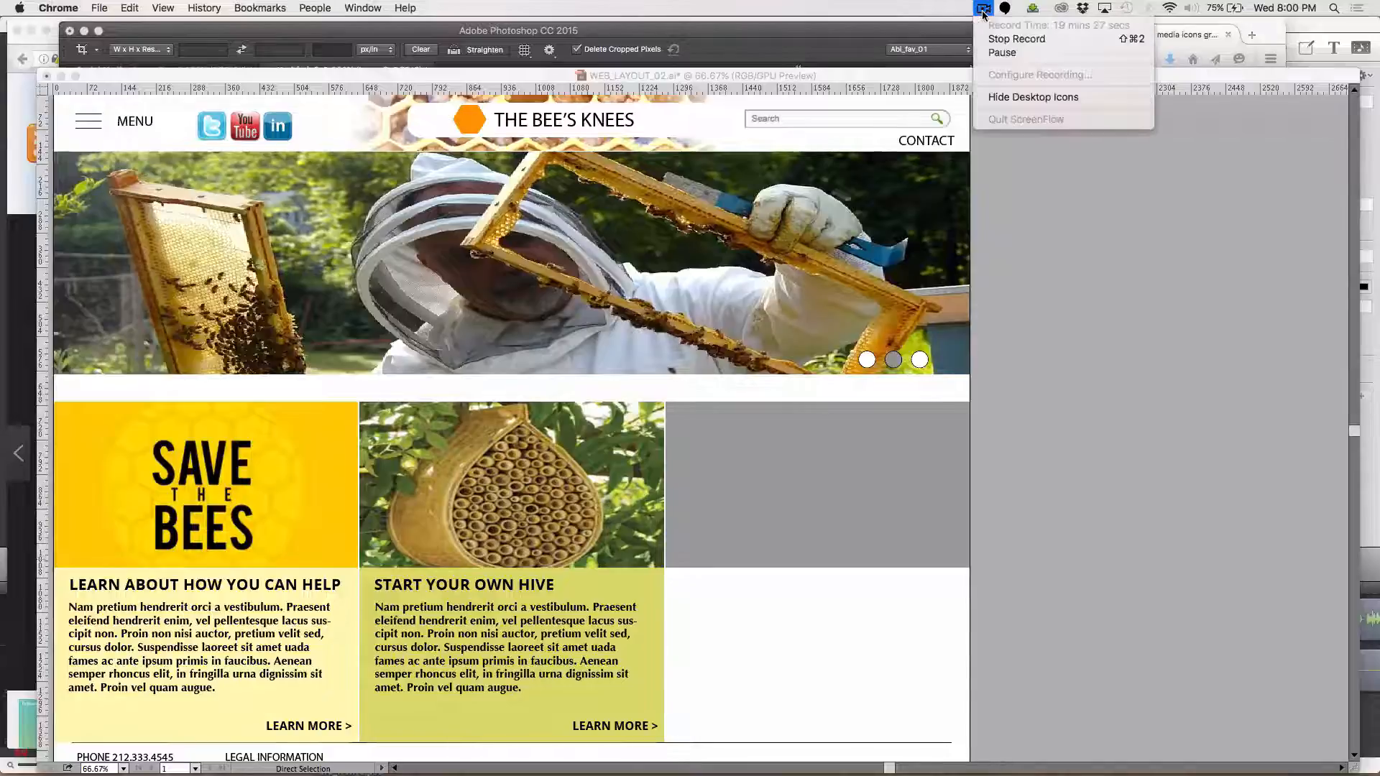